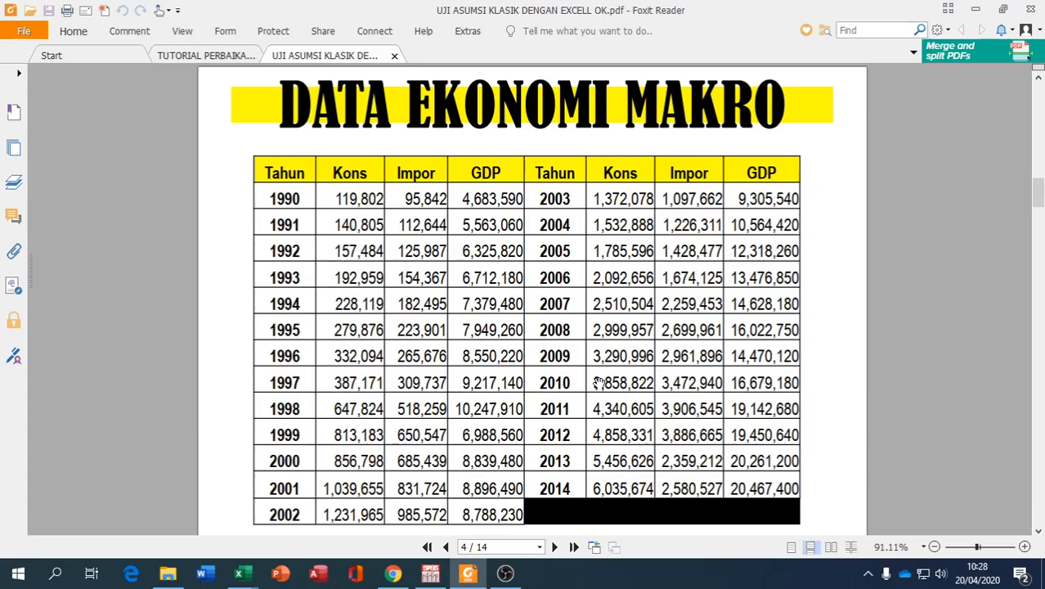
# - Switch to the Excel workbook materi-tutorial-regresi-dan-asumsi-klasik-dengan-excell, review the DATA sheet's two tables, and show the data tools
pyautogui.moveTo(247, 576)
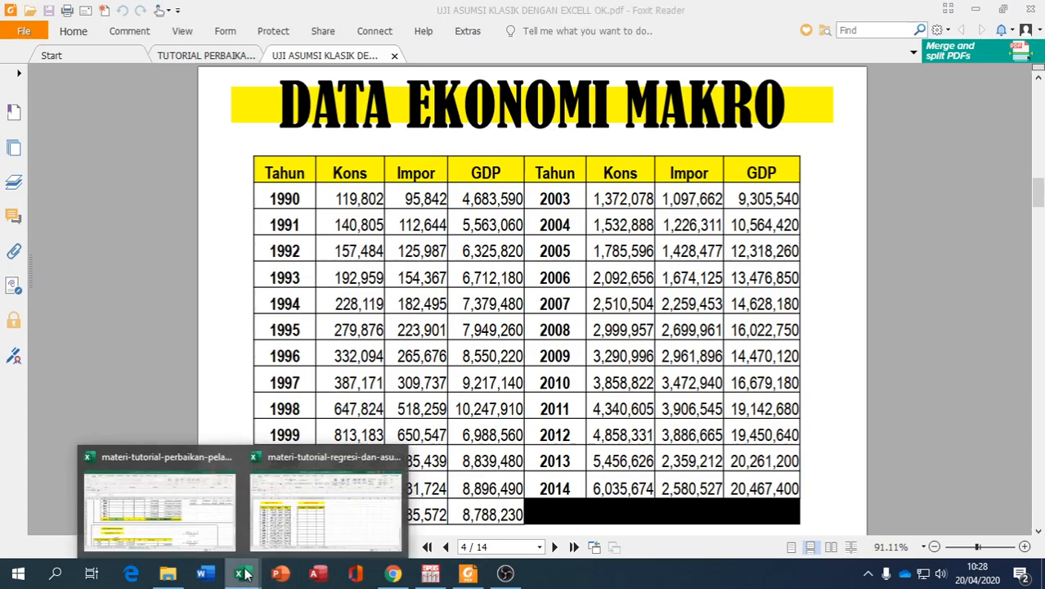
pyautogui.moveTo(260, 539)
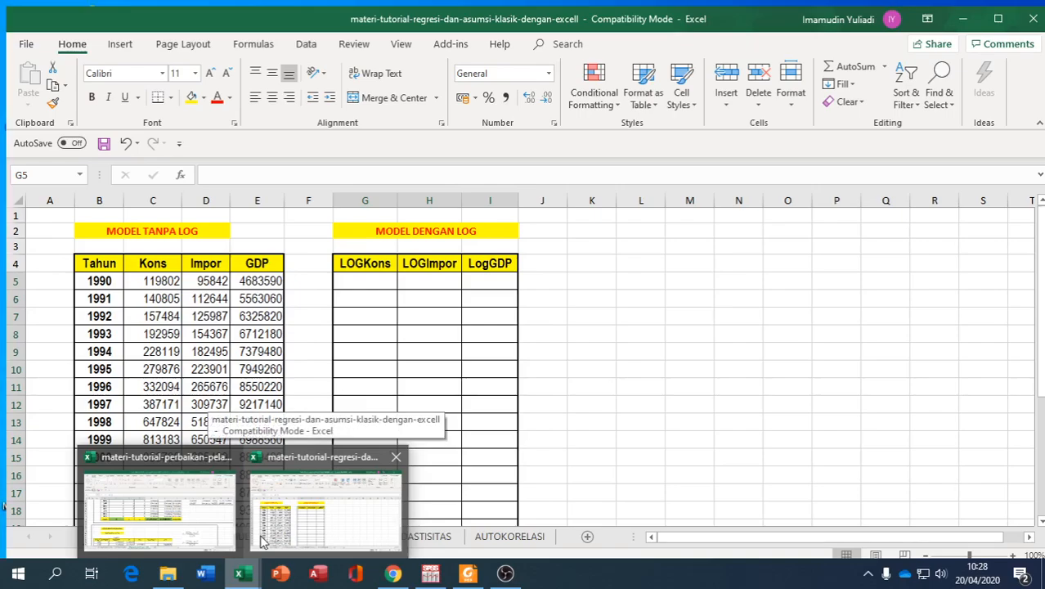
pyautogui.click(291, 520)
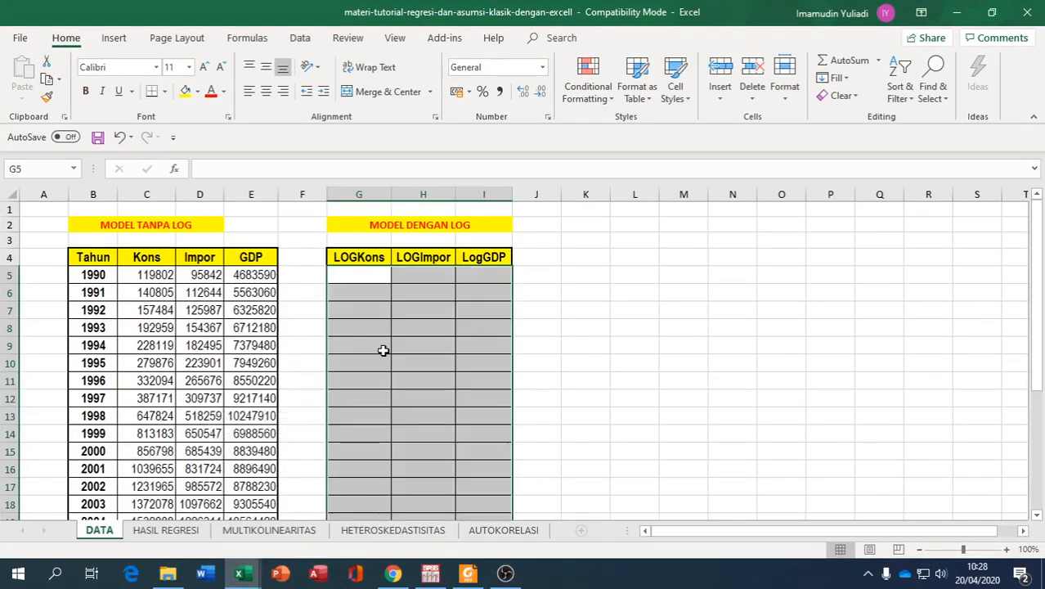
pyautogui.scroll(-1, 382, 350)
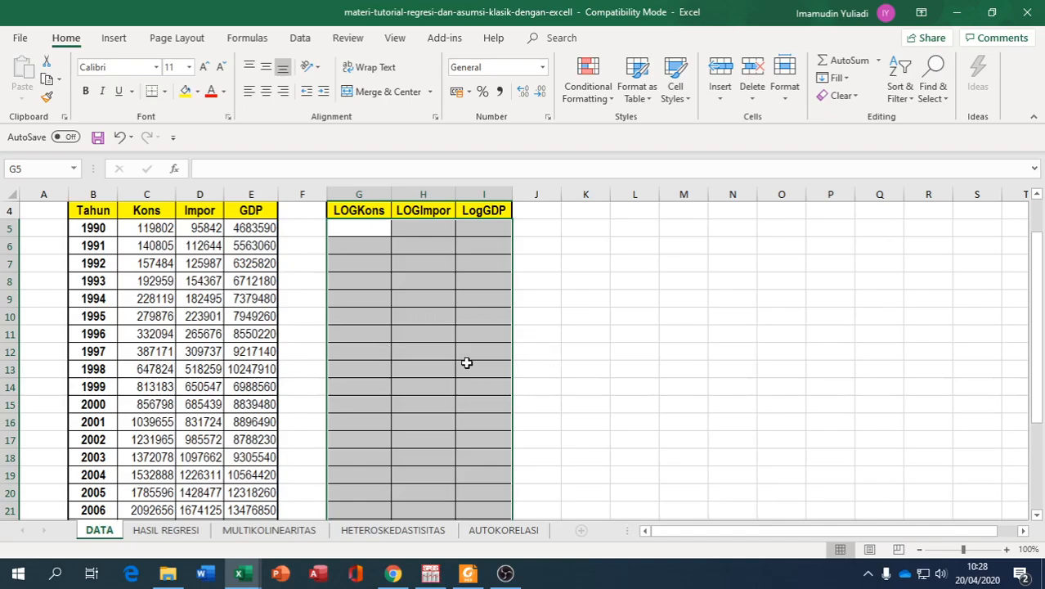
pyautogui.scroll(1, 523, 367)
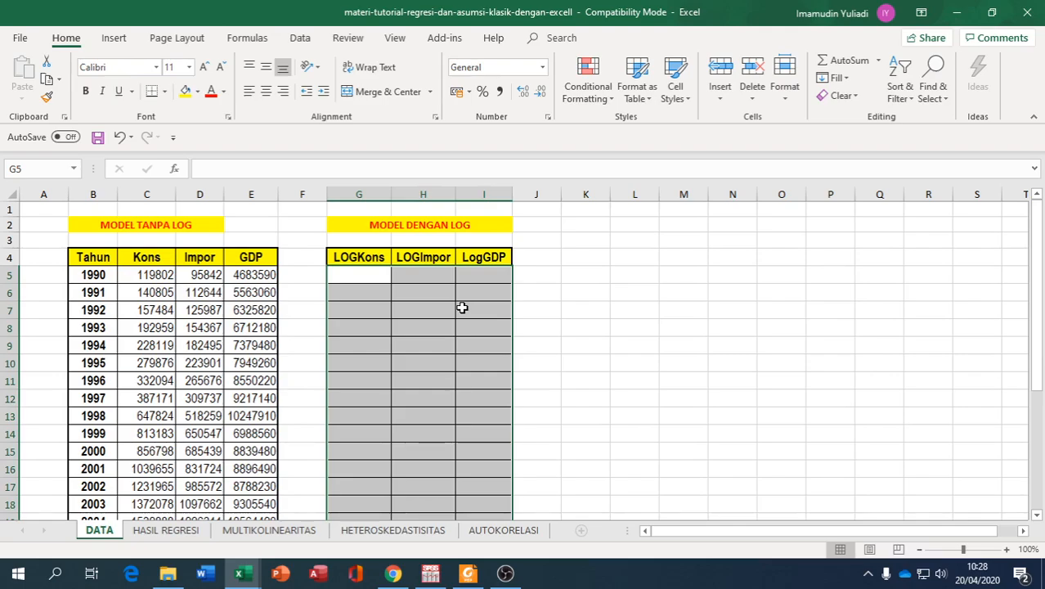
pyautogui.click(301, 41)
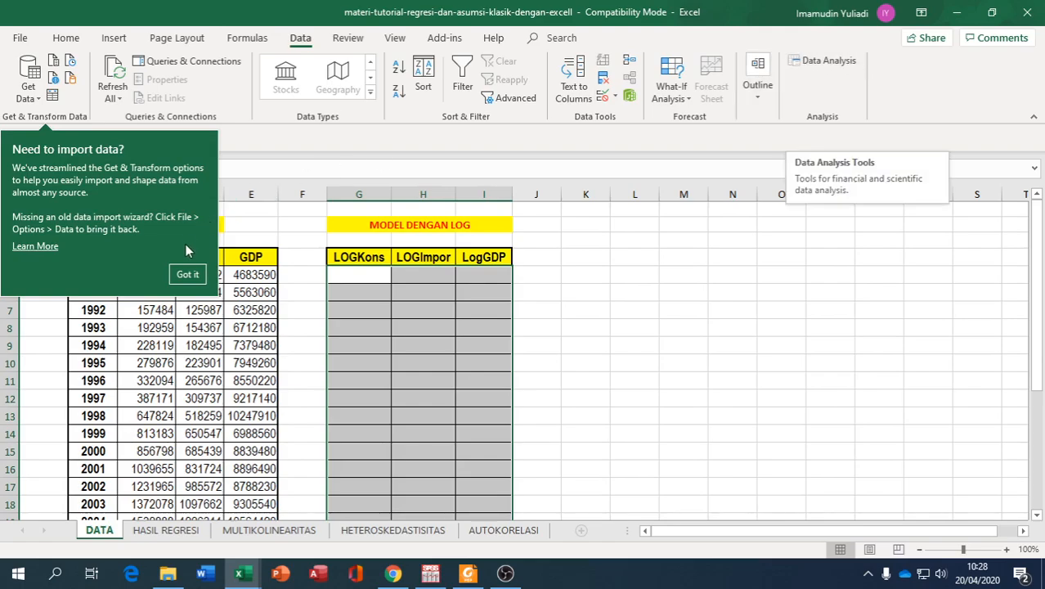
# - Deactivate the Analysis ToolPak and Analysis ToolPak - VBA add-ins
pyautogui.click(20, 38)
pyautogui.scroll(-1, 32, 259)
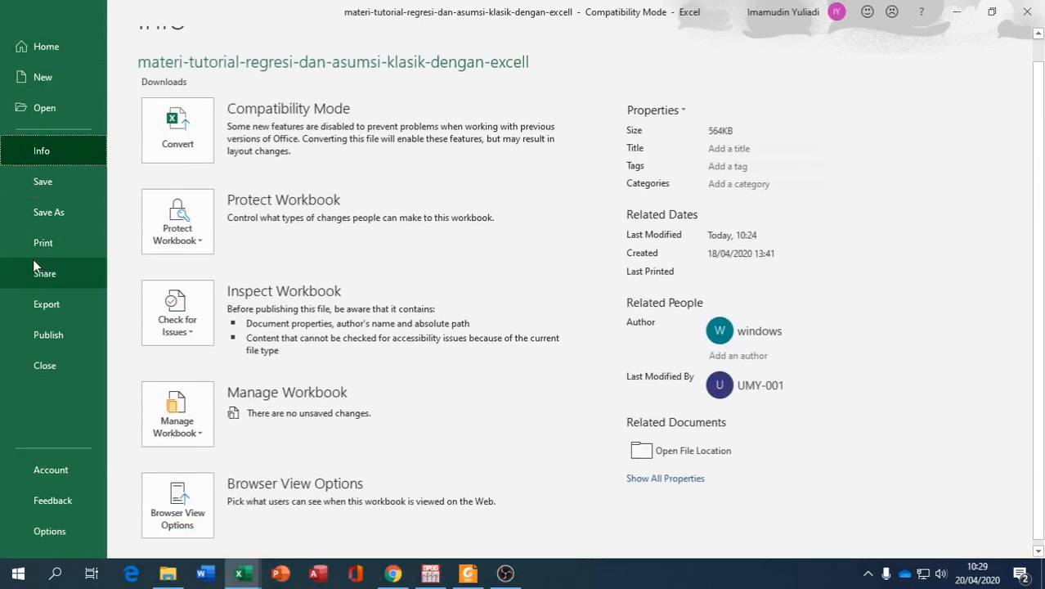
pyautogui.click(48, 532)
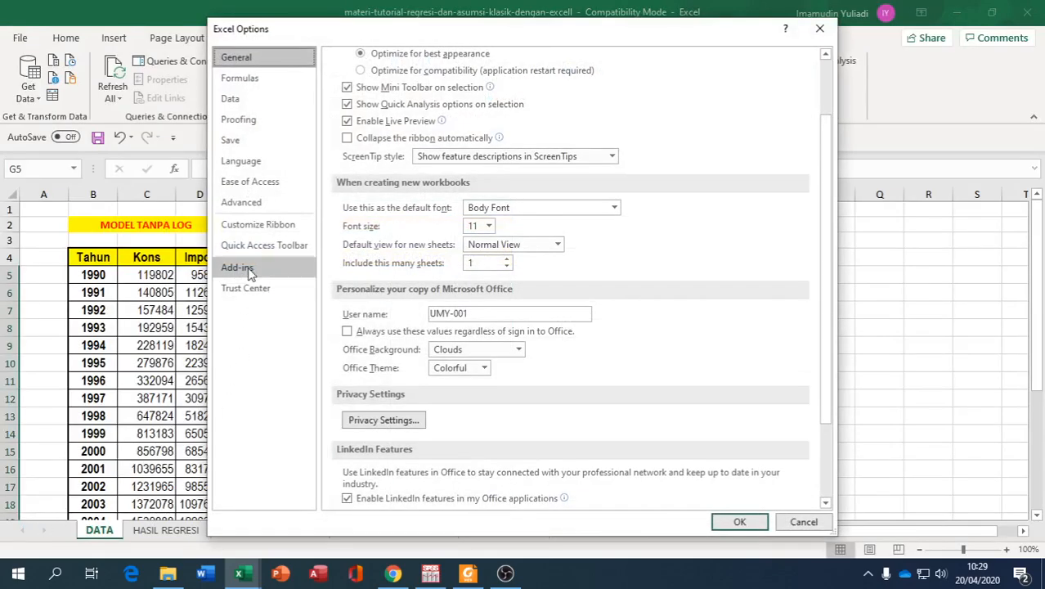
pyautogui.click(250, 273)
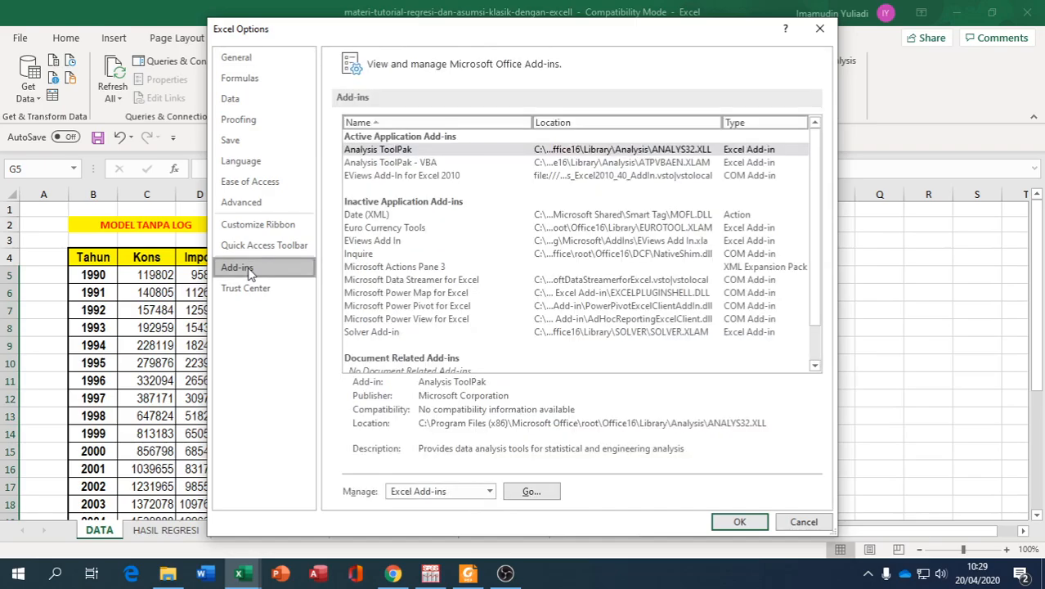
pyautogui.click(514, 491)
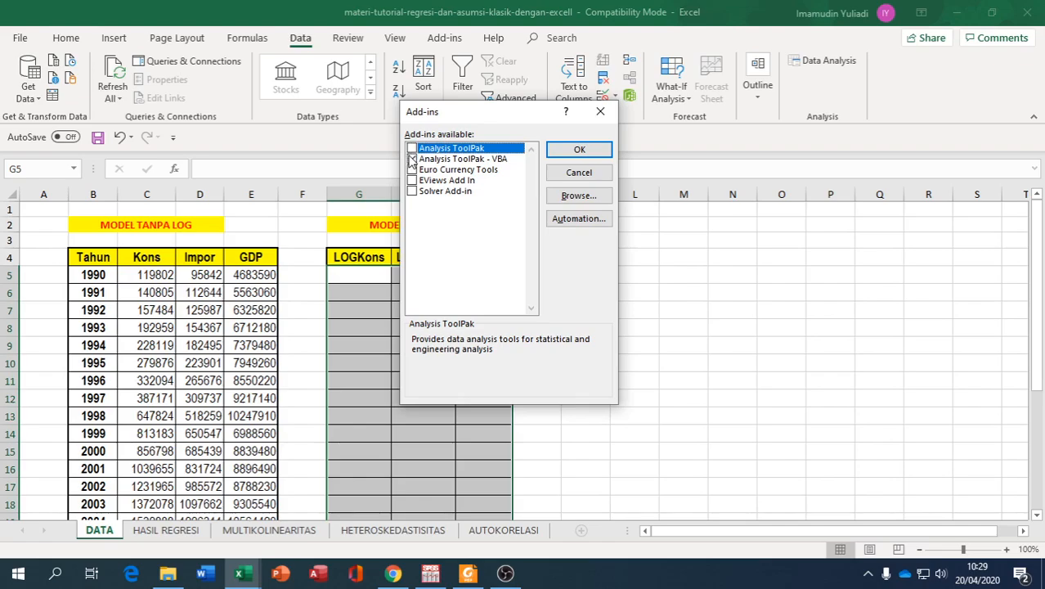
pyautogui.click(415, 159)
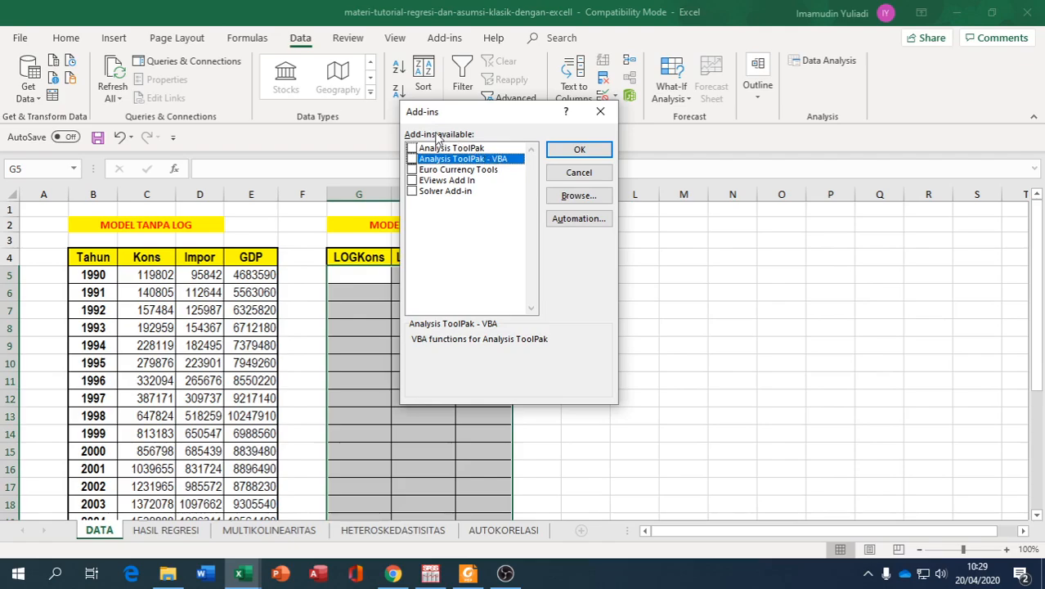
pyautogui.click(561, 149)
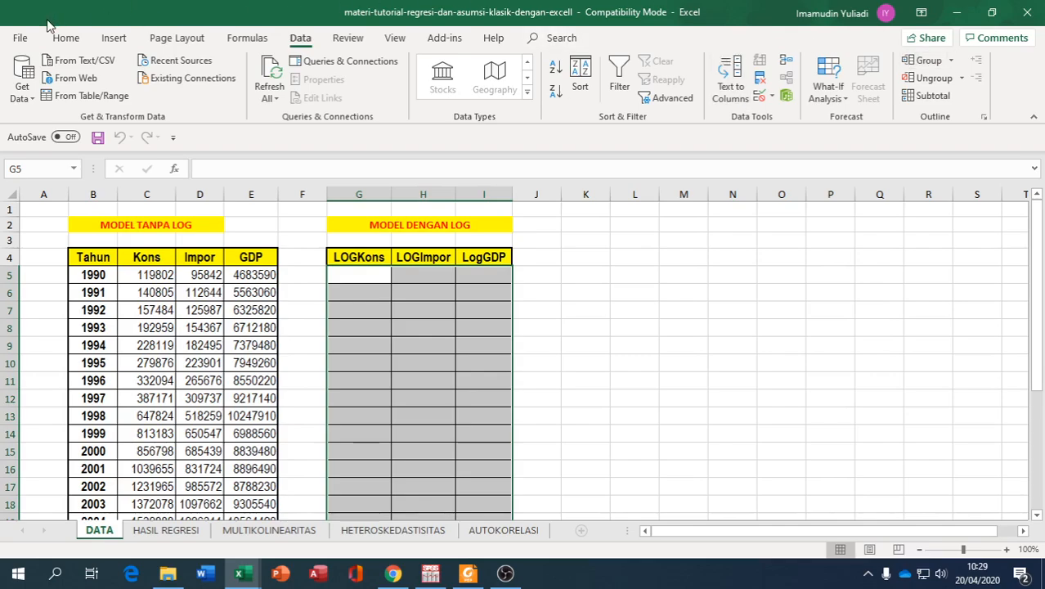
# - Activate the Analysis ToolPak and Analysis ToolPak - VBA add-ins in the Excel options
pyautogui.click(20, 38)
pyautogui.scroll(-1, 74, 474)
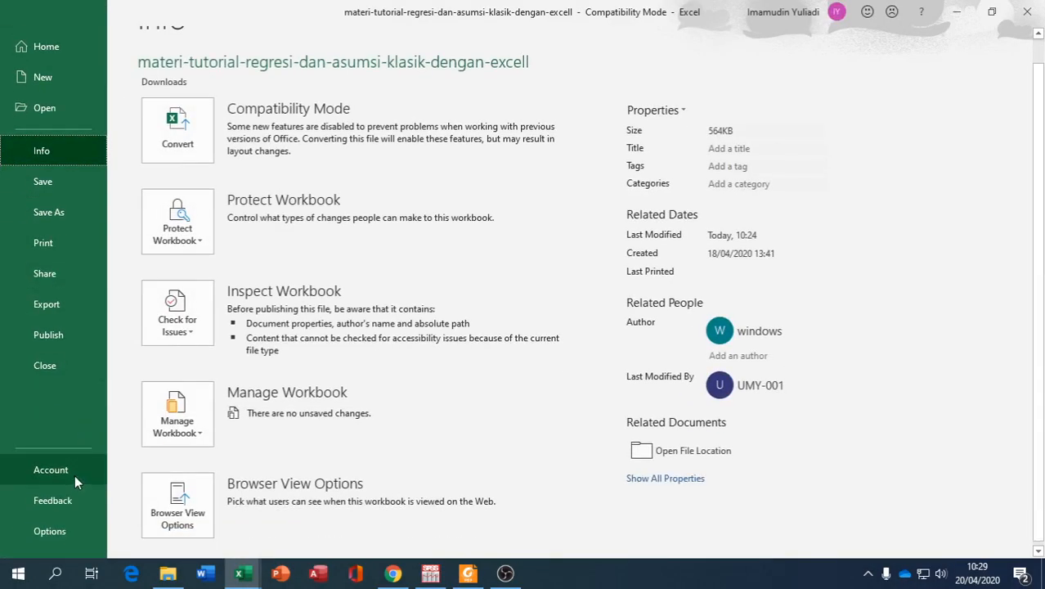
pyautogui.click(54, 531)
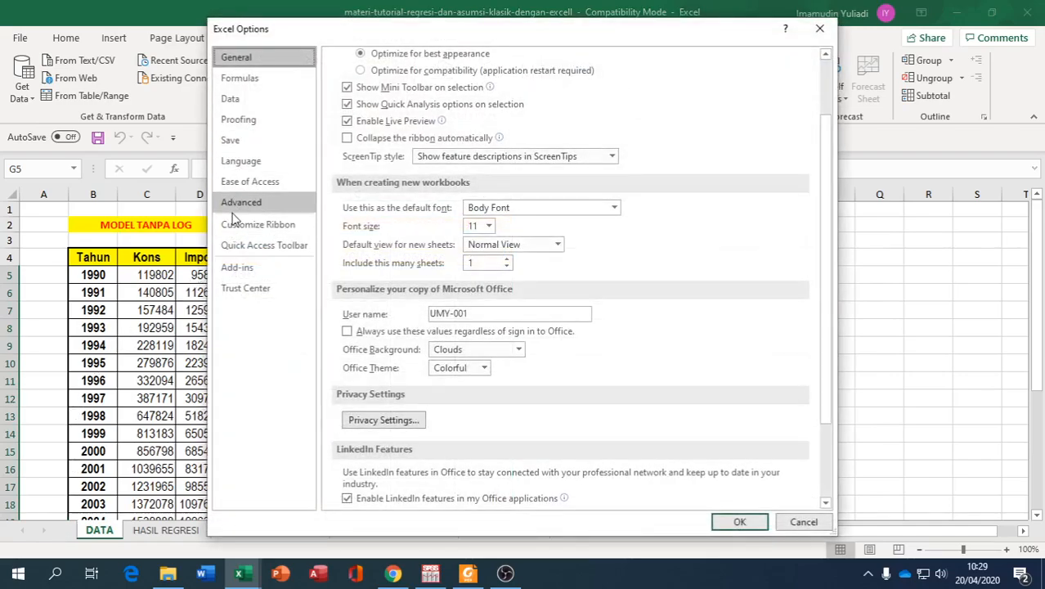
pyautogui.click(233, 270)
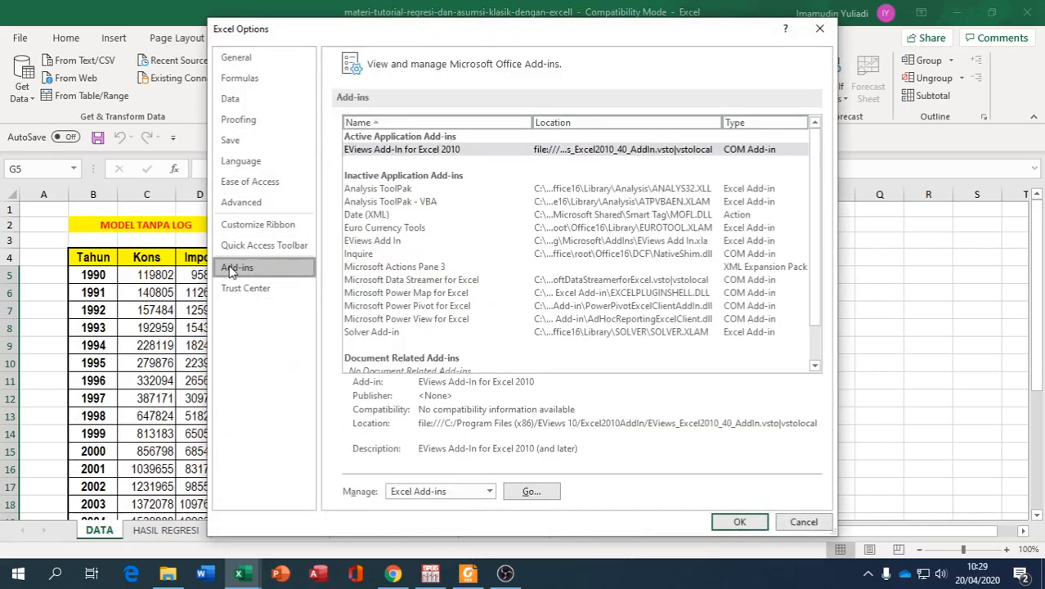
pyautogui.click(531, 491)
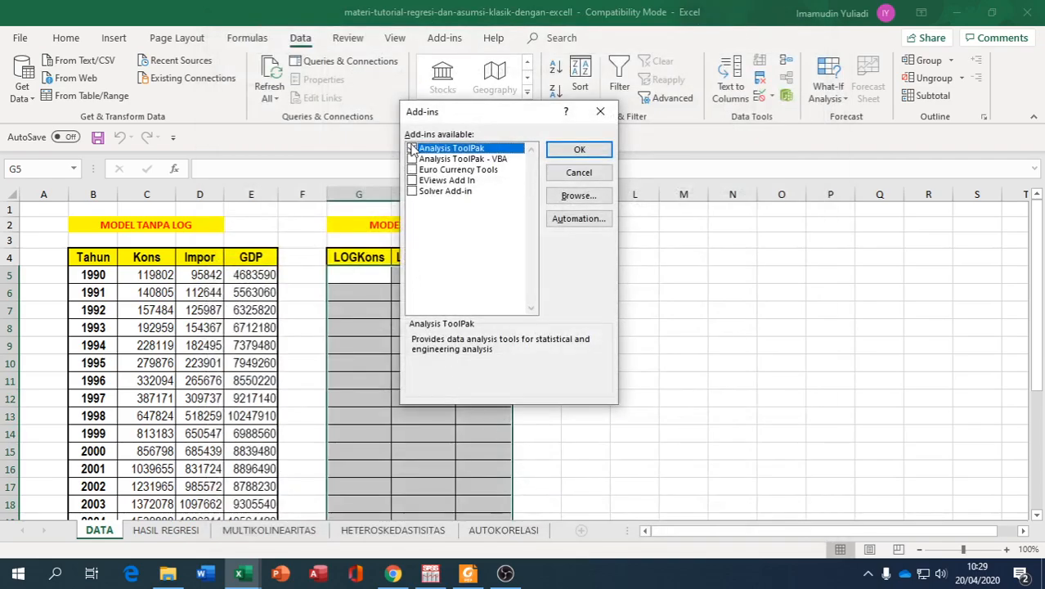
pyautogui.click(411, 148)
pyautogui.click(411, 159)
pyautogui.click(581, 149)
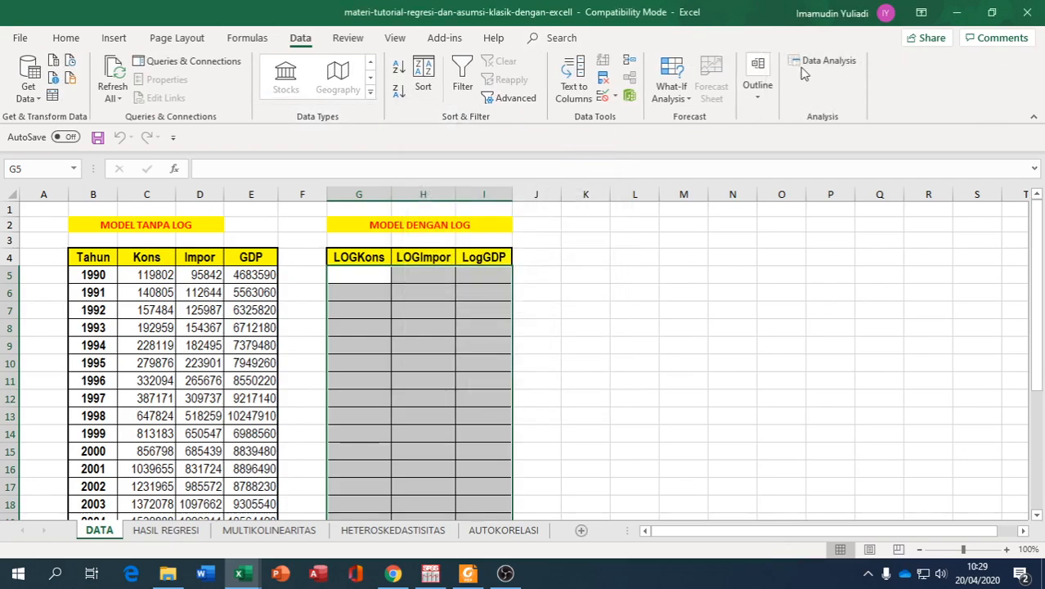
# - Look through the list of available Data Analysis tools, then close it
pyautogui.click(824, 63)
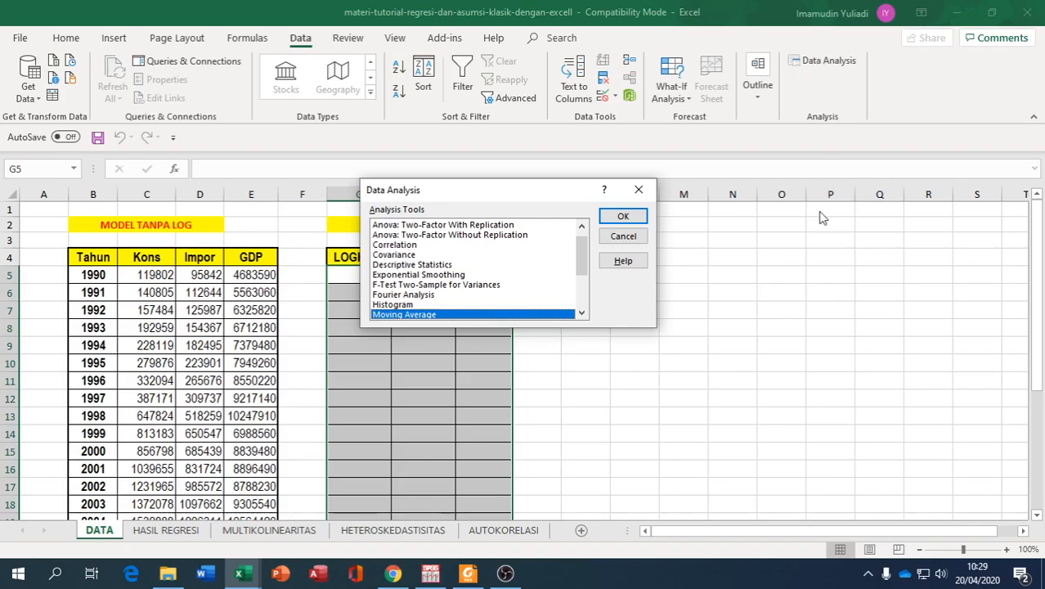
pyautogui.click(583, 305)
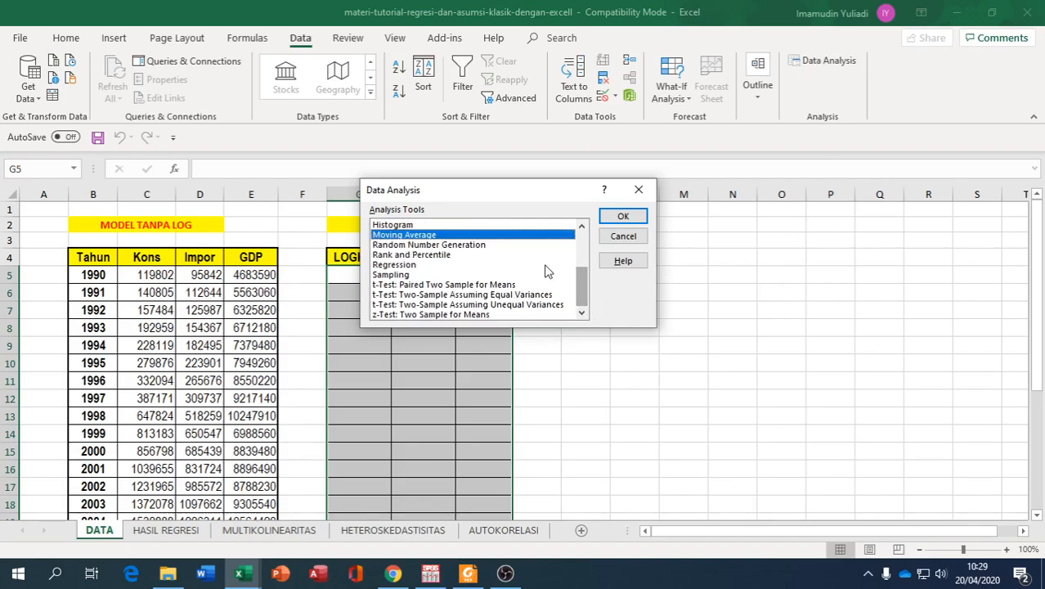
pyautogui.moveTo(586, 299); pyautogui.dragTo(603, 260)
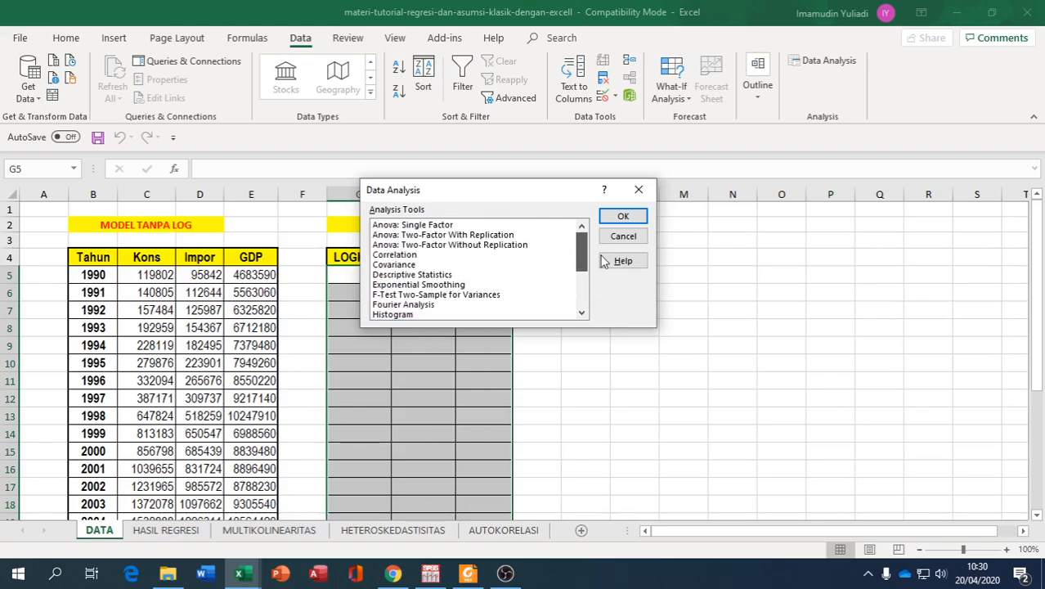
pyautogui.click(635, 188)
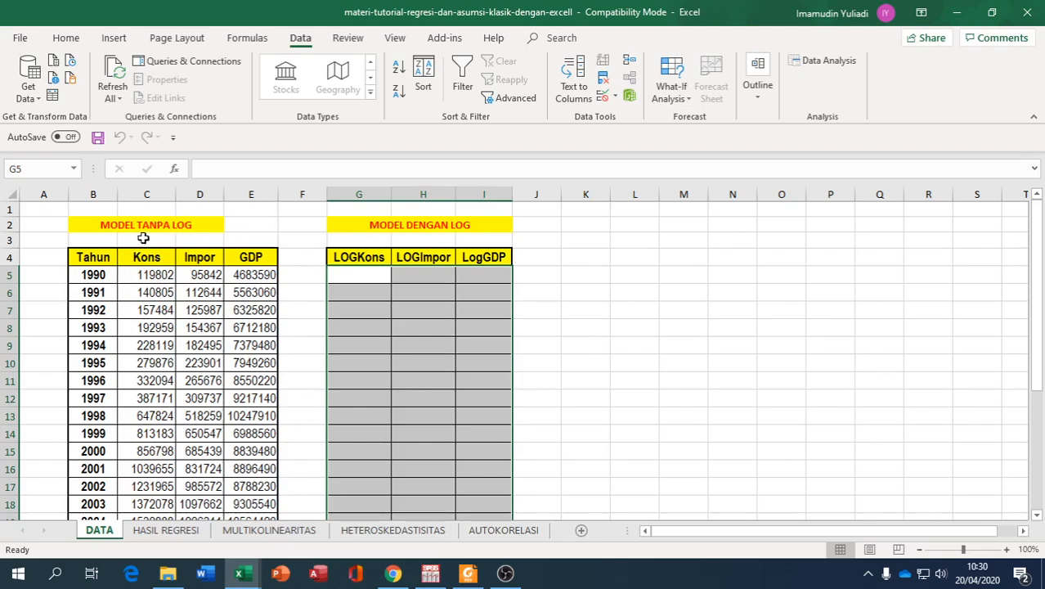
# - Enter the formula =LOG(C5) in cell G5 to compute LOGKons for 1990
pyautogui.click(361, 276)
pyautogui.write('=')
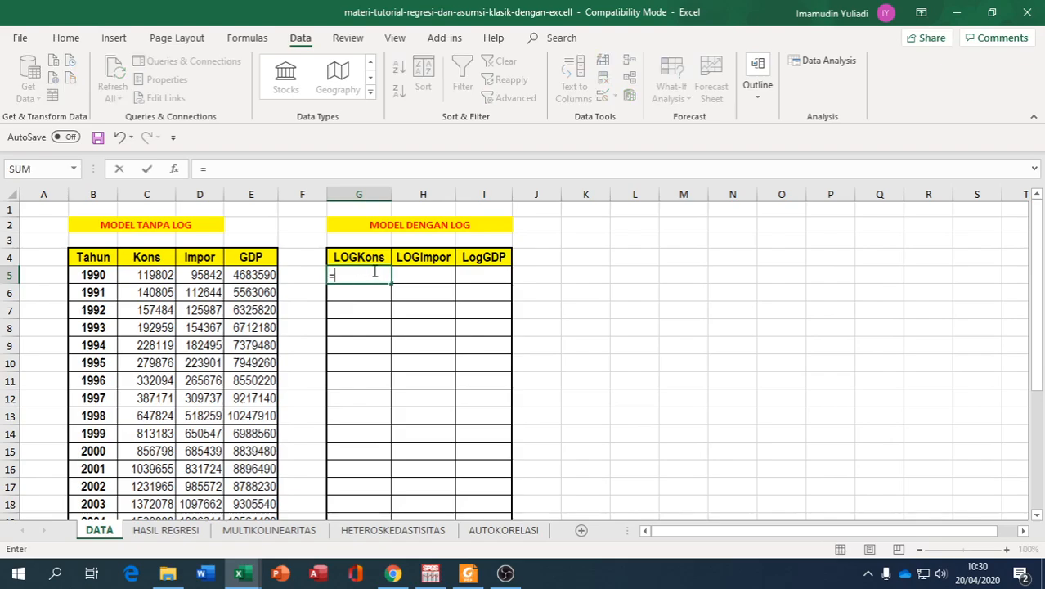
pyautogui.write('log')
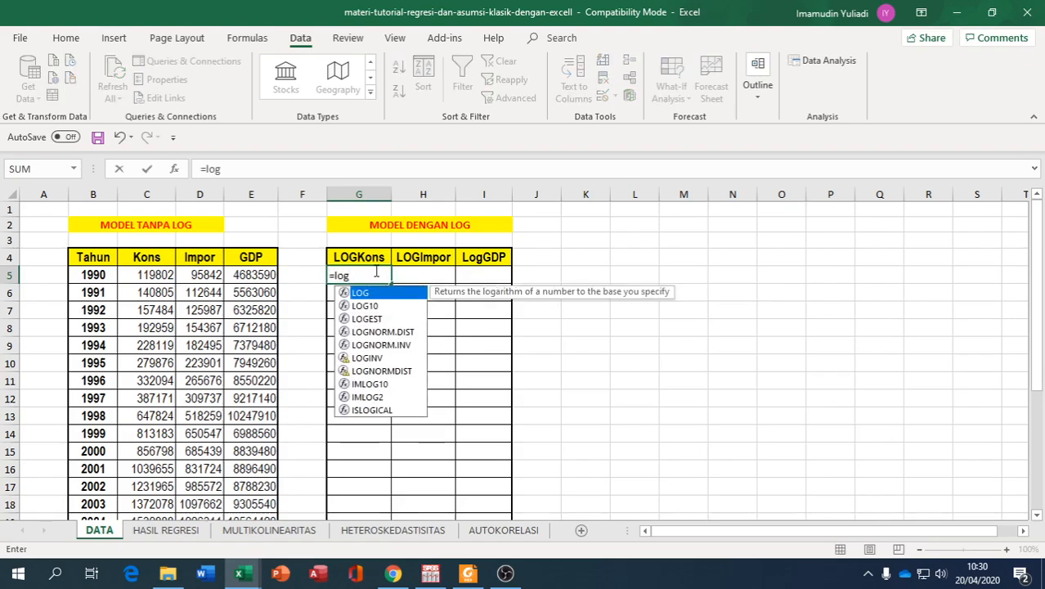
pyautogui.write('(')
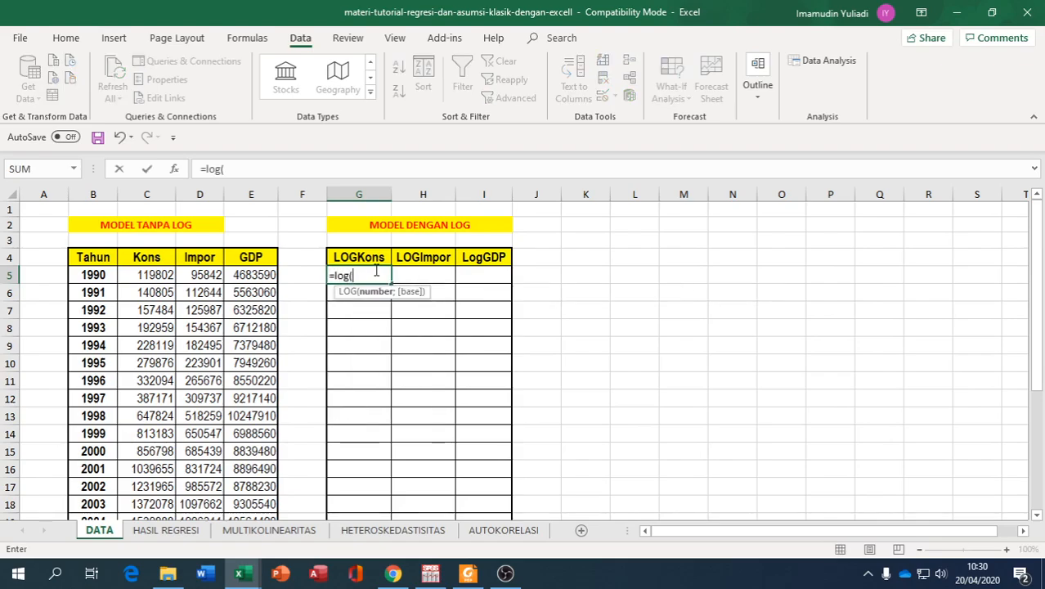
pyautogui.click(159, 275)
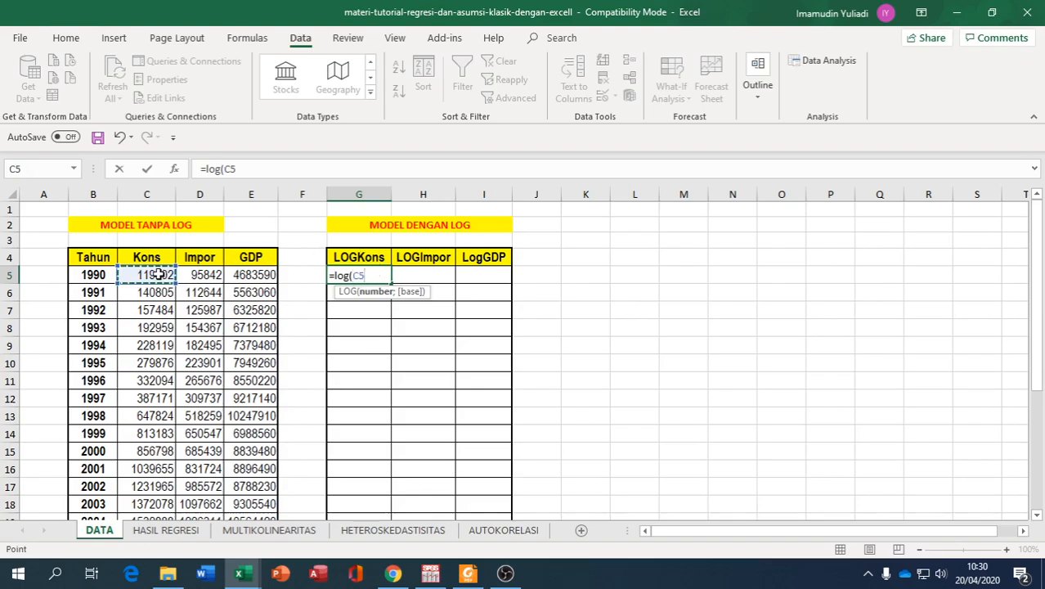
pyautogui.write(')')
pyautogui.press('Return')
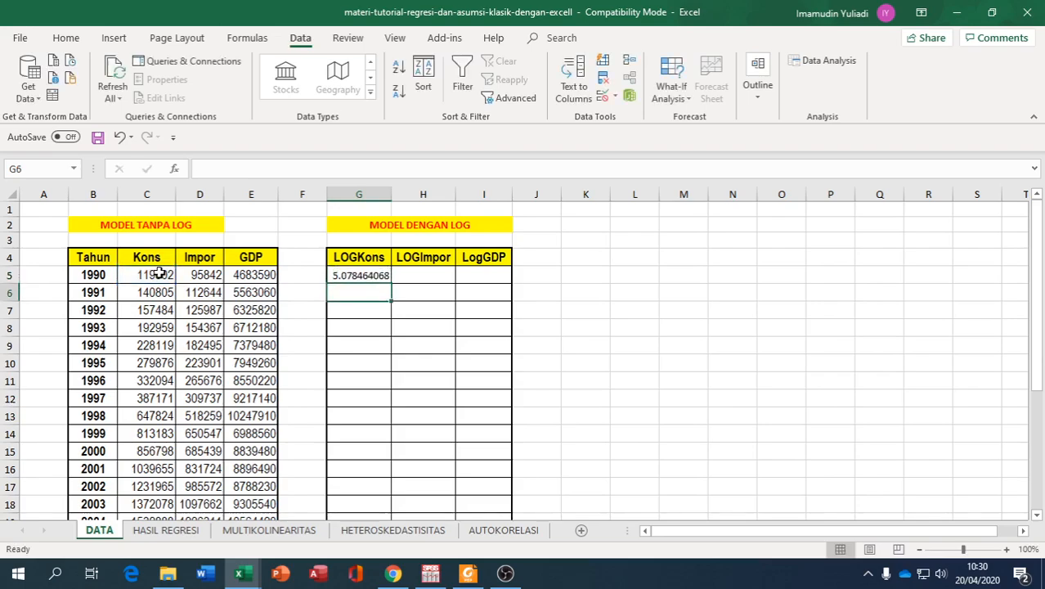
# - Fill the G5 log formula across LOGImpor and LogGDP and down to the 2014 row, covering G5:I29
pyautogui.click(347, 275)
pyautogui.moveTo(391, 283); pyautogui.dragTo(499, 496)
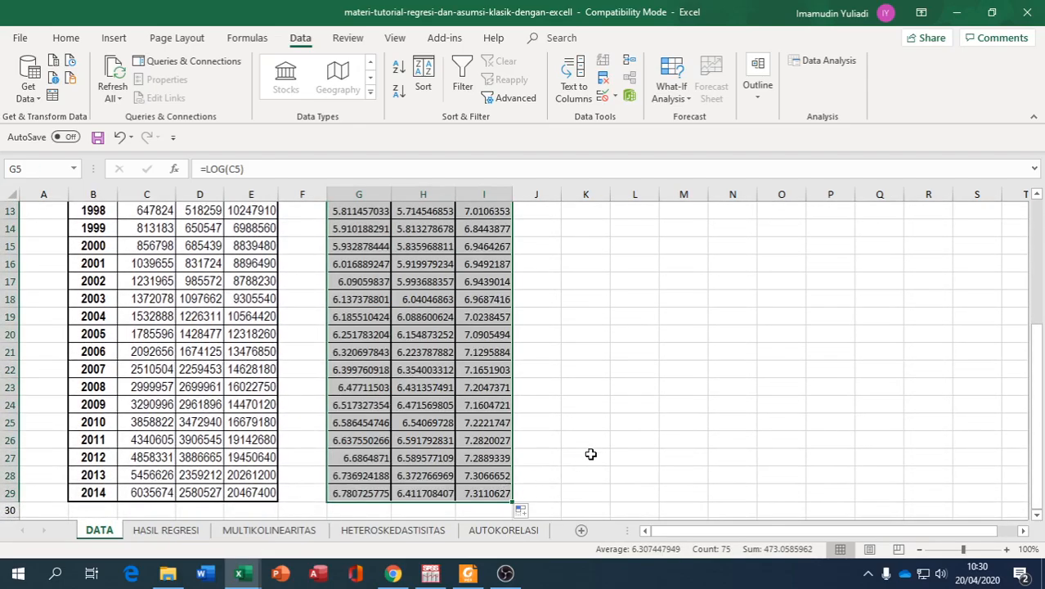
pyautogui.scroll(3, 592, 448)
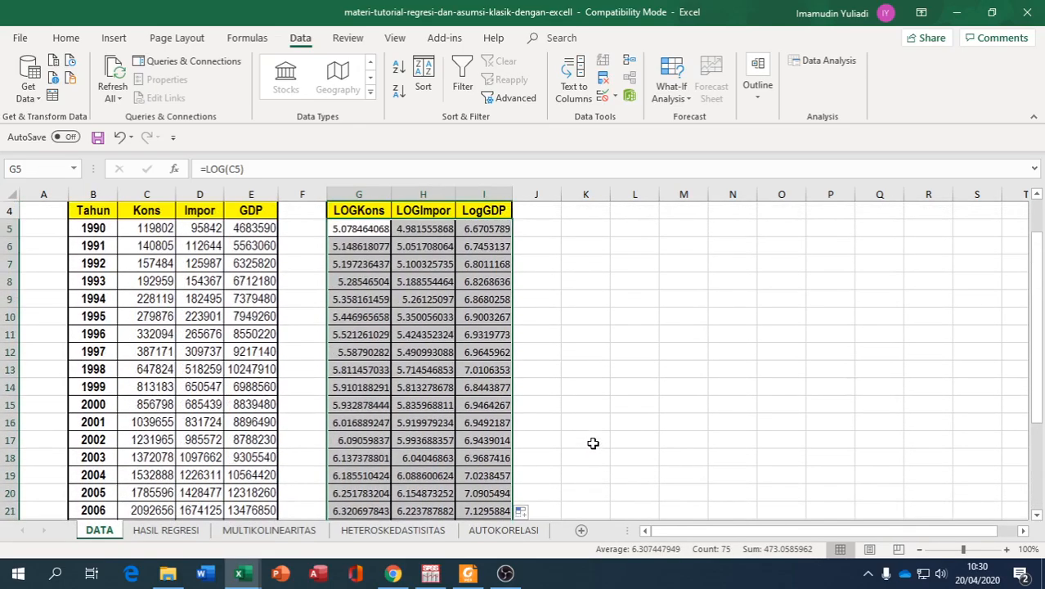
pyautogui.click(677, 293)
pyautogui.scroll(1, 677, 293)
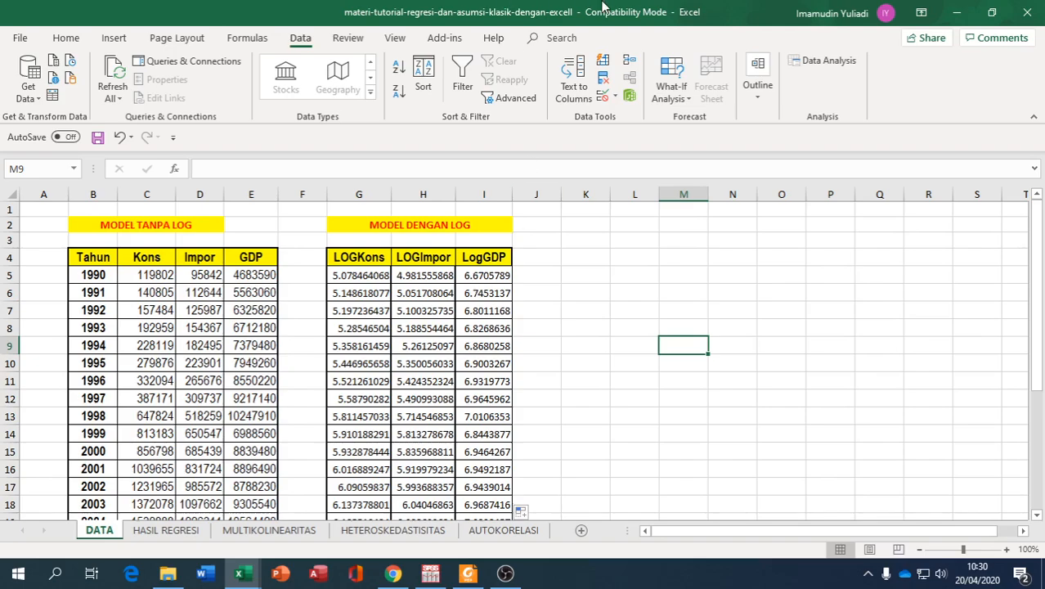
# - Start the Regression analysis tool and set its Y input range to the Kons column, $C$4:$C$29
pyautogui.click(823, 64)
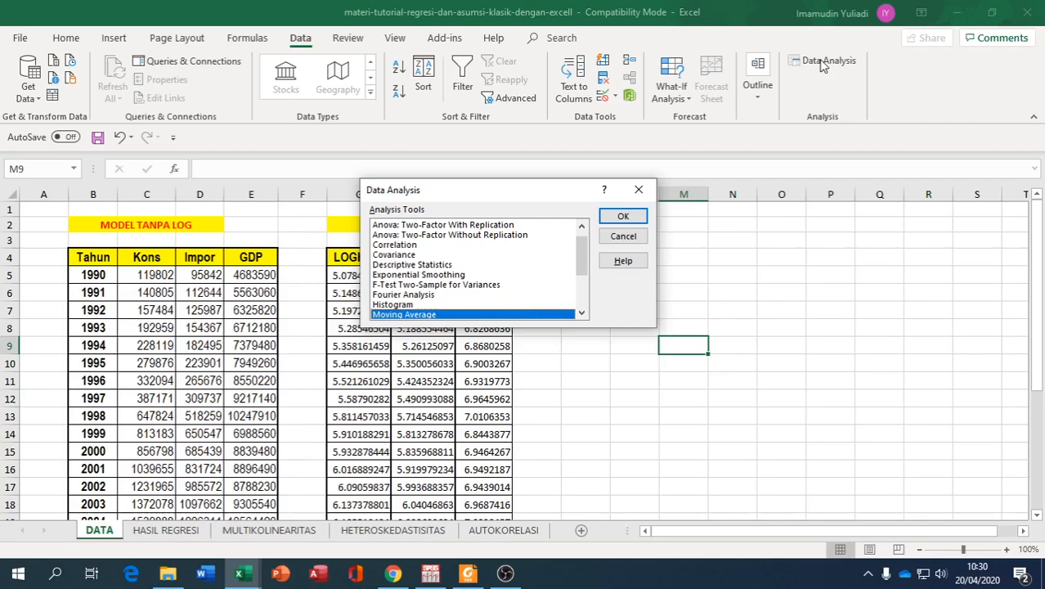
pyautogui.scroll(-3, 580, 299)
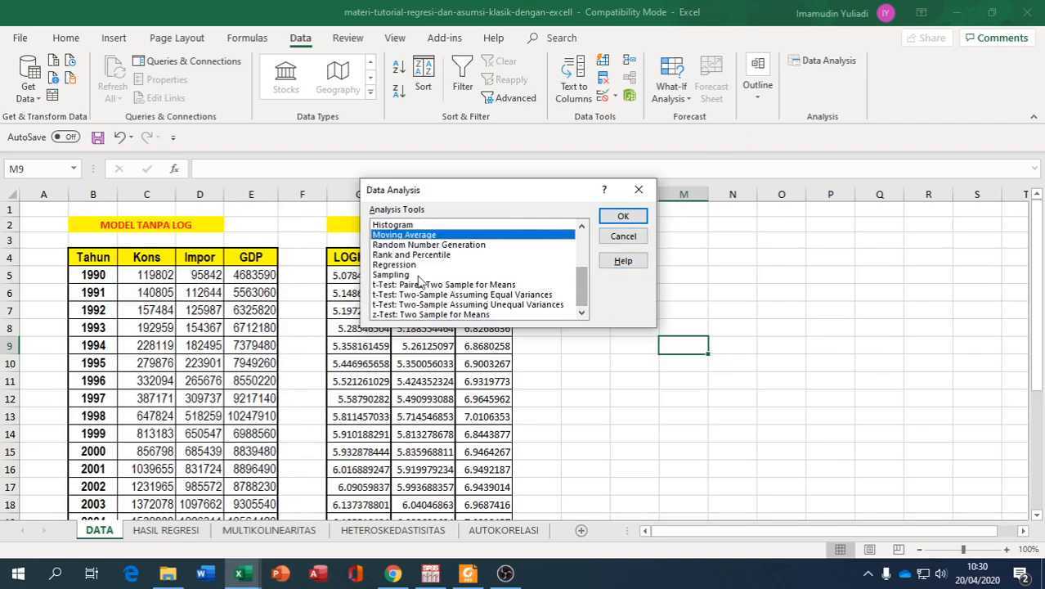
pyautogui.click(393, 265)
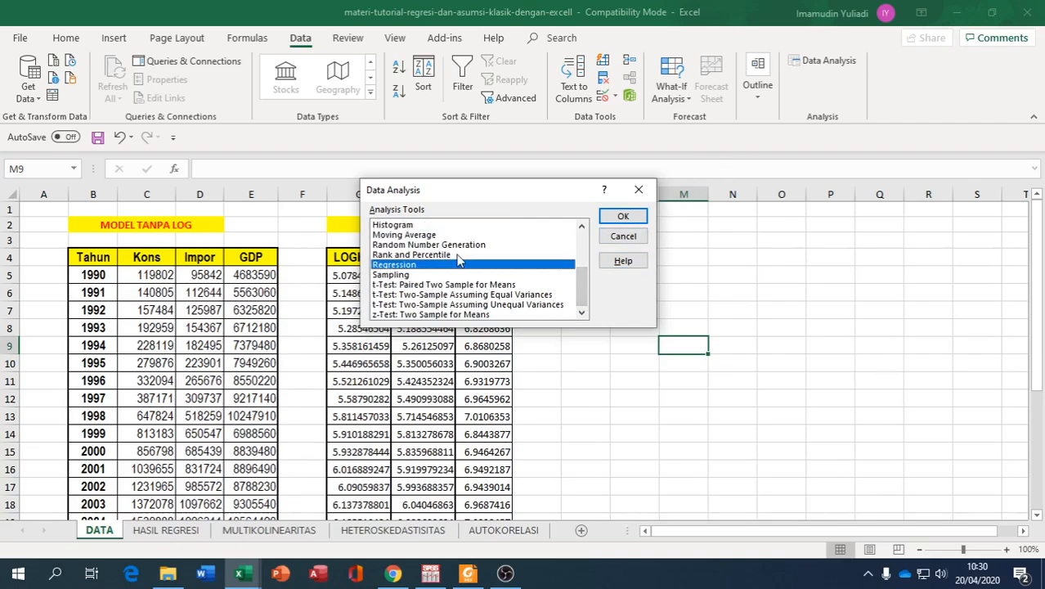
pyautogui.click(619, 218)
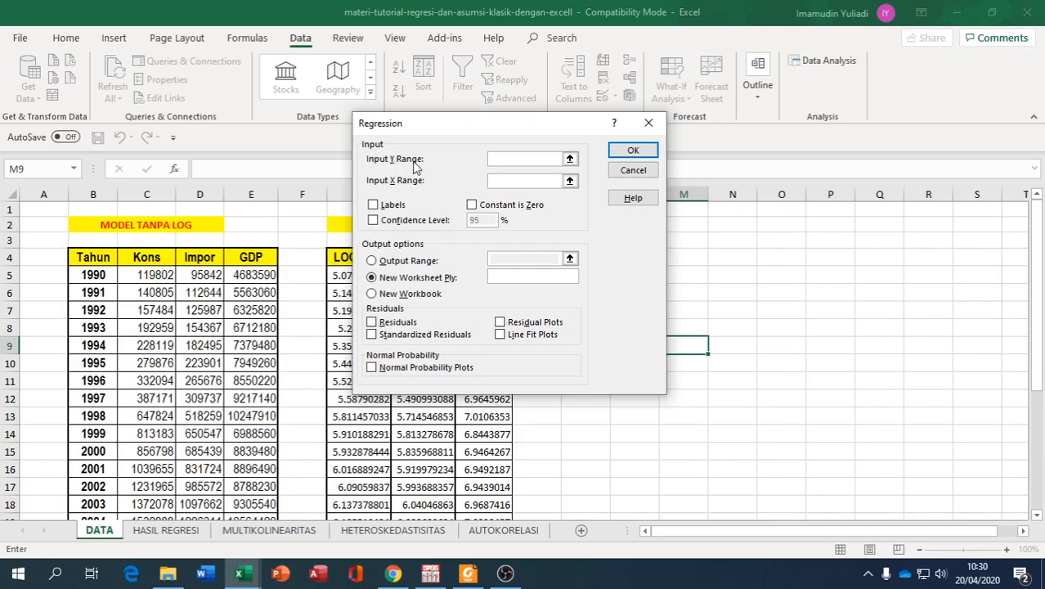
pyautogui.click(570, 159)
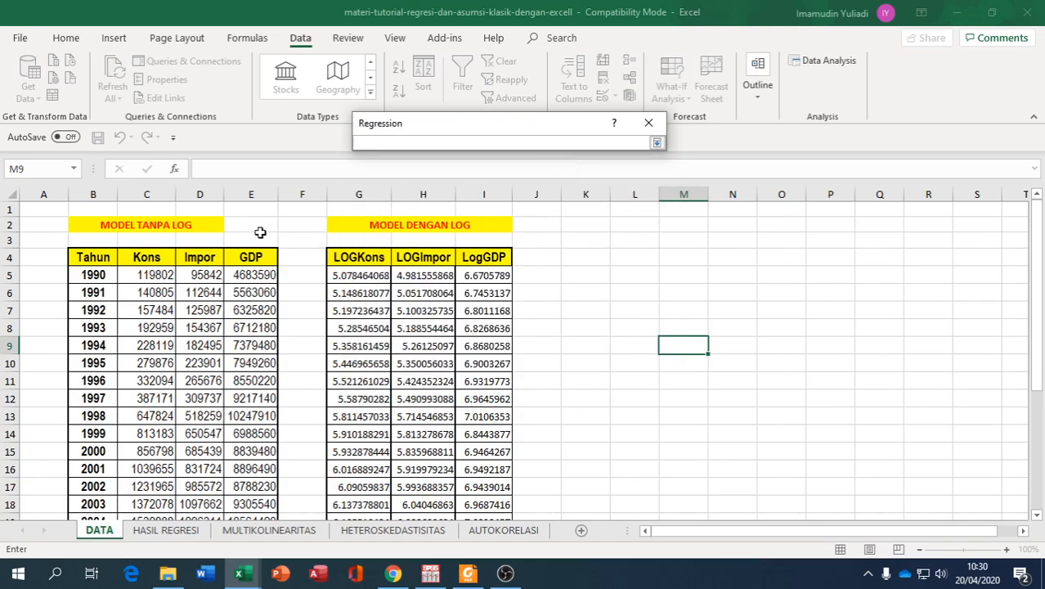
pyautogui.moveTo(149, 259); pyautogui.dragTo(148, 493)
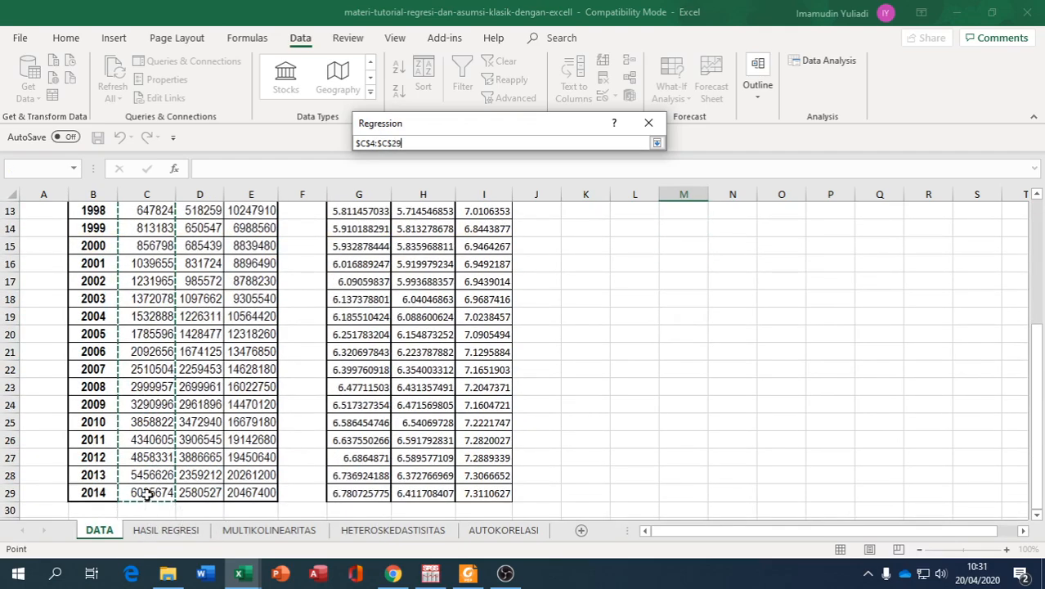
pyautogui.click(657, 143)
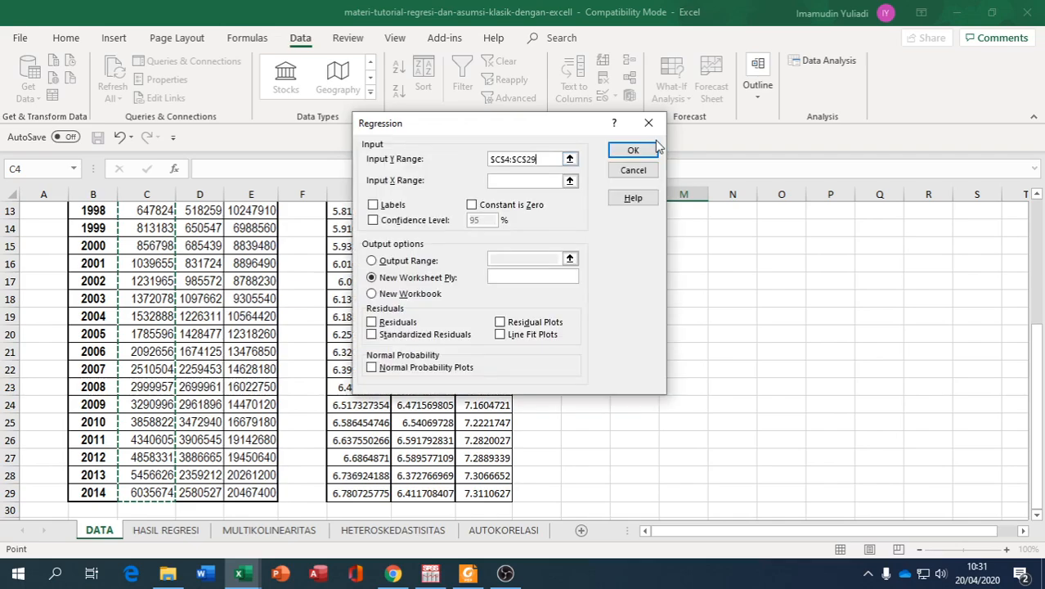
# - Set the regression's X input range to the Impor and GDP columns, $D$4:$E$29
pyautogui.click(569, 180)
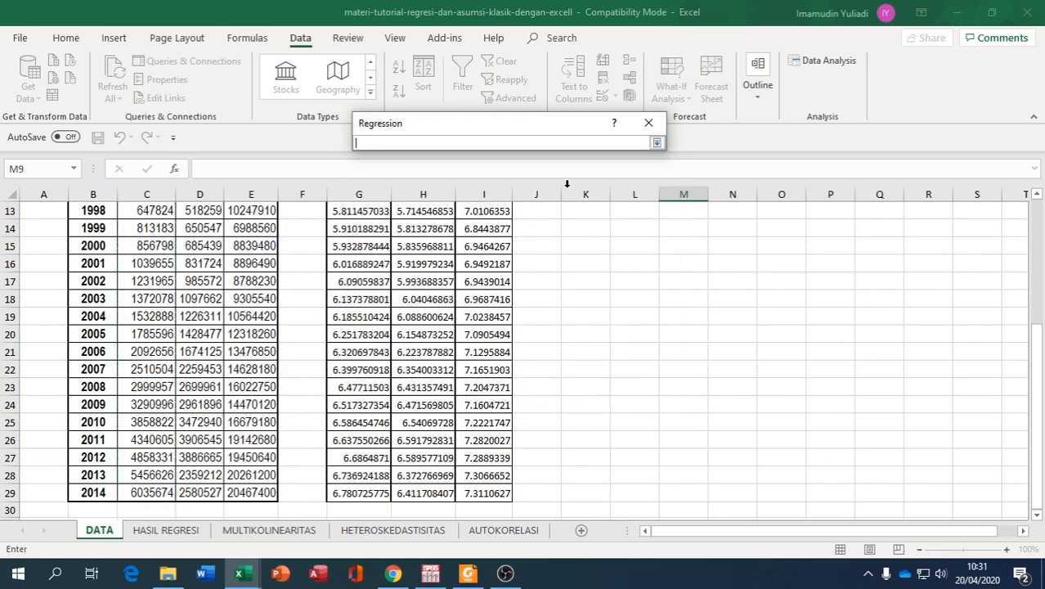
pyautogui.scroll(4, 543, 249)
pyautogui.moveTo(205, 258); pyautogui.dragTo(262, 488)
pyautogui.click(657, 143)
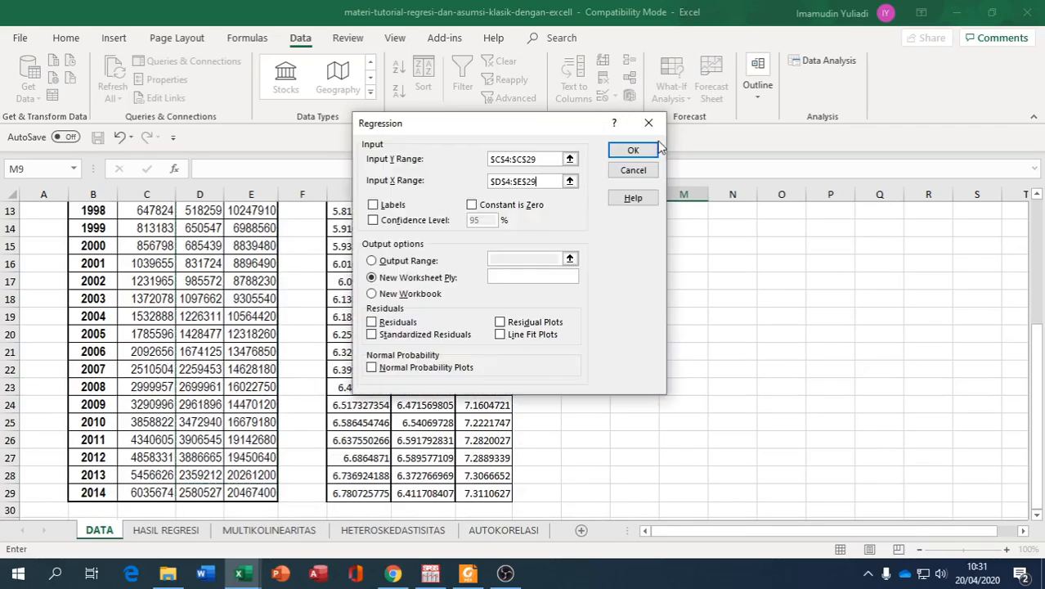
# - Mark the regression ranges as containing labels and enable the 95% confidence level
pyautogui.scroll(2, 846, 325)
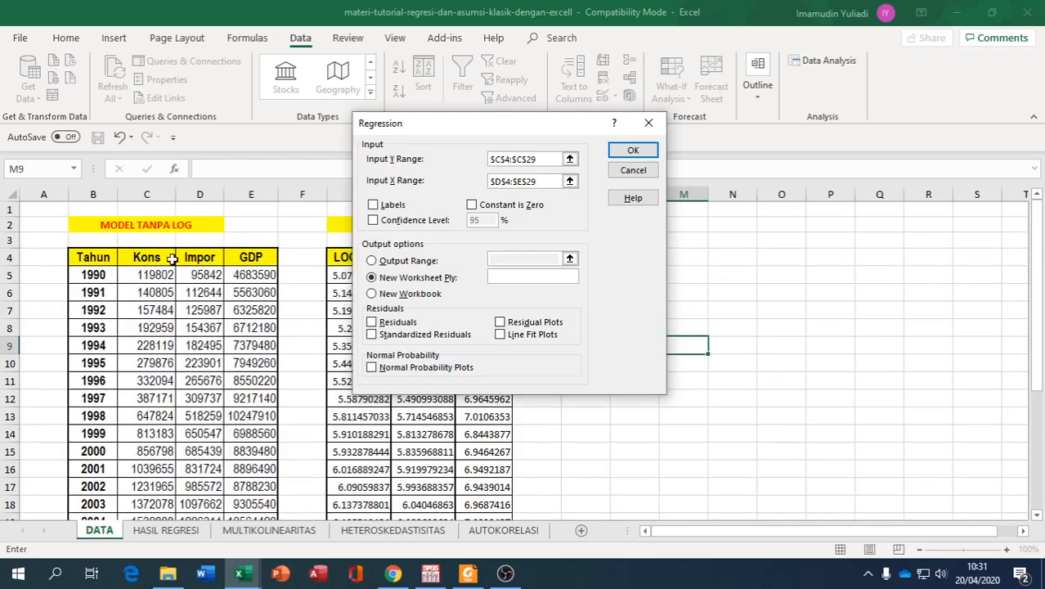
pyautogui.click(374, 205)
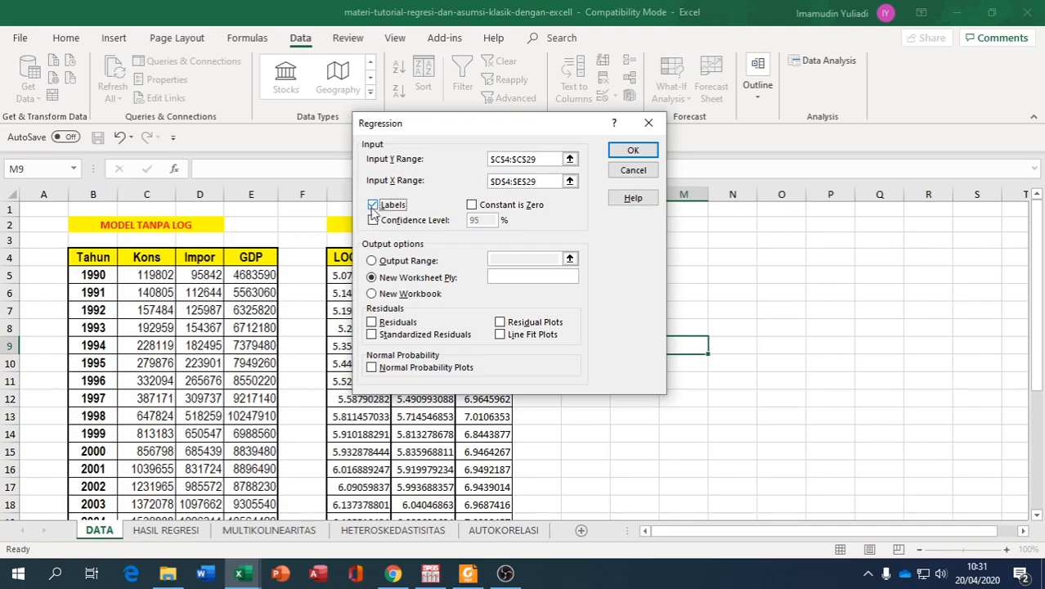
pyautogui.click(372, 221)
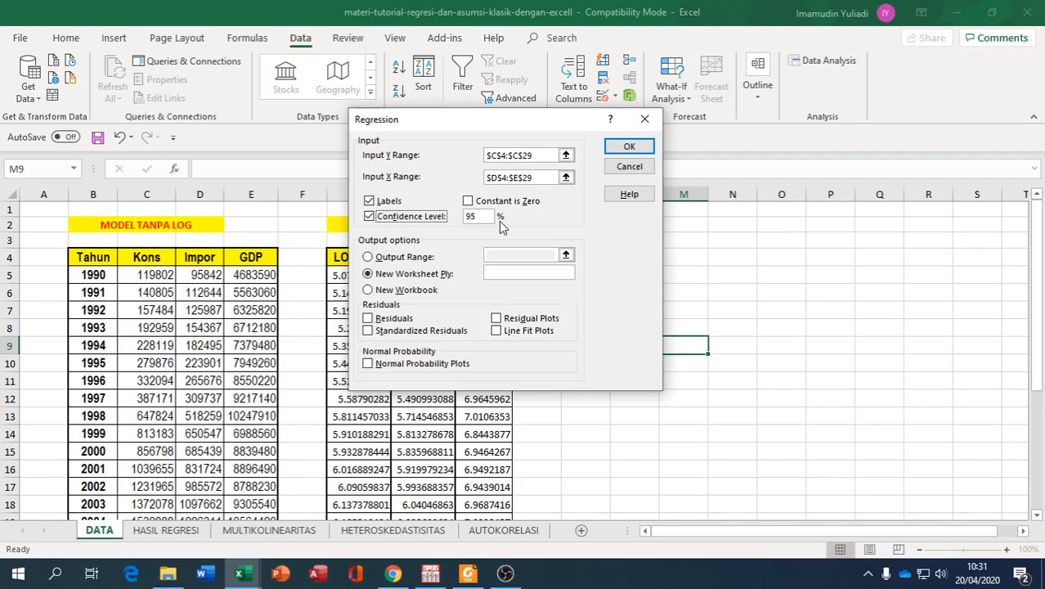
# - Send the regression output to cell B6 of the HASIL REGRESI sheet and run it, overwriting the existing data
pyautogui.click(368, 256)
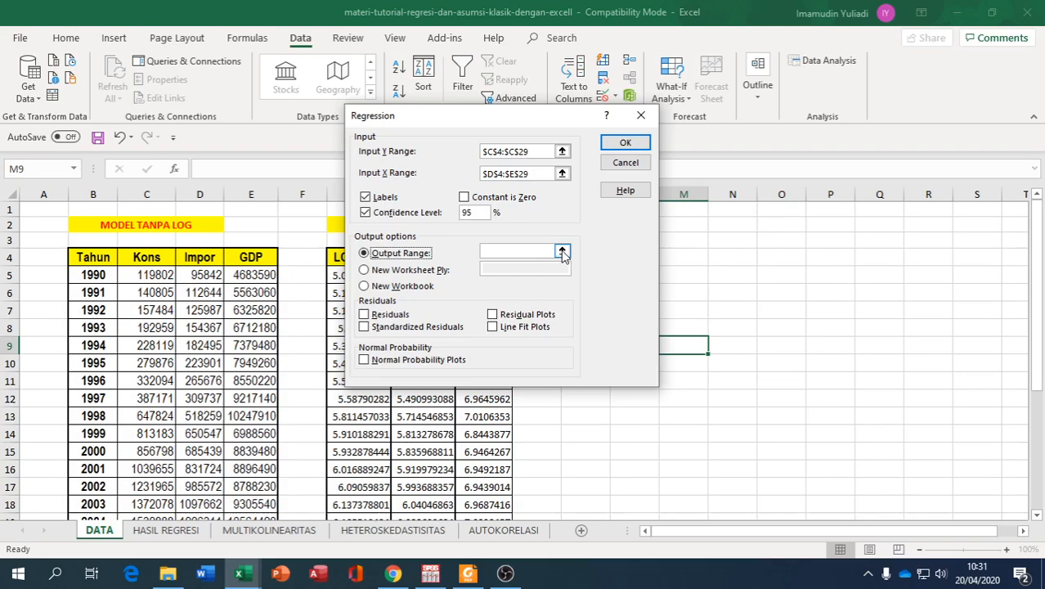
pyautogui.click(563, 253)
pyautogui.click(168, 531)
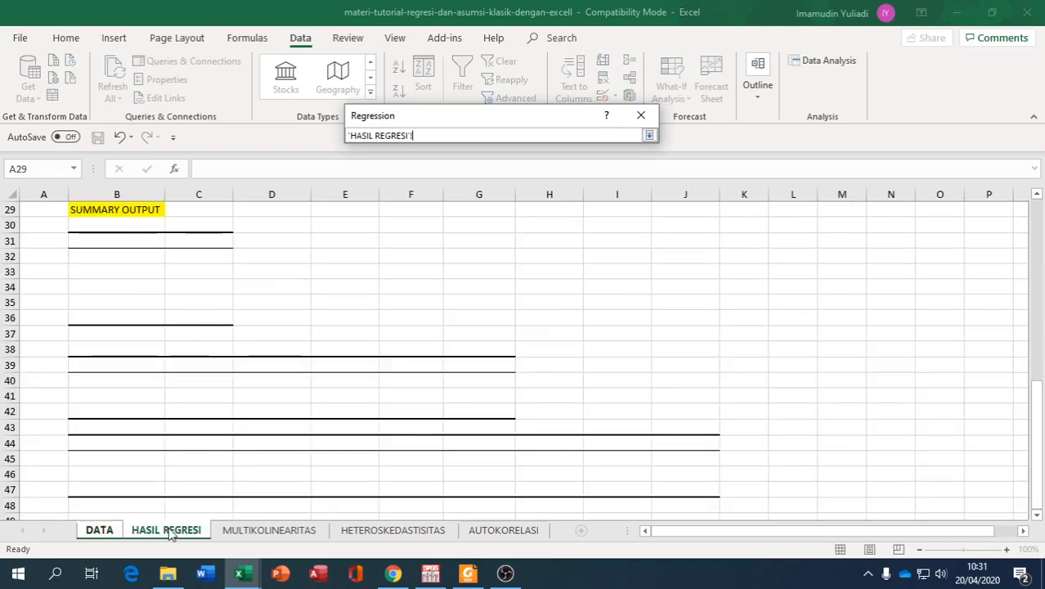
pyautogui.scroll(9, 157, 339)
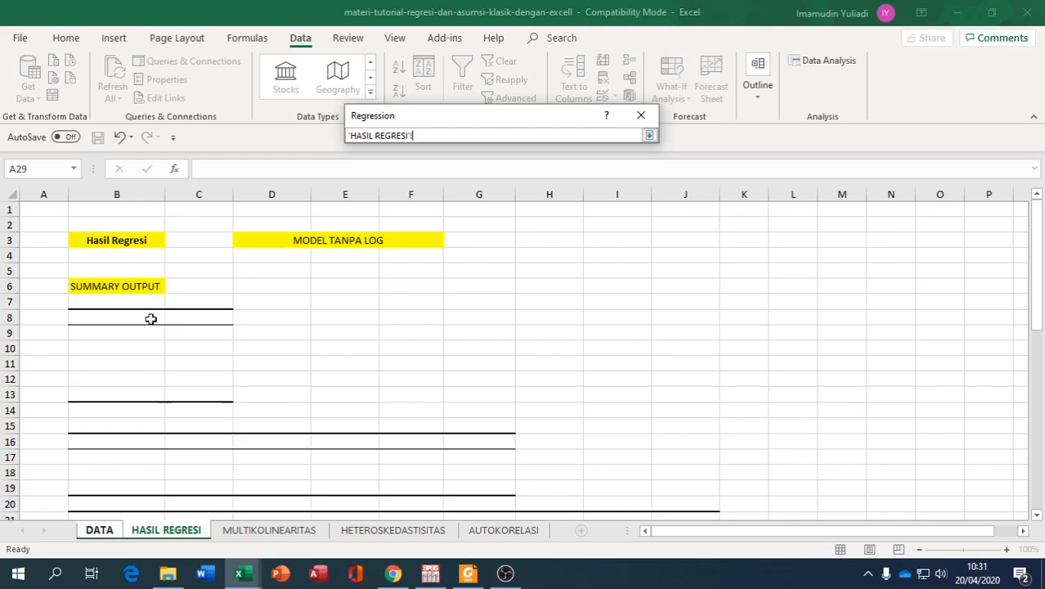
pyautogui.click(88, 286)
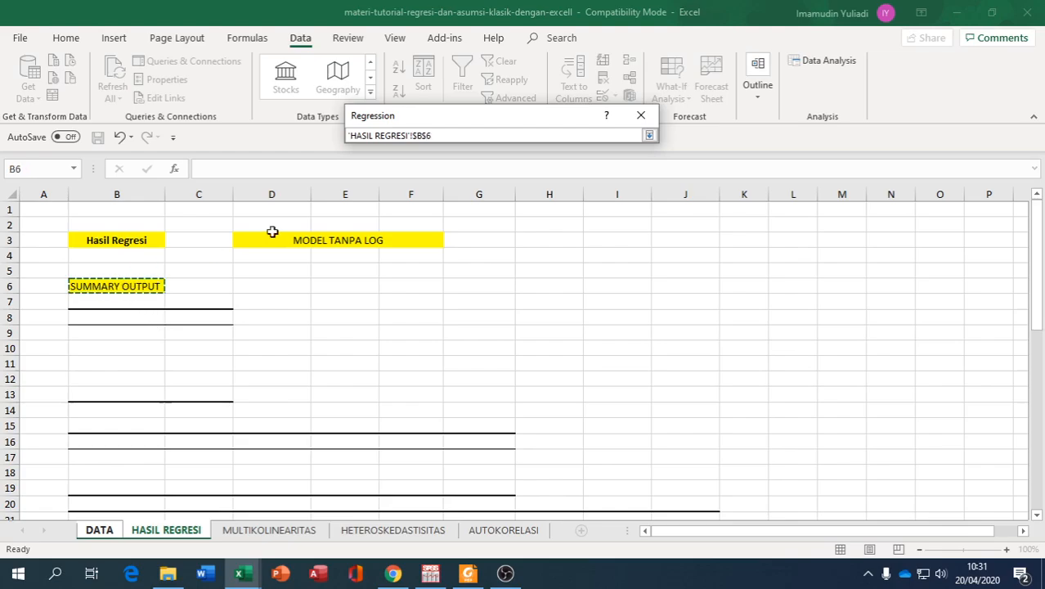
pyautogui.click(648, 135)
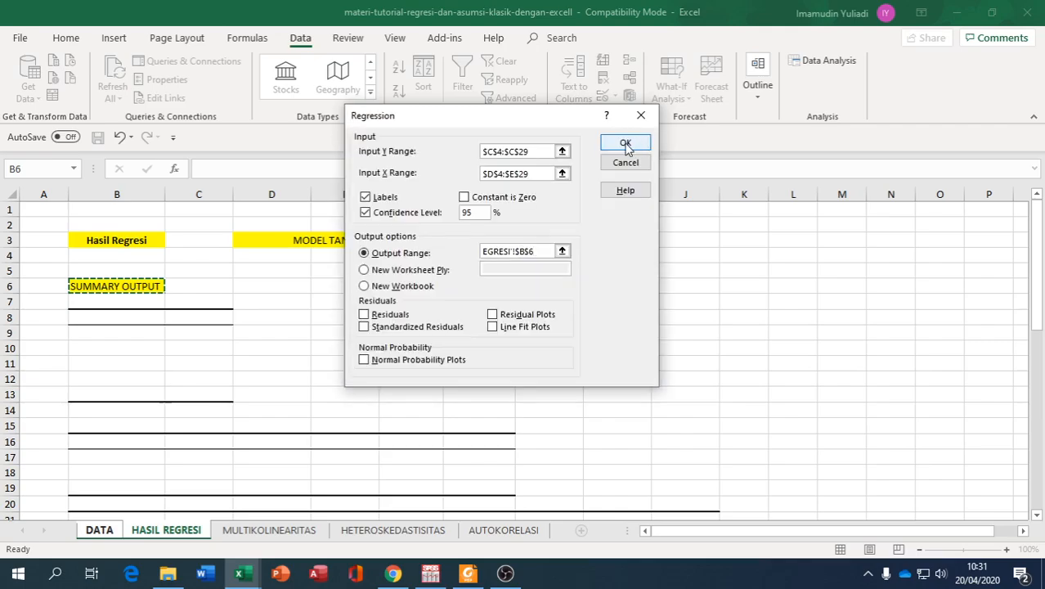
pyautogui.click(625, 144)
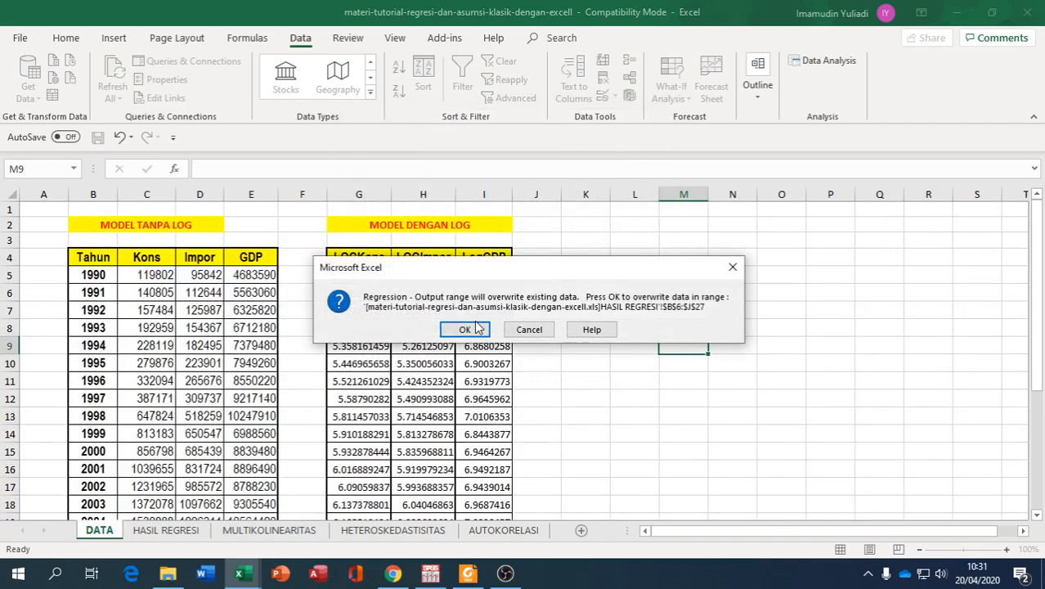
pyautogui.click(464, 328)
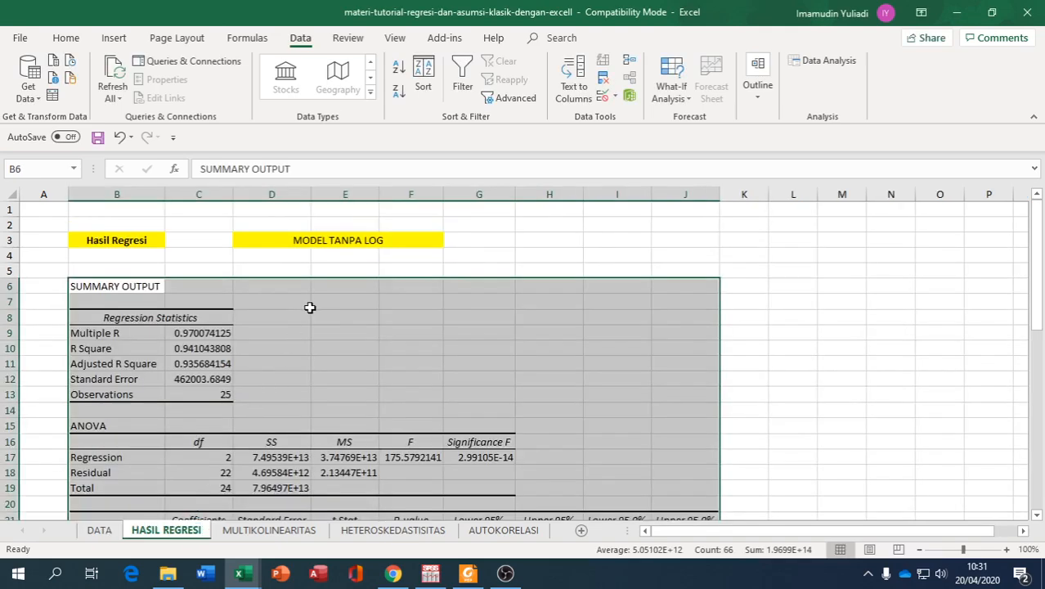
# - Highlight the R Square value and the ANOVA F value in the regression output with yellow fill
pyautogui.scroll(-3, 310, 307)
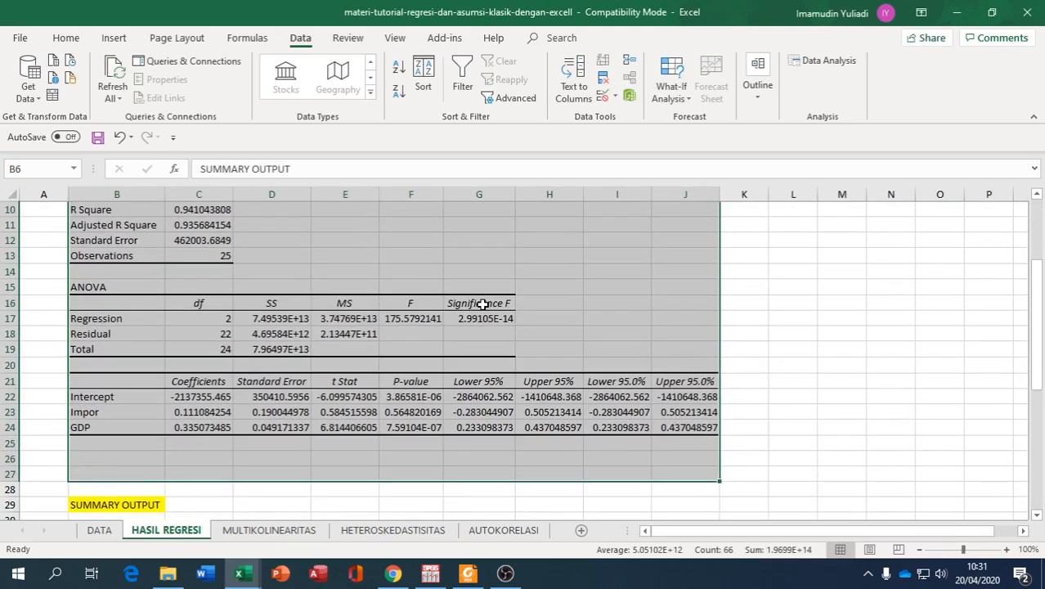
pyautogui.scroll(-1, 483, 303)
pyautogui.scroll(2, 485, 303)
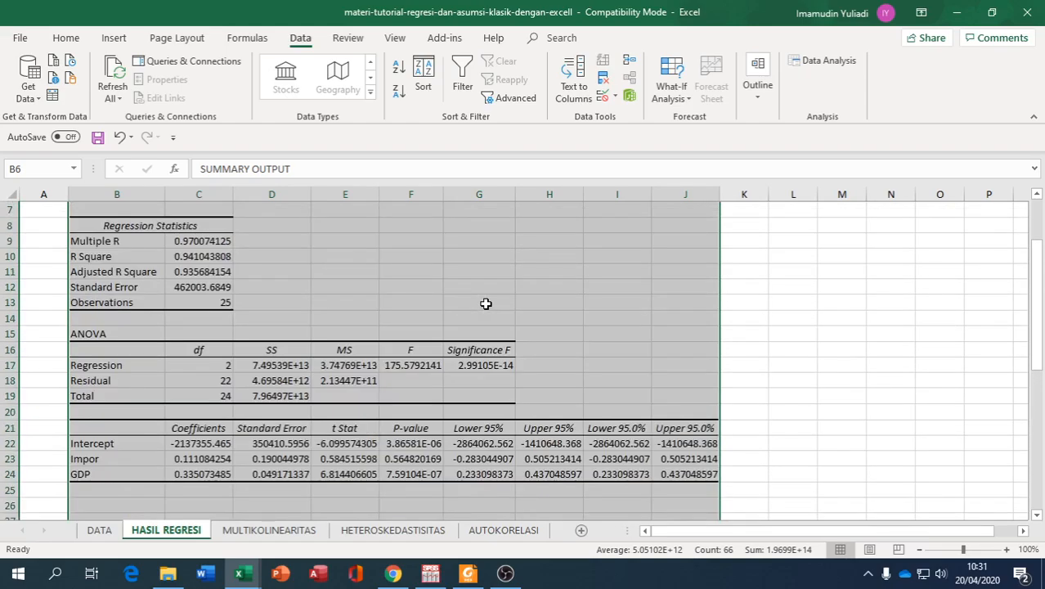
pyautogui.scroll(2, 458, 302)
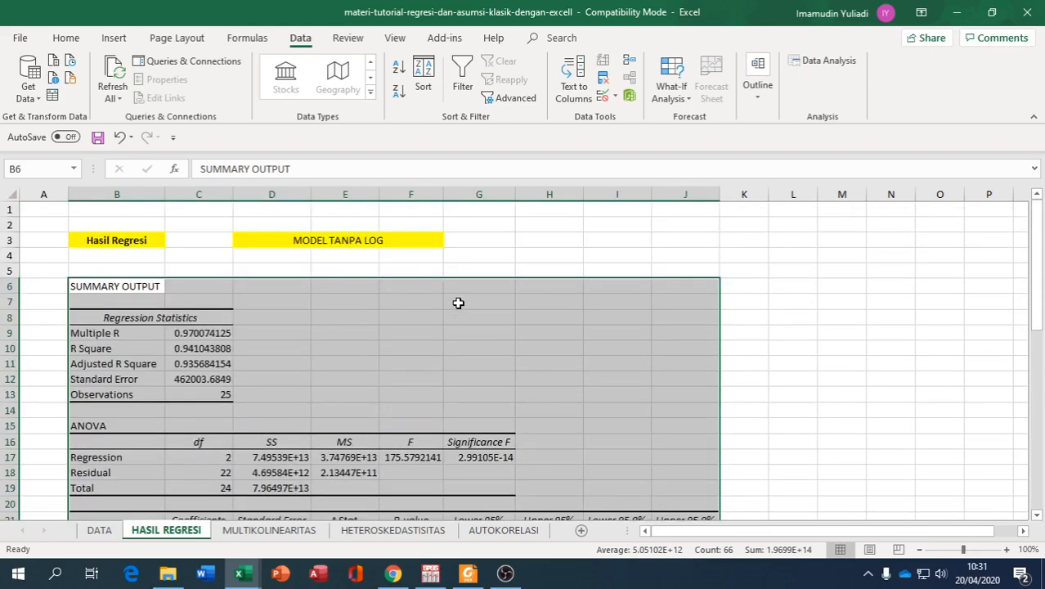
pyautogui.scroll(-2, 248, 284)
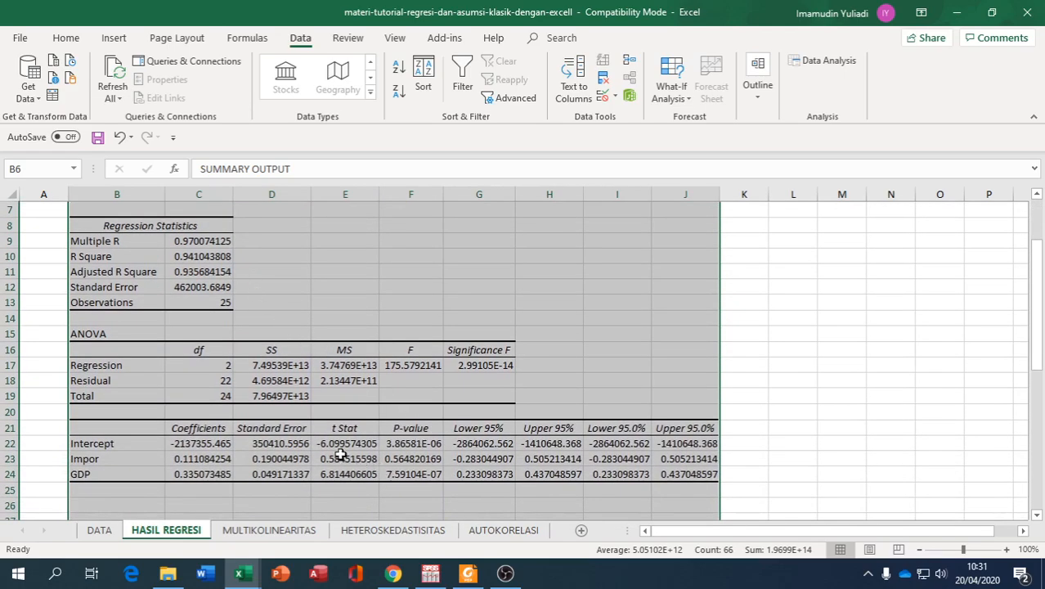
pyautogui.click(198, 256)
pyautogui.click(22, 39)
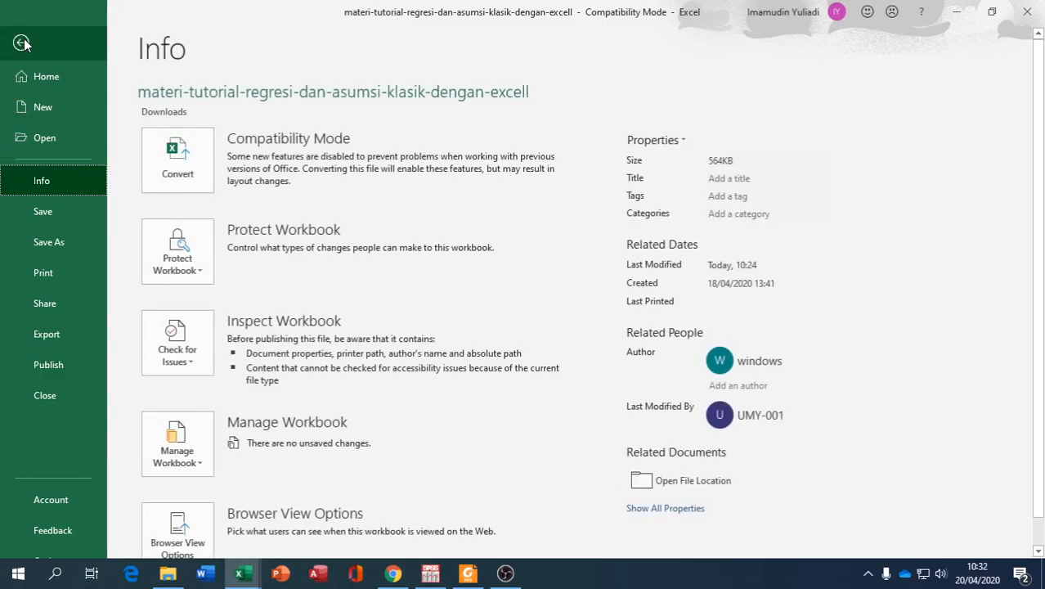
pyautogui.press('Escape')
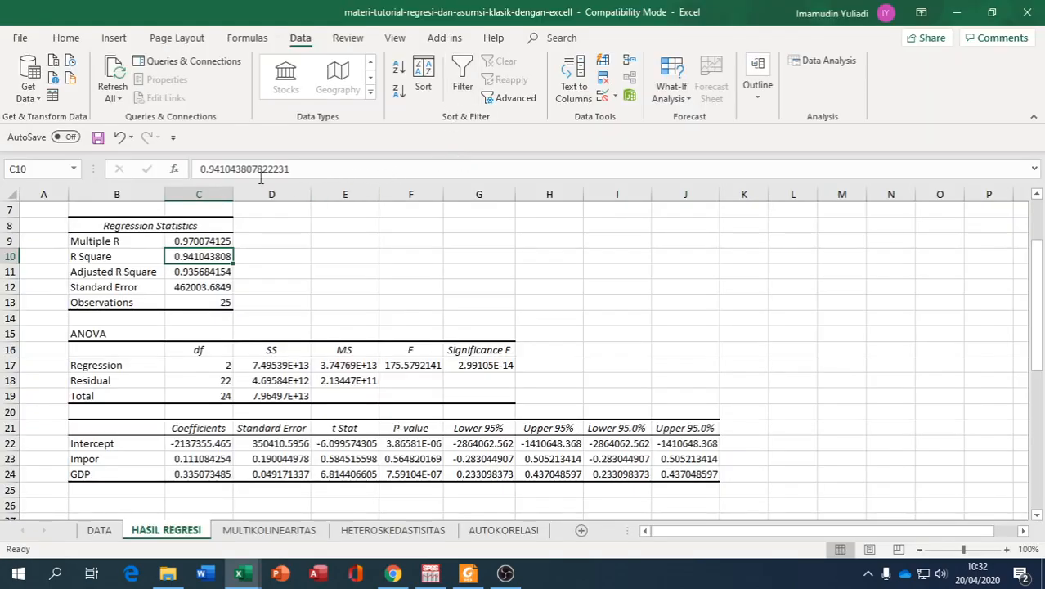
pyautogui.click(65, 37)
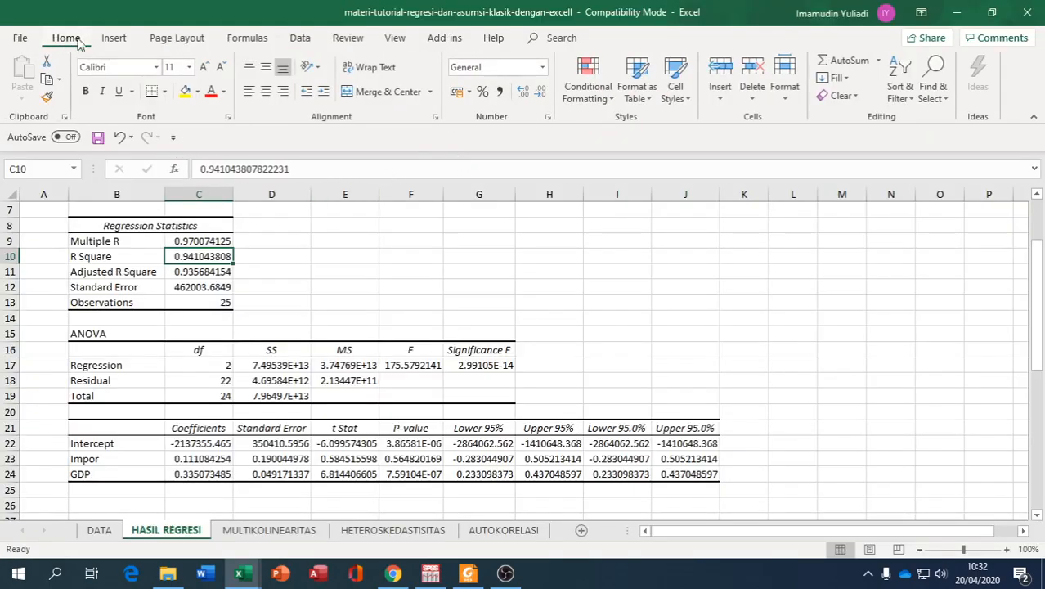
pyautogui.click(186, 94)
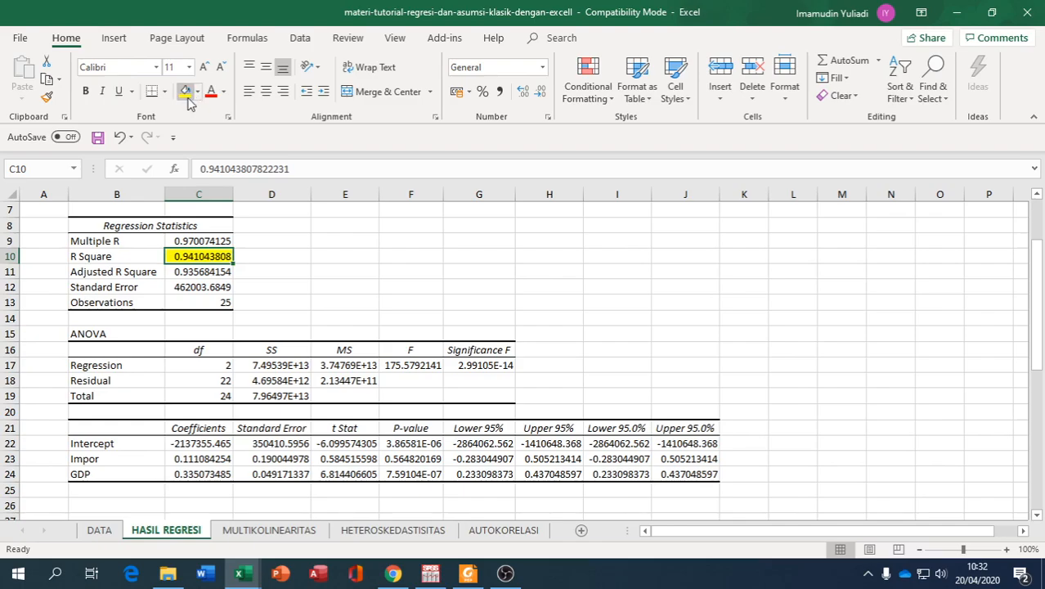
pyautogui.click(431, 365)
pyautogui.click(185, 92)
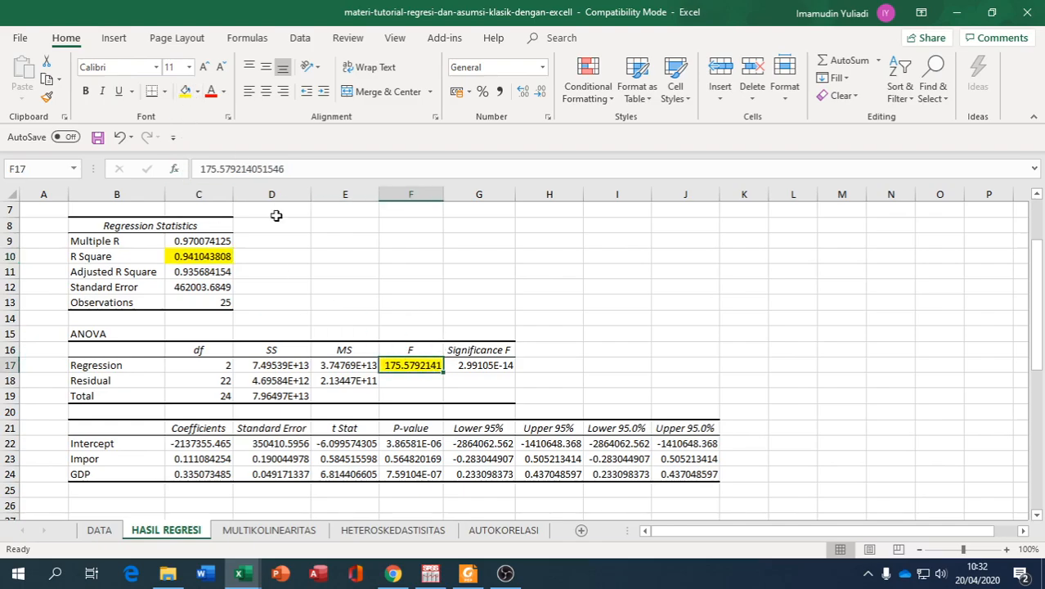
# - Highlight the Coefficients and t Stat values of Intercept, Impor and GDP with yellow fill
pyautogui.moveTo(210, 442); pyautogui.dragTo(214, 474)
pyautogui.click(186, 92)
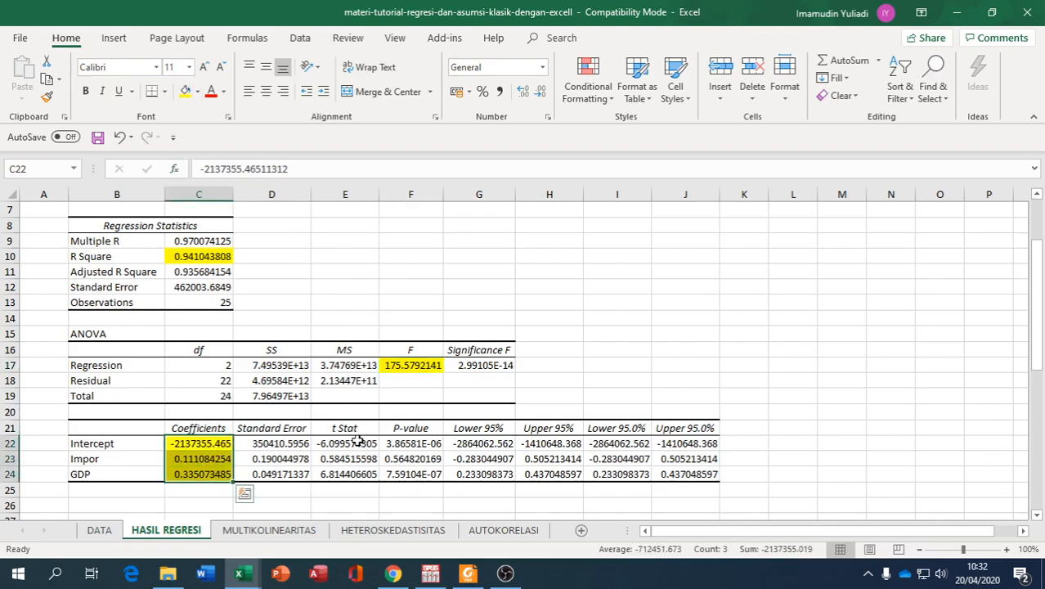
pyautogui.moveTo(356, 442); pyautogui.dragTo(358, 474)
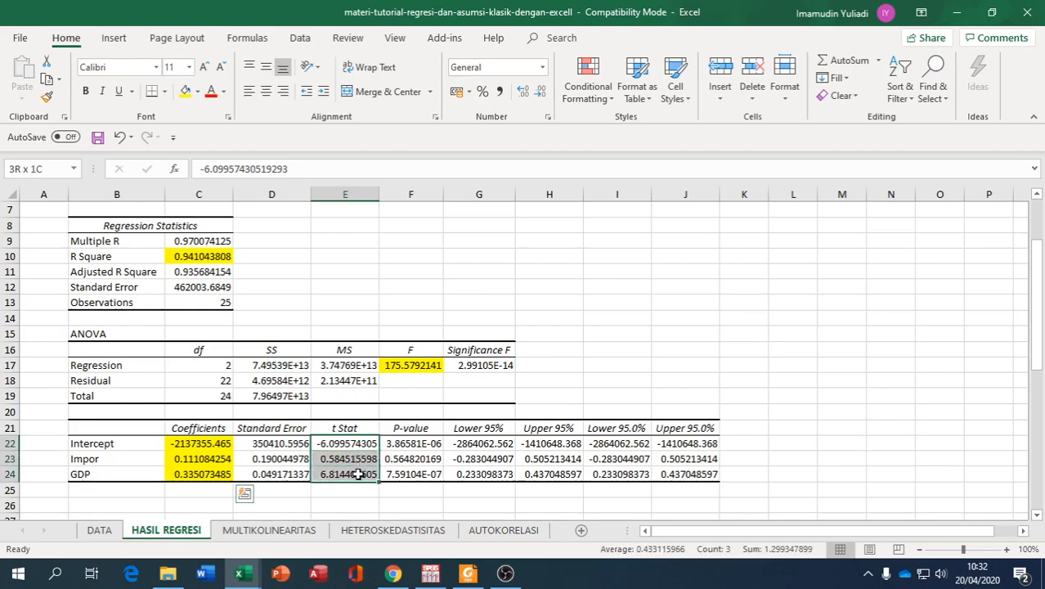
pyautogui.click(185, 92)
pyautogui.click(603, 280)
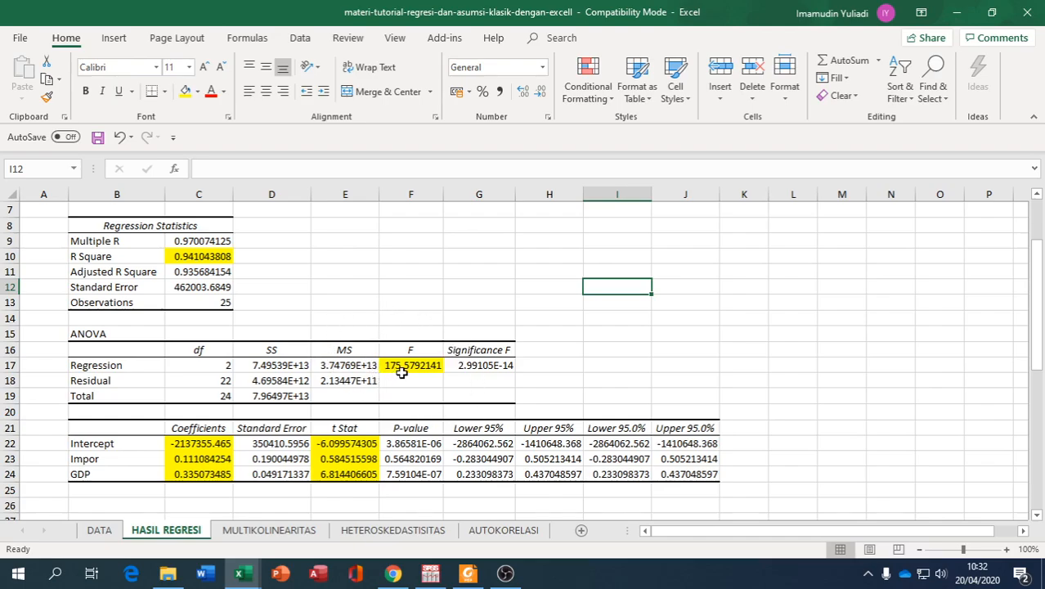
# - Format the ANOVA Significance F value as a Number with 4 decimal places
pyautogui.click(478, 368)
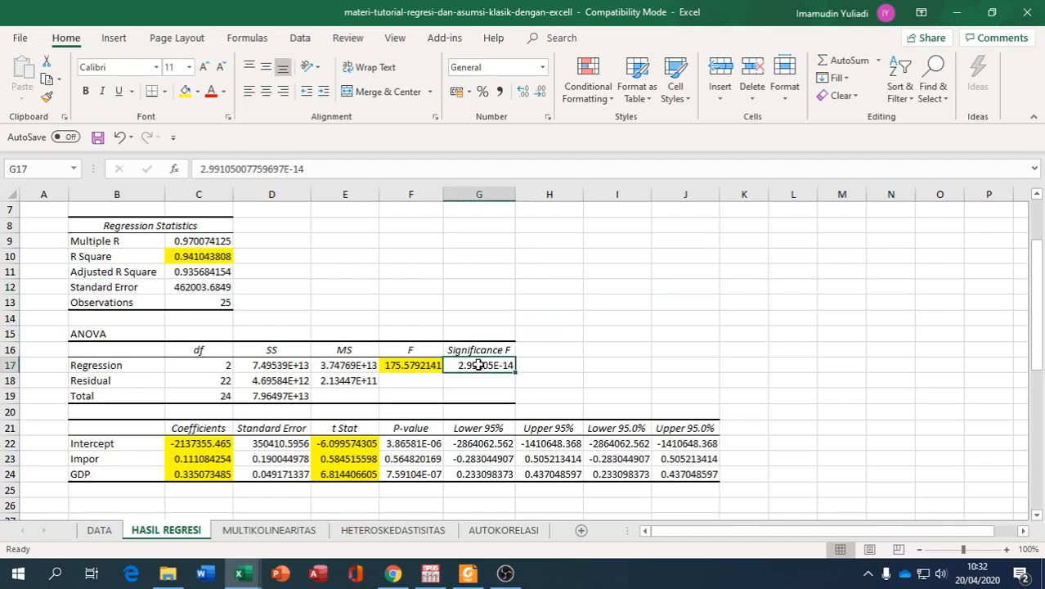
pyautogui.rightClick(479, 365)
pyautogui.press('Escape')
pyautogui.rightClick(500, 363)
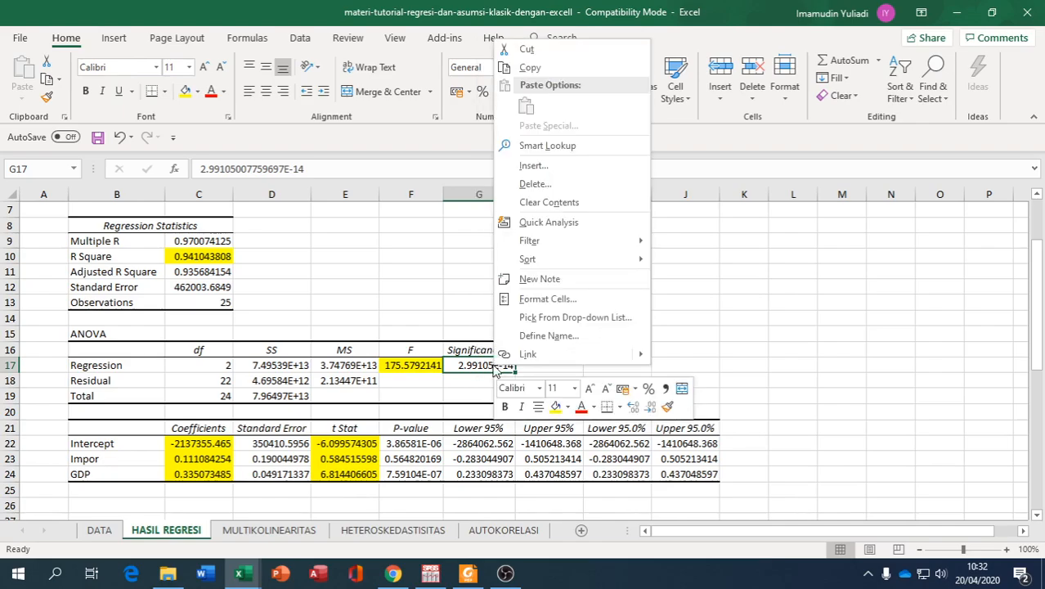
pyautogui.click(542, 298)
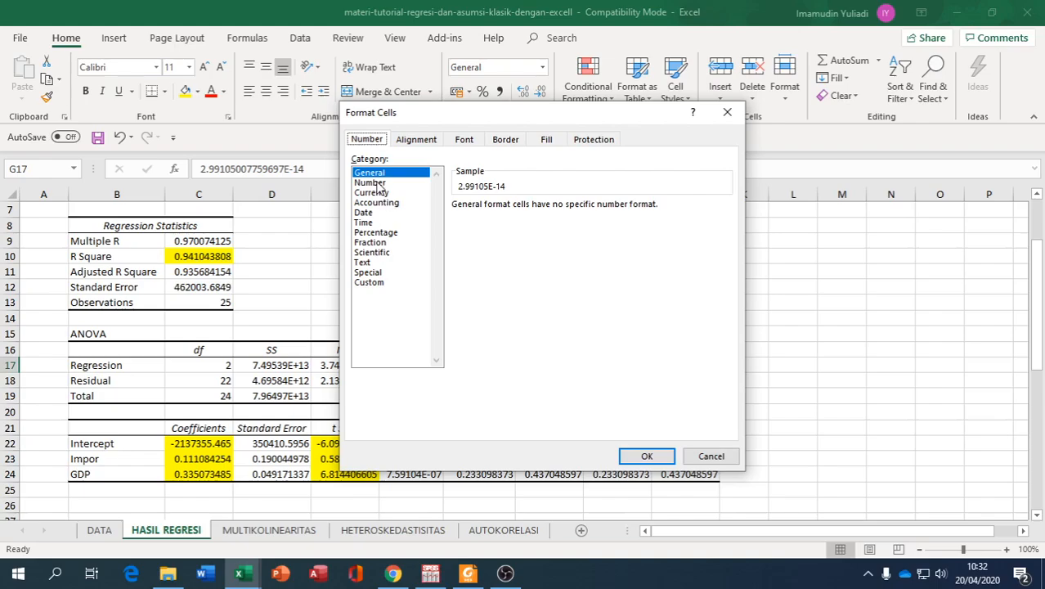
pyautogui.click(381, 182)
pyautogui.click(556, 203)
pyautogui.click(556, 203)
pyautogui.click(556, 204)
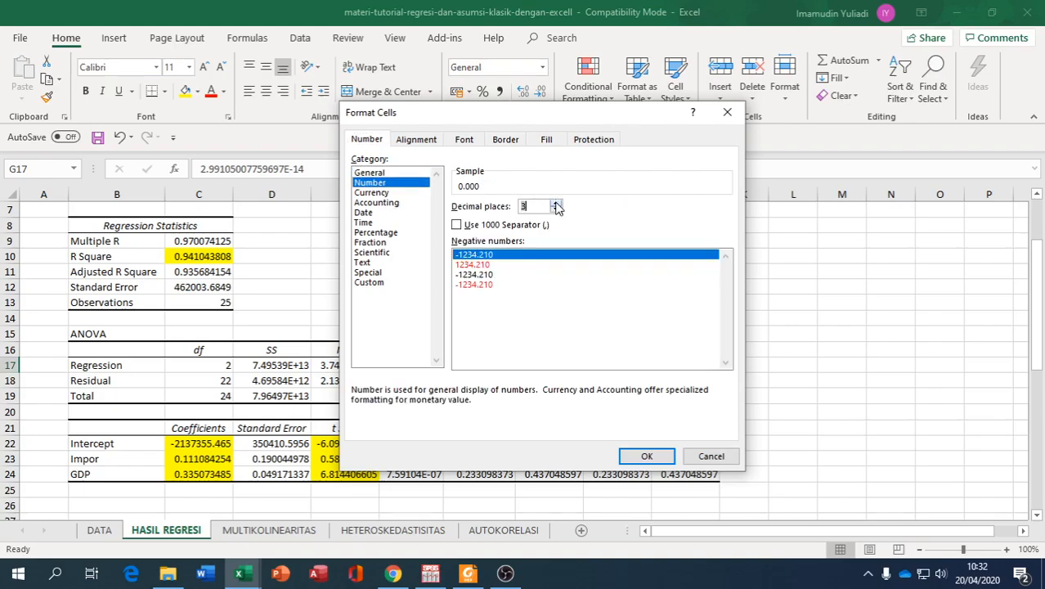
pyautogui.click(556, 203)
pyautogui.click(649, 455)
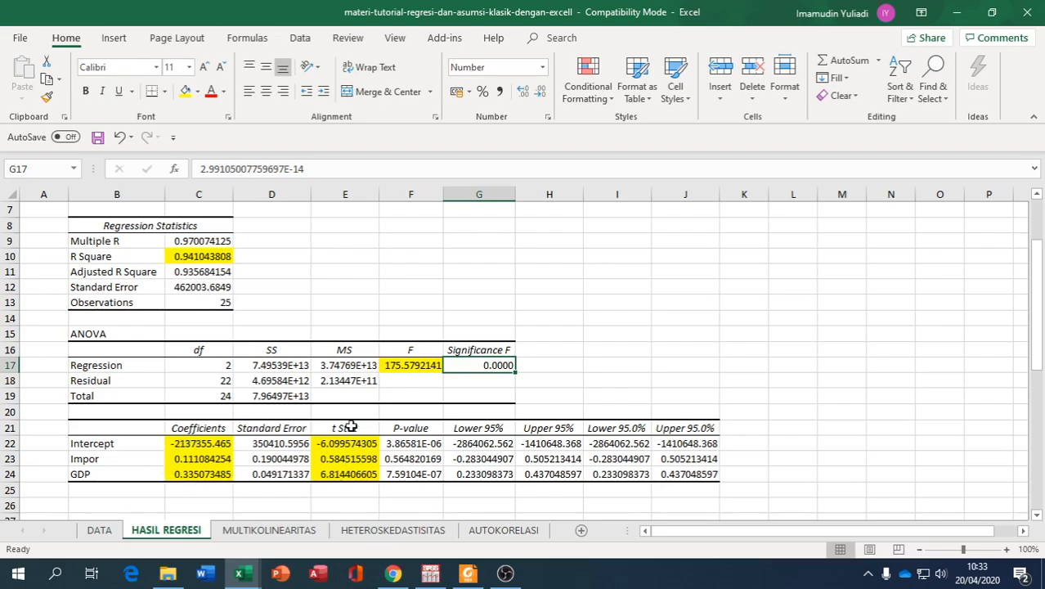
# - Format the P-values of Intercept, Impor and GDP as Number with 4 decimal places
pyautogui.moveTo(410, 444); pyautogui.dragTo(411, 474)
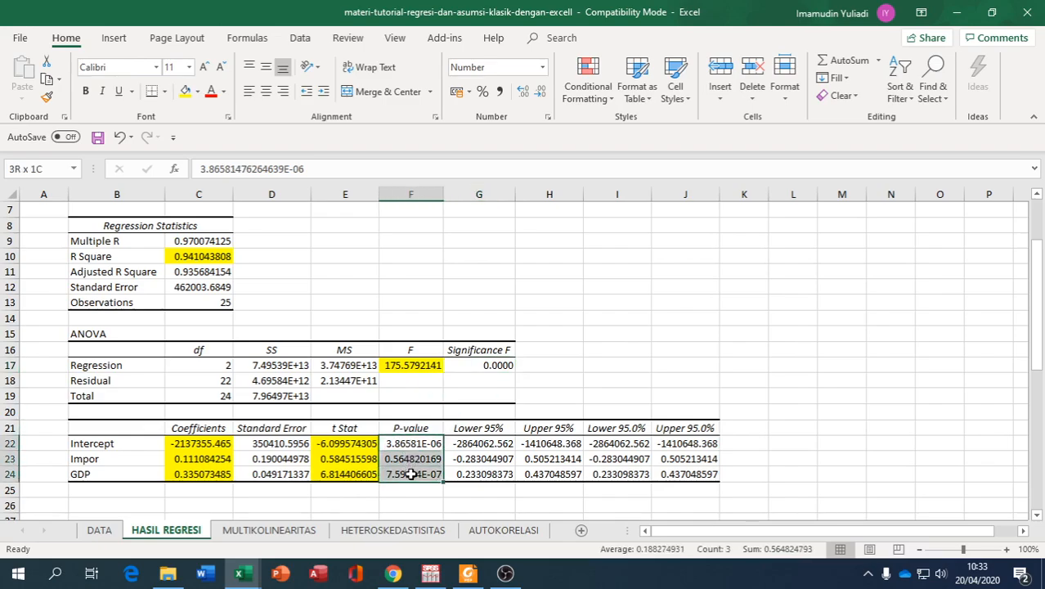
pyautogui.rightClick(411, 474)
pyautogui.click(449, 408)
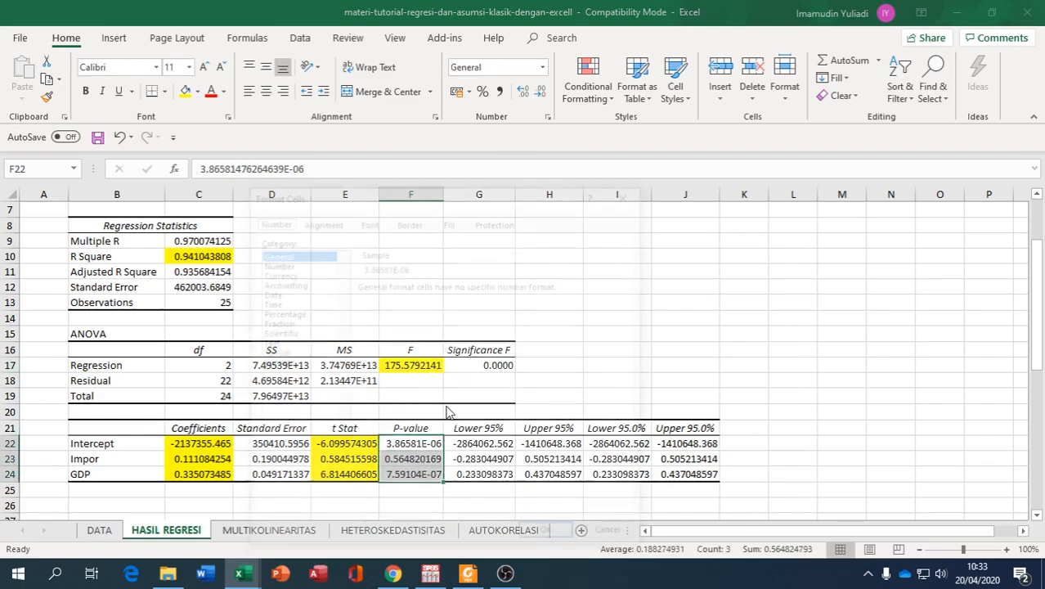
pyautogui.click(278, 263)
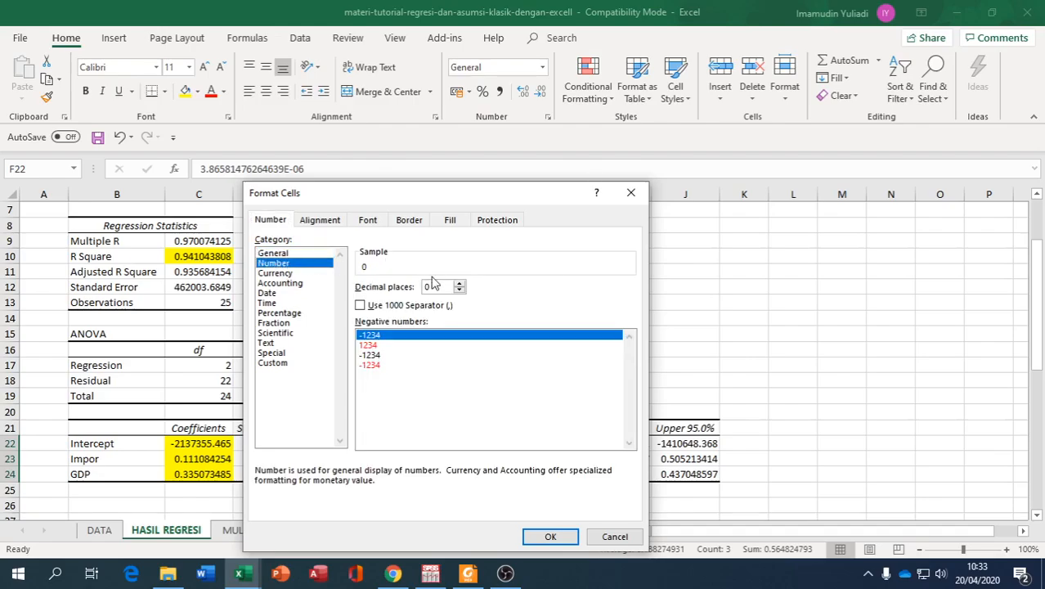
pyautogui.click(460, 287)
pyautogui.click(459, 286)
pyautogui.click(460, 287)
pyautogui.click(460, 287)
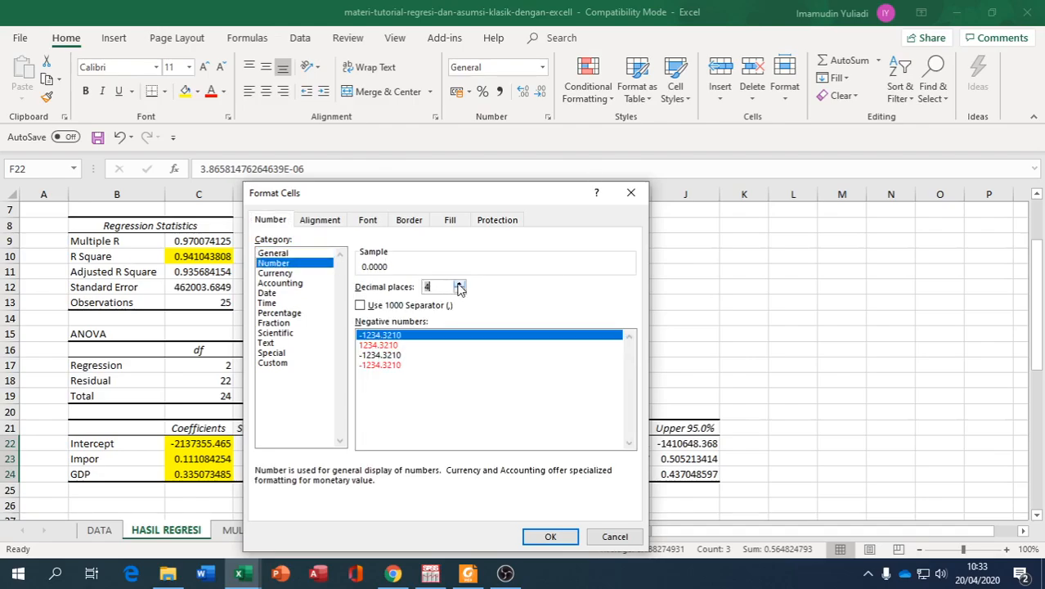
pyautogui.click(551, 538)
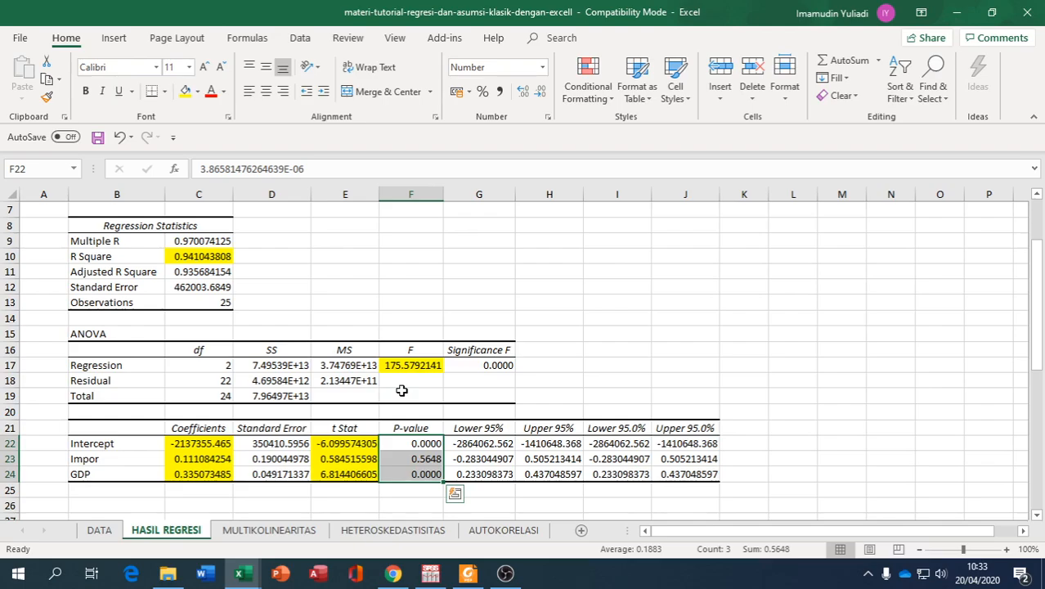
# - Set up a regression on the DATA sheet's log model with LOGKons G4:G29 as Y range and LOGImpor and LogGDP H4:I29 as X range
pyautogui.scroll(-3, 402, 390)
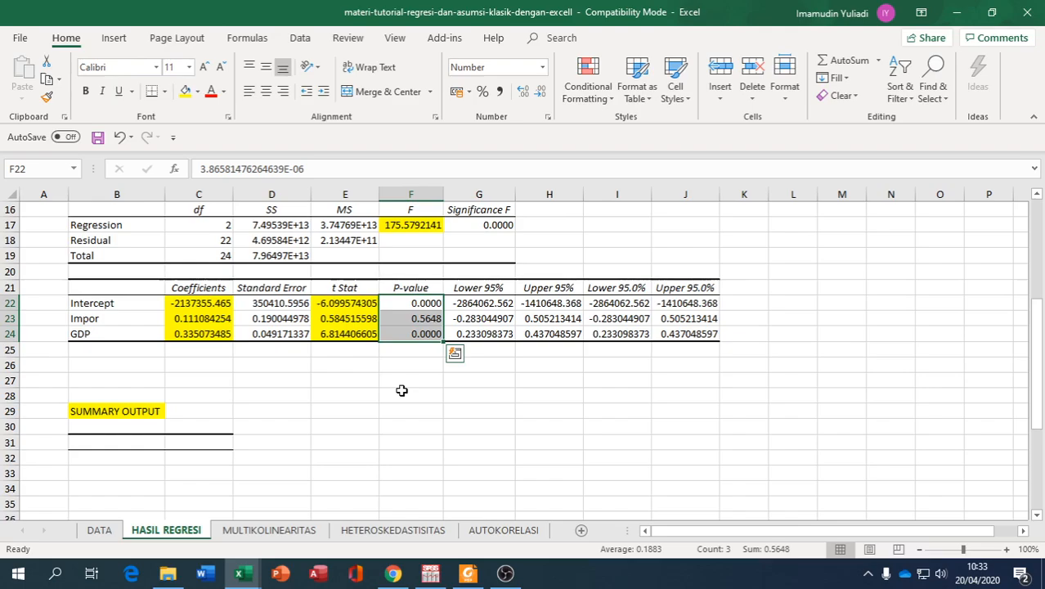
pyautogui.click(98, 530)
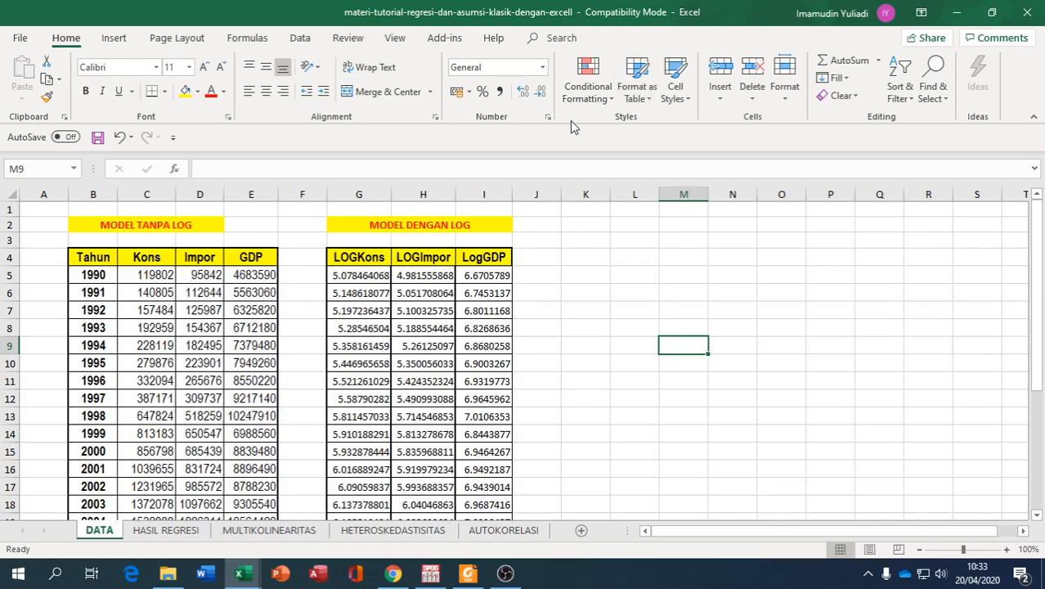
pyautogui.click(301, 38)
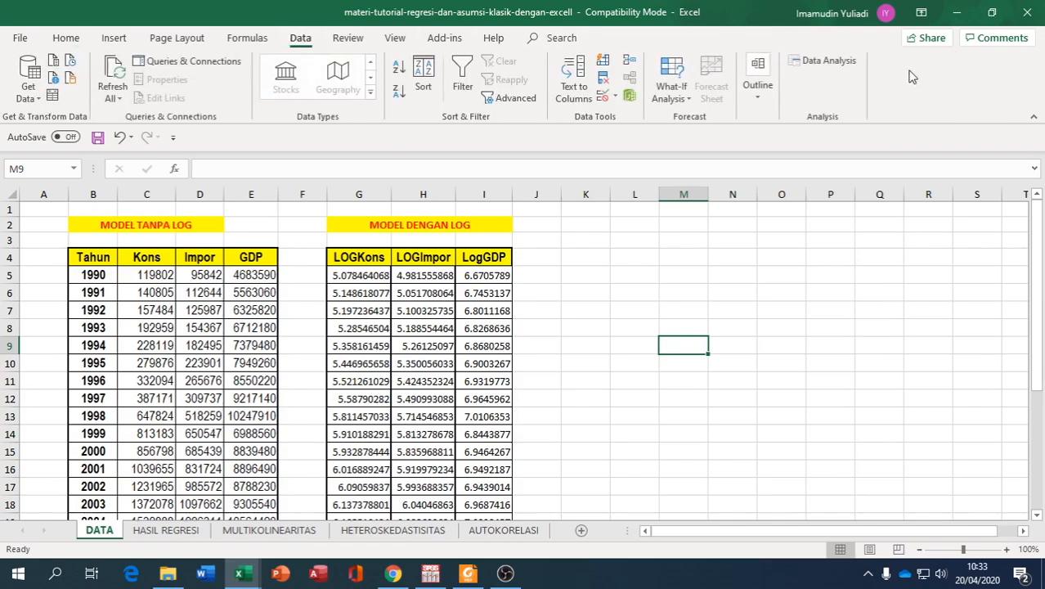
pyautogui.click(837, 64)
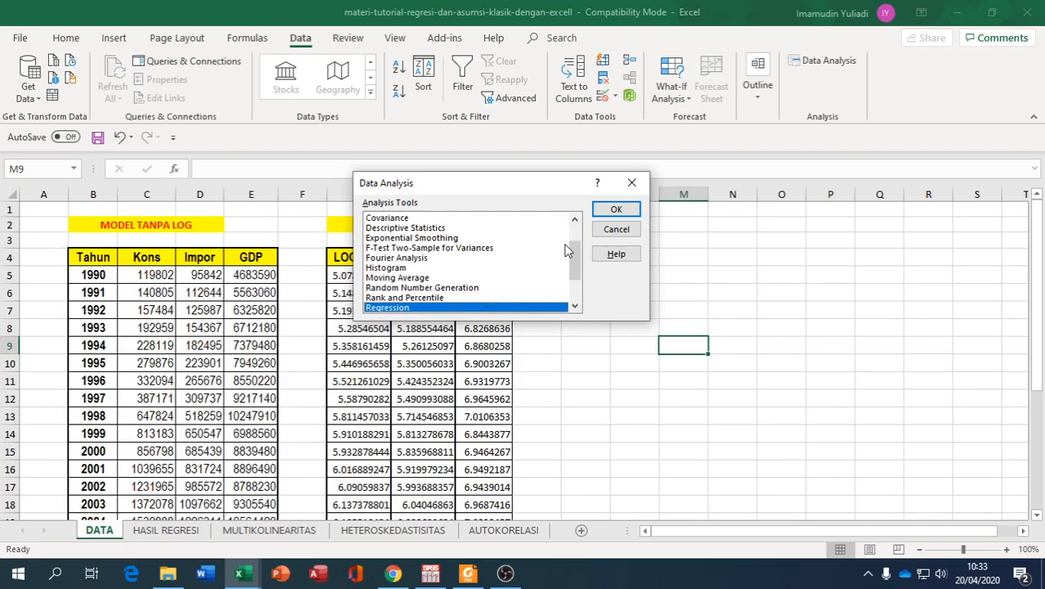
pyautogui.click(617, 211)
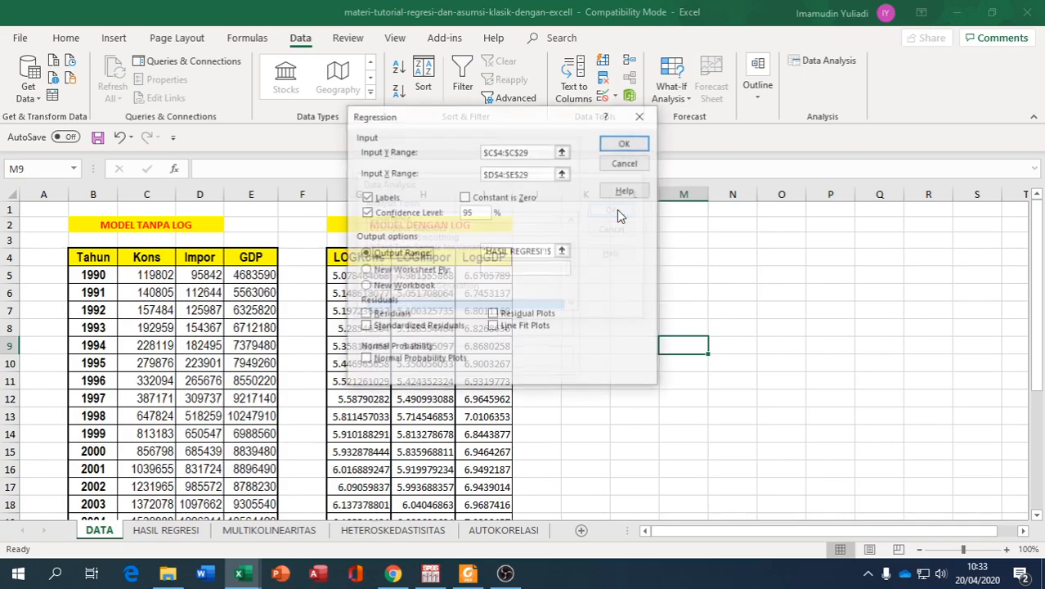
pyautogui.click(561, 152)
pyautogui.moveTo(375, 204); pyautogui.dragTo(352, 515)
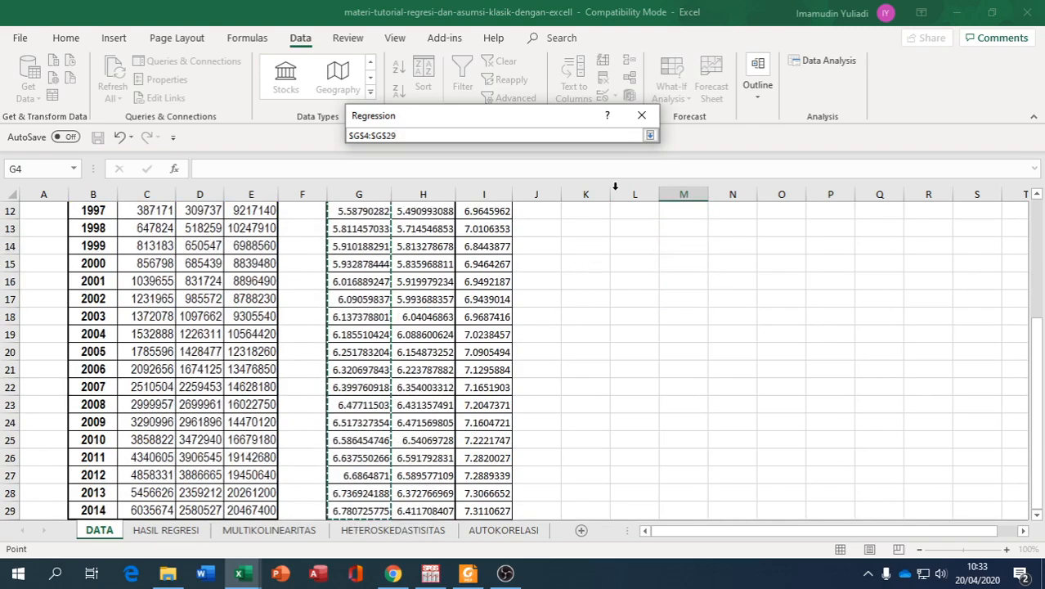
pyautogui.click(650, 135)
pyautogui.click(563, 173)
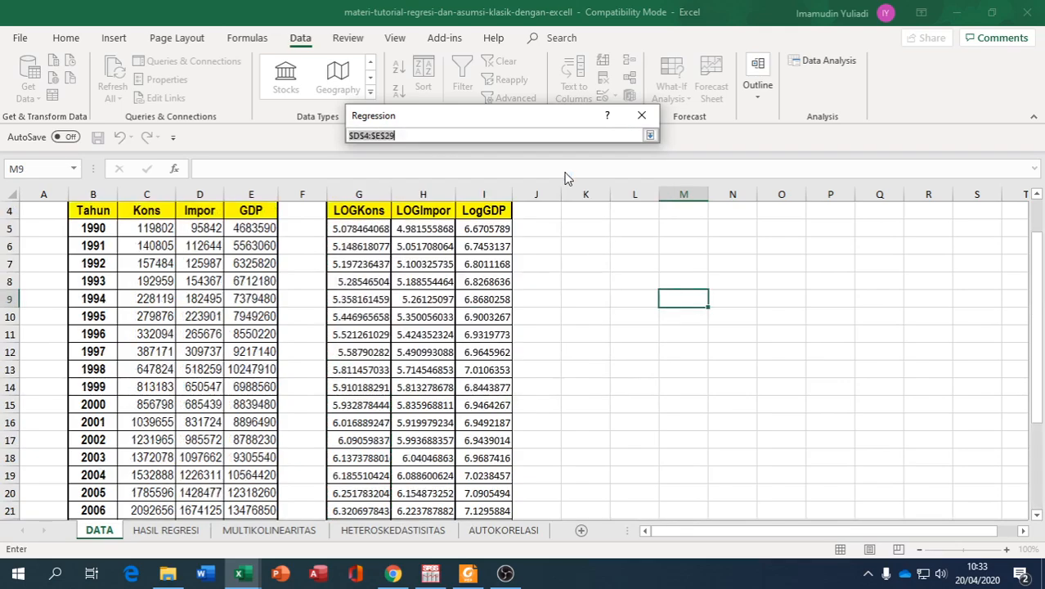
pyautogui.moveTo(423, 258); pyautogui.dragTo(501, 492)
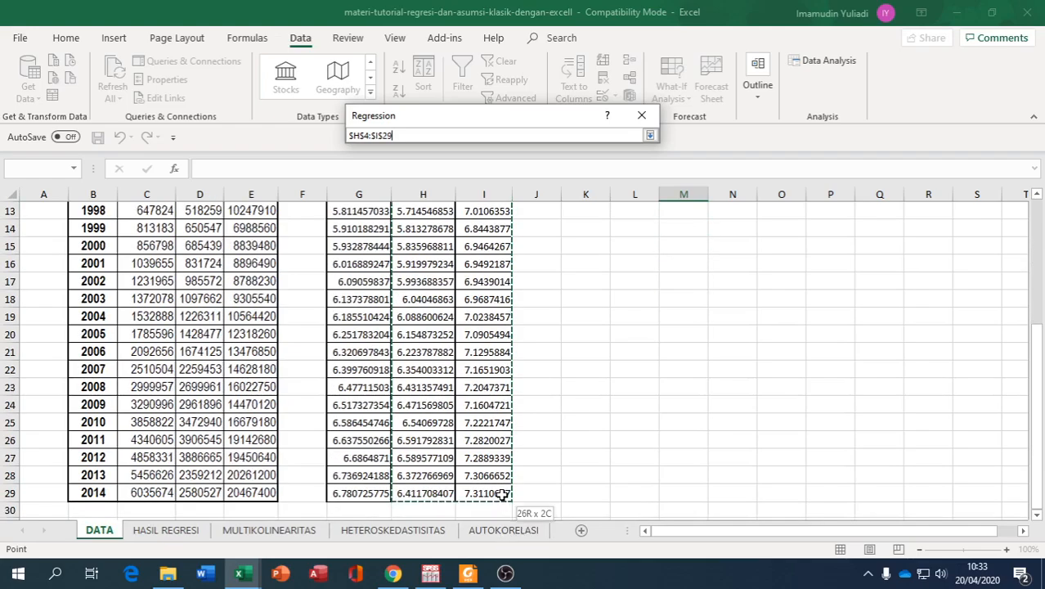
pyautogui.click(649, 137)
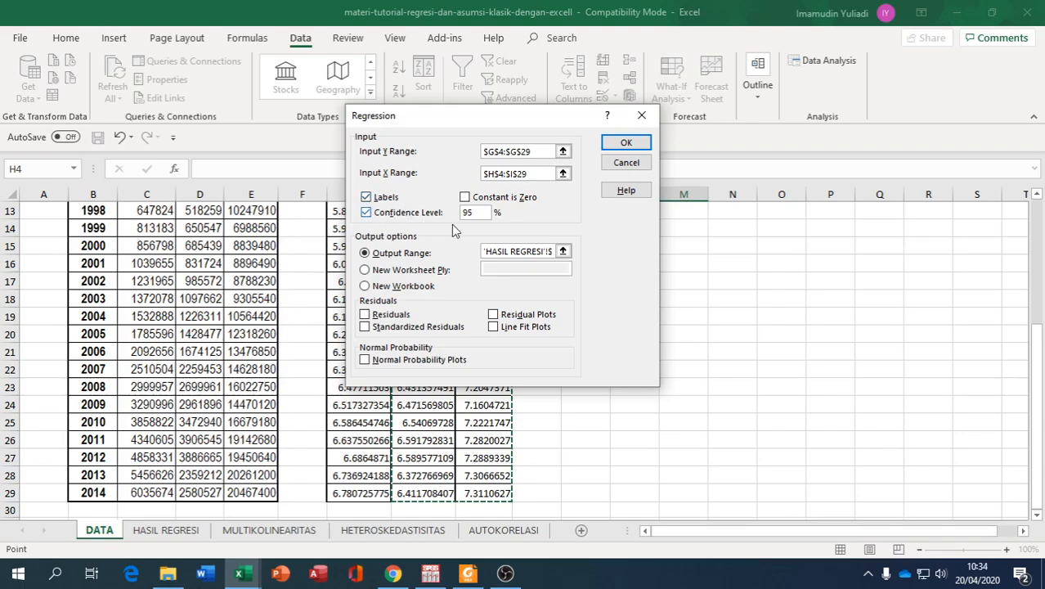
# - Send the log regression output to cell B29 of the HASIL REGRESI sheet and run it, overwriting the existing data
pyautogui.click(564, 252)
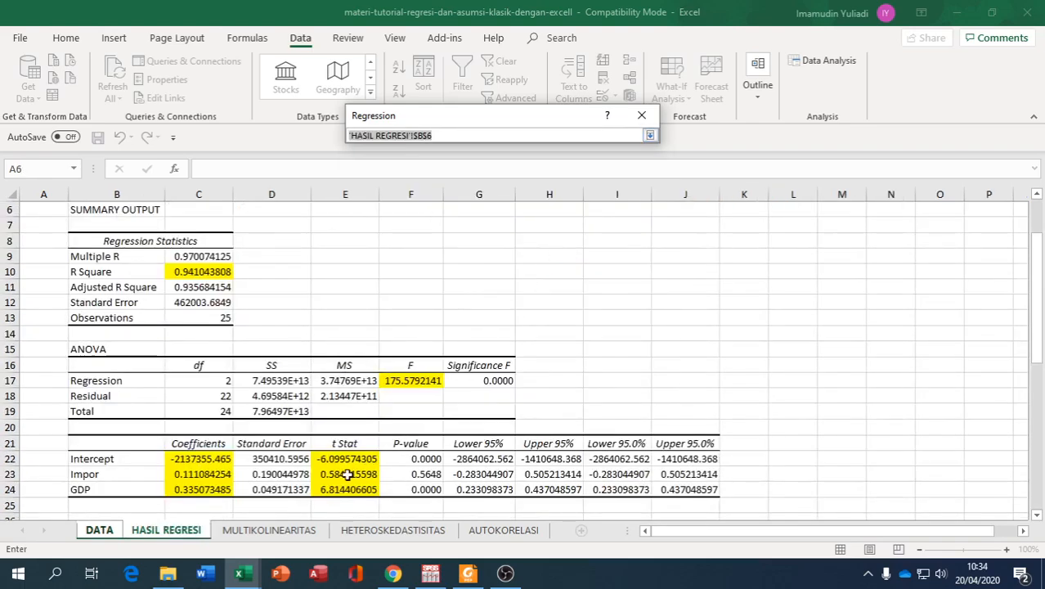
pyautogui.scroll(-2, 273, 372)
pyautogui.scroll(-3, 272, 372)
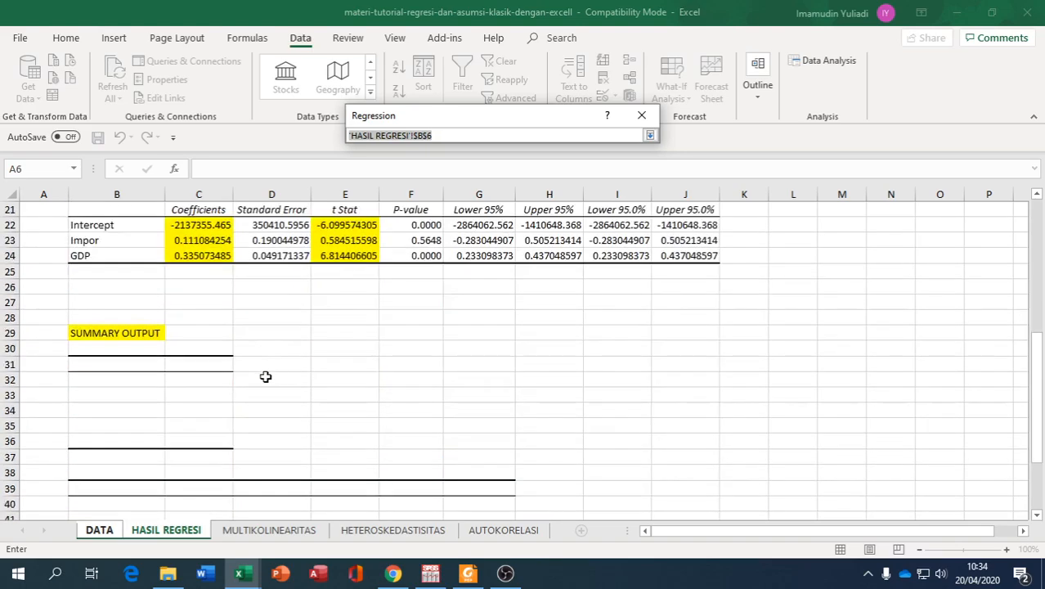
pyautogui.click(89, 331)
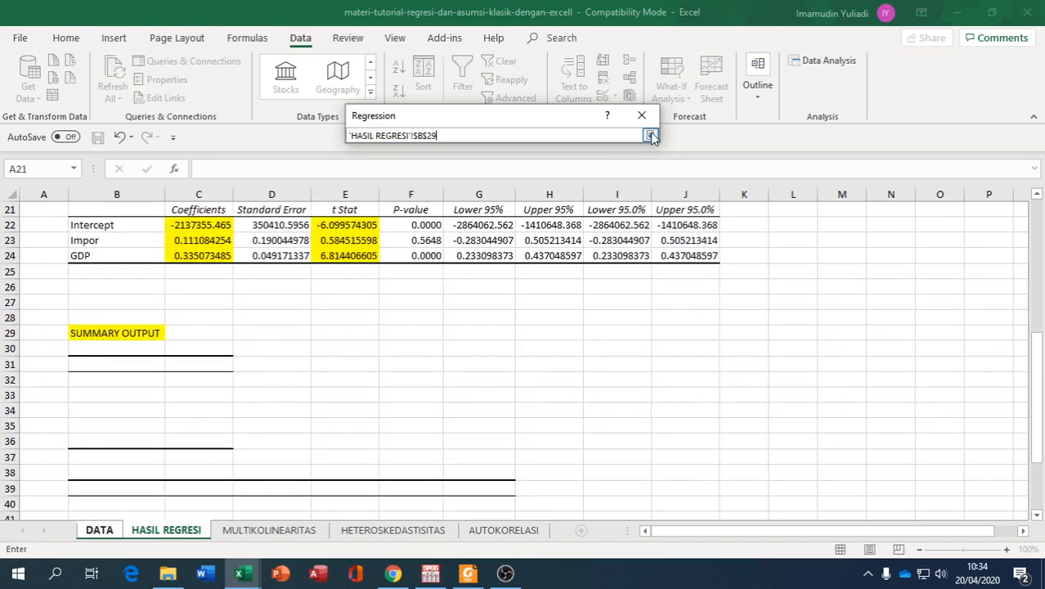
pyautogui.click(650, 135)
pyautogui.click(631, 144)
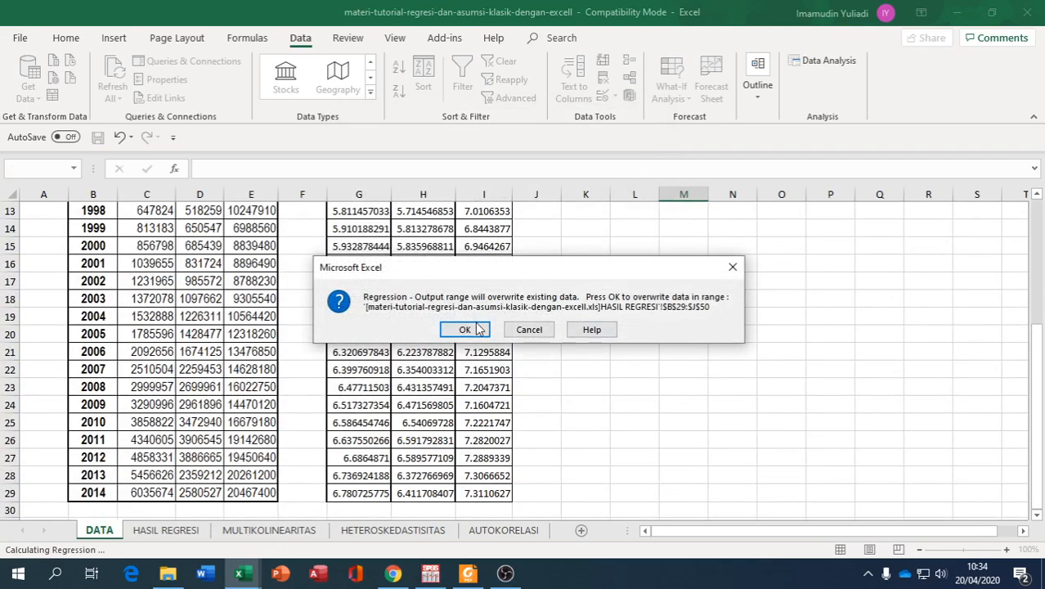
pyautogui.click(465, 328)
# - Copy the Hasil Regresi and MODEL TANPA LOG headings from row 3 to cell B27, above the second regression output
pyautogui.scroll(-3, 428, 347)
pyautogui.scroll(9, 429, 345)
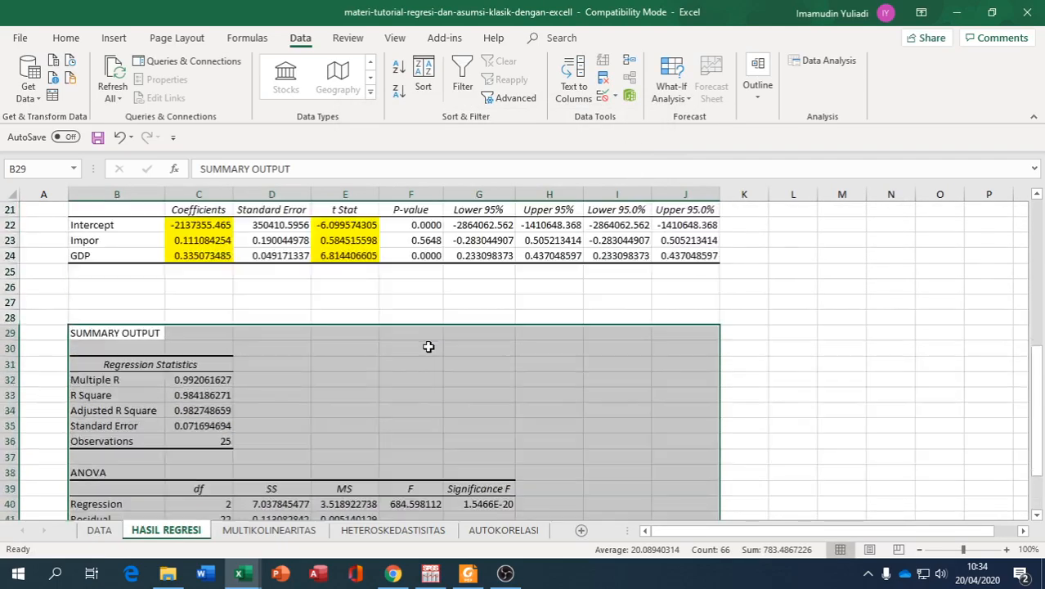
pyautogui.scroll(-14, 433, 341)
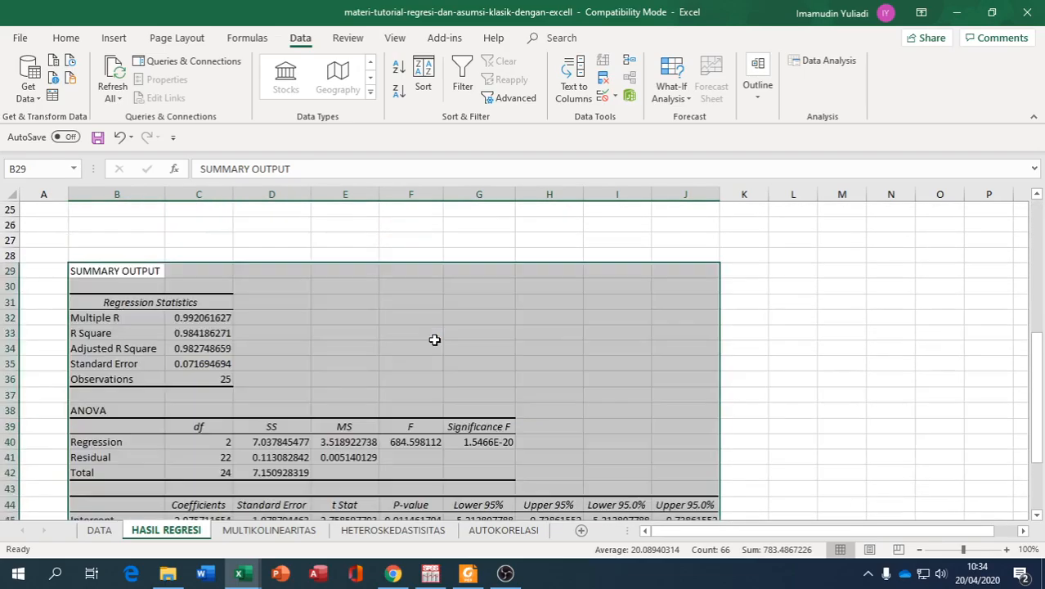
pyautogui.scroll(14, 434, 340)
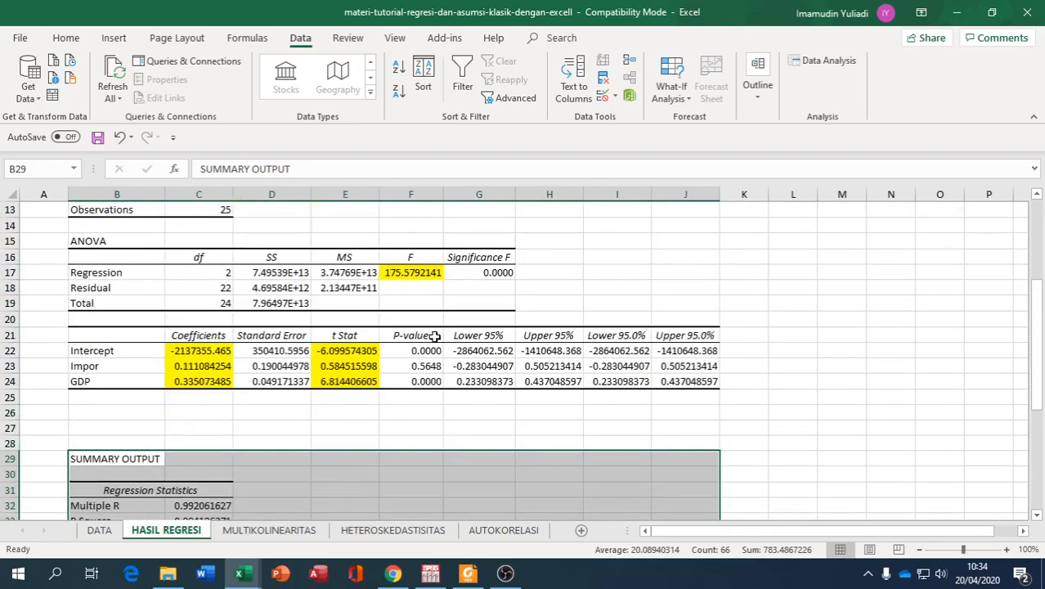
pyautogui.scroll(-5, 339, 303)
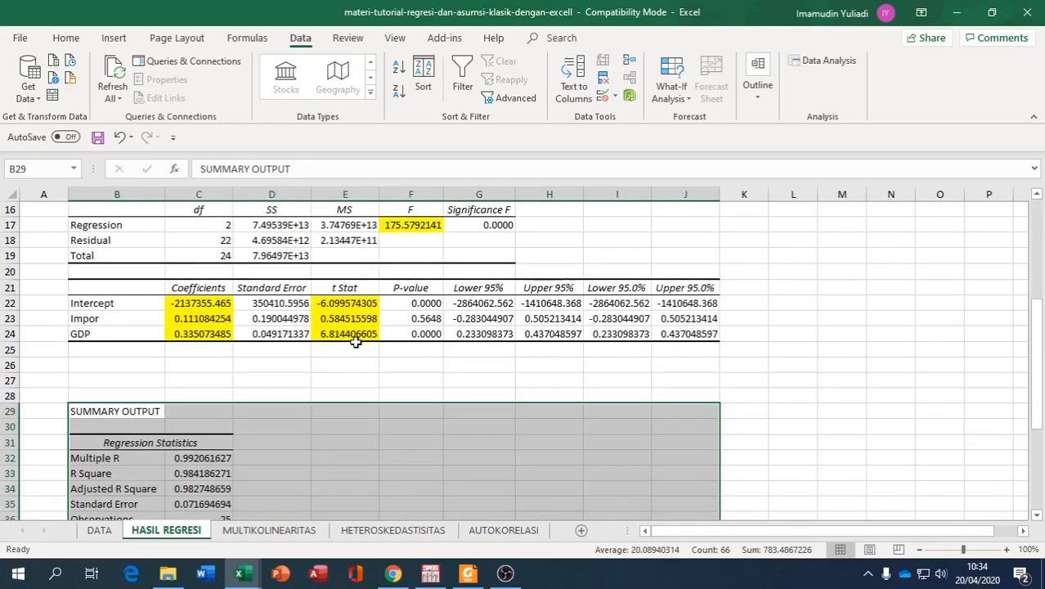
pyautogui.scroll(5, 90, 381)
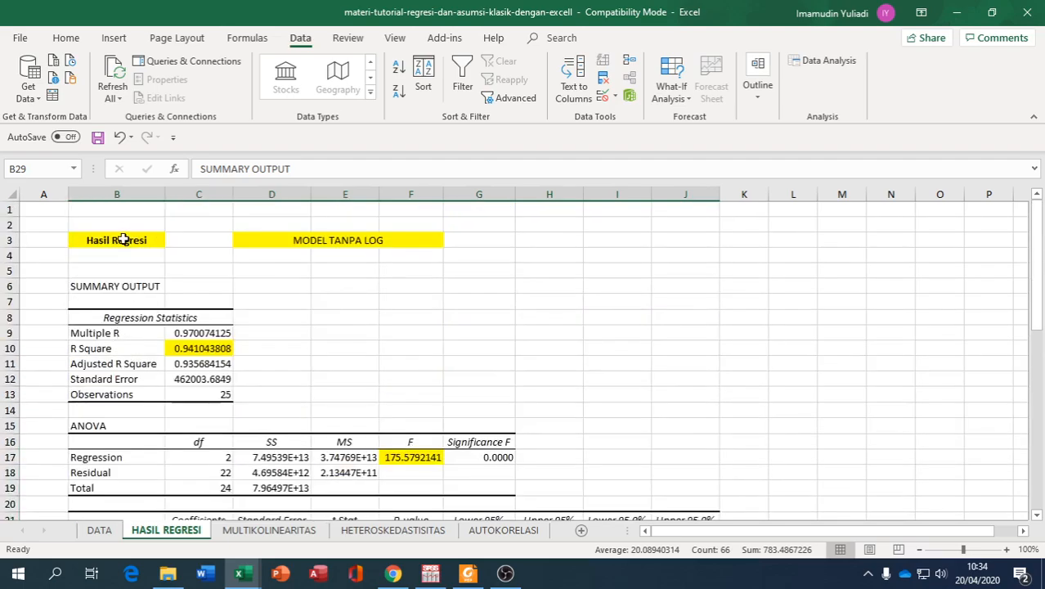
pyautogui.moveTo(111, 239); pyautogui.dragTo(330, 239)
pyautogui.rightClick(330, 239)
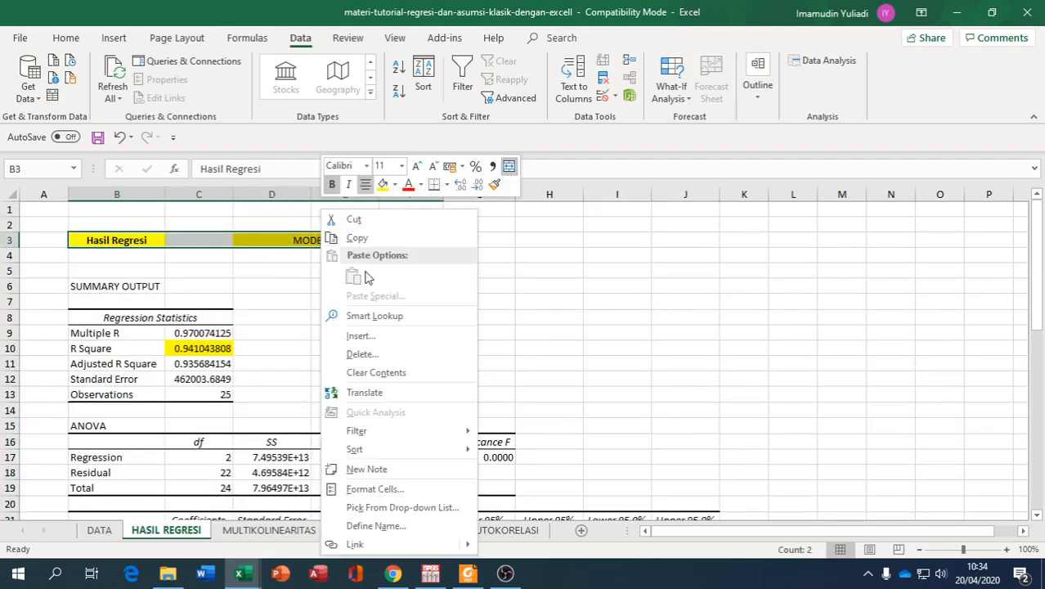
pyautogui.click(358, 236)
pyautogui.scroll(-7, 360, 246)
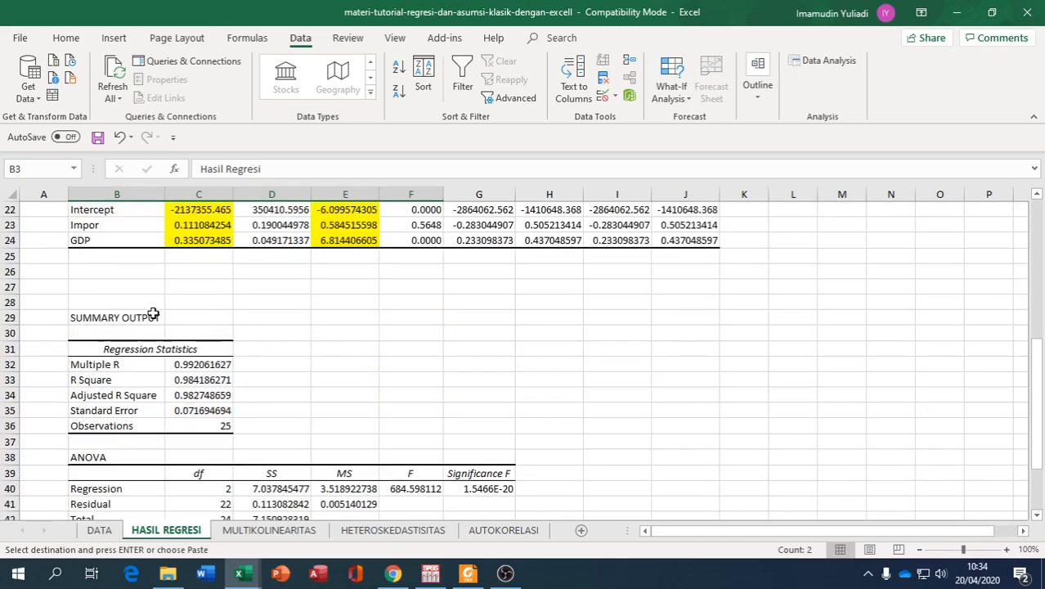
pyautogui.click(104, 286)
pyautogui.rightClick(104, 286)
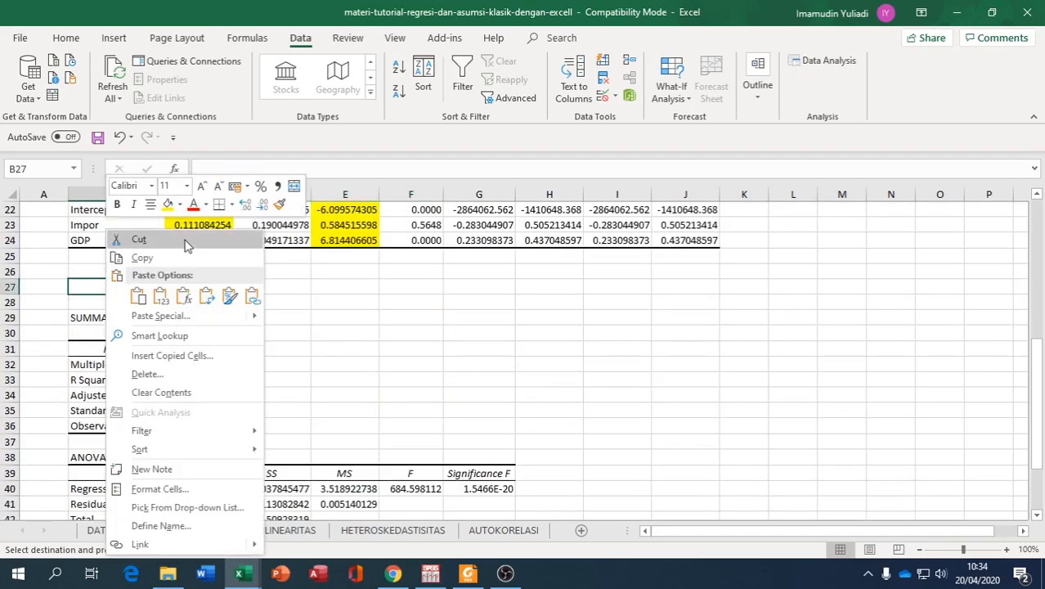
pyautogui.click(145, 295)
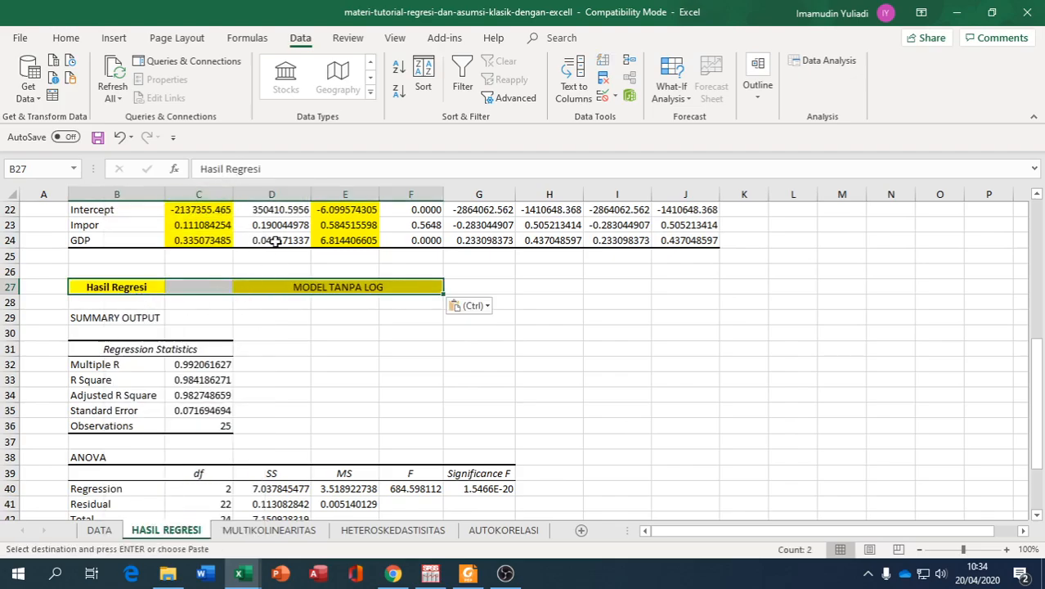
# - Change the copied heading in D27 above the second regression output to MODEL DENGAN LOG
pyautogui.click(289, 285)
pyautogui.click(269, 169)
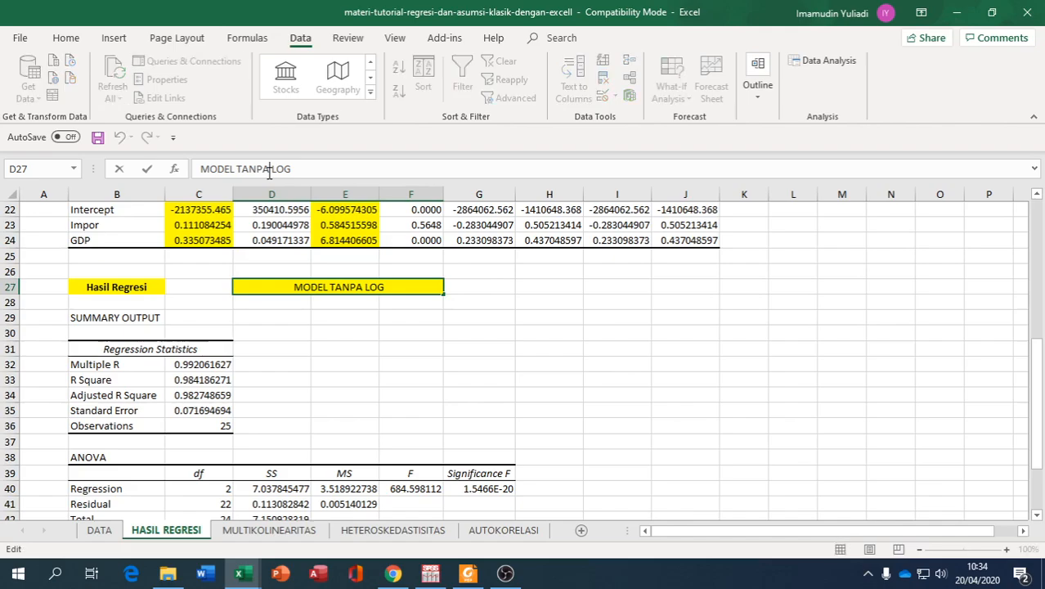
pyautogui.press('BackSpace')
pyautogui.press('BackSpace')
pyautogui.press('BackSpace')
pyautogui.press('BackSpace')
pyautogui.press('BackSpace')
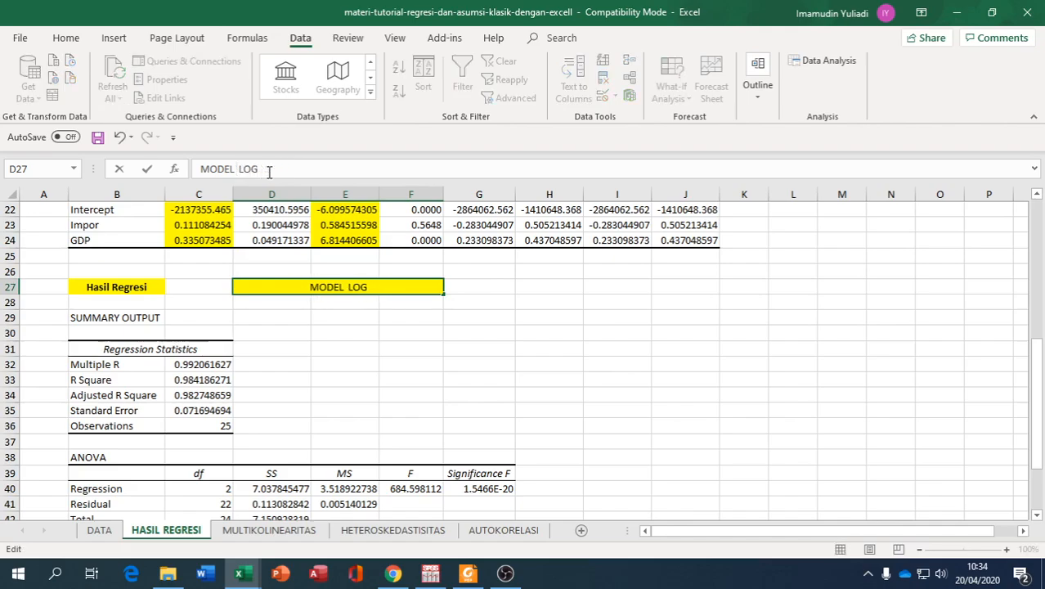
pyautogui.write('DENGAN')
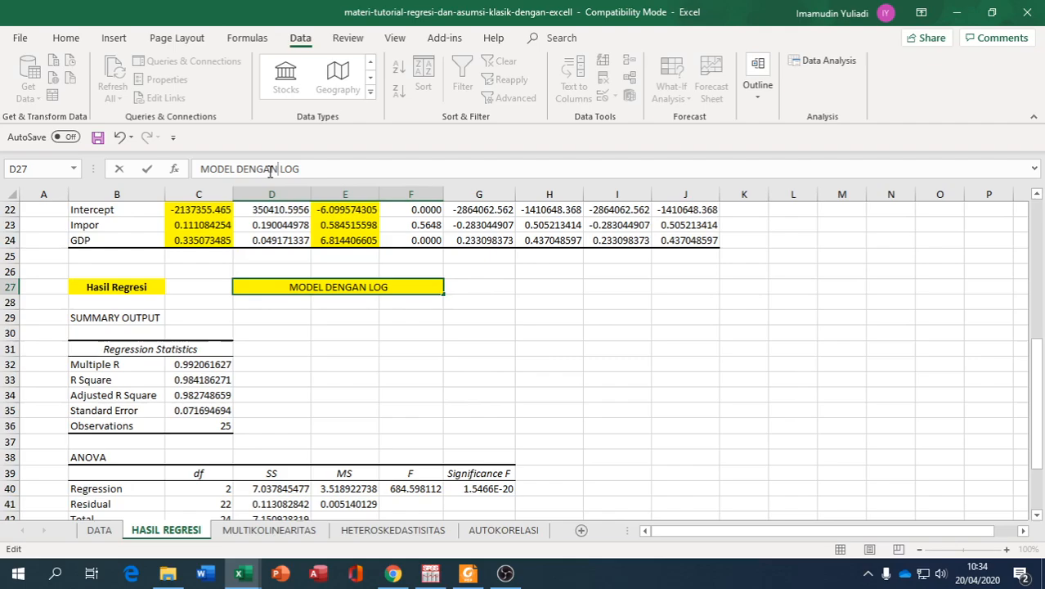
pyautogui.click(614, 370)
# - Fill the log model's R Square value in C33 and F value in F40 with yellow
pyautogui.scroll(-1, 573, 367)
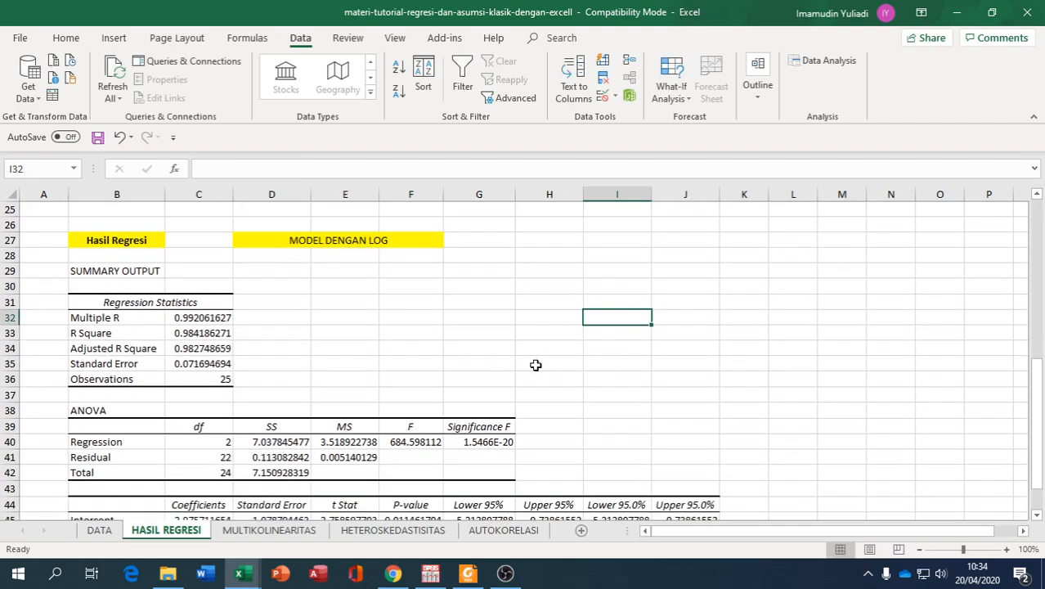
pyautogui.click(216, 333)
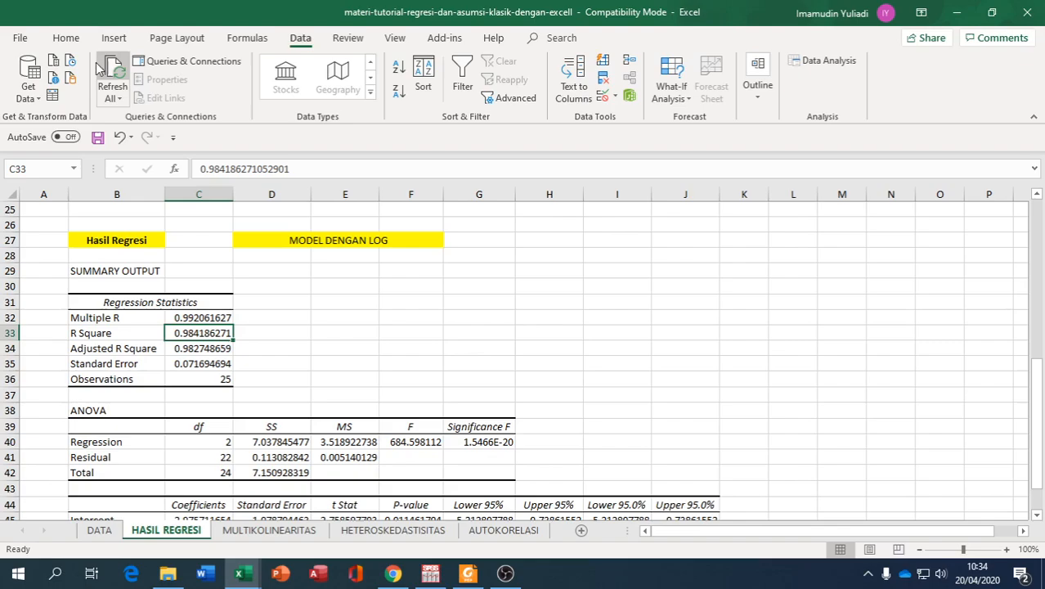
pyautogui.click(23, 41)
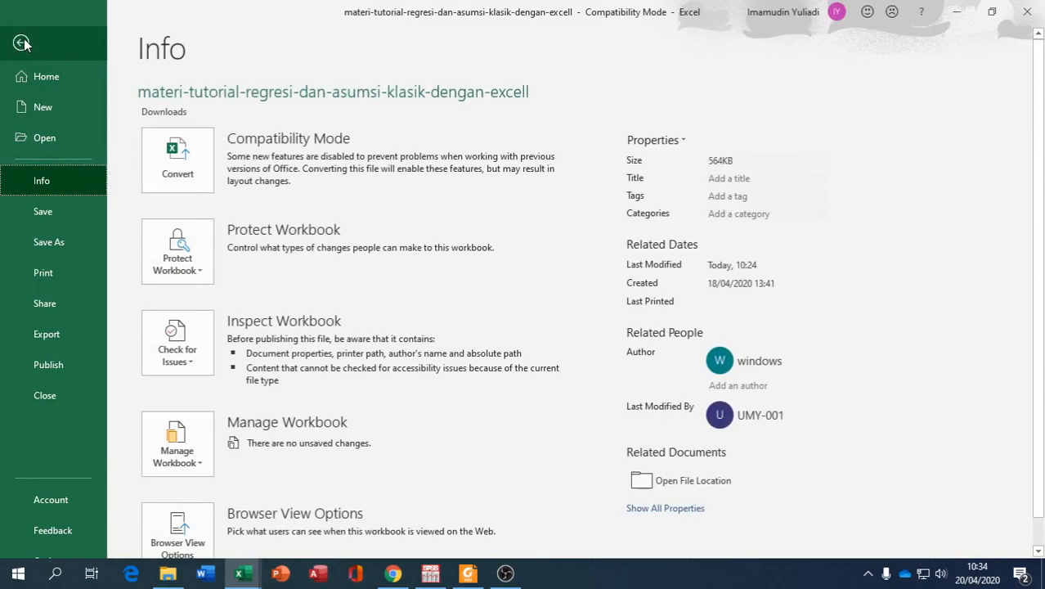
pyautogui.click(22, 43)
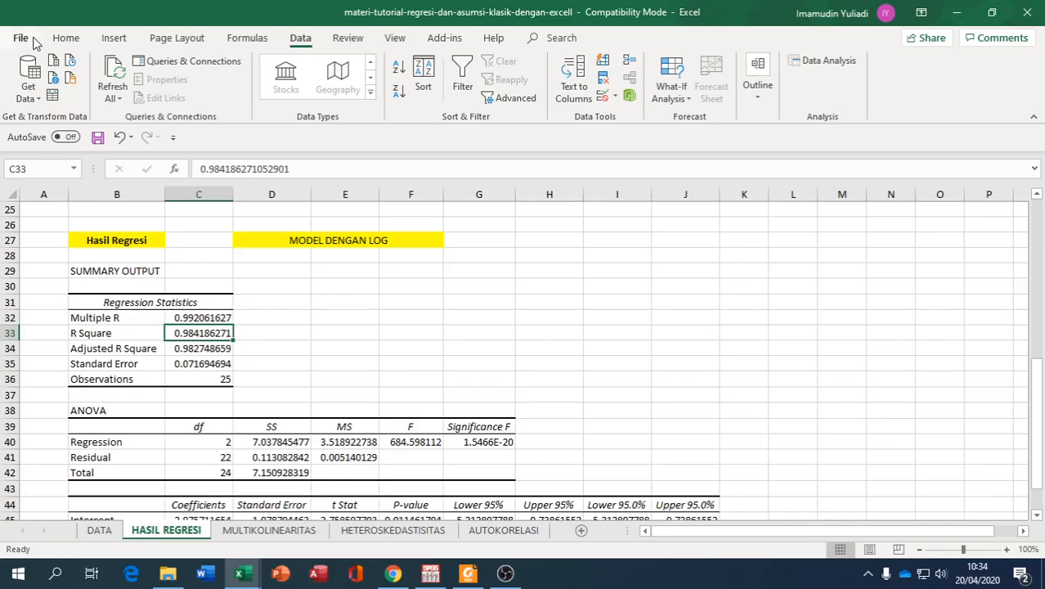
pyautogui.click(67, 38)
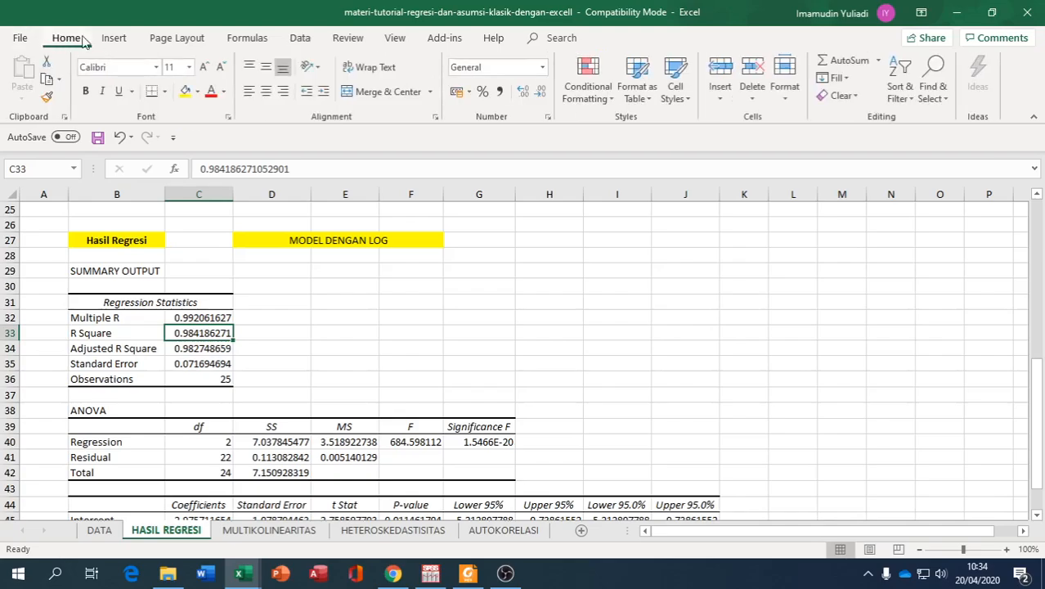
pyautogui.click(185, 94)
pyautogui.click(402, 442)
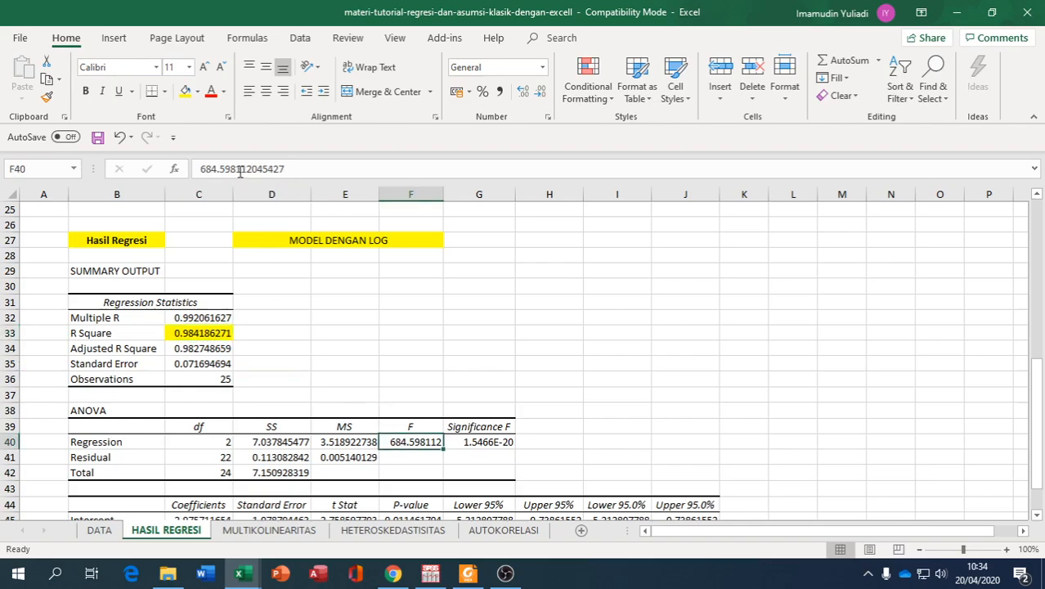
pyautogui.click(186, 91)
# - Fill the log model's coefficients in C45:C47 and t Stat values in E45:E47 with yellow
pyautogui.scroll(-3, 263, 455)
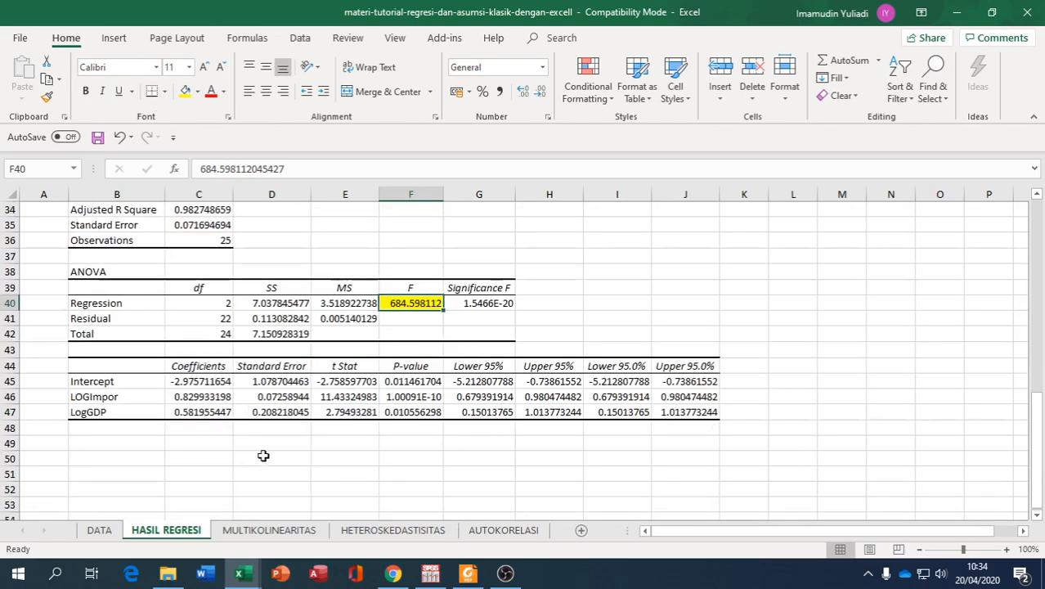
pyautogui.moveTo(211, 381); pyautogui.dragTo(214, 411)
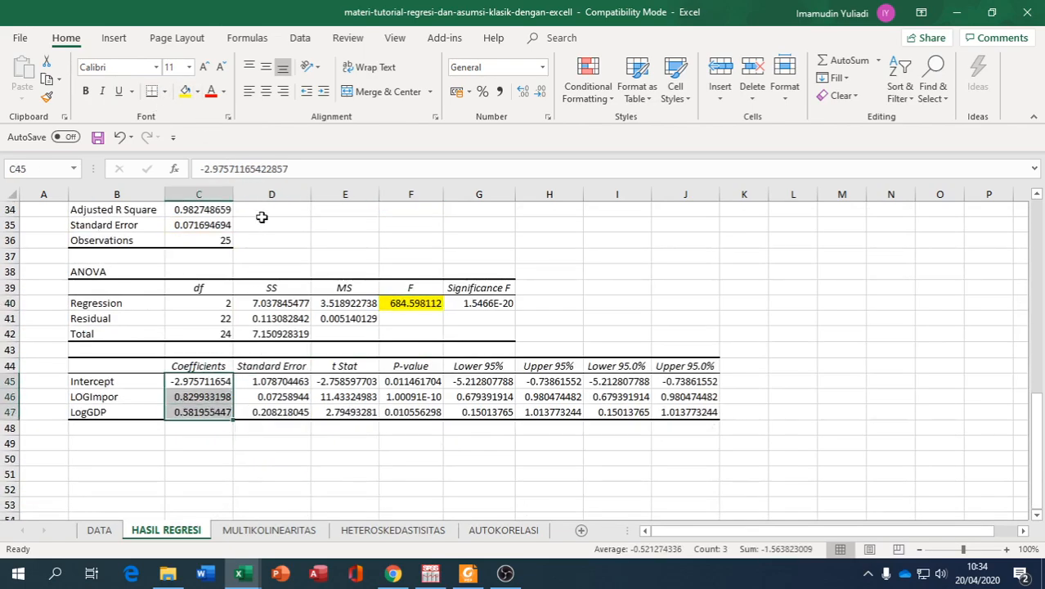
pyautogui.click(186, 92)
pyautogui.moveTo(387, 383); pyautogui.dragTo(390, 411)
pyautogui.moveTo(345, 383); pyautogui.dragTo(345, 411)
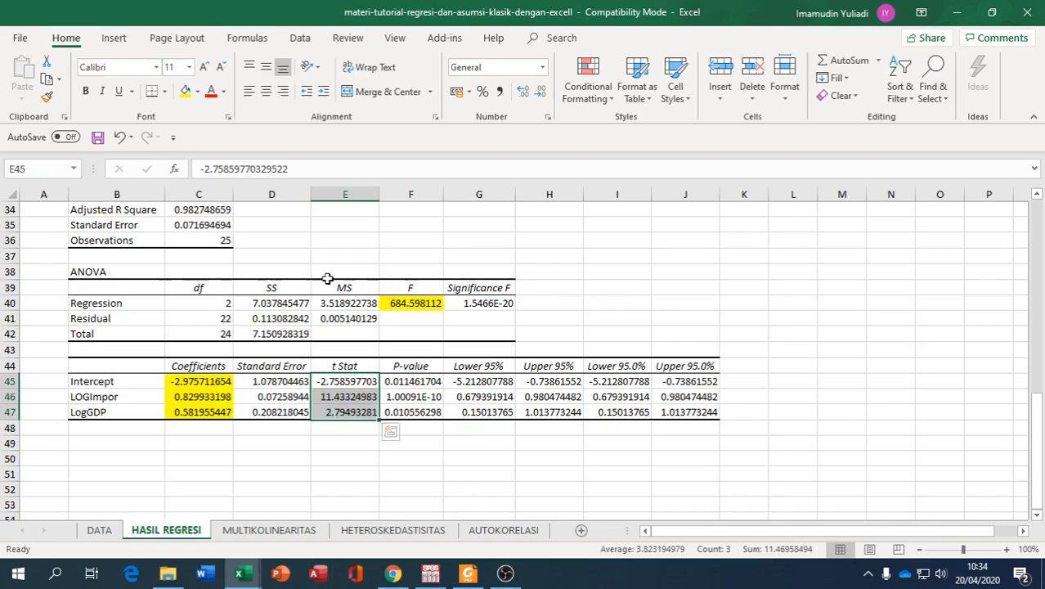
pyautogui.click(185, 91)
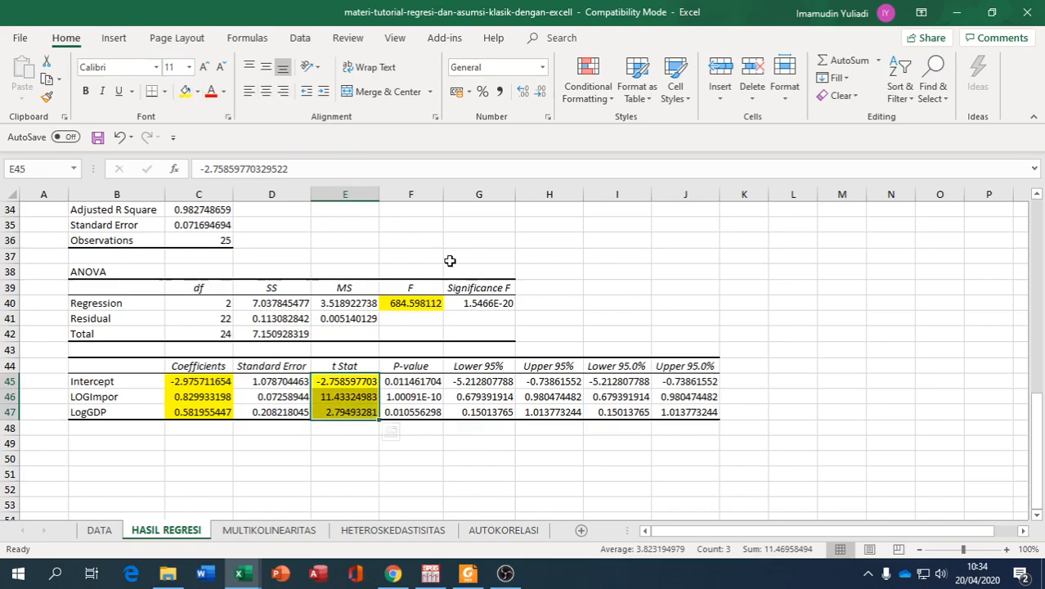
# - Format the log model's Significance F value in G40 as Number with 4 decimal places
pyautogui.click(466, 303)
pyautogui.rightClick(467, 304)
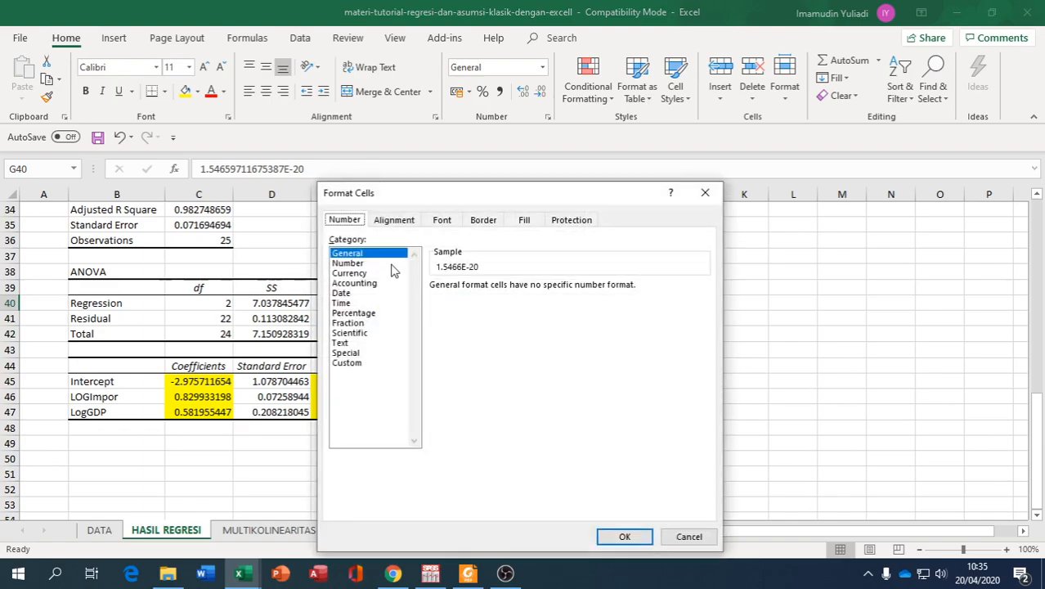
pyautogui.click(358, 263)
pyautogui.click(532, 283)
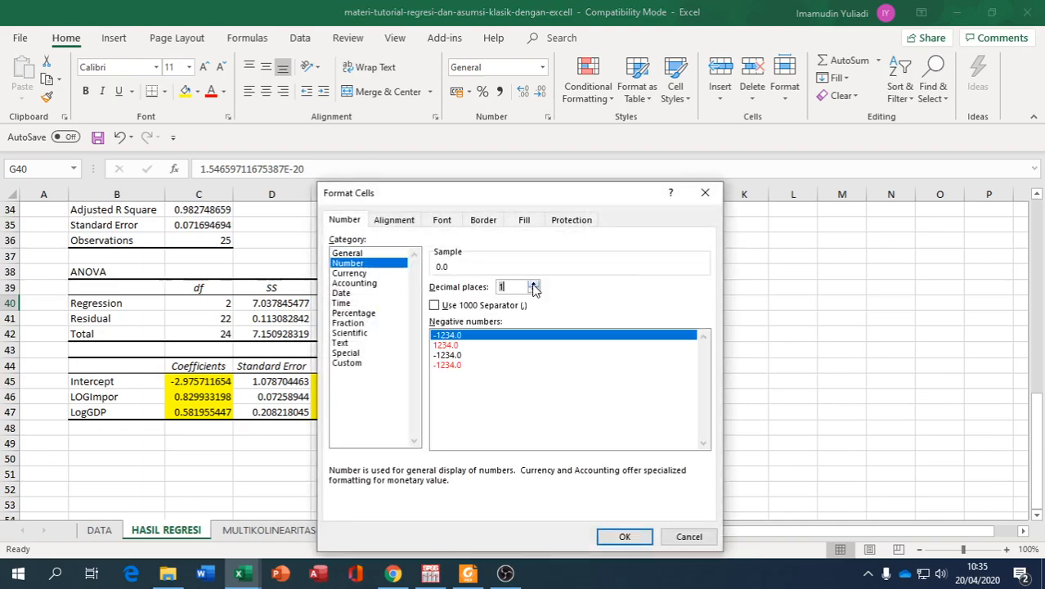
pyautogui.click(532, 283)
pyautogui.click(533, 283)
pyautogui.click(532, 283)
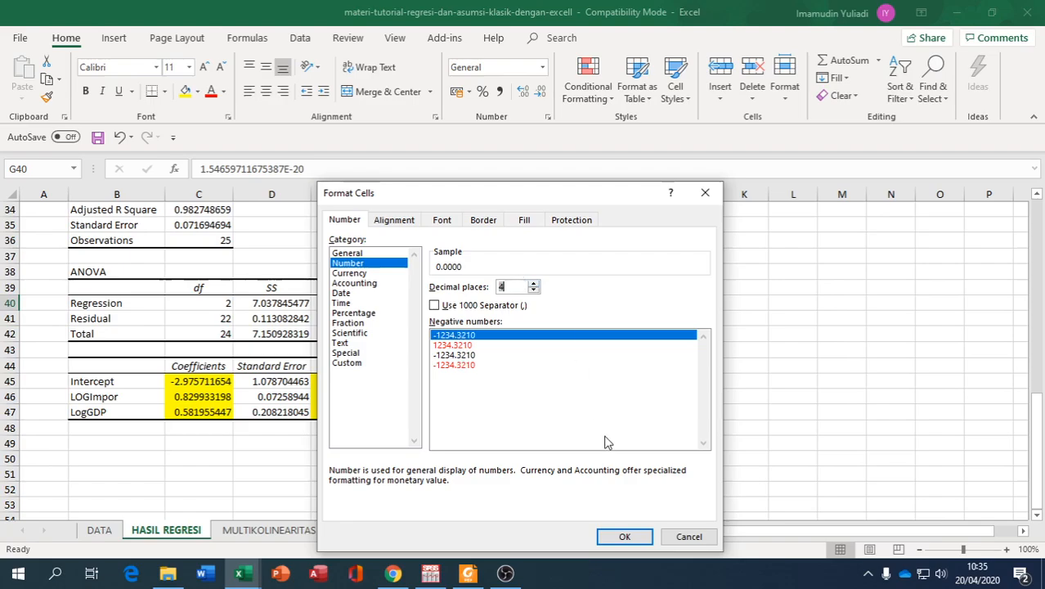
pyautogui.click(625, 536)
# - Format the P-values of Intercept, LOGImpor and LogGDP in F45:F47 as Number with 4 decimal places
pyautogui.moveTo(436, 384); pyautogui.dragTo(436, 411)
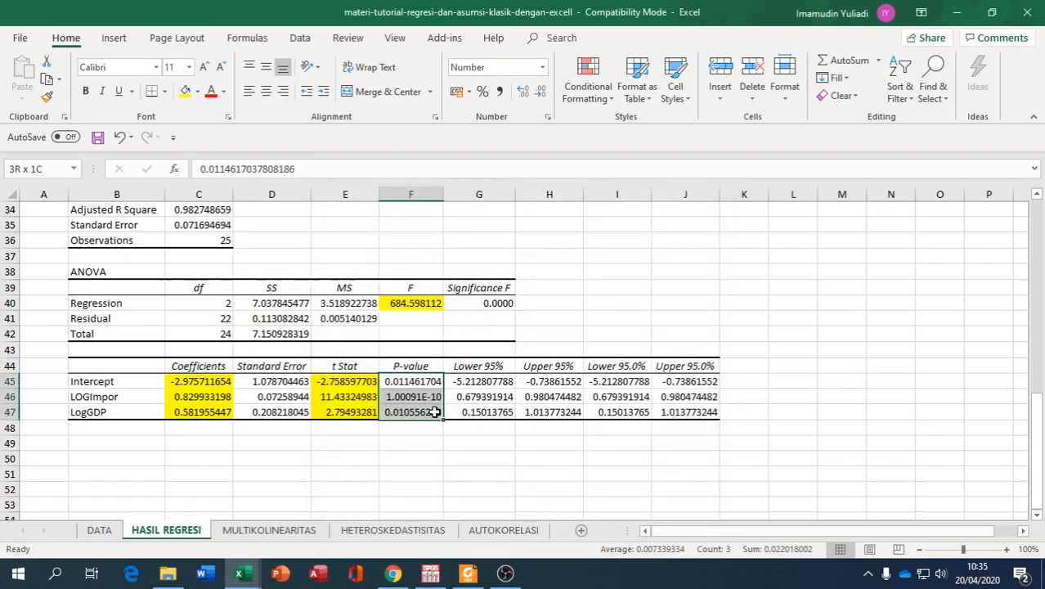
pyautogui.rightClick(436, 411)
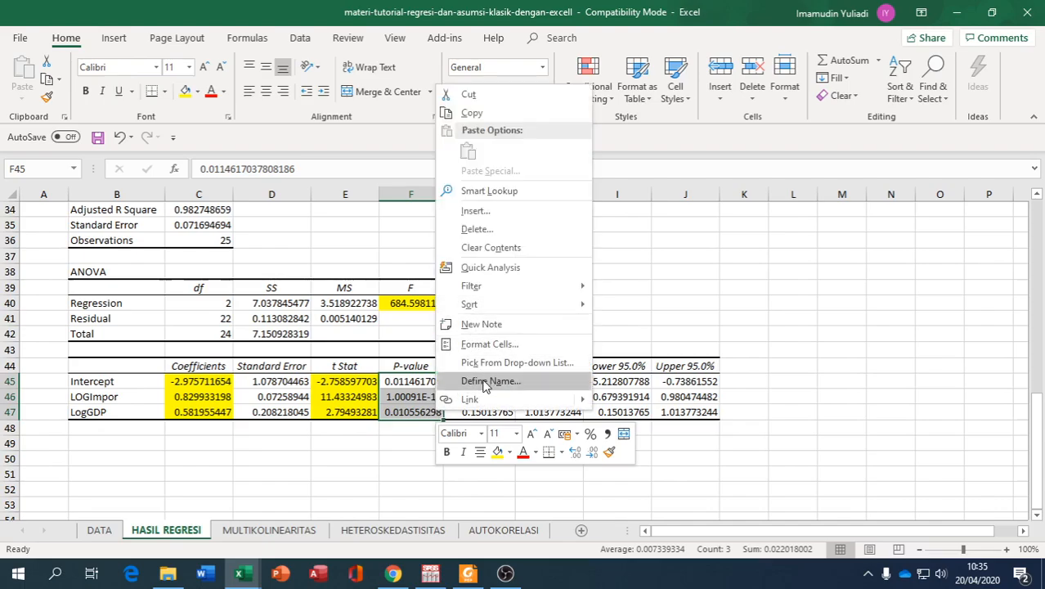
pyautogui.click(482, 344)
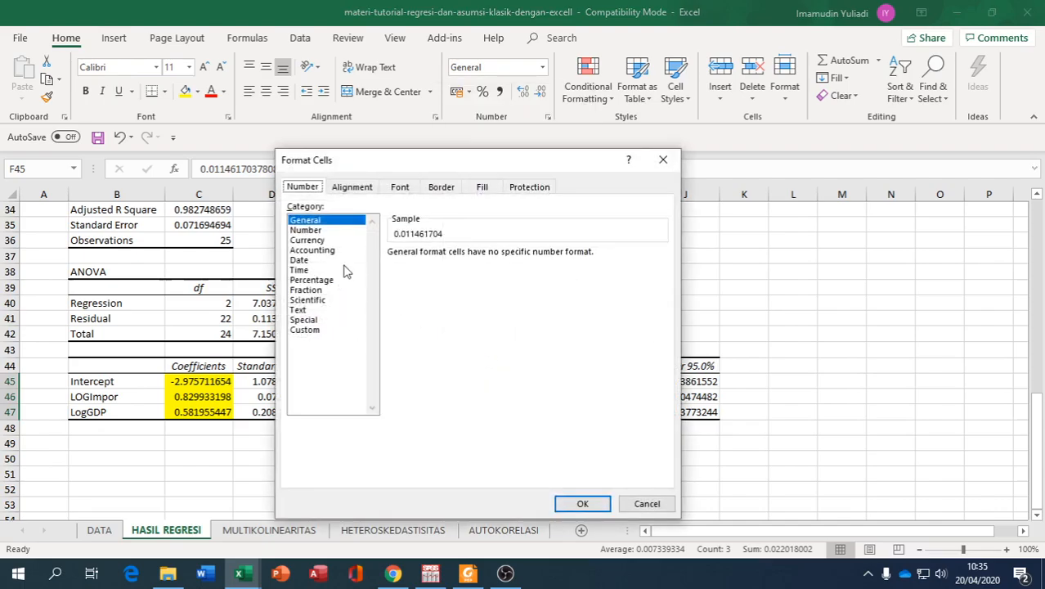
pyautogui.click(312, 232)
pyautogui.click(491, 251)
pyautogui.click(490, 251)
pyautogui.click(490, 251)
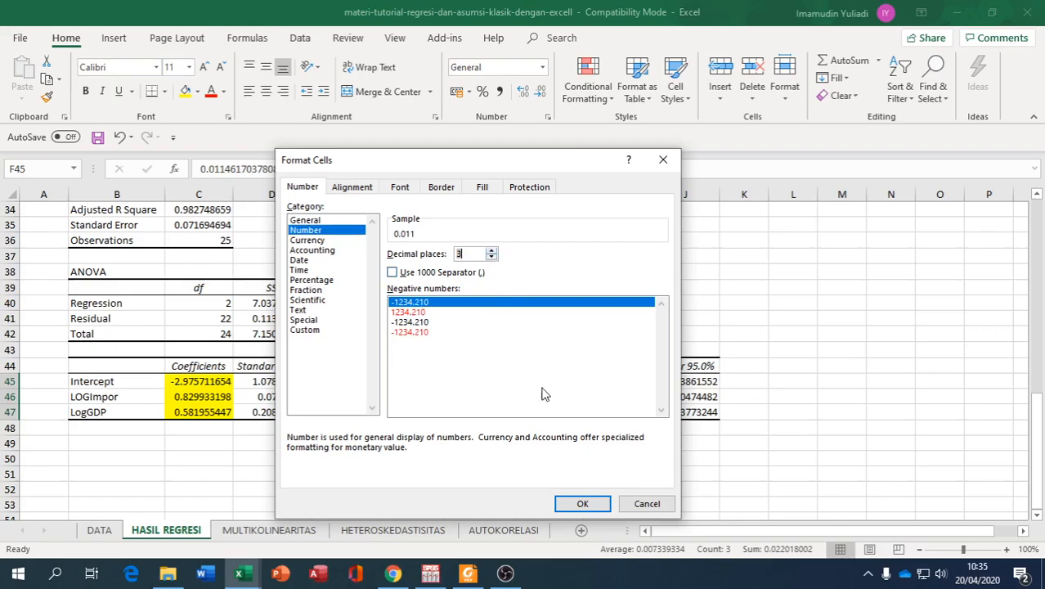
pyautogui.click(492, 250)
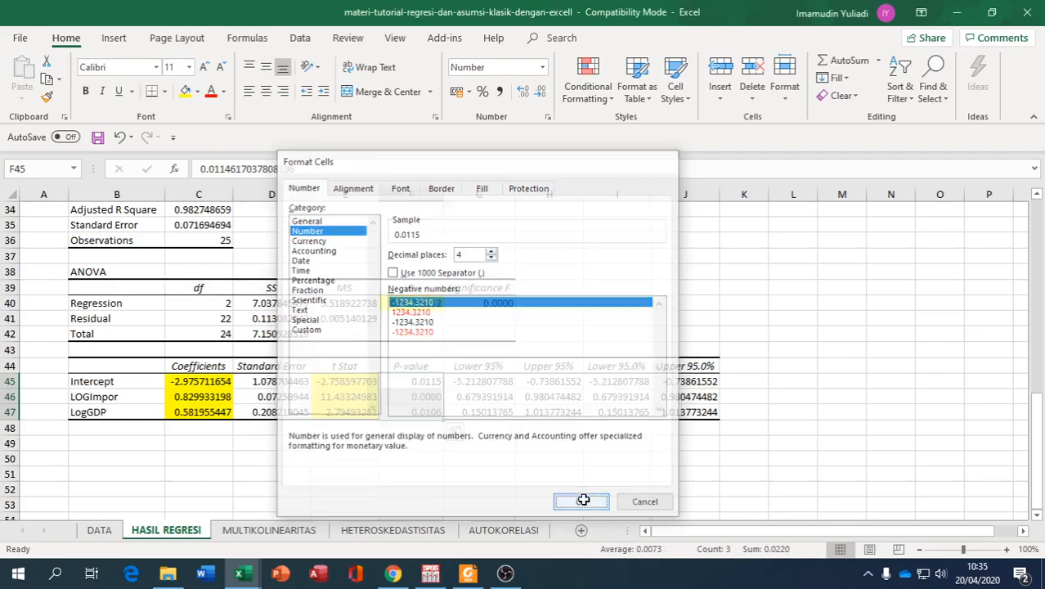
pyautogui.click(582, 502)
pyautogui.click(544, 316)
# - Compare the R Square, F, coefficients, t Stat and P-values of the MODEL TANPA LOG and MODEL DENGAN LOG outputs
pyautogui.scroll(8, 544, 316)
pyautogui.scroll(3, 545, 316)
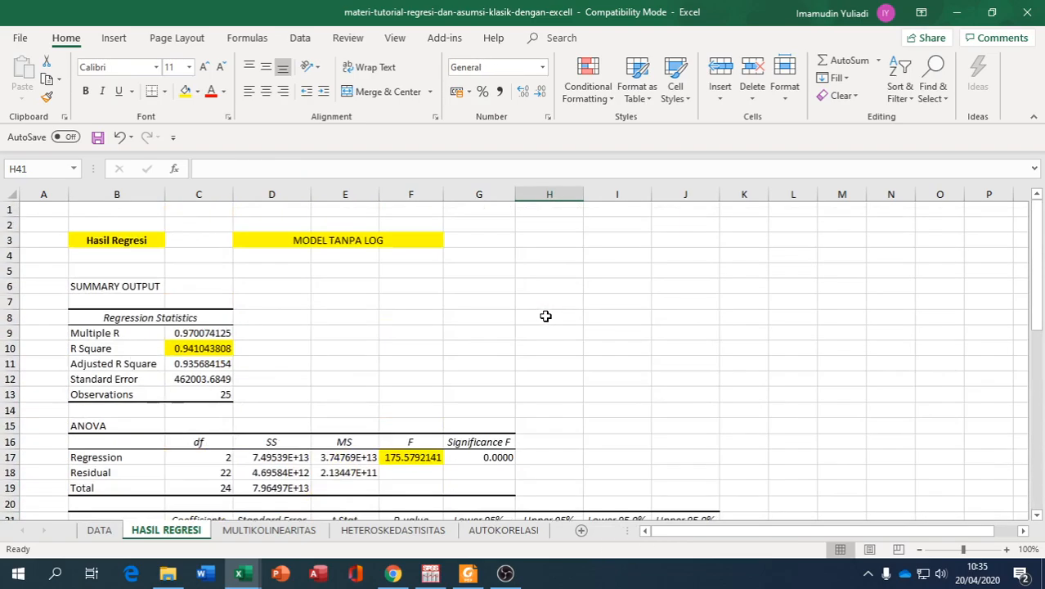
pyautogui.scroll(-4, 394, 244)
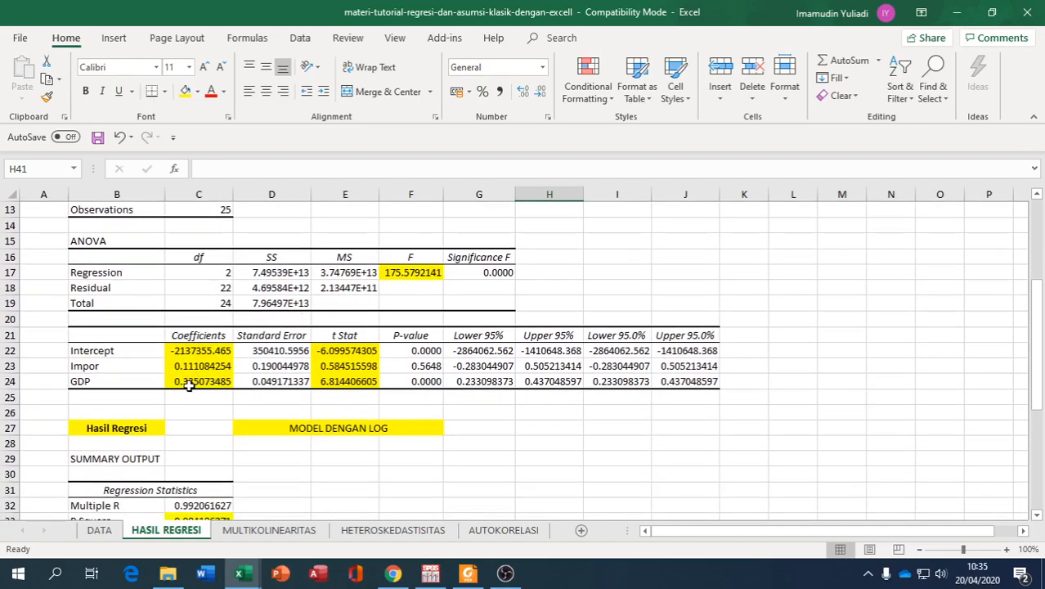
pyautogui.scroll(4, 189, 384)
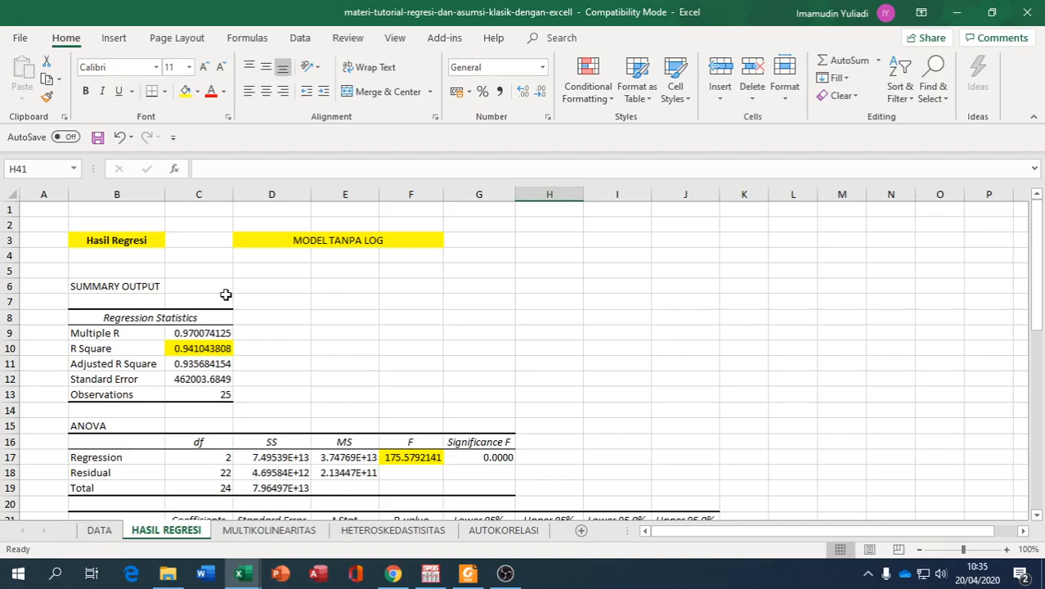
pyautogui.scroll(-12, 226, 294)
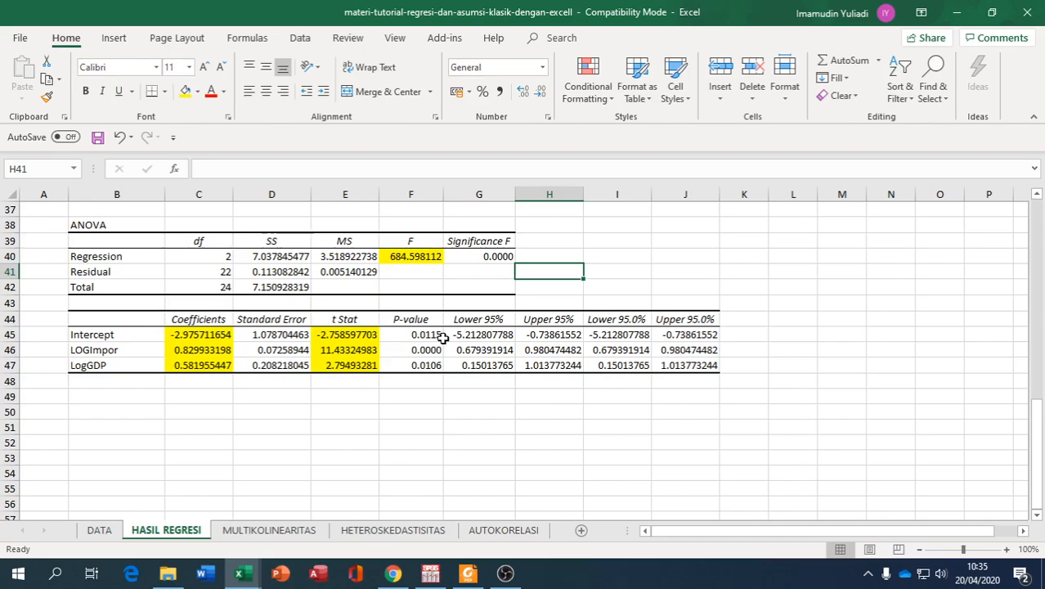
pyautogui.moveTo(426, 334); pyautogui.dragTo(431, 367)
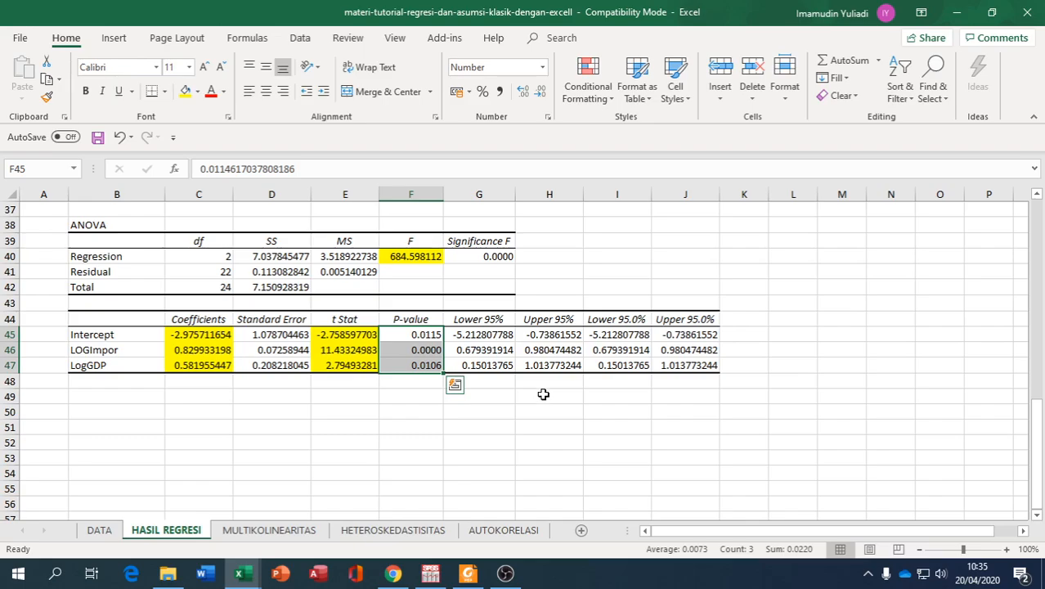
pyautogui.scroll(10, 542, 394)
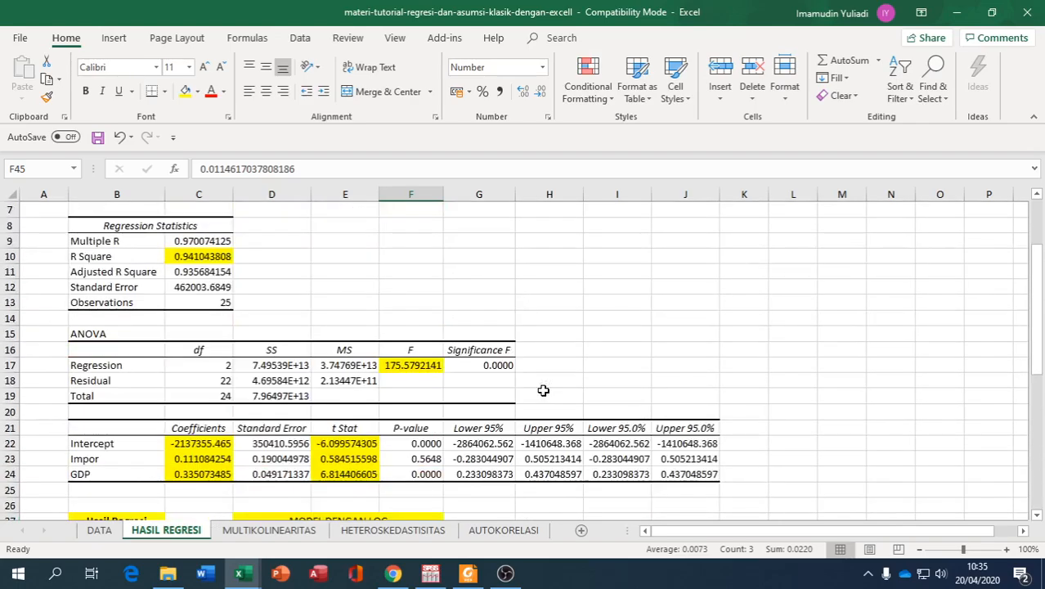
pyautogui.scroll(-2, 540, 389)
pyautogui.scroll(-2, 543, 390)
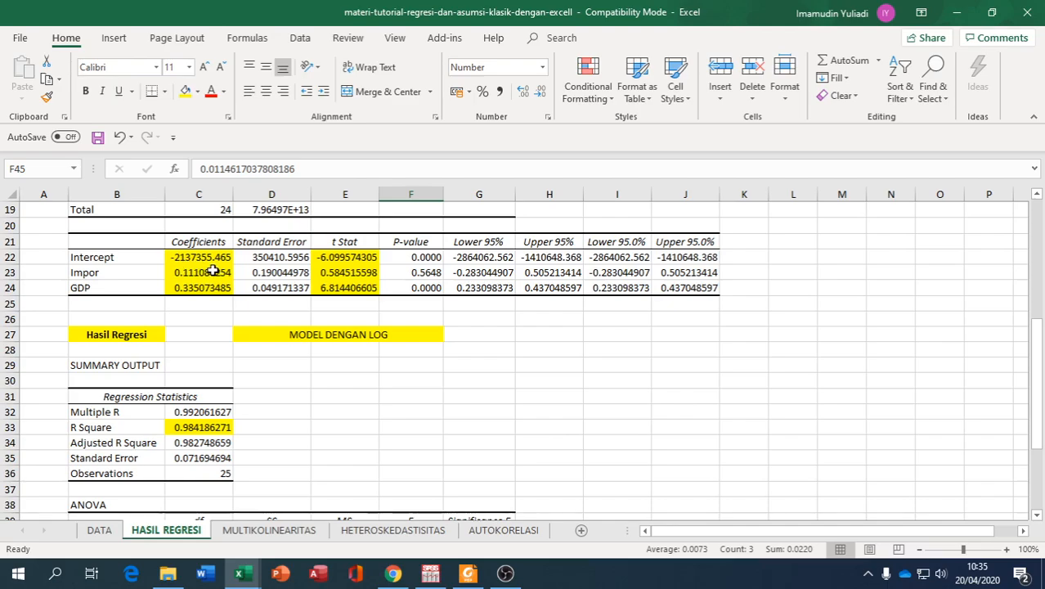
pyautogui.scroll(6, 211, 270)
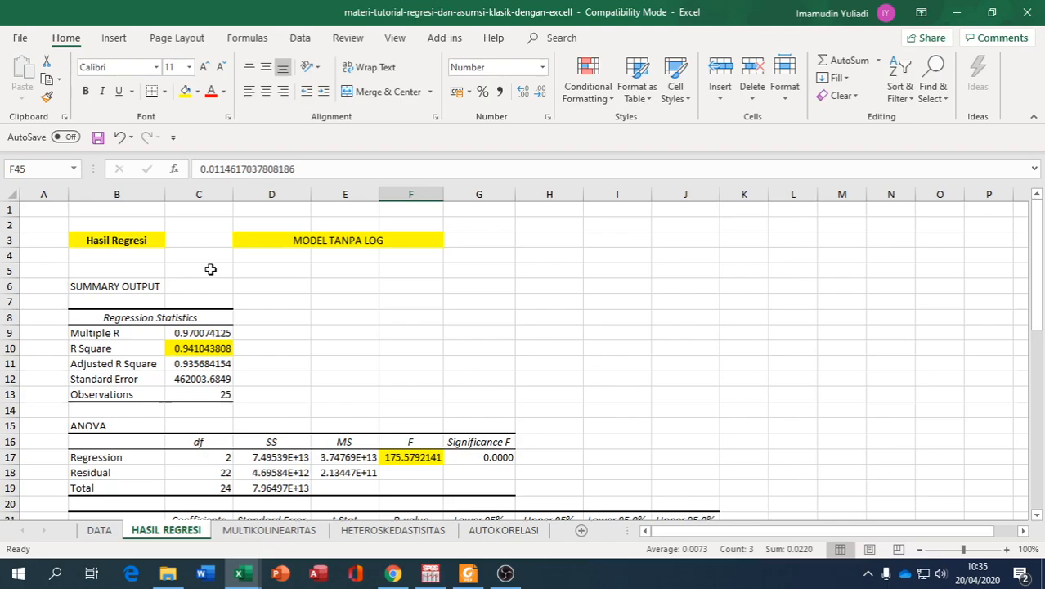
pyautogui.scroll(-4, 210, 270)
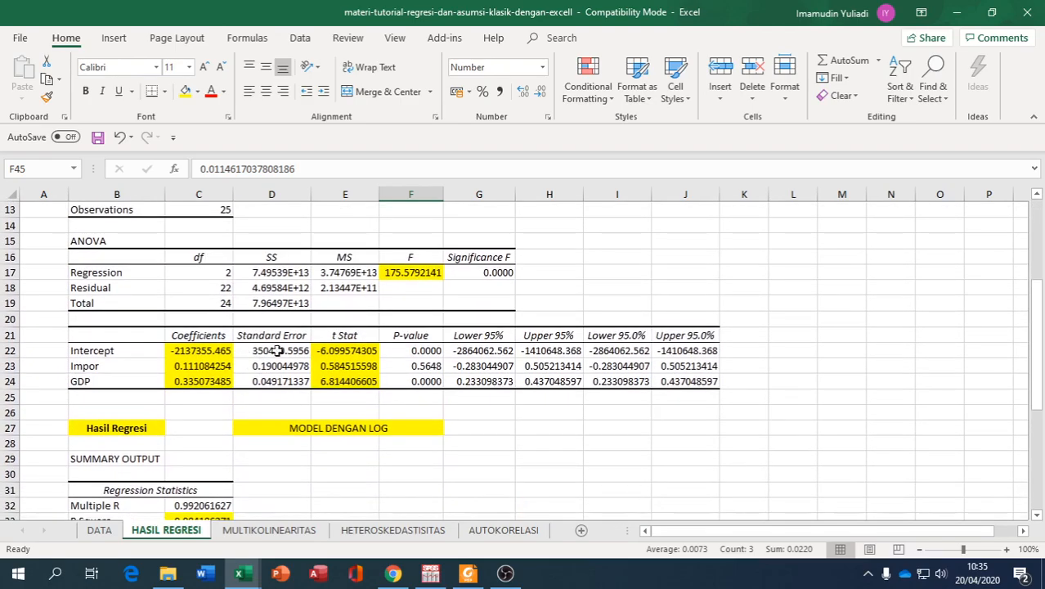
pyautogui.scroll(3, 362, 348)
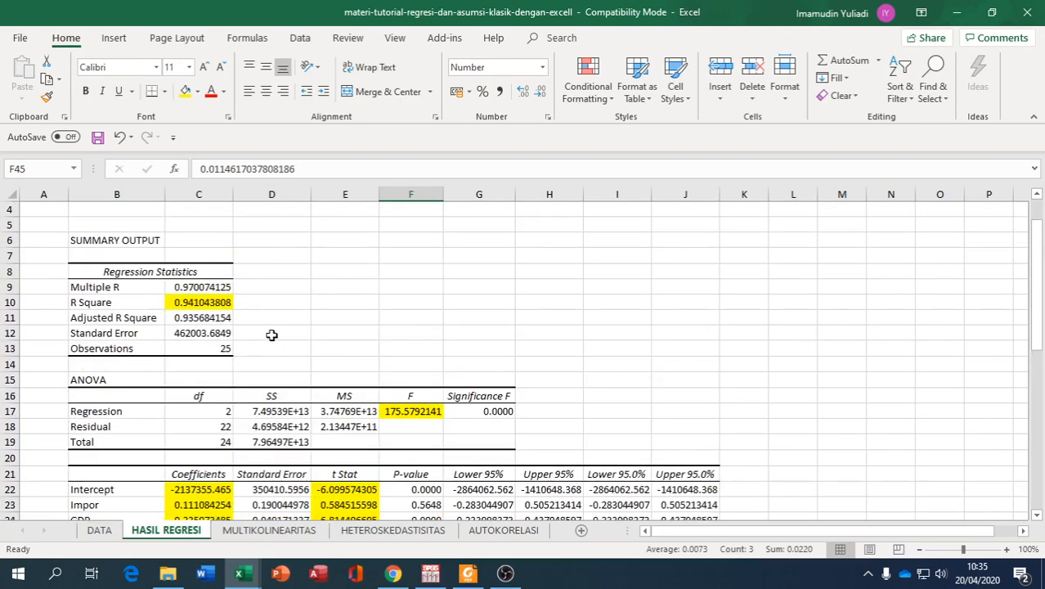
pyautogui.scroll(-2, 278, 319)
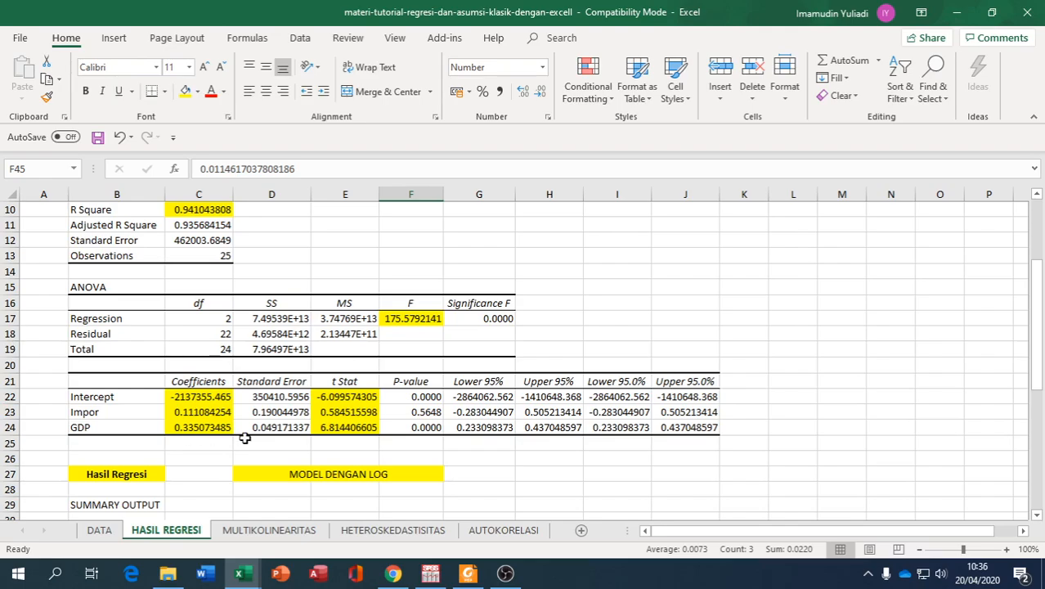
pyautogui.scroll(1, 245, 436)
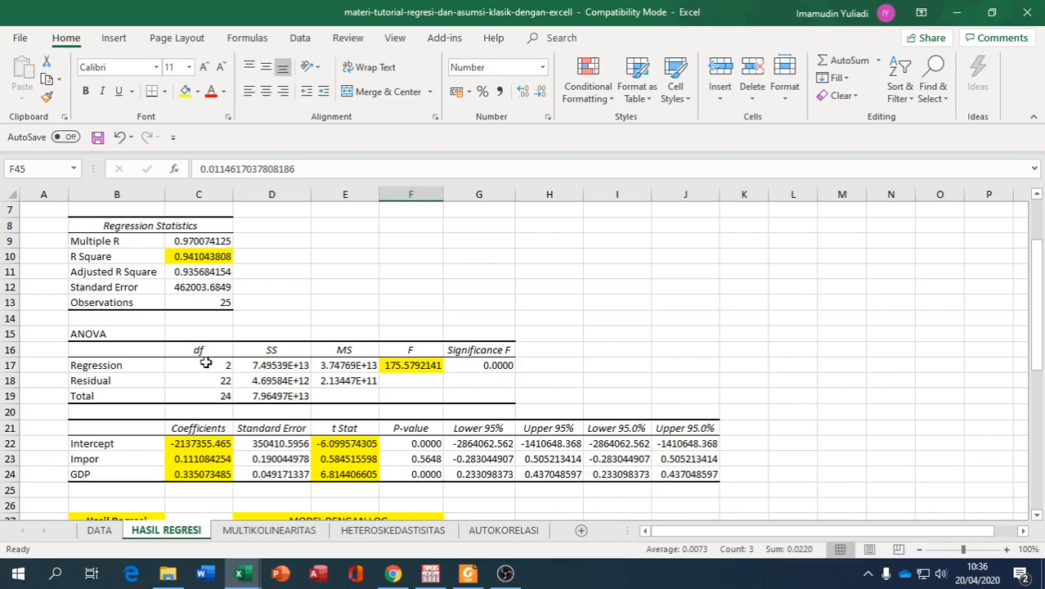
pyautogui.scroll(-8, 205, 363)
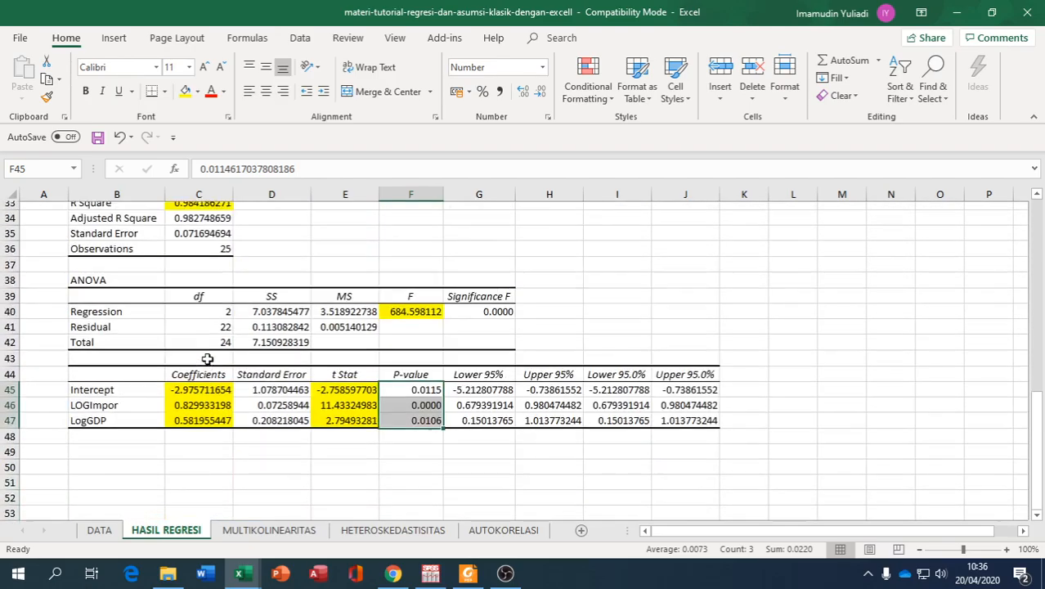
pyautogui.scroll(1, 193, 319)
pyautogui.scroll(1, 186, 296)
pyautogui.scroll(-3, 217, 334)
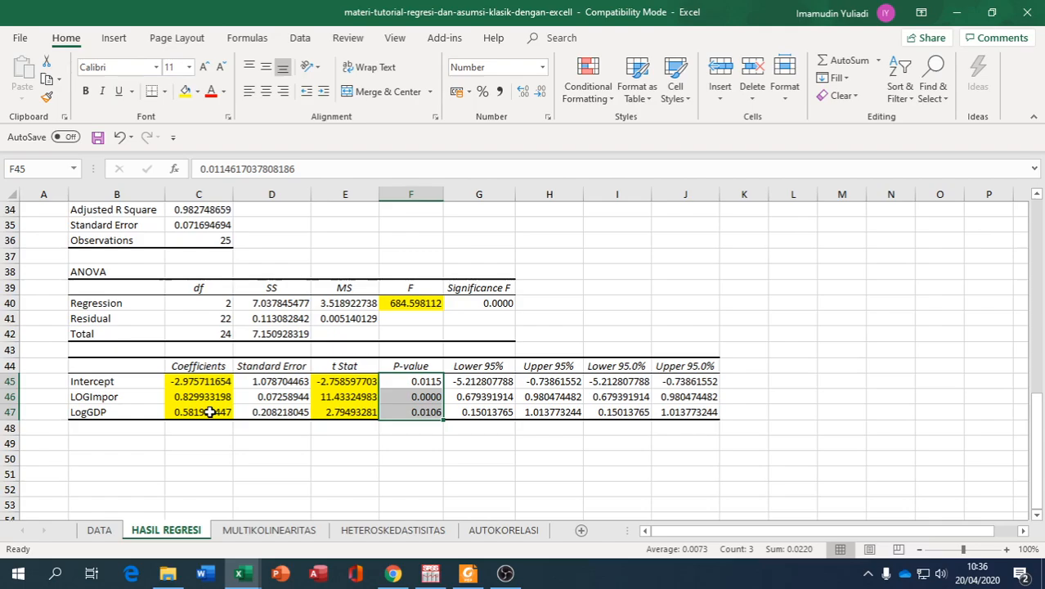
# - Review the summary statistics, ANOVA and coefficient tables of both regression models on the HASIL REGRESI sheet
pyautogui.scroll(4, 211, 412)
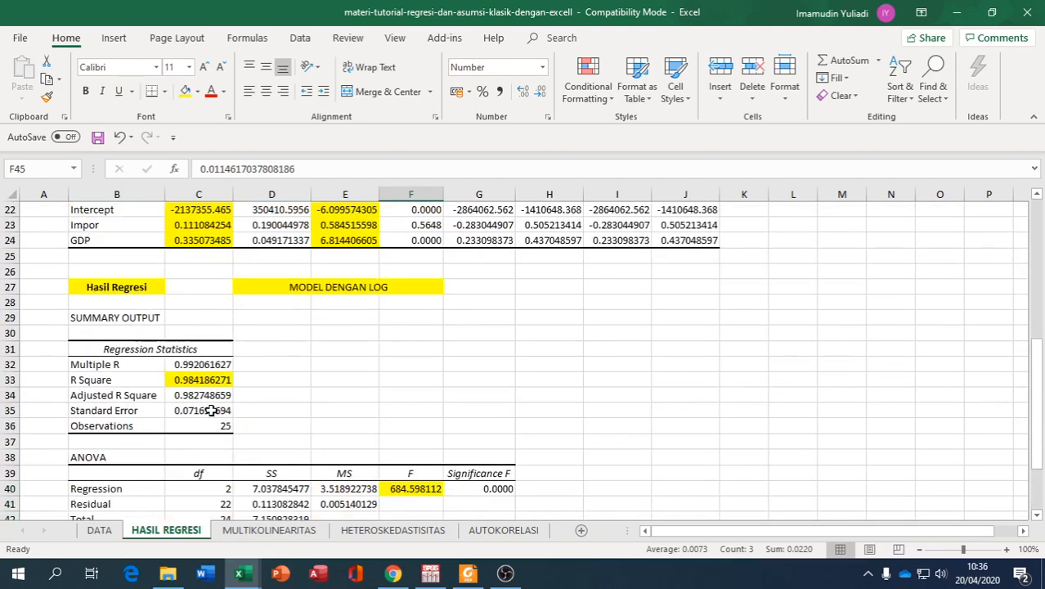
pyautogui.scroll(1, 211, 411)
pyautogui.scroll(-6, 211, 412)
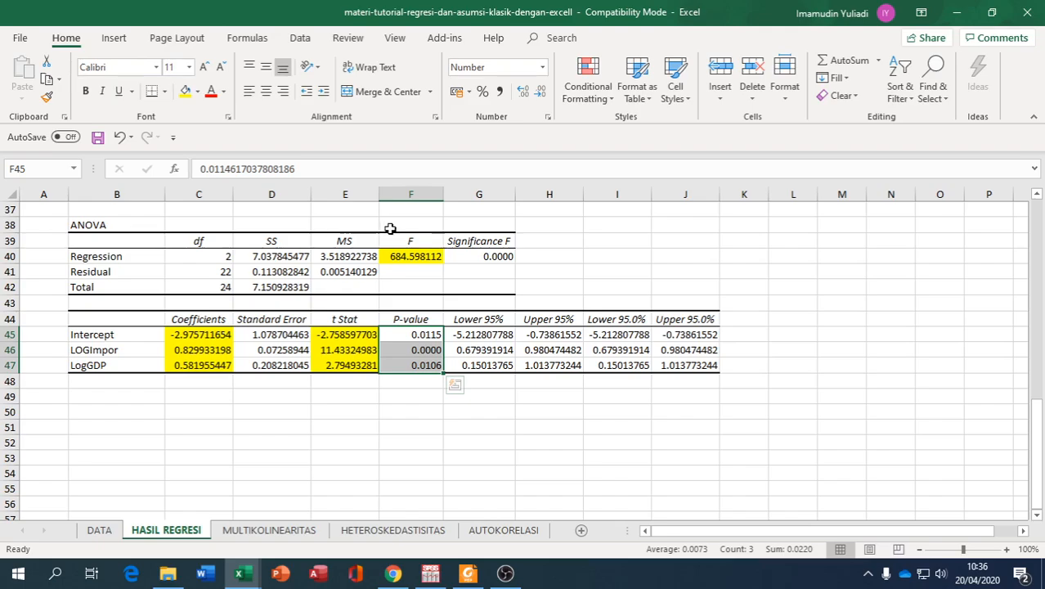
pyautogui.scroll(6, 369, 309)
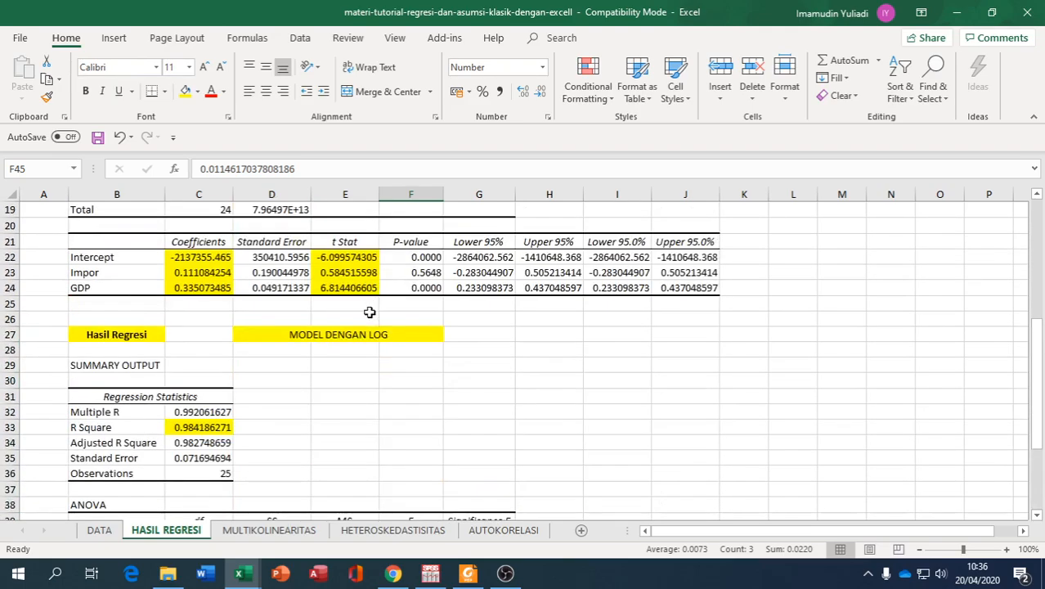
pyautogui.scroll(3, 367, 296)
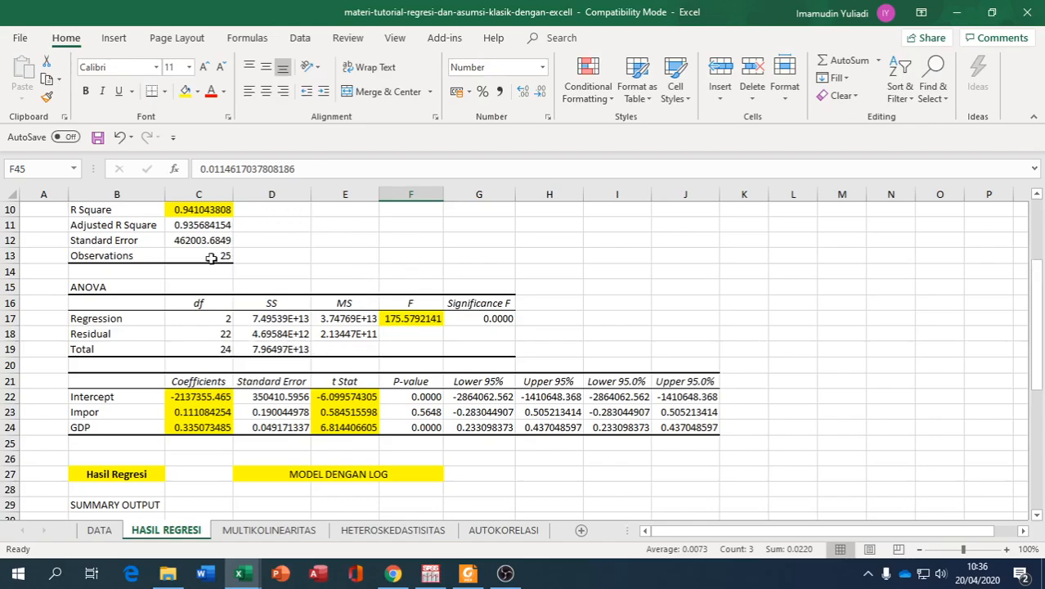
pyautogui.scroll(-4, 288, 365)
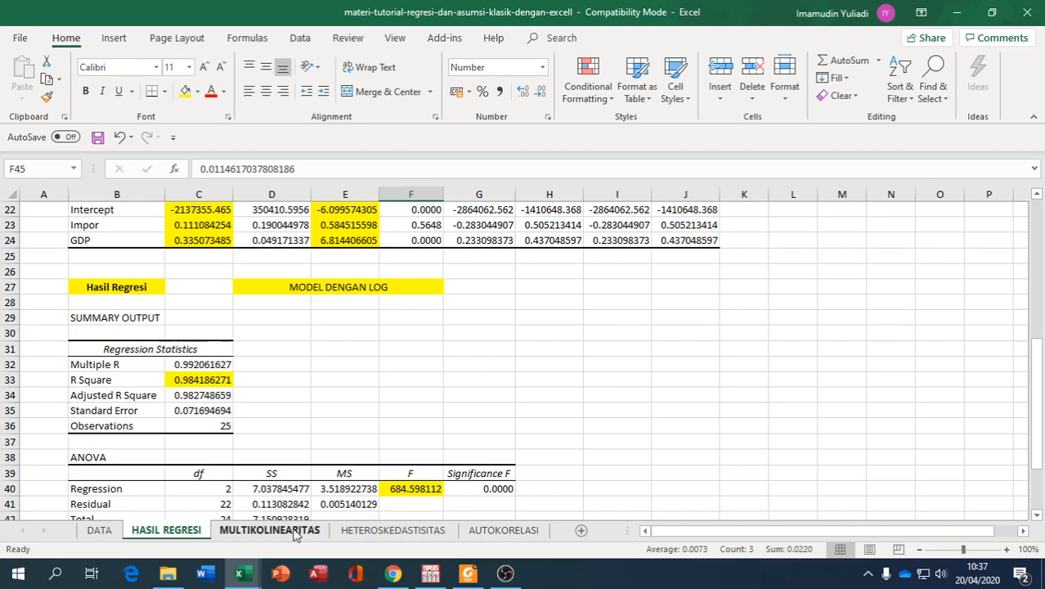
pyautogui.scroll(7, 627, 344)
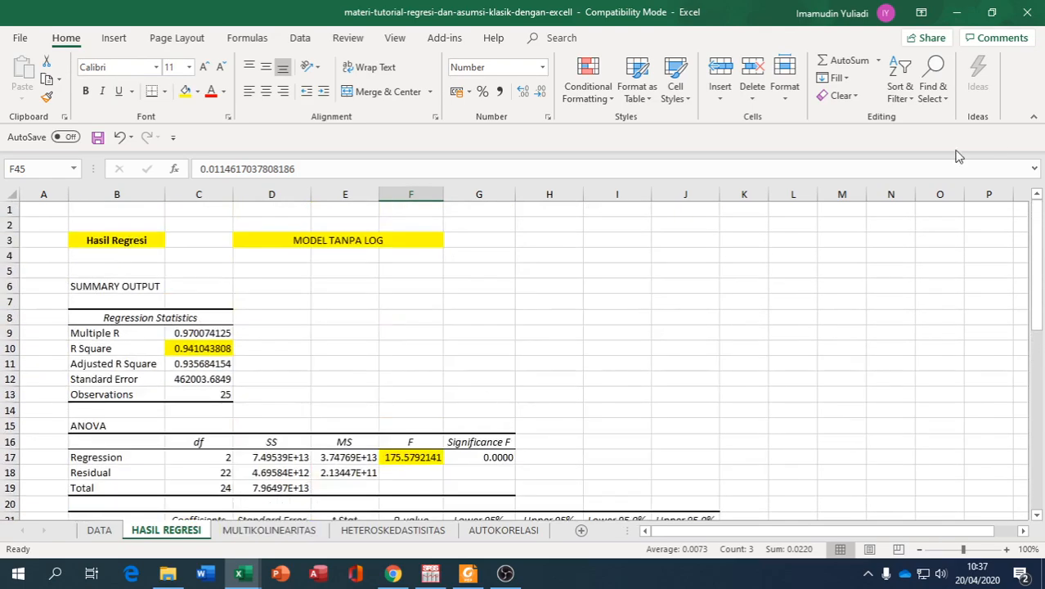
pyautogui.click(300, 39)
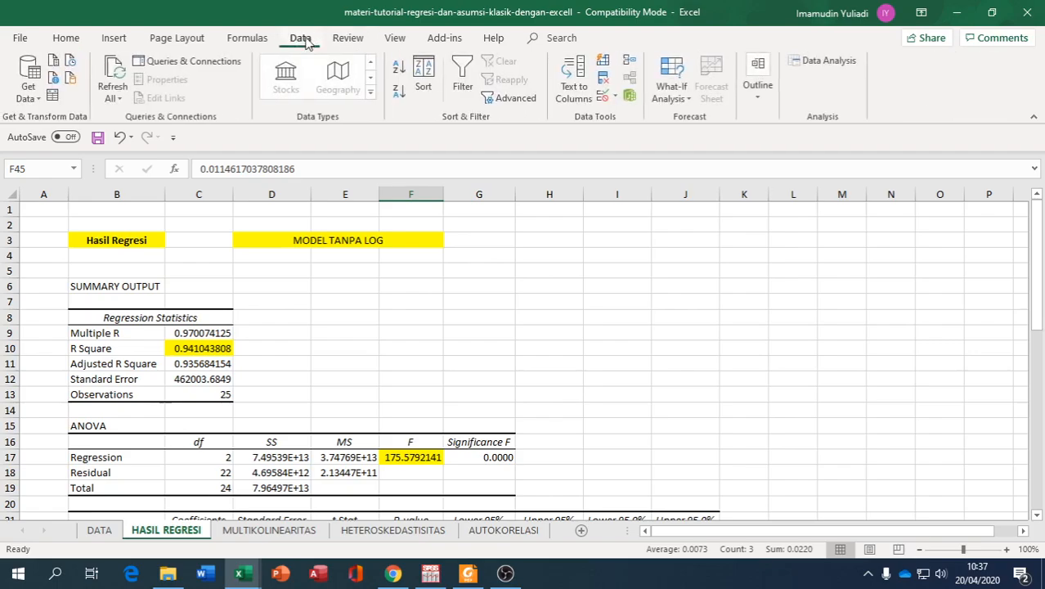
pyautogui.click(826, 60)
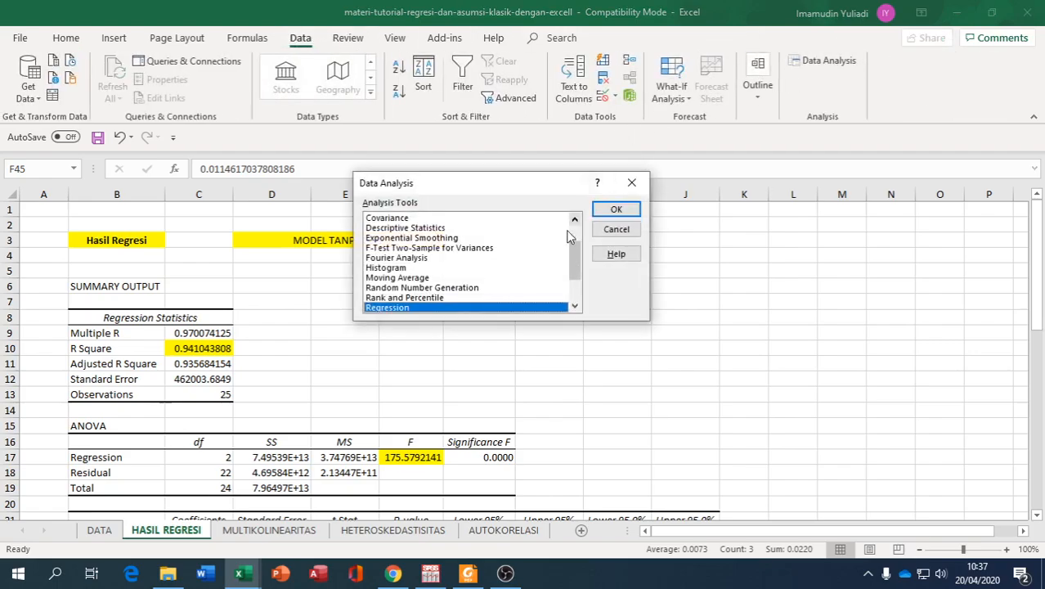
pyautogui.moveTo(572, 278); pyautogui.dragTo(574, 259)
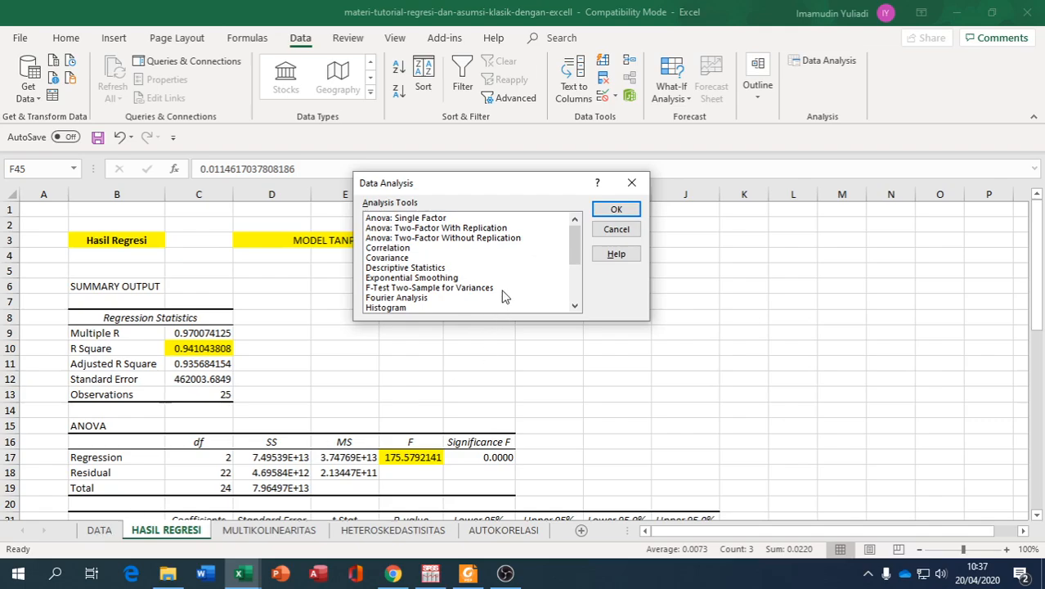
pyautogui.click(631, 183)
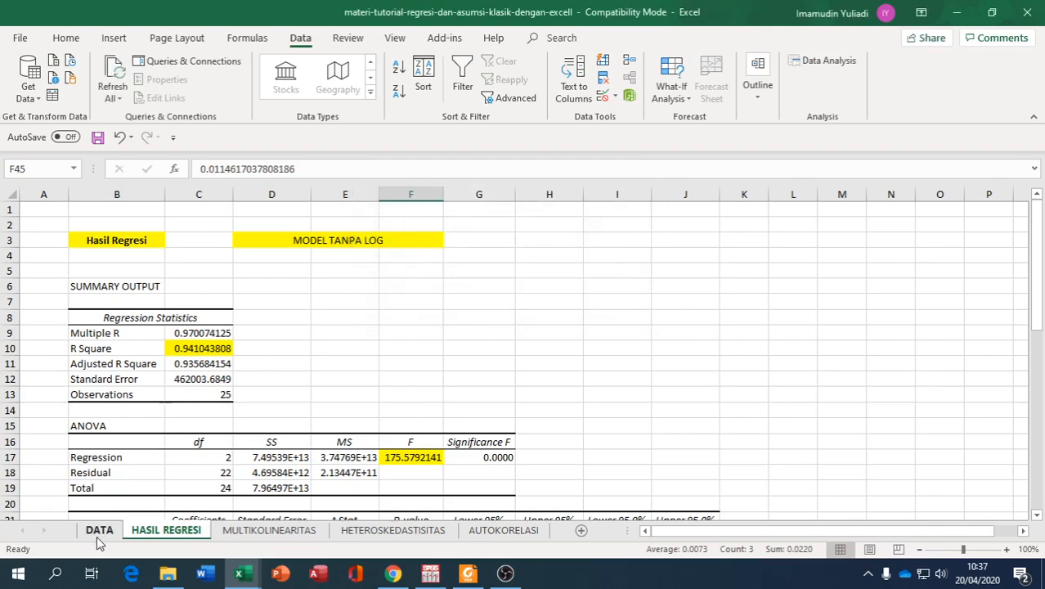
# - Set up a Correlation analysis on the DATA sheet with input range C4:E29, grouped by columns, with labels in the first row
pyautogui.click(98, 533)
pyautogui.scroll(4, 288, 479)
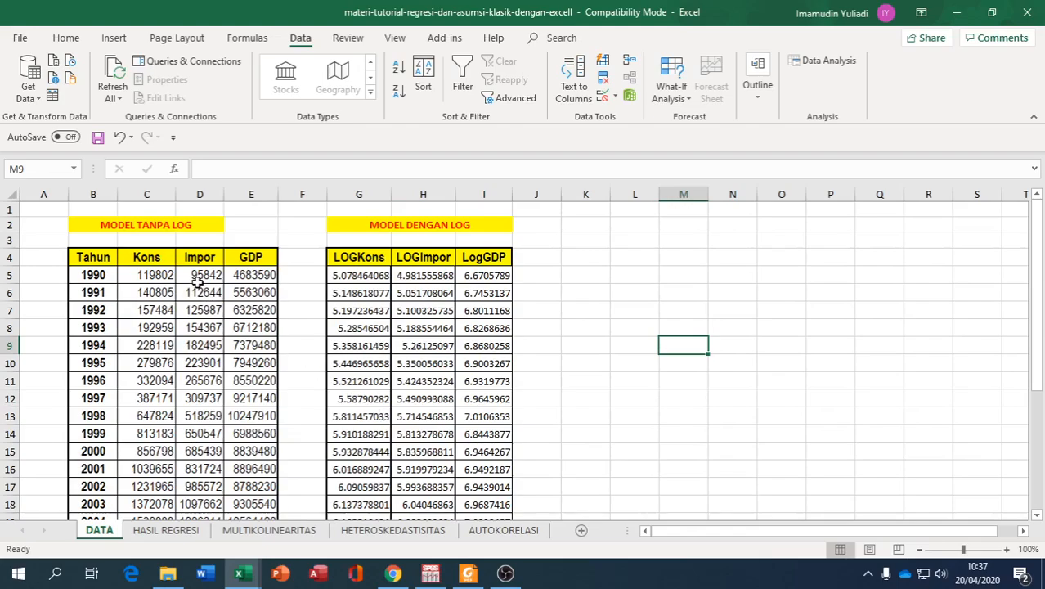
pyautogui.click(808, 65)
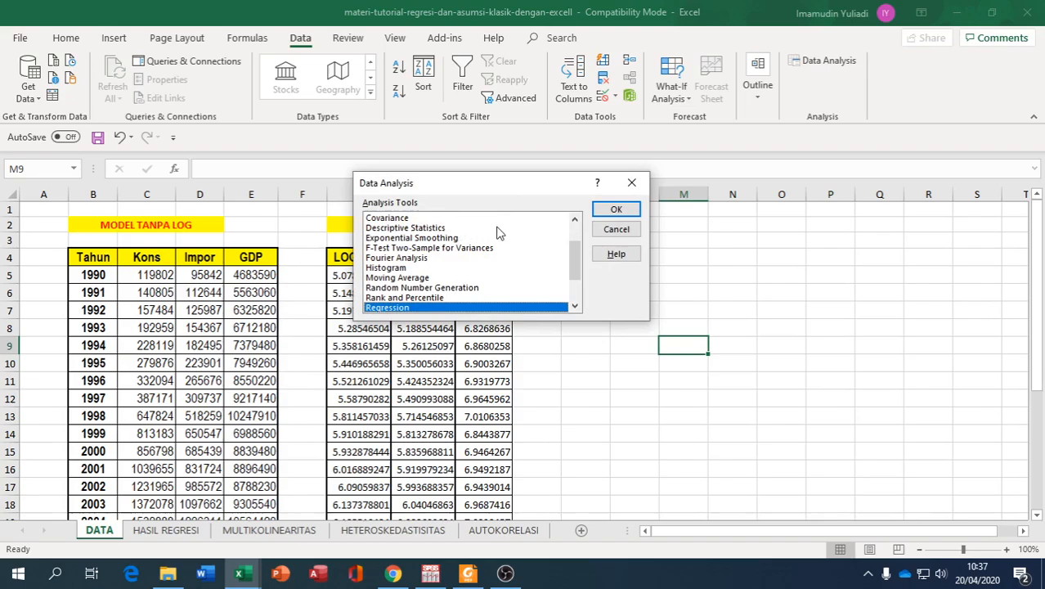
pyautogui.scroll(2, 502, 233)
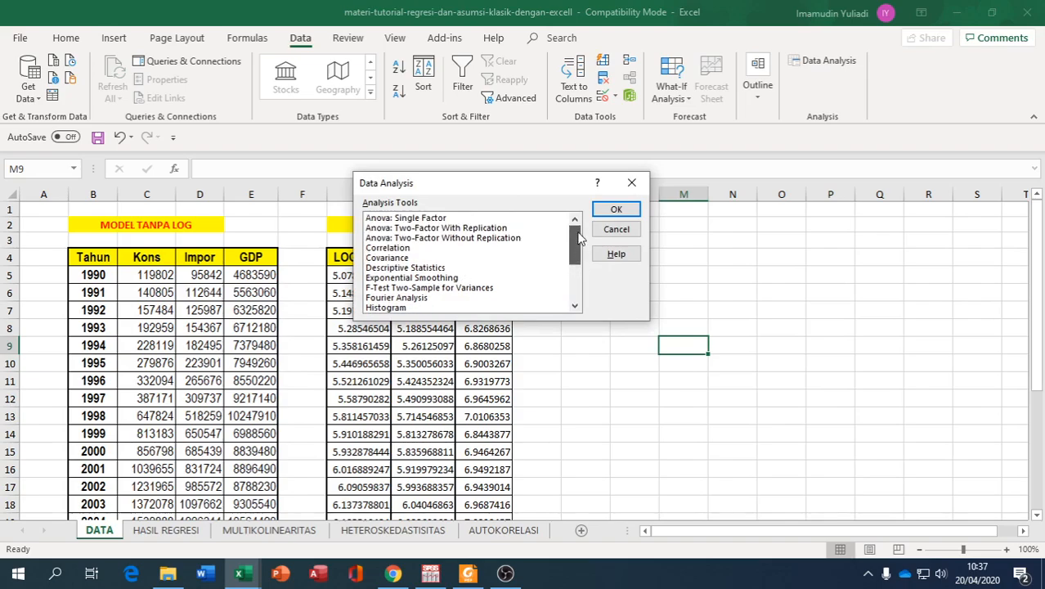
pyautogui.click(406, 249)
pyautogui.click(616, 210)
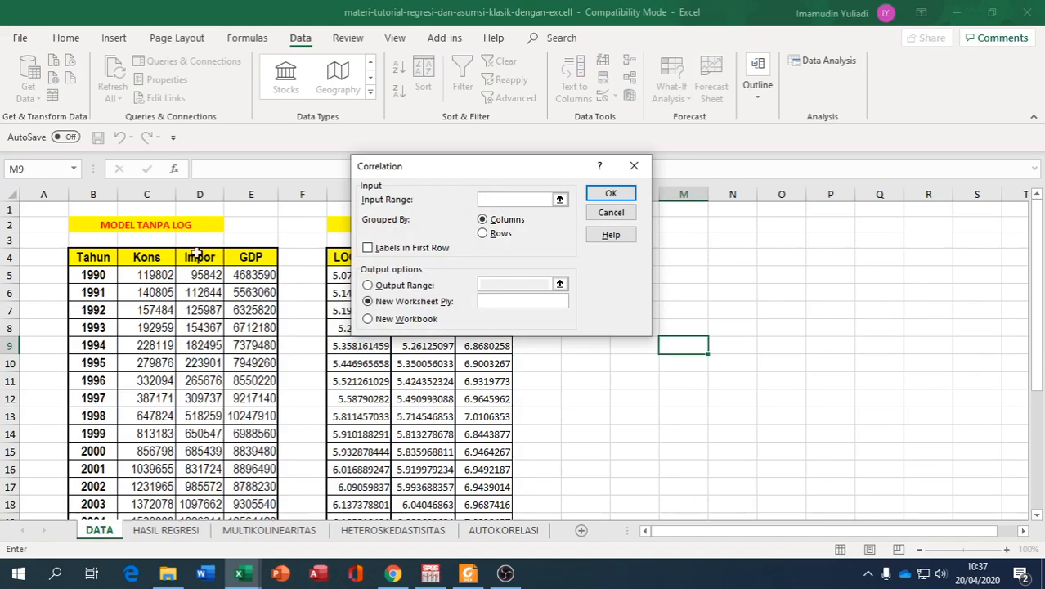
pyautogui.moveTo(148, 259); pyautogui.dragTo(236, 494)
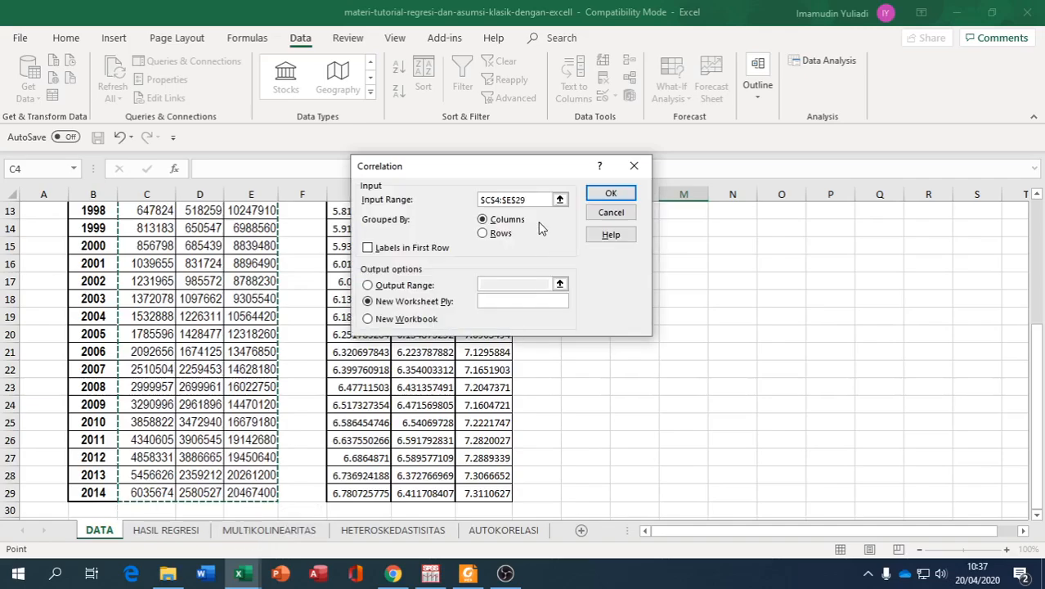
pyautogui.scroll(4, 850, 368)
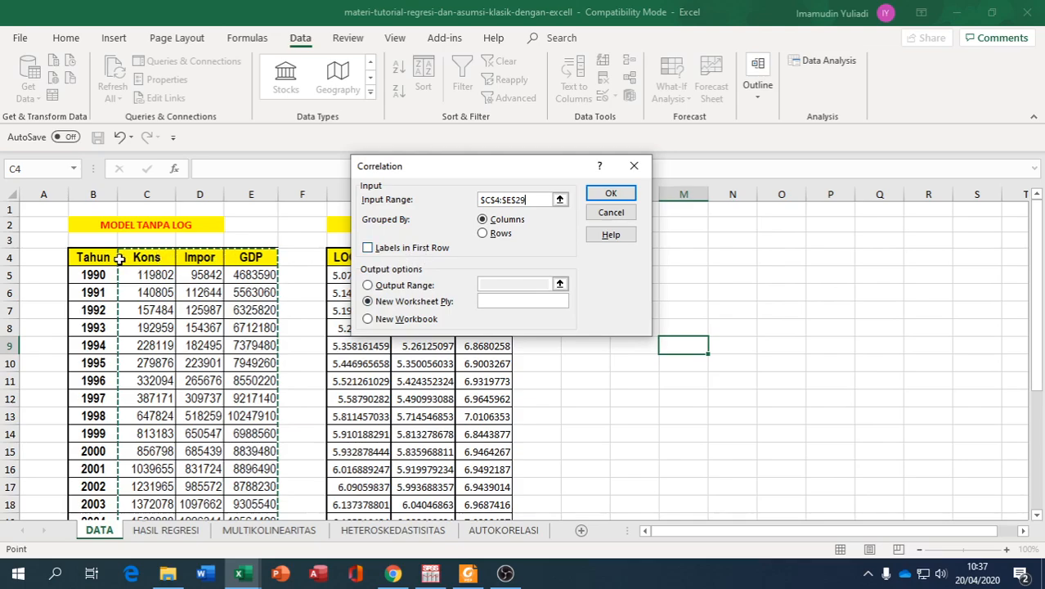
pyautogui.click(368, 248)
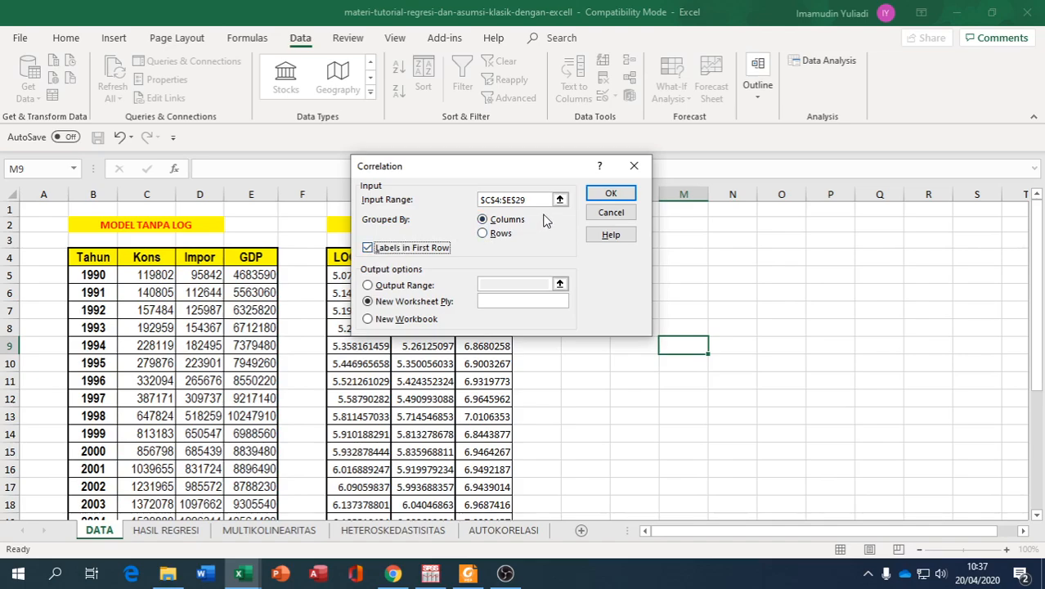
# - Set the correlation's output range to cell M4 of the DATA sheet and run the analysis
pyautogui.click(367, 288)
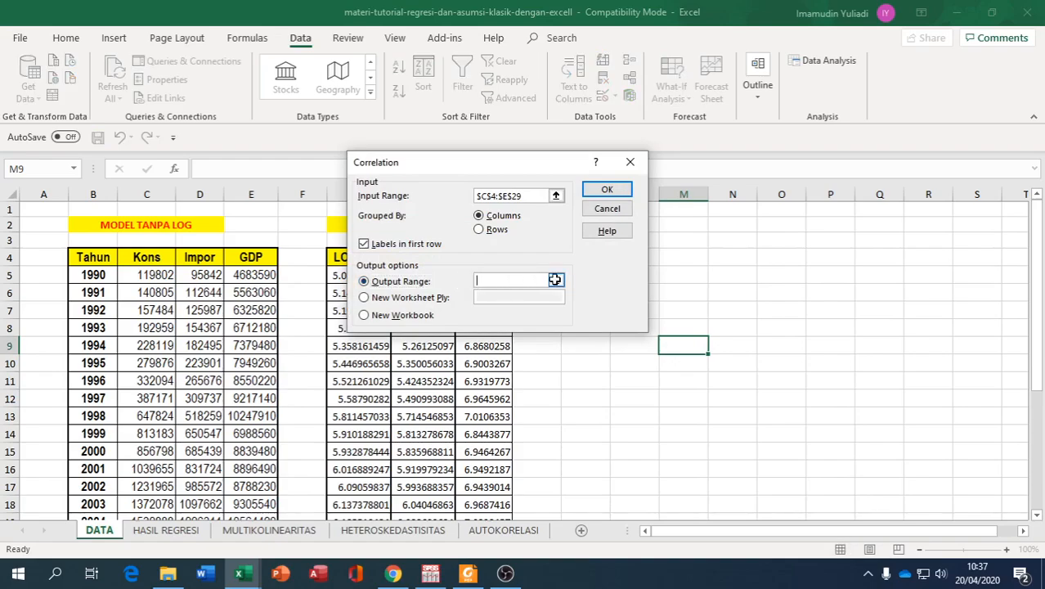
pyautogui.click(557, 281)
pyautogui.click(675, 255)
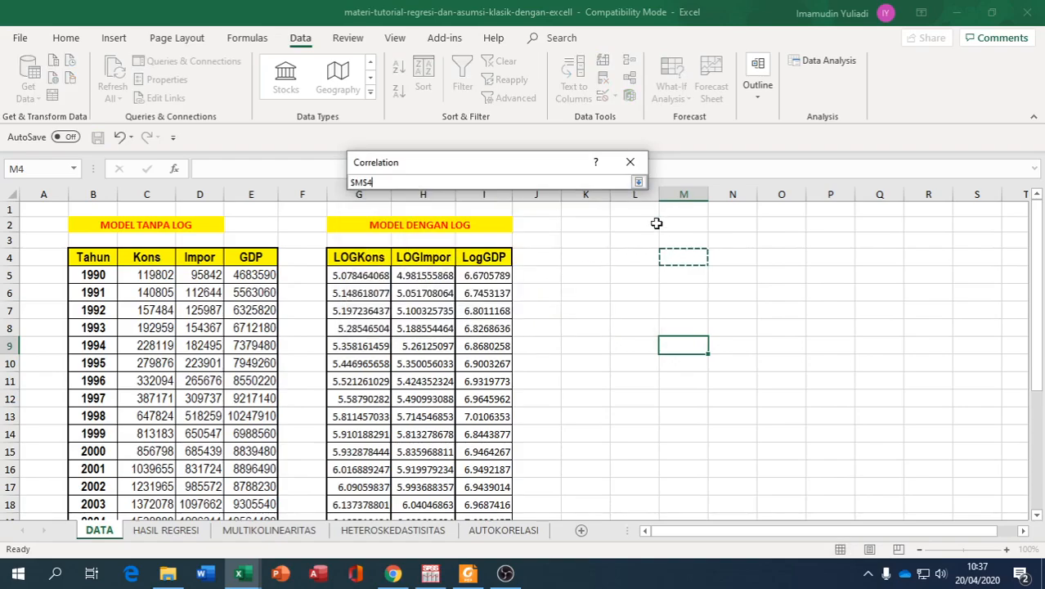
pyautogui.click(637, 181)
pyautogui.click(609, 190)
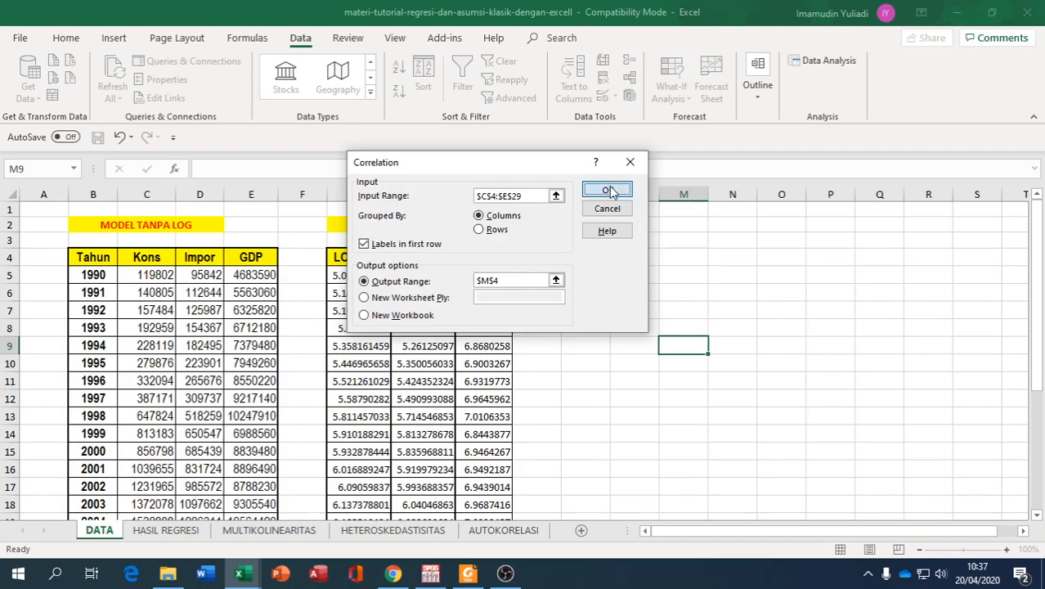
pyautogui.click(803, 369)
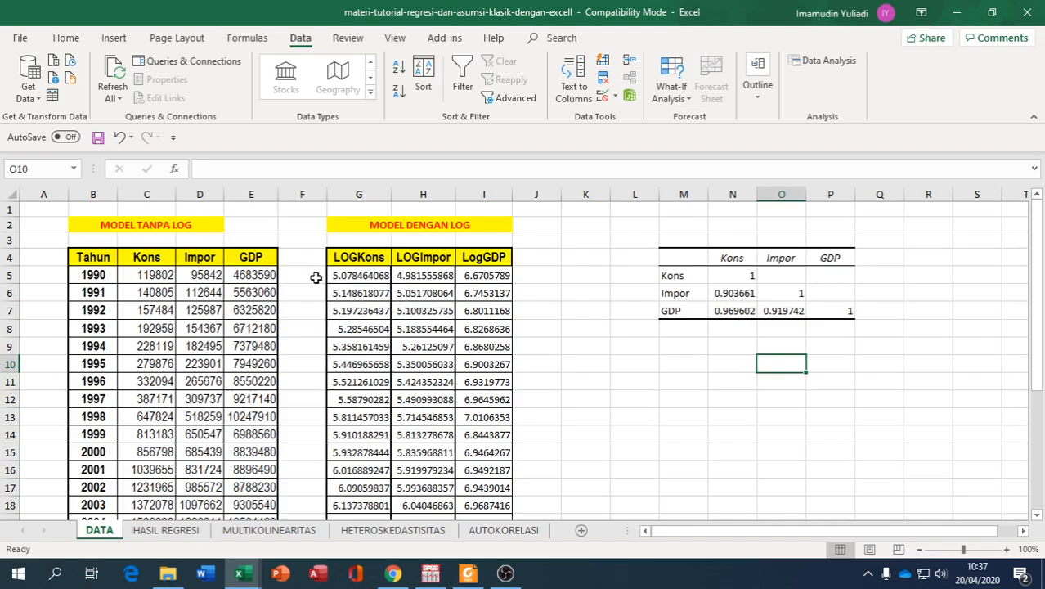
# - Run a Correlation analysis of LOGKons, LOGImpor and LogGDP with input range G4:I29 and output range M10
pyautogui.click(822, 61)
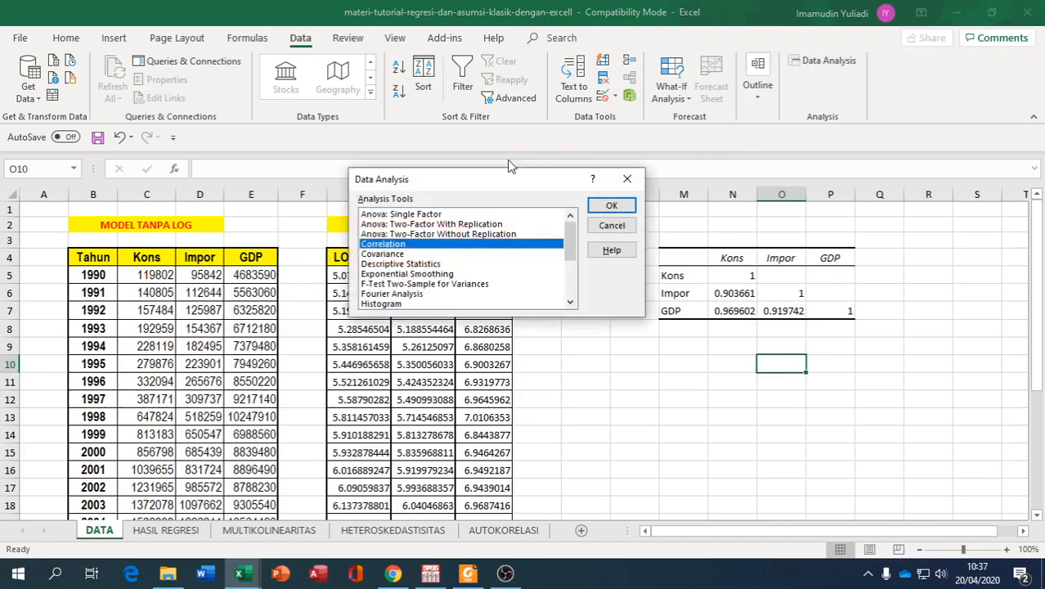
pyautogui.click(613, 206)
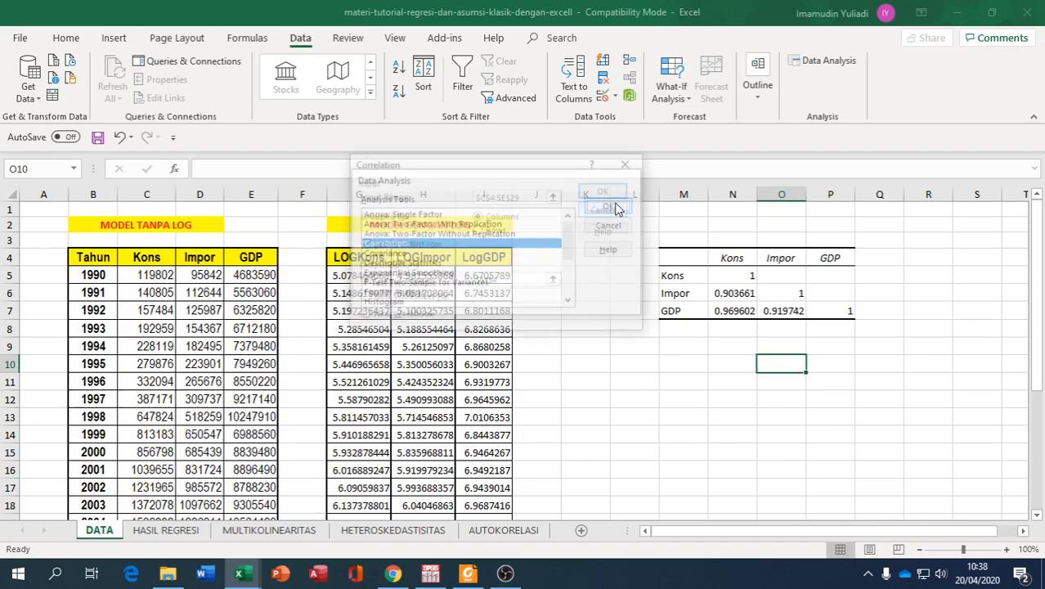
pyautogui.click(557, 198)
pyautogui.moveTo(377, 212); pyautogui.dragTo(454, 490)
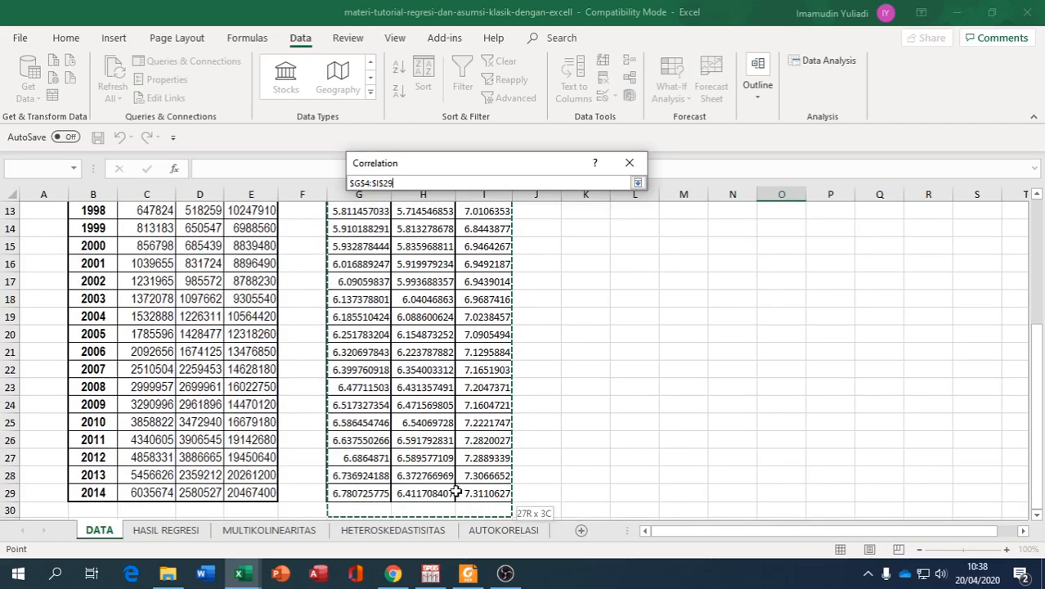
pyautogui.click(638, 183)
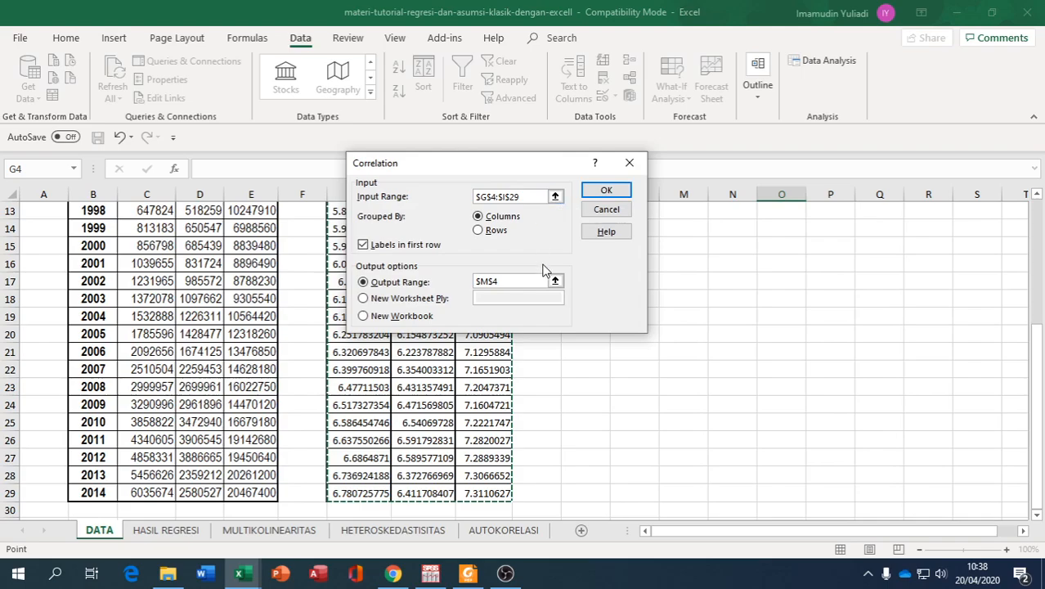
pyautogui.click(555, 281)
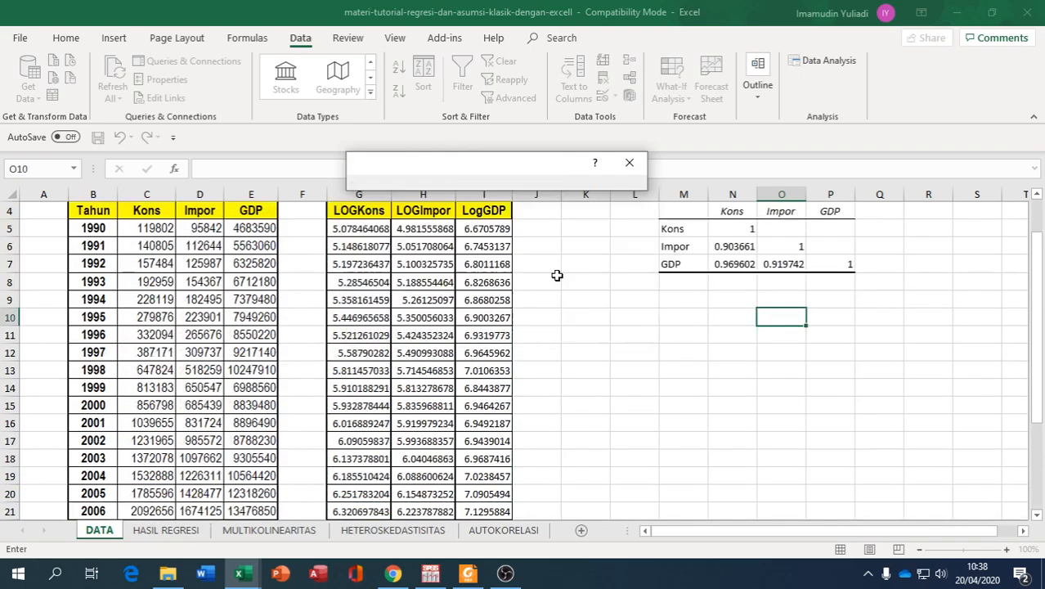
pyautogui.click(685, 320)
pyautogui.click(636, 183)
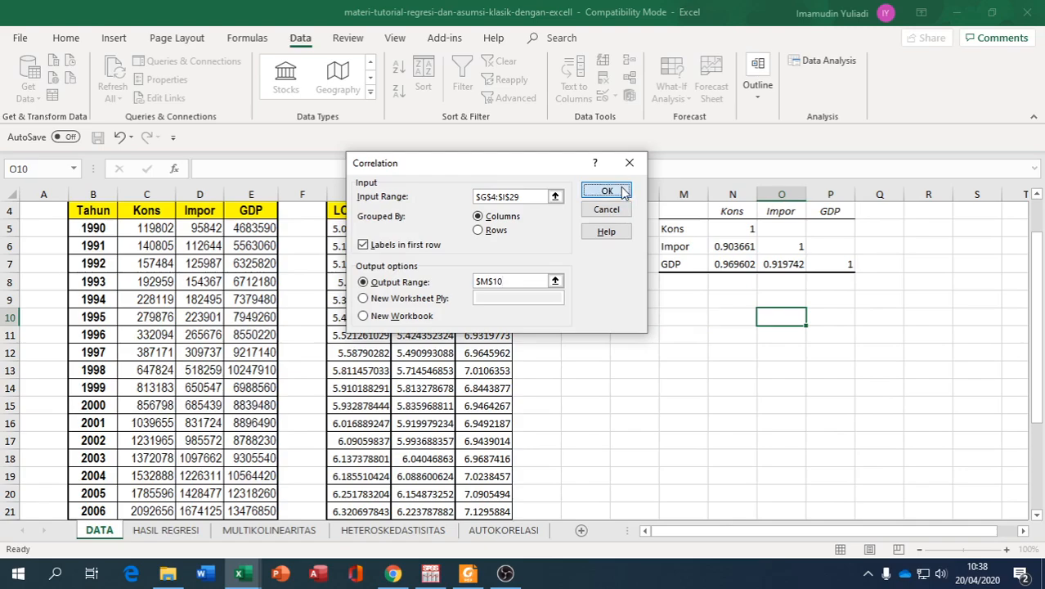
pyautogui.click(623, 191)
# - Copy the Kons, Impor and GDP correlation matrix in M4:P7 to cell B5 of the MULTIKOLINEARITAS sheet, under MODEL TANPA LOG
pyautogui.scroll(1, 695, 294)
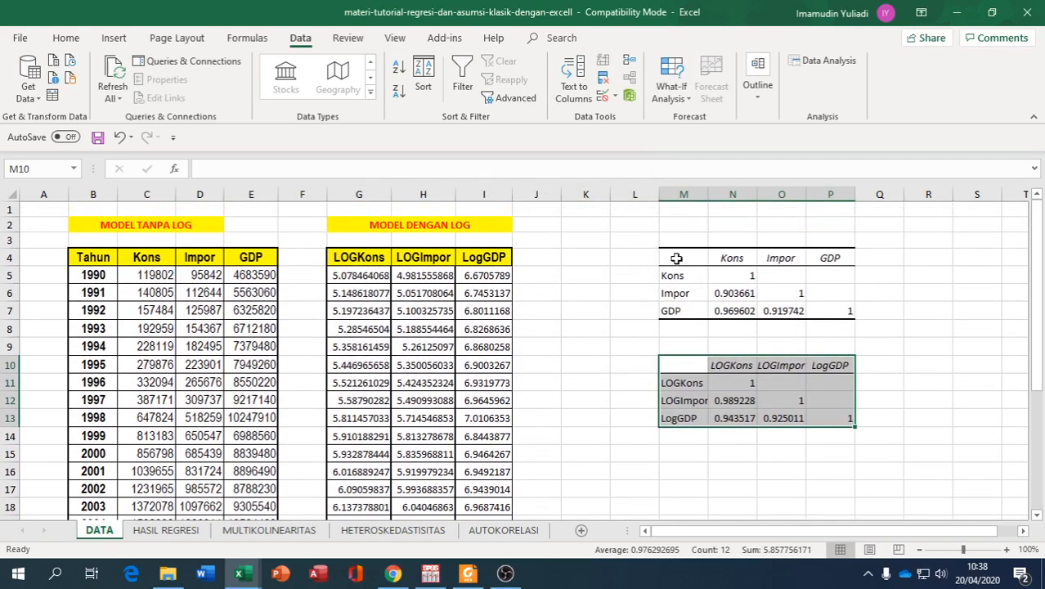
pyautogui.moveTo(676, 257); pyautogui.dragTo(828, 309)
pyautogui.rightClick(827, 309)
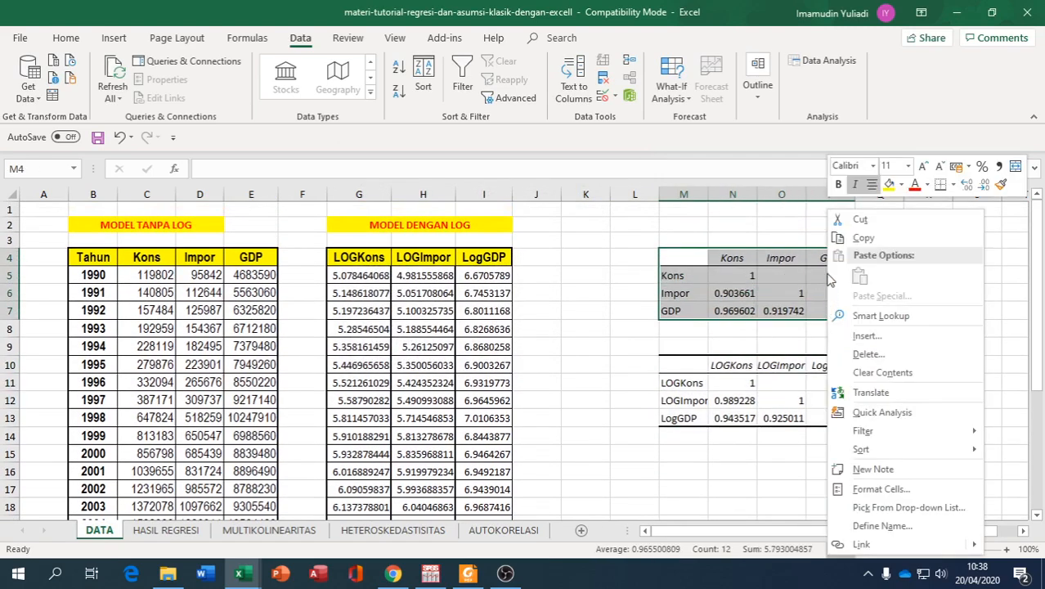
pyautogui.click(862, 239)
pyautogui.click(249, 530)
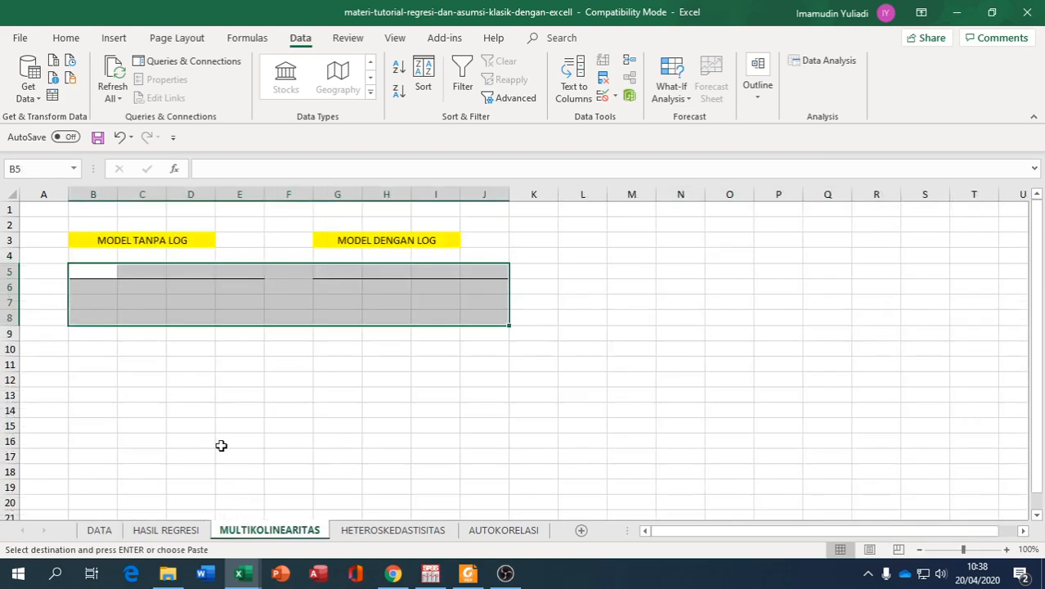
pyautogui.click(98, 271)
pyautogui.rightClick(98, 272)
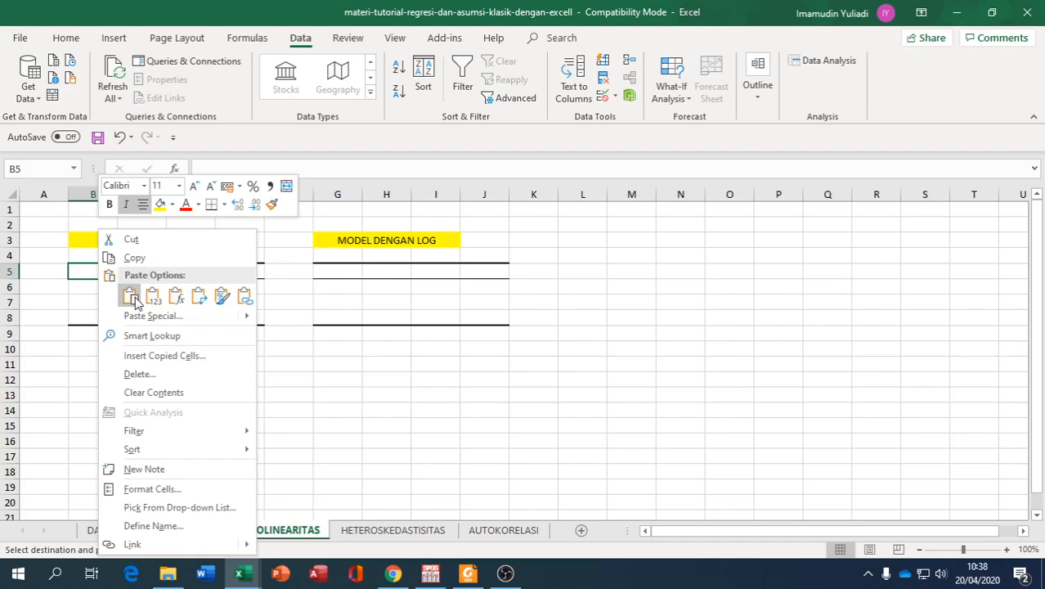
pyautogui.click(131, 296)
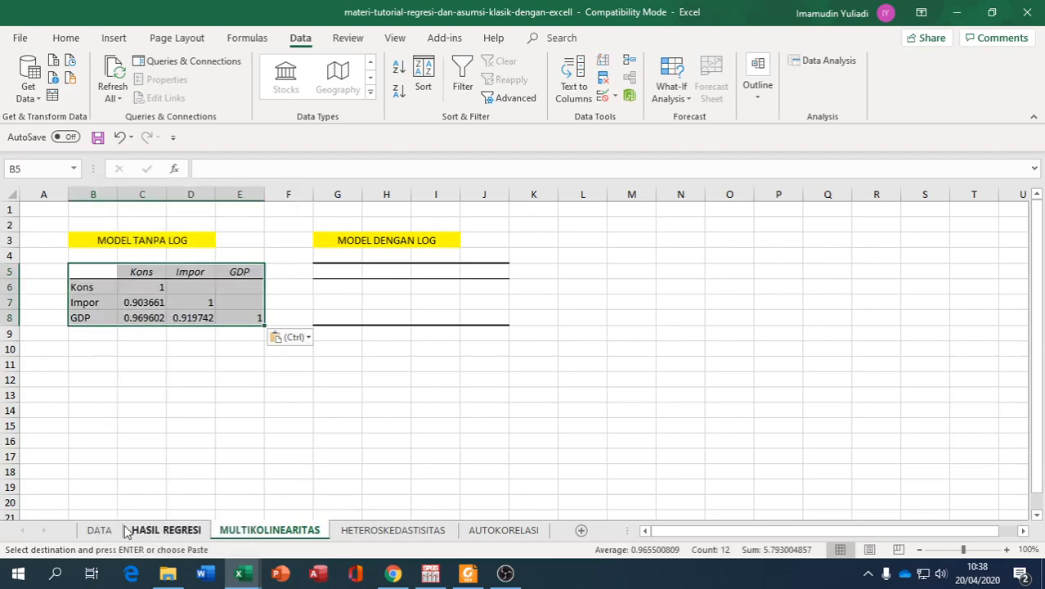
# - Copy the LOGKons, LOGImpor and LogGDP correlation matrix in M10:P13 of the DATA sheet to cell G5 of MULTIKOLINEARITAS, under MODEL DENGAN LOG
pyautogui.click(99, 530)
pyautogui.moveTo(676, 367); pyautogui.dragTo(818, 416)
pyautogui.rightClick(818, 415)
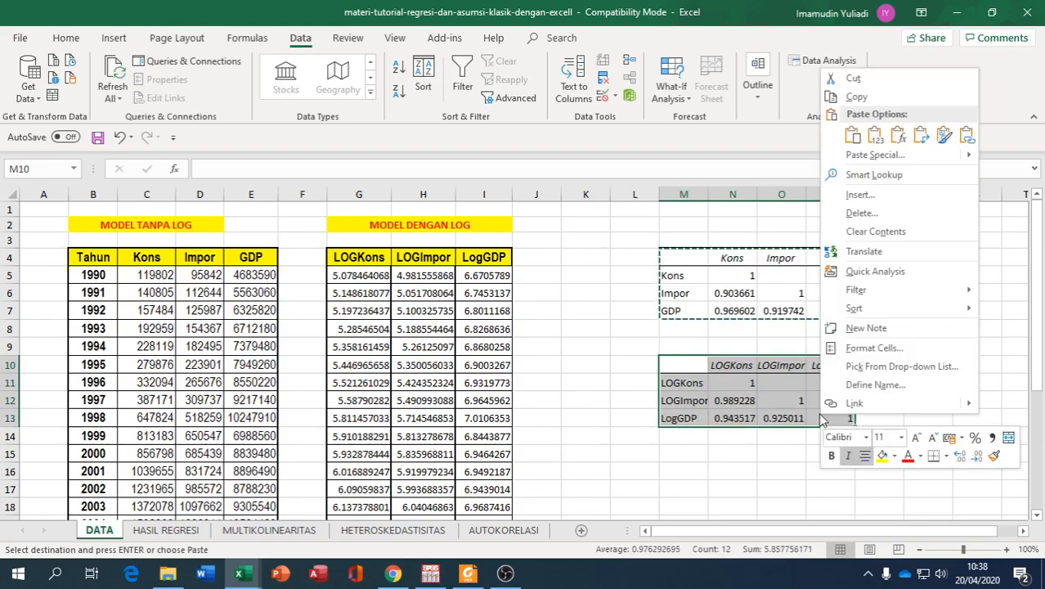
pyautogui.click(856, 96)
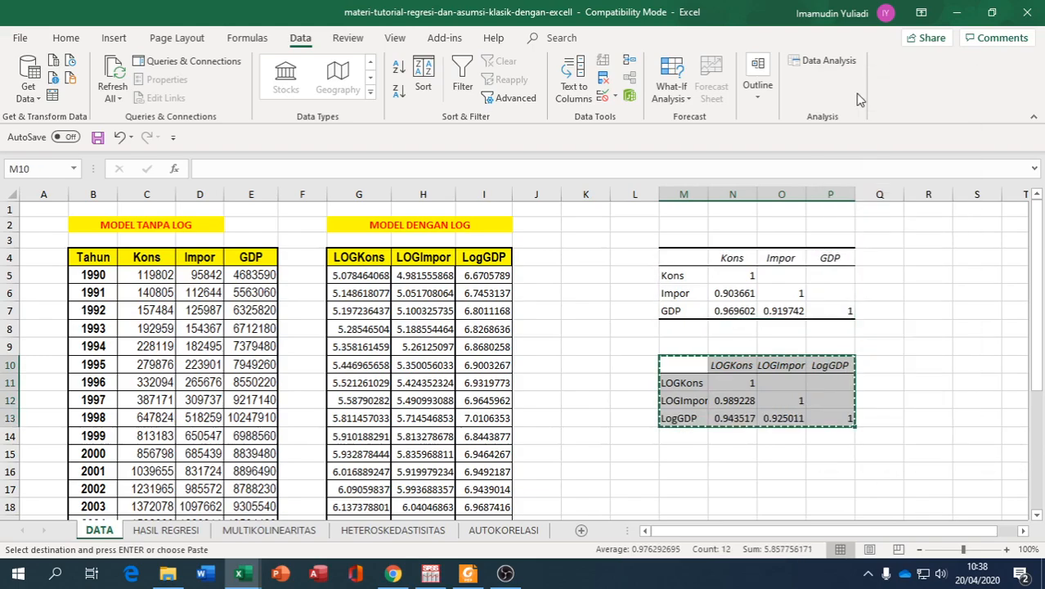
pyautogui.click(269, 530)
pyautogui.click(322, 271)
pyautogui.rightClick(323, 272)
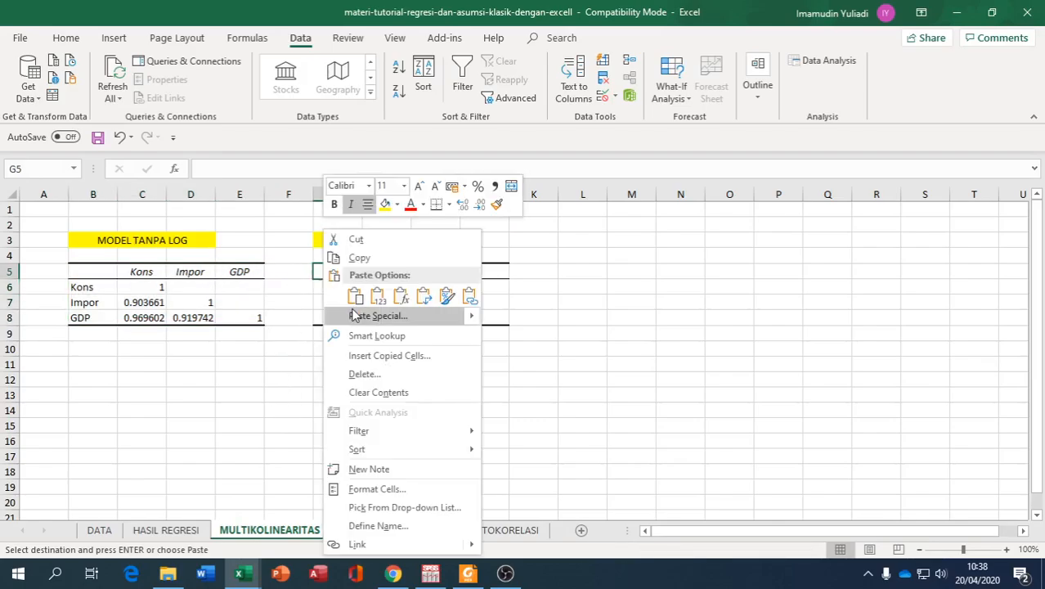
pyautogui.click(355, 296)
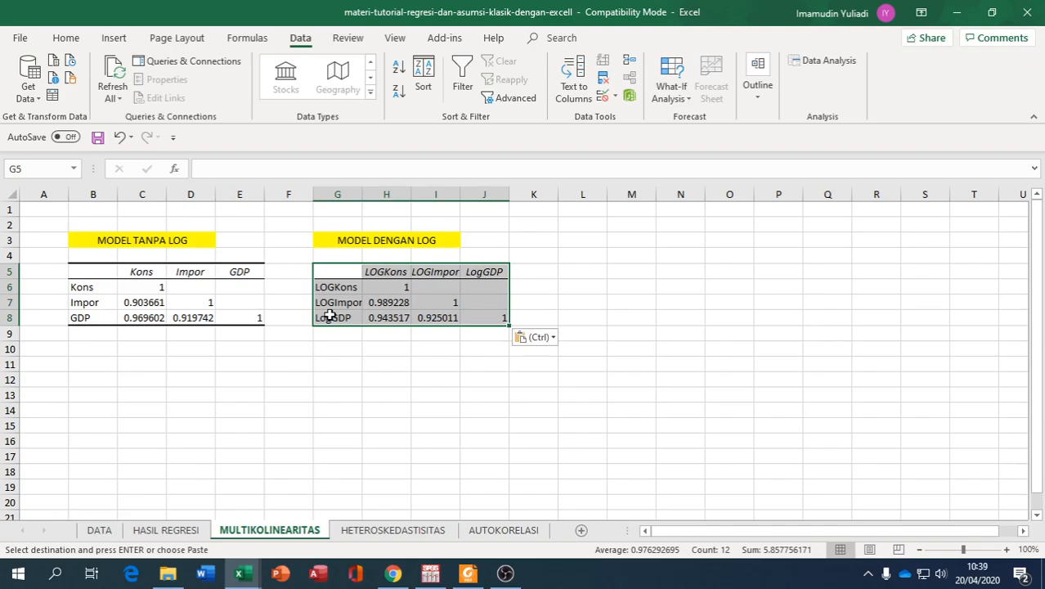
# - On the HETEROSKEDASTISITAS sheet, clear the Kons', Ut and Ut^2 values for 1990 to 2014 in the MODEL TANPA LOG table
pyautogui.click(393, 529)
pyautogui.scroll(15, 506, 413)
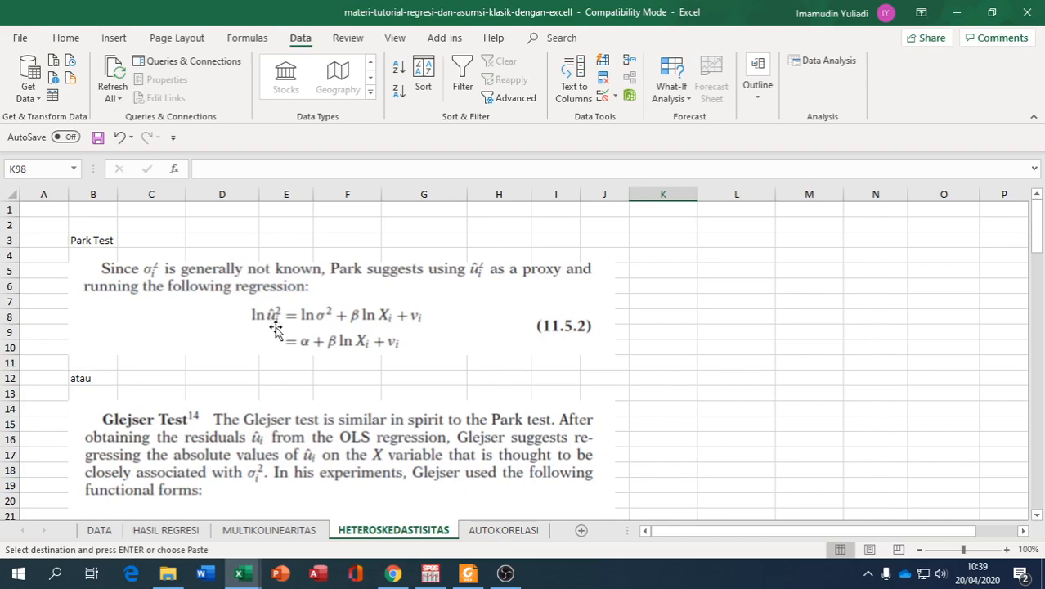
pyautogui.scroll(-5, 276, 328)
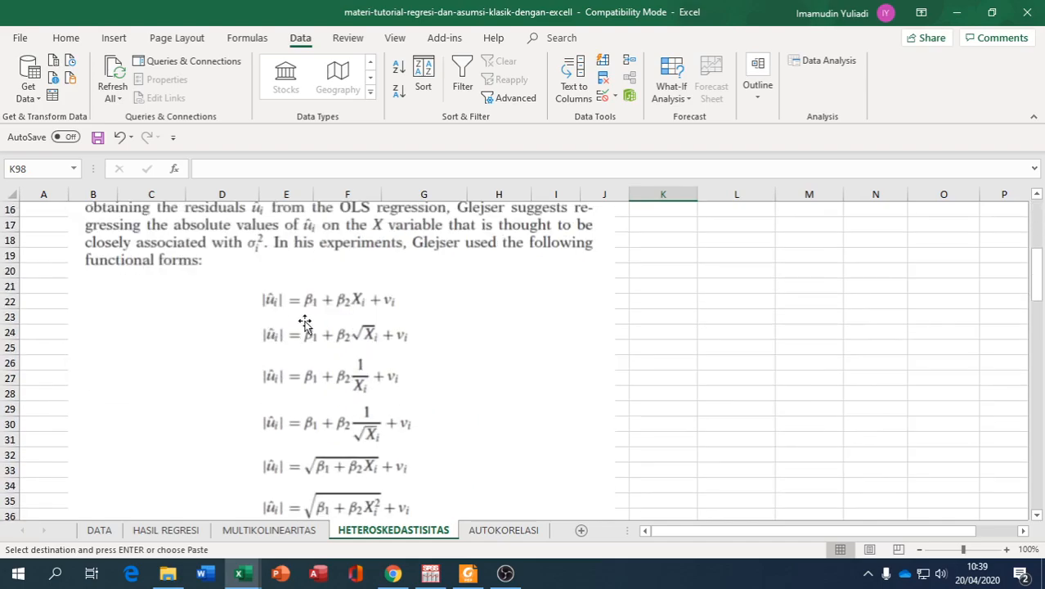
pyautogui.scroll(5, 315, 350)
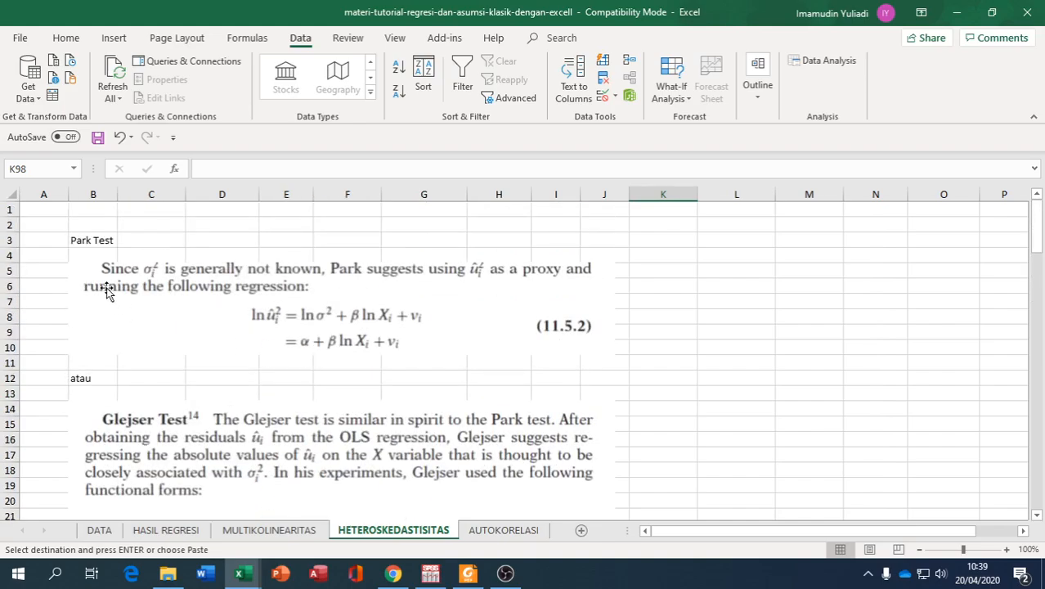
pyautogui.scroll(-5, 180, 331)
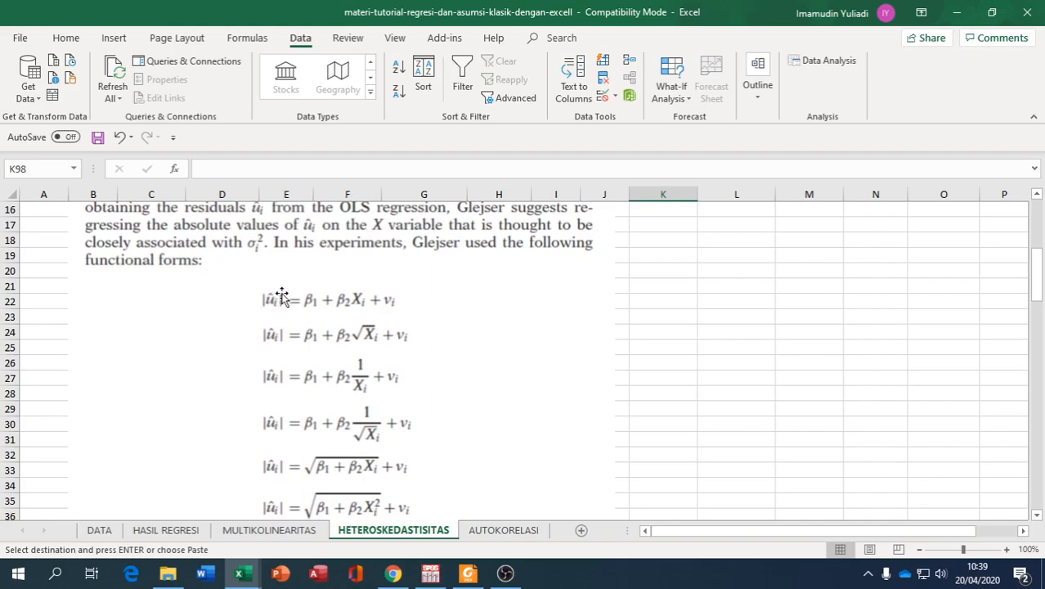
pyautogui.scroll(-5, 281, 296)
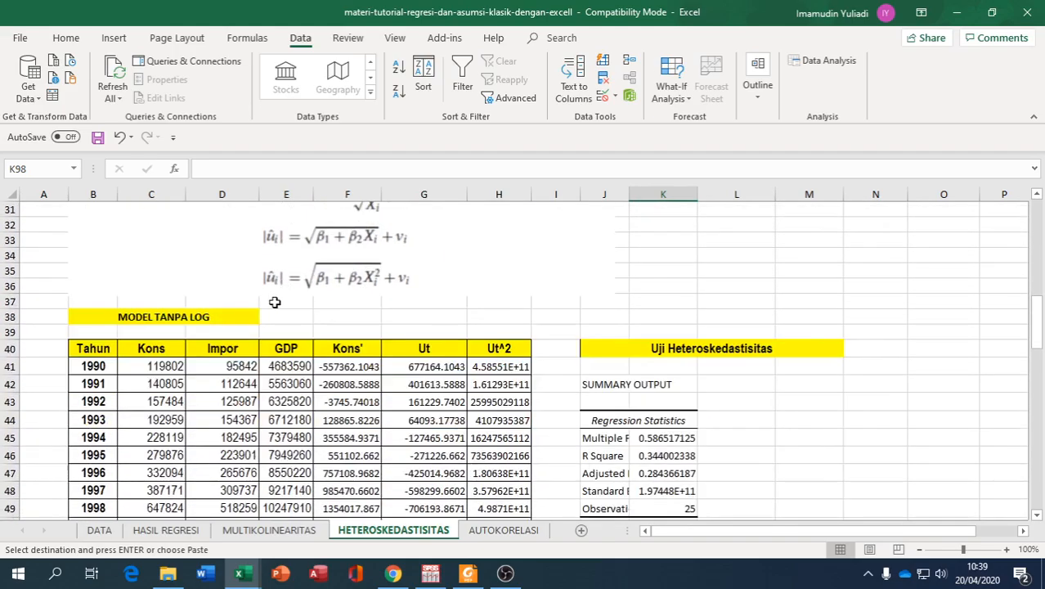
pyautogui.scroll(-2, 275, 303)
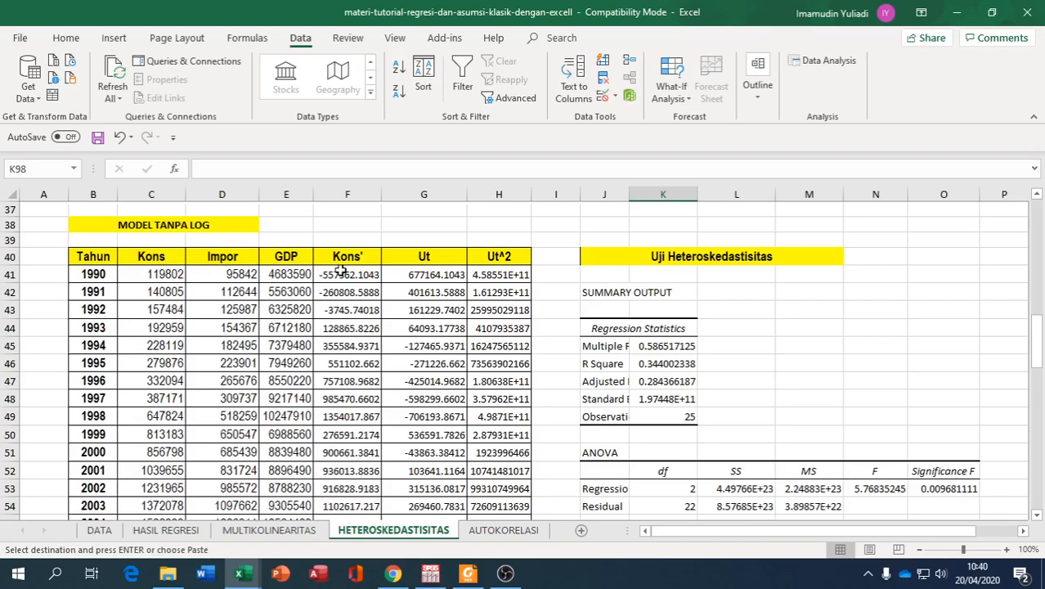
pyautogui.moveTo(336, 274); pyautogui.dragTo(485, 453)
pyautogui.hotkey('ctrl', 'z')
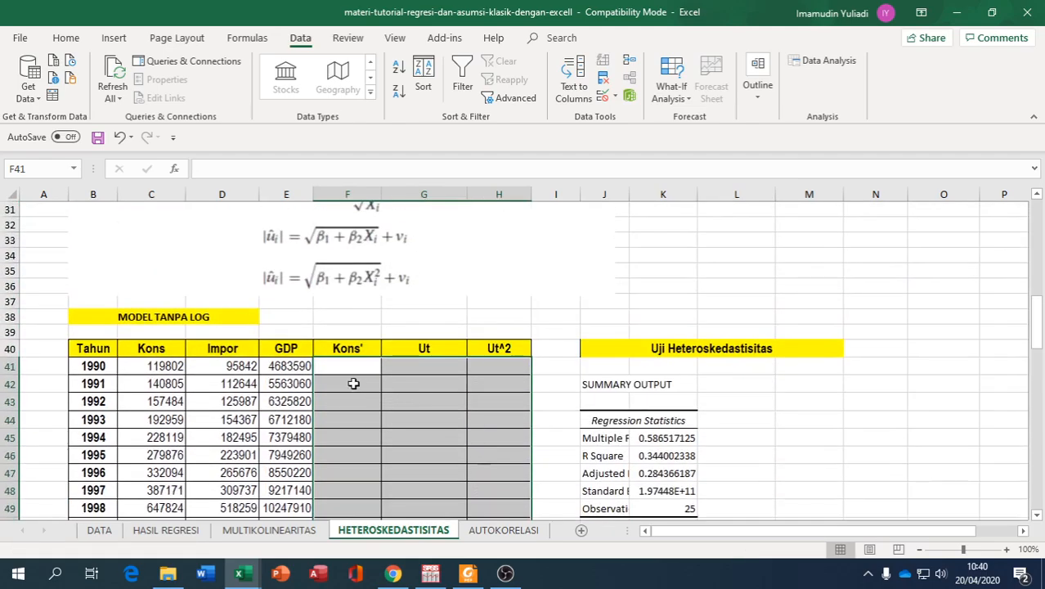
# - Review the Intercept, Impor and GDP coefficients of the model without logs on the HASIL REGRESI sheet and return to HETEROSKEDASTISITAS
pyautogui.click(99, 530)
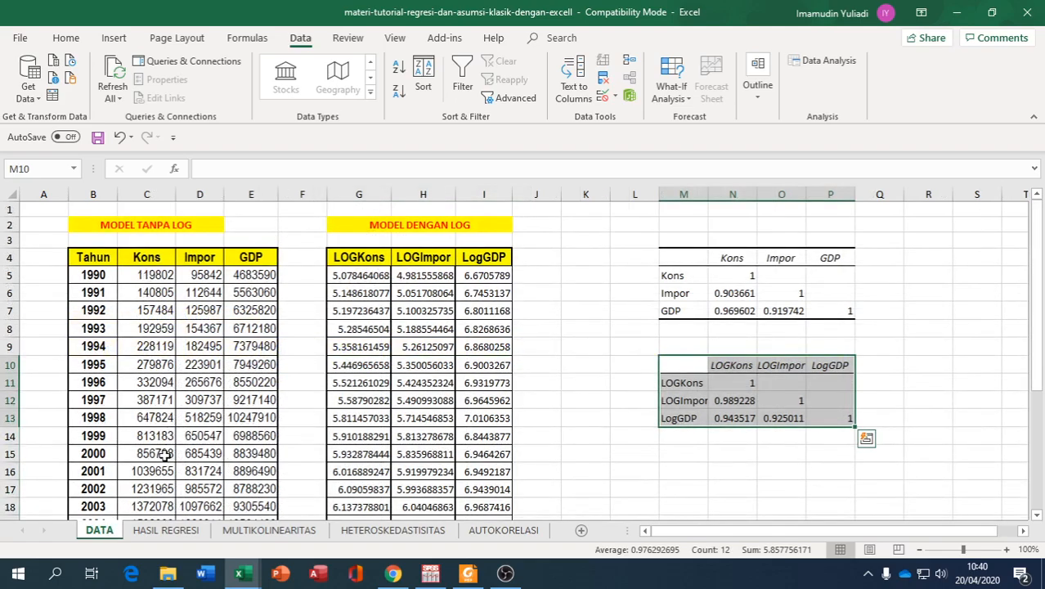
pyautogui.click(360, 531)
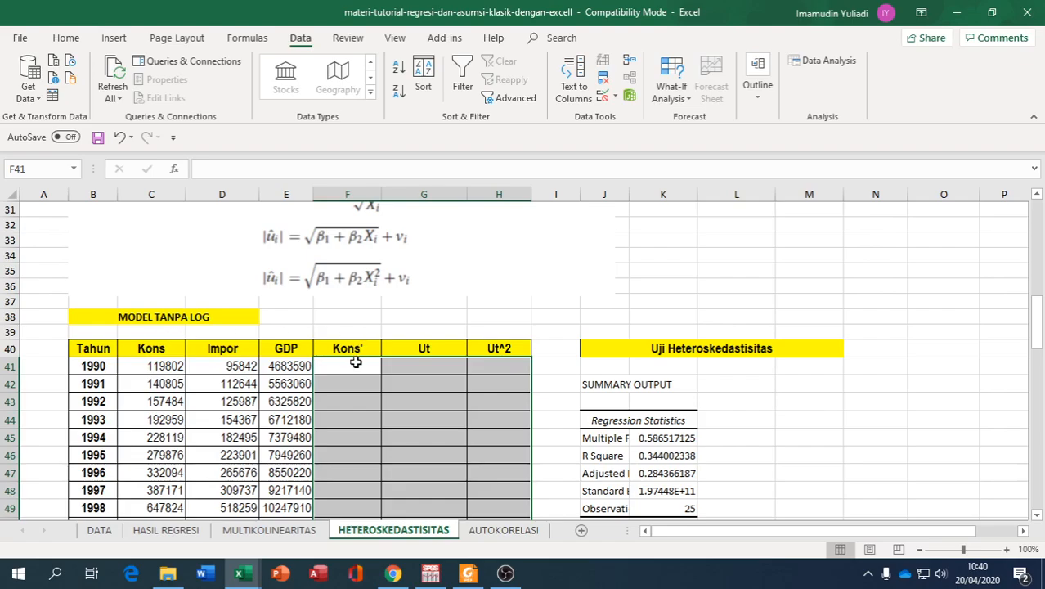
pyautogui.click(166, 530)
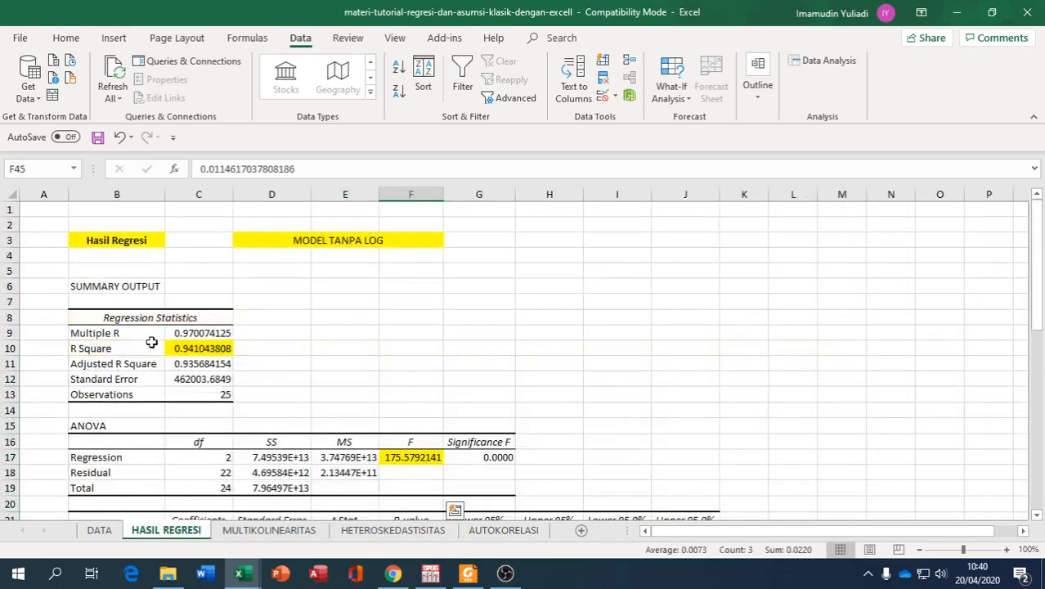
pyautogui.scroll(-5, 151, 342)
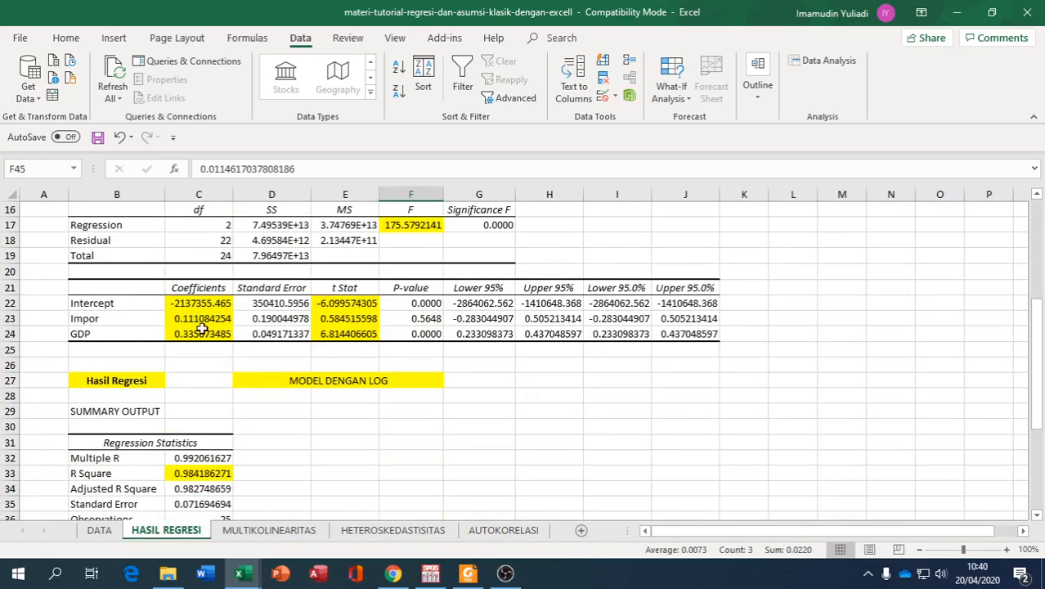
pyautogui.click(393, 530)
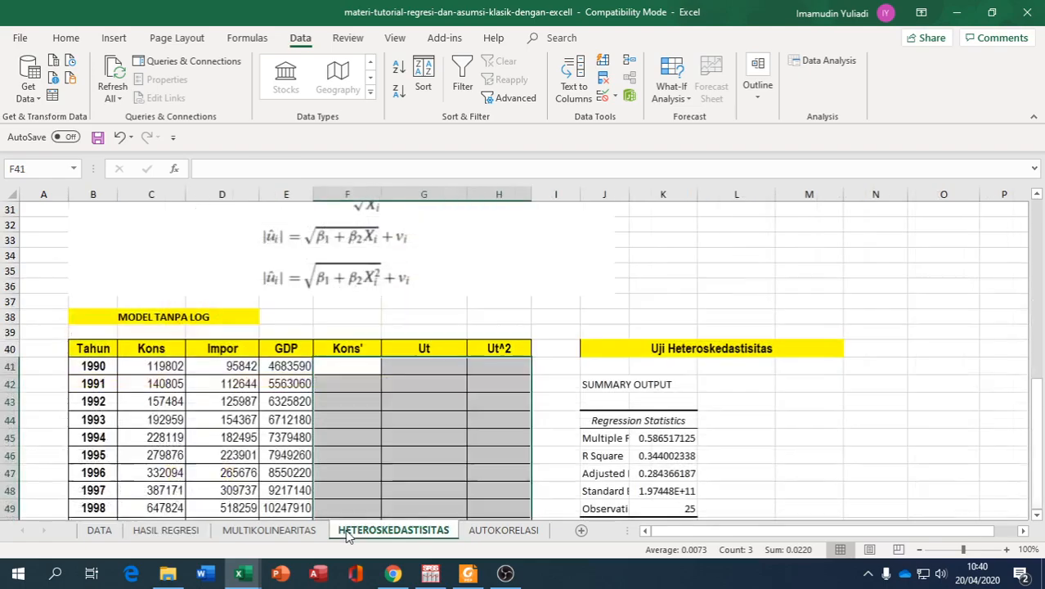
# - Compare the Jumlah totals of Kons and Kons' in C66 and F66 of the MODEL TANPA LOG table
pyautogui.click(324, 365)
pyautogui.scroll(-8, 323, 365)
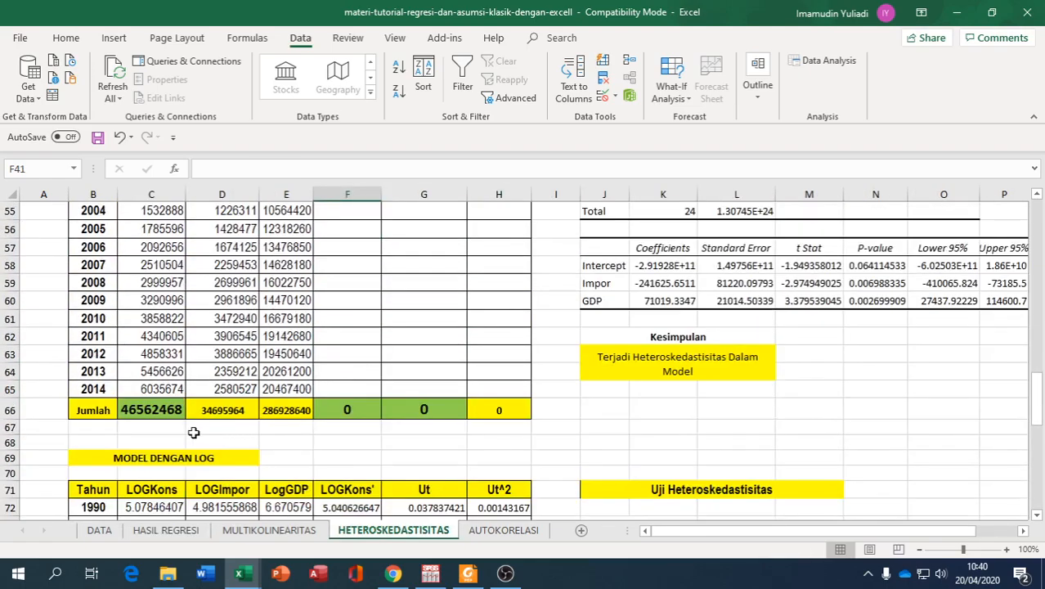
pyautogui.click(155, 411)
pyautogui.click(350, 409)
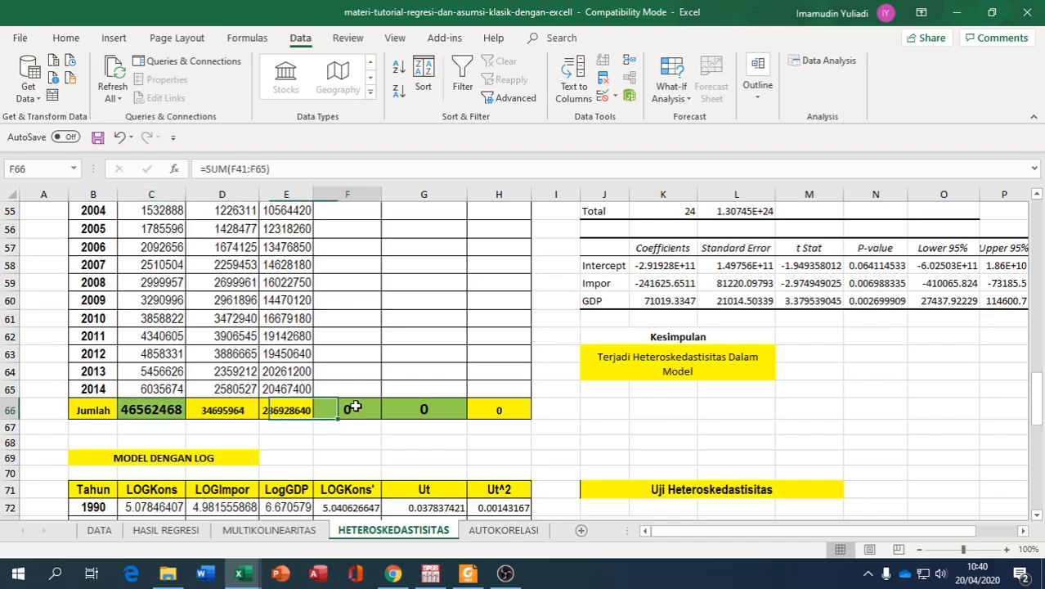
pyautogui.click(180, 411)
pyautogui.click(347, 409)
pyautogui.scroll(6, 406, 462)
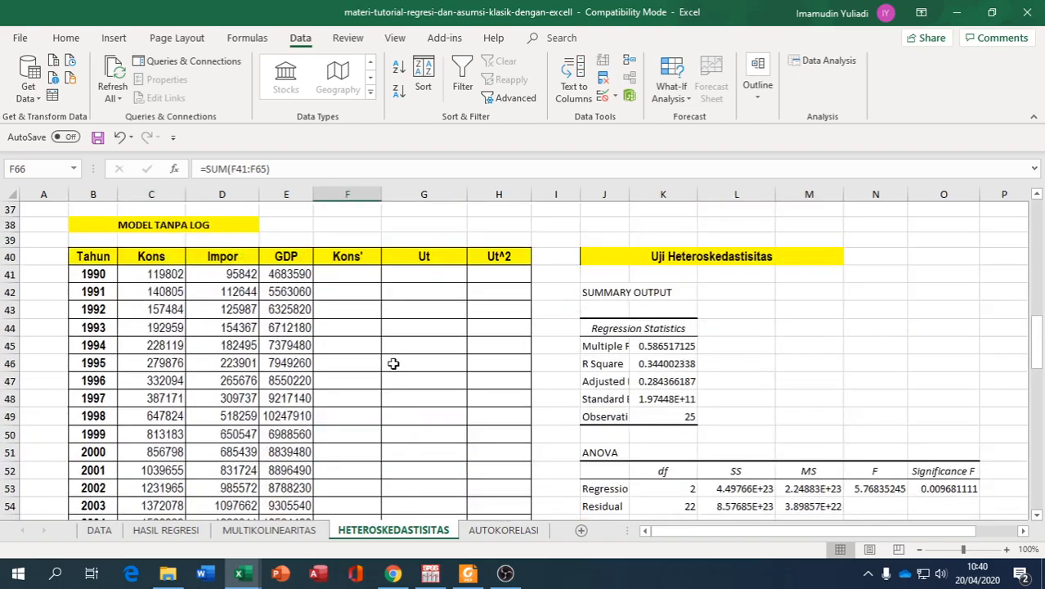
pyautogui.scroll(-6, 411, 412)
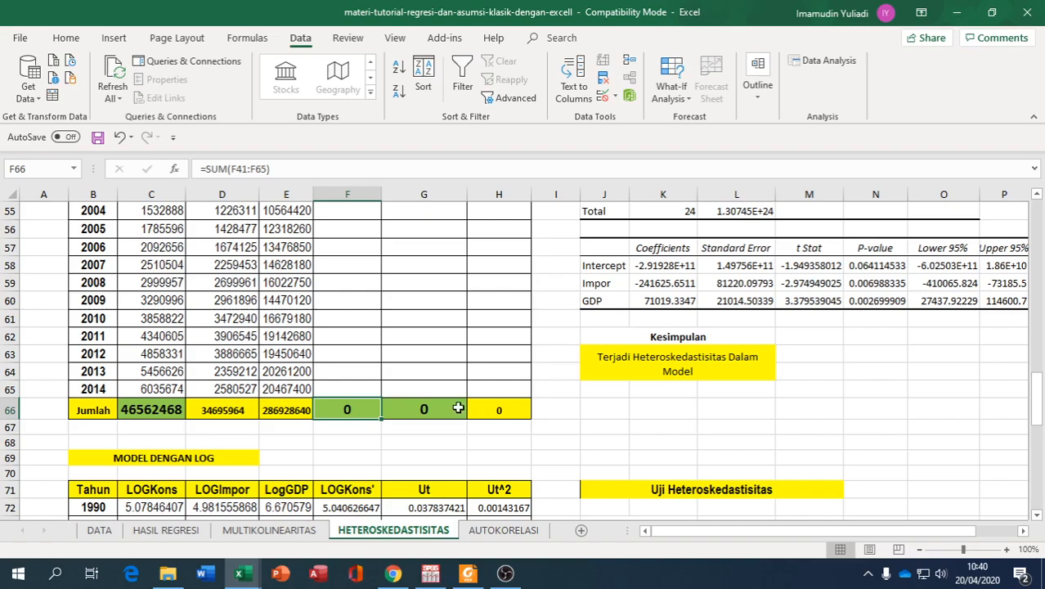
pyautogui.scroll(8, 427, 415)
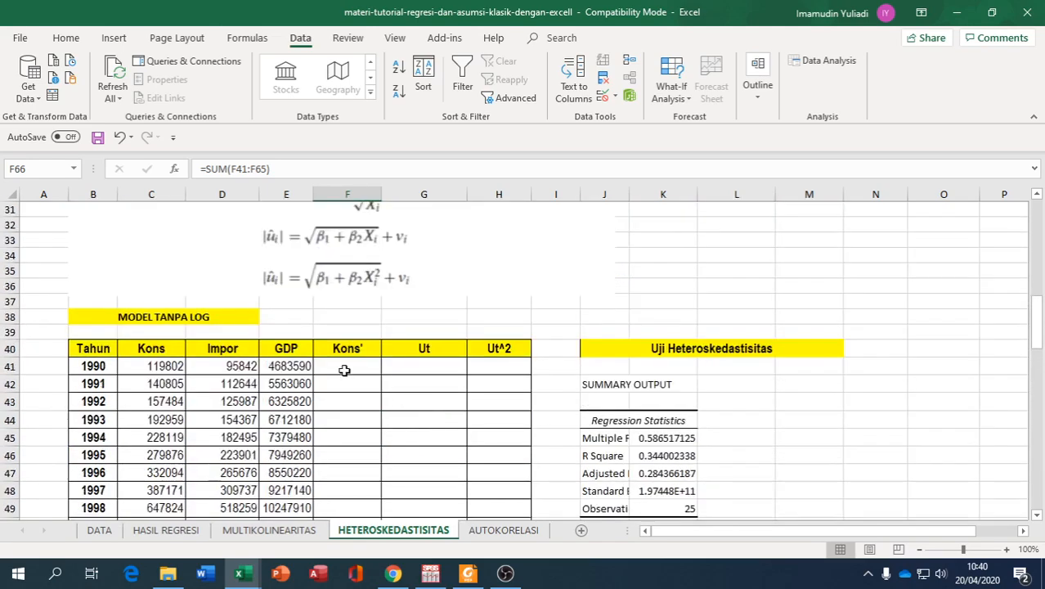
# - In F41, begin the Kons' formula with the absolute intercept 'HASIL REGRESI'!$C$22 plus the Impor coefficient $C$23 multiplied by D41
pyautogui.click(344, 369)
pyautogui.write('=')
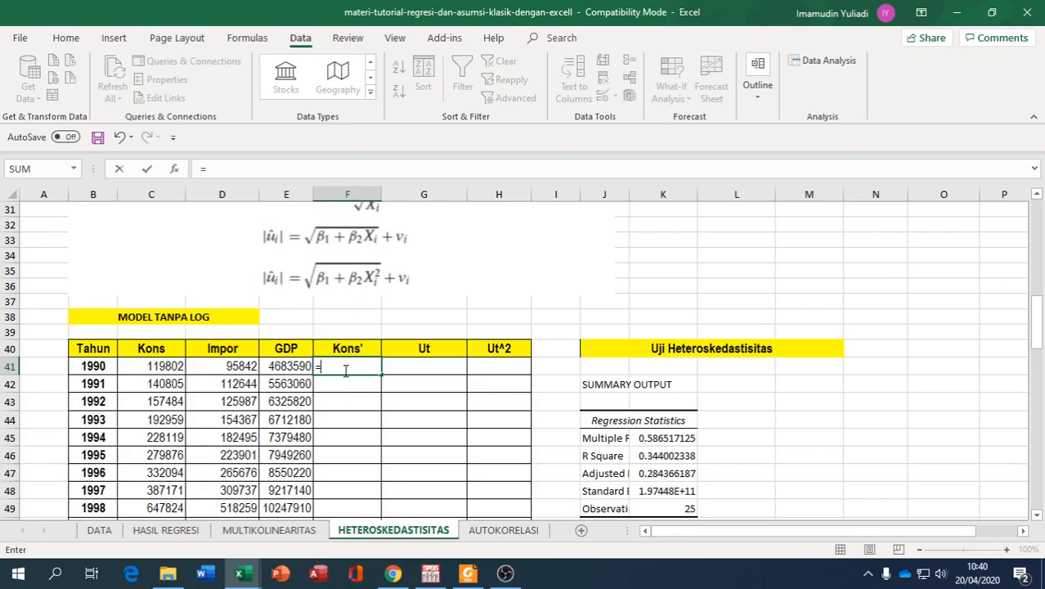
pyautogui.click(166, 529)
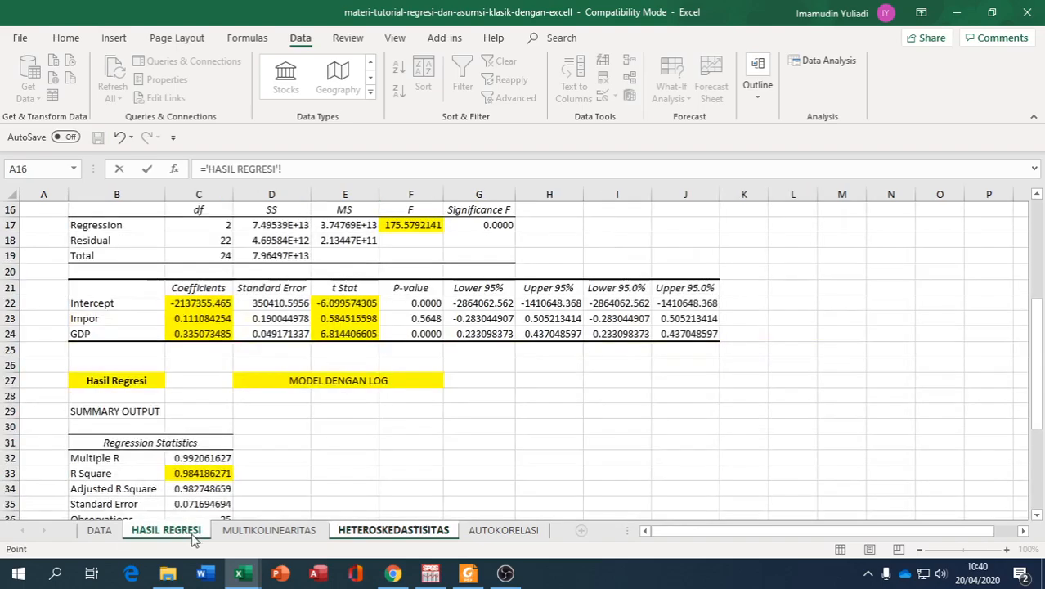
pyautogui.click(189, 303)
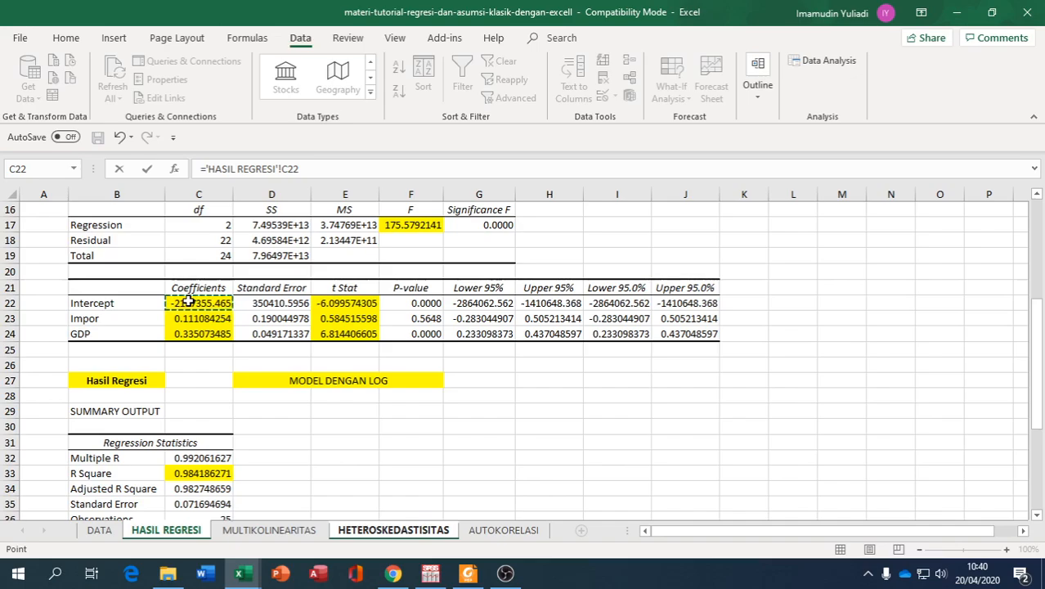
pyautogui.press('F4')
pyautogui.write('+')
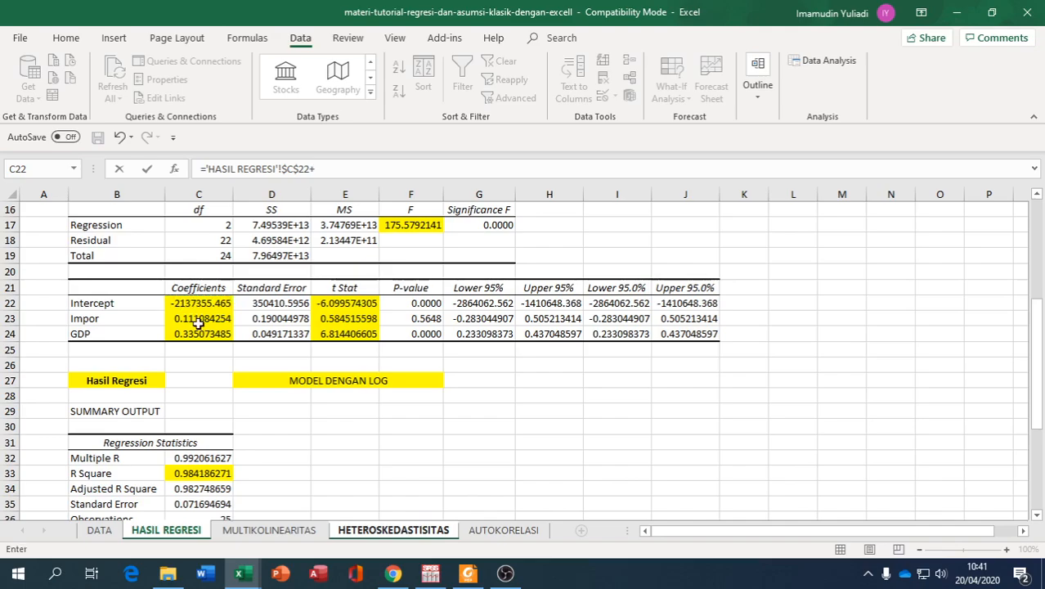
pyautogui.click(198, 321)
pyautogui.press('F4')
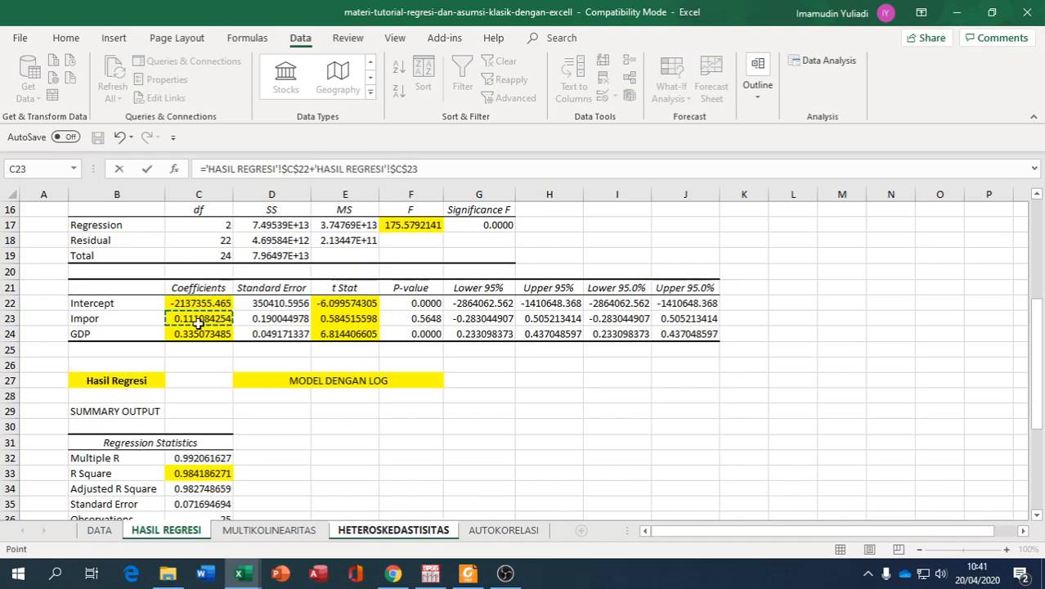
pyautogui.write('*')
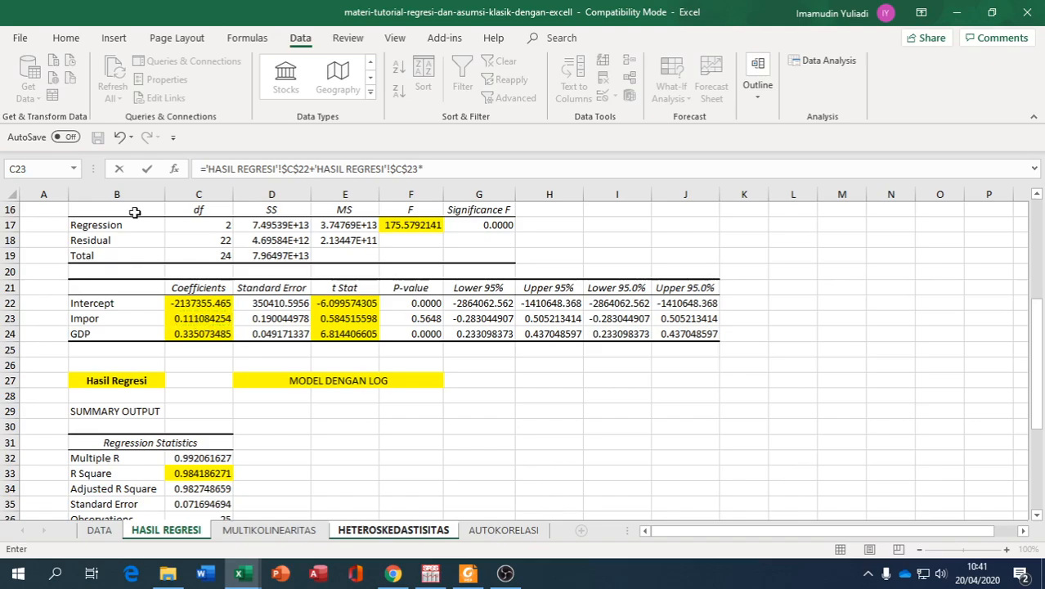
pyautogui.click(395, 533)
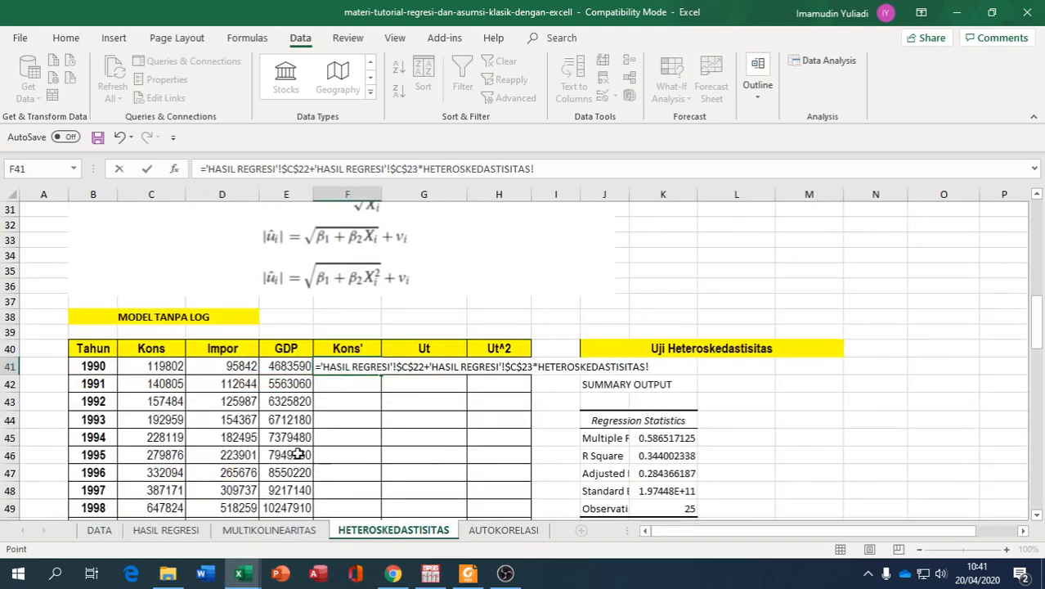
pyautogui.click(242, 367)
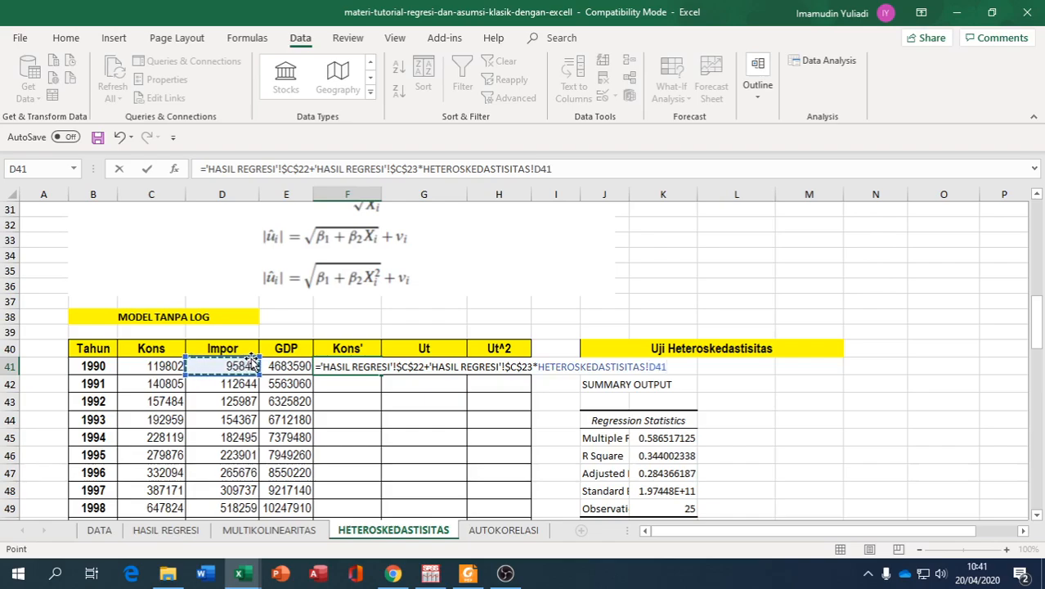
# - Complete the Kons' formula in F41 by adding the absolute GDP coefficient 'HASIL REGRESI'!$C$24 multiplied by E41
pyautogui.write('+')
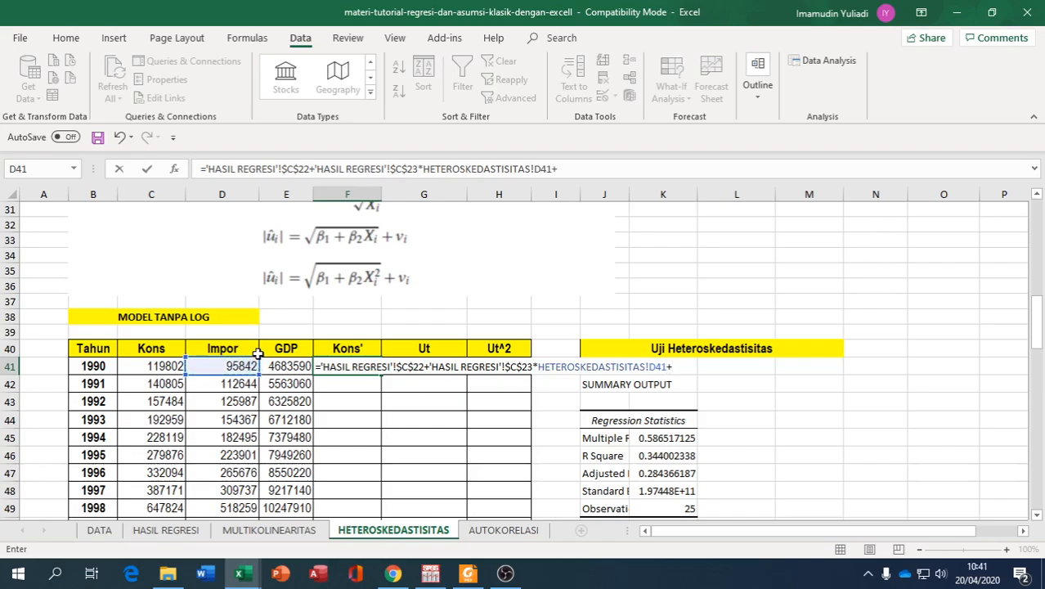
pyautogui.click(166, 530)
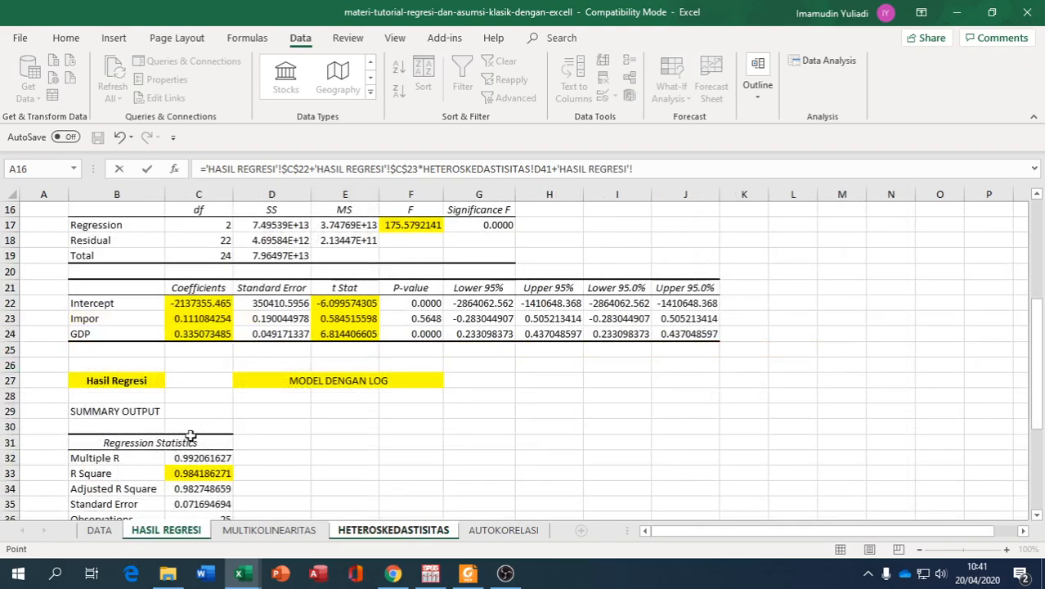
pyautogui.click(199, 333)
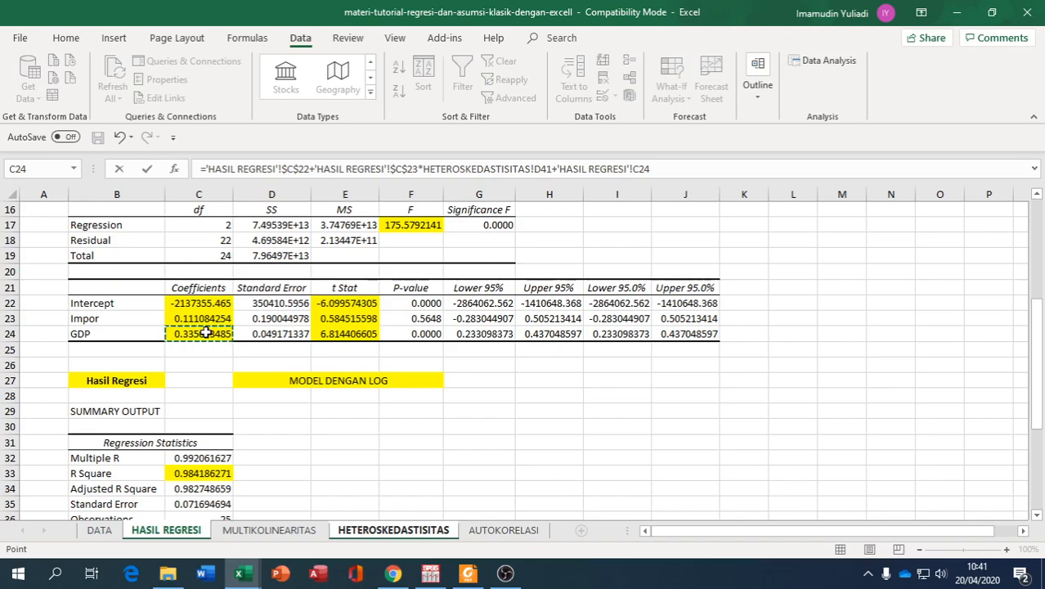
pyautogui.press('F4')
pyautogui.write('*')
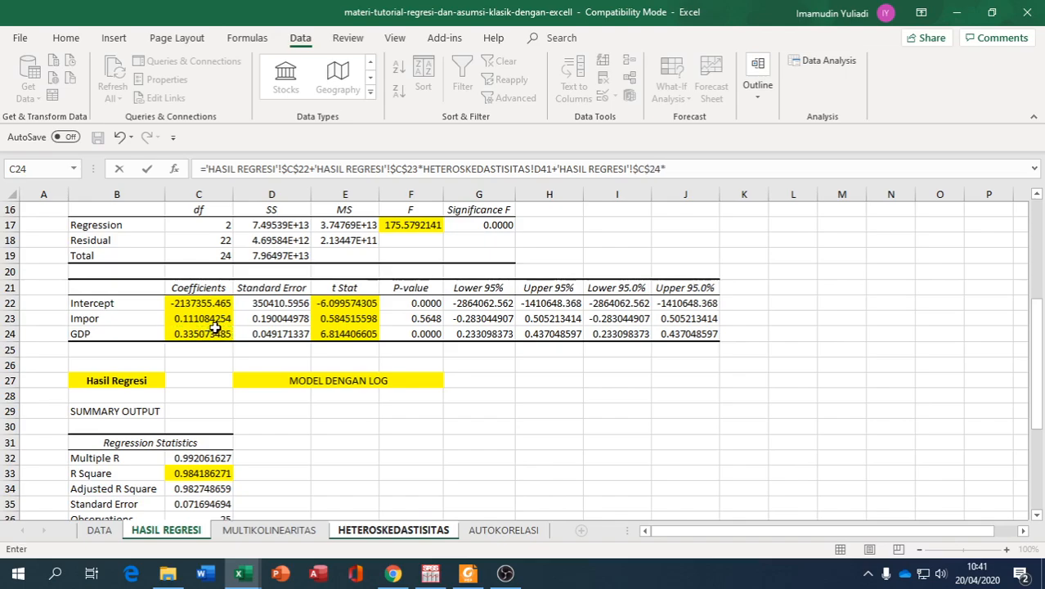
pyautogui.click(357, 530)
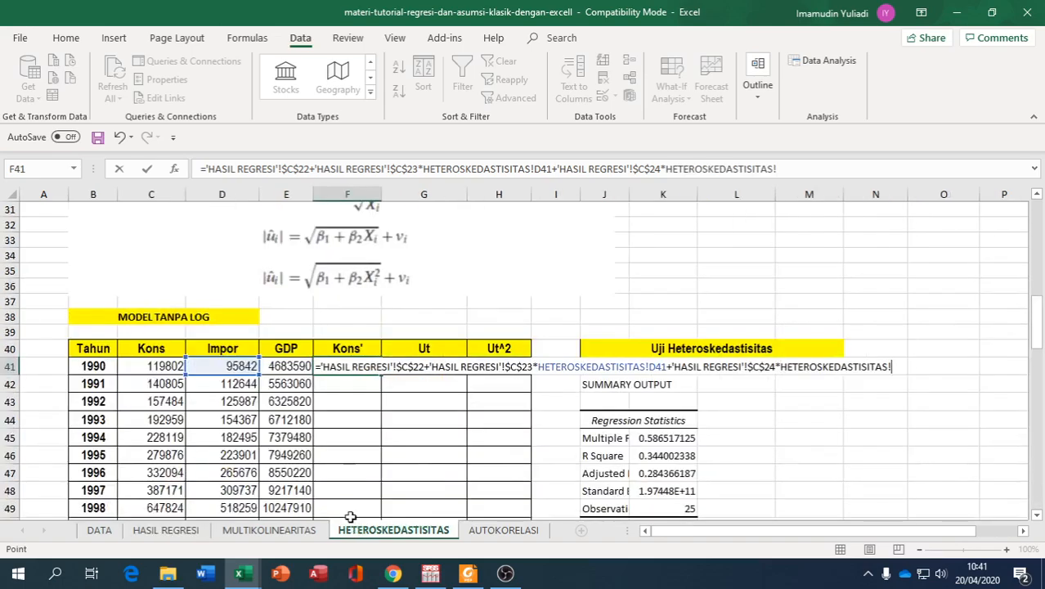
pyautogui.click(293, 366)
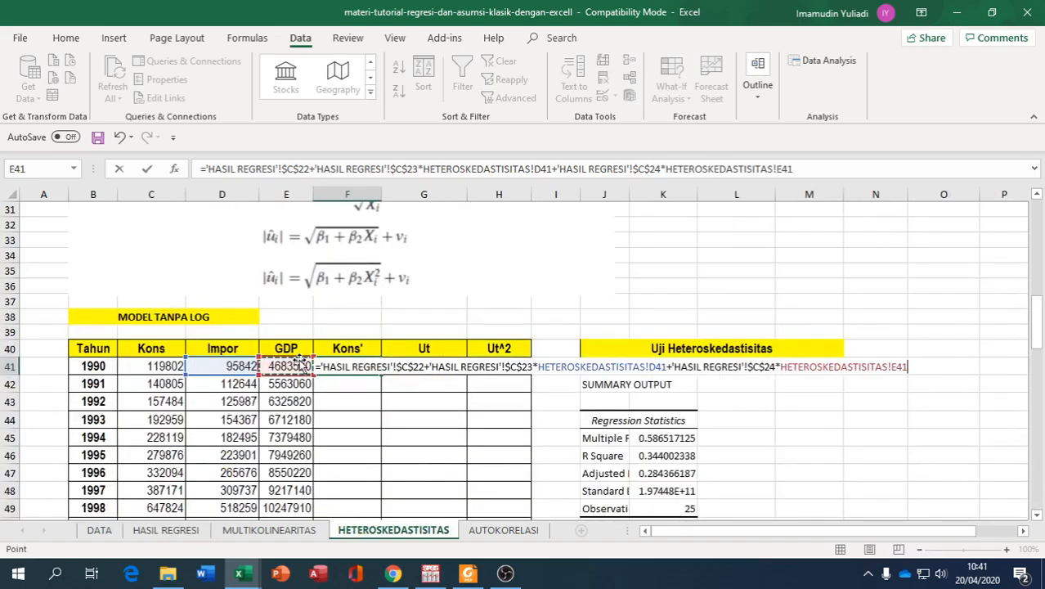
pyautogui.press('Return')
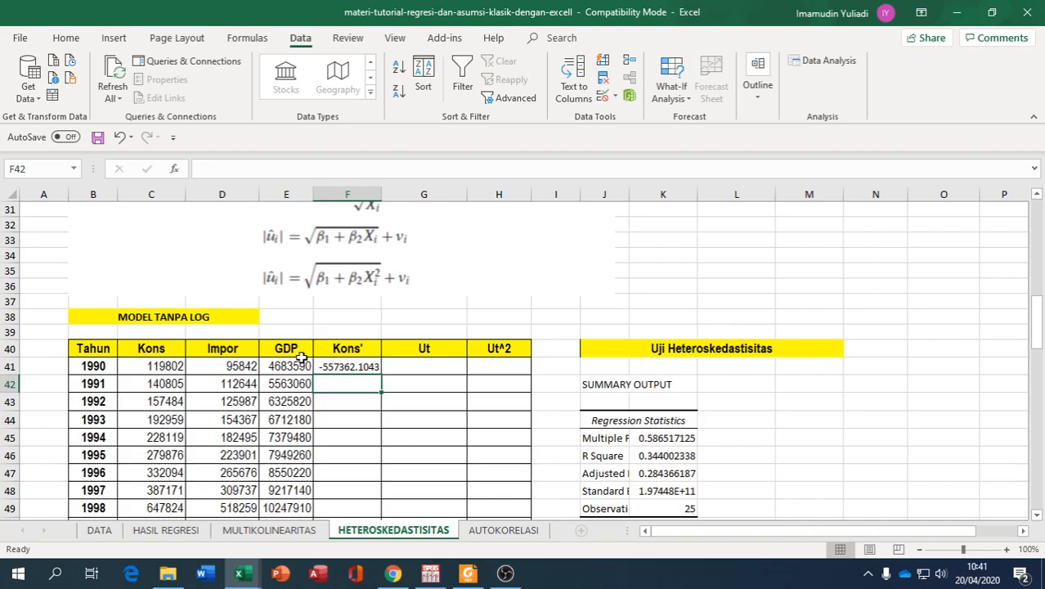
# - Check the Kons' total in F66 against the Kons total in C66 with only the 1990 formula entered
pyautogui.click(350, 365)
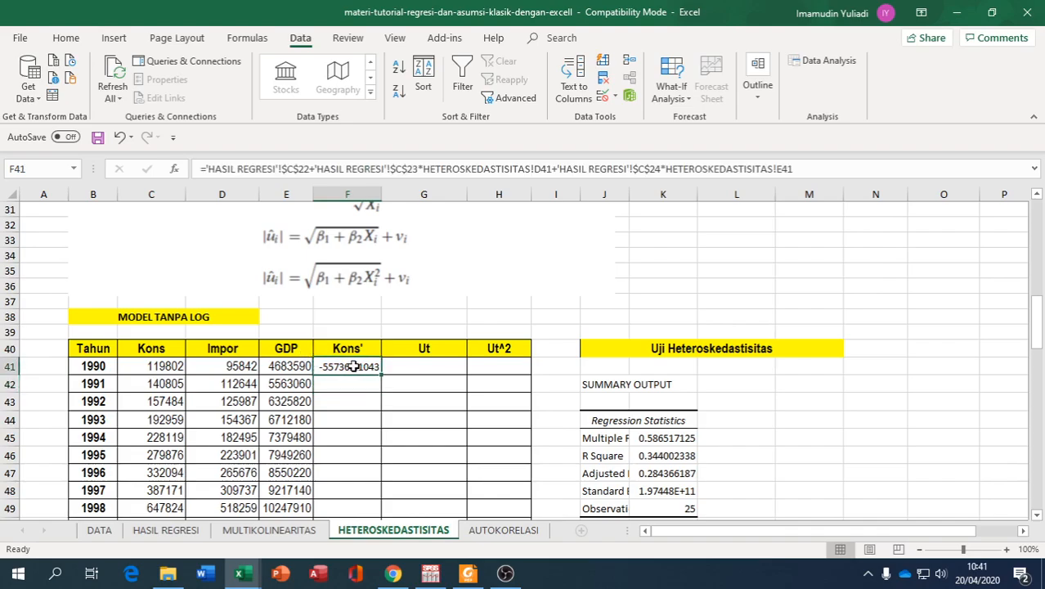
pyautogui.scroll(-6, 382, 375)
pyautogui.scroll(-3, 382, 375)
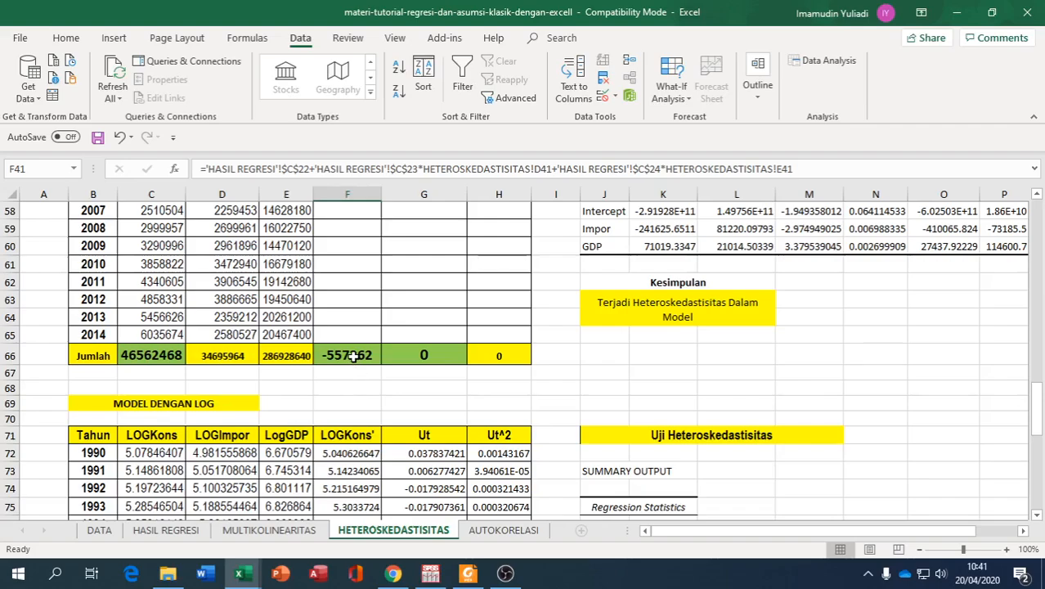
pyautogui.click(351, 357)
pyautogui.click(158, 356)
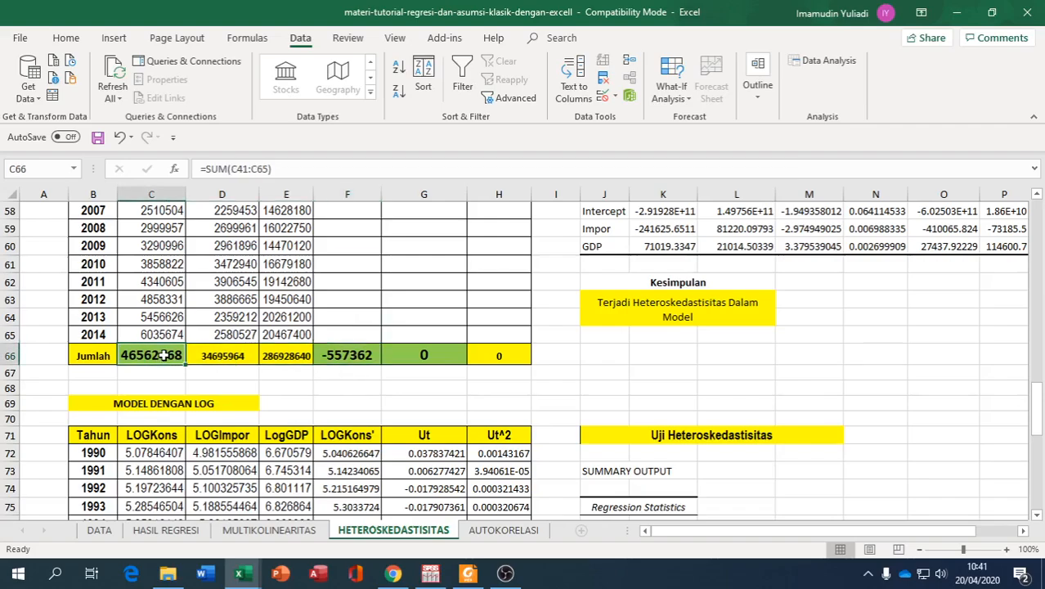
pyautogui.click(329, 357)
# - Fill the Kons' formula from F41 down to F65 and compare the Jumlah totals in C66 and F66
pyautogui.scroll(3, 248, 372)
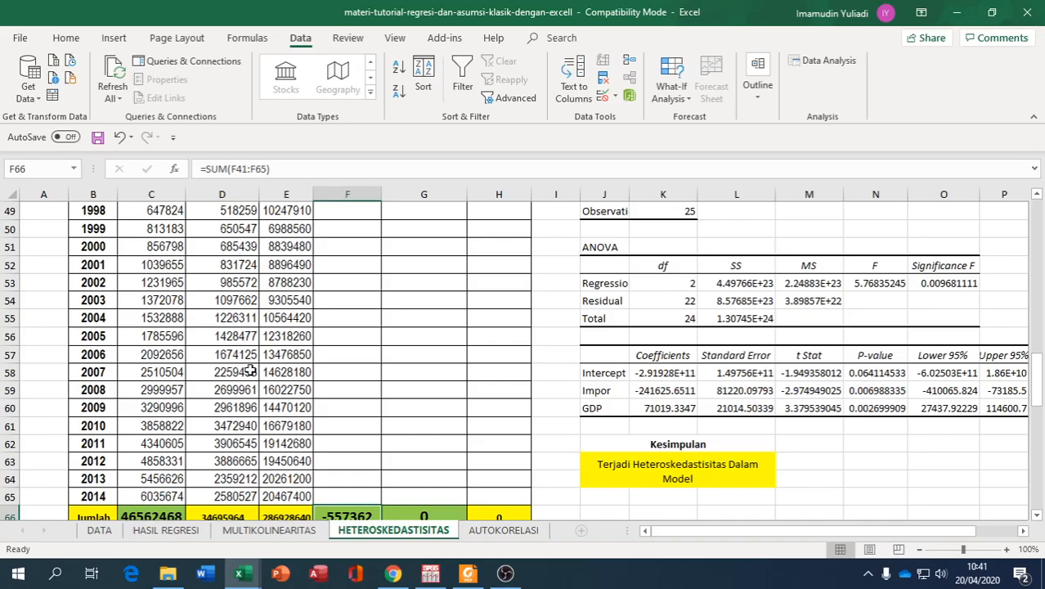
pyautogui.scroll(5, 249, 371)
pyautogui.click(372, 319)
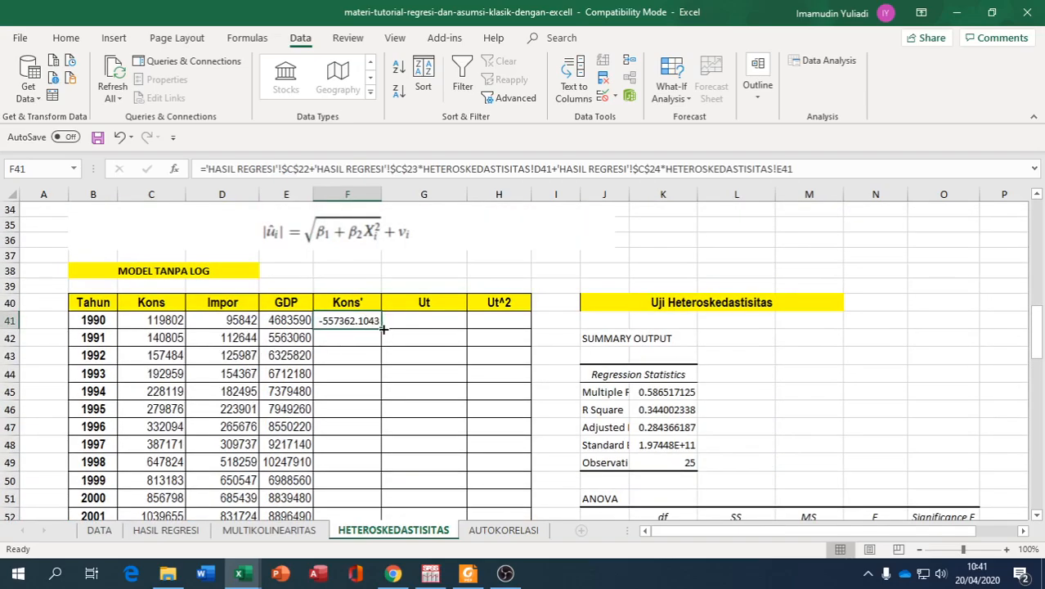
pyautogui.moveTo(382, 328); pyautogui.dragTo(380, 467)
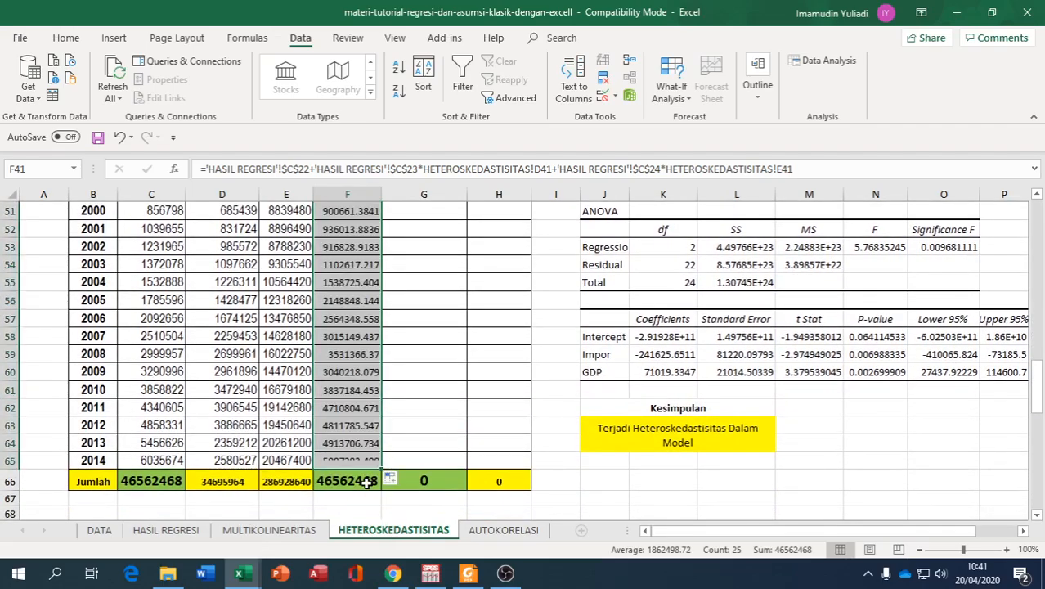
pyautogui.click(176, 483)
pyautogui.click(327, 478)
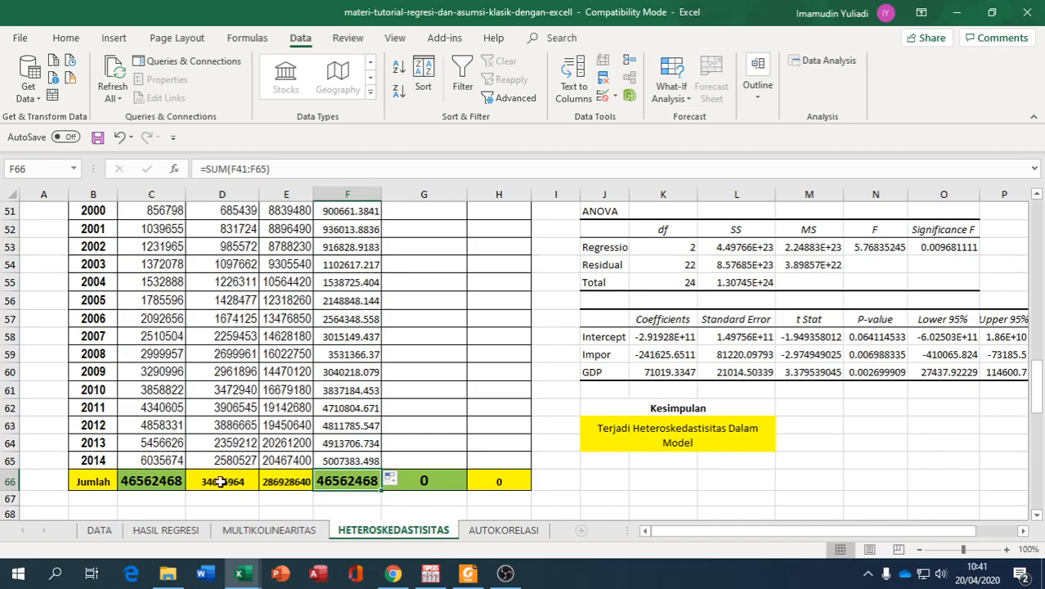
pyautogui.click(168, 481)
pyautogui.click(343, 481)
# - Calculate Ut in G41 with =C41-F41 and fill the formula down to 2014 in G65
pyautogui.scroll(2, 348, 479)
pyautogui.scroll(5, 348, 478)
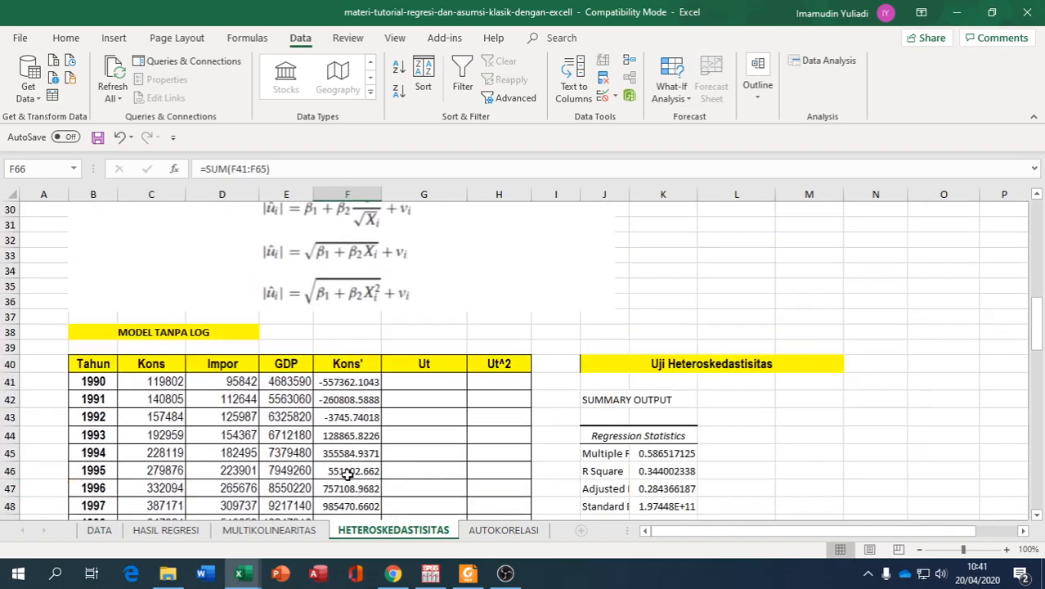
pyautogui.click(418, 382)
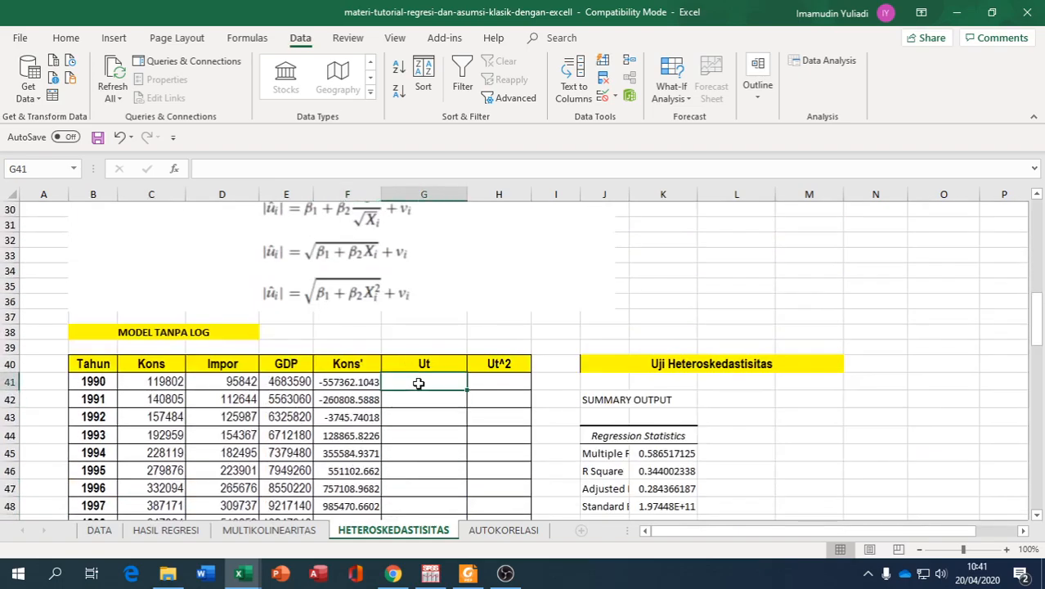
pyautogui.write('=')
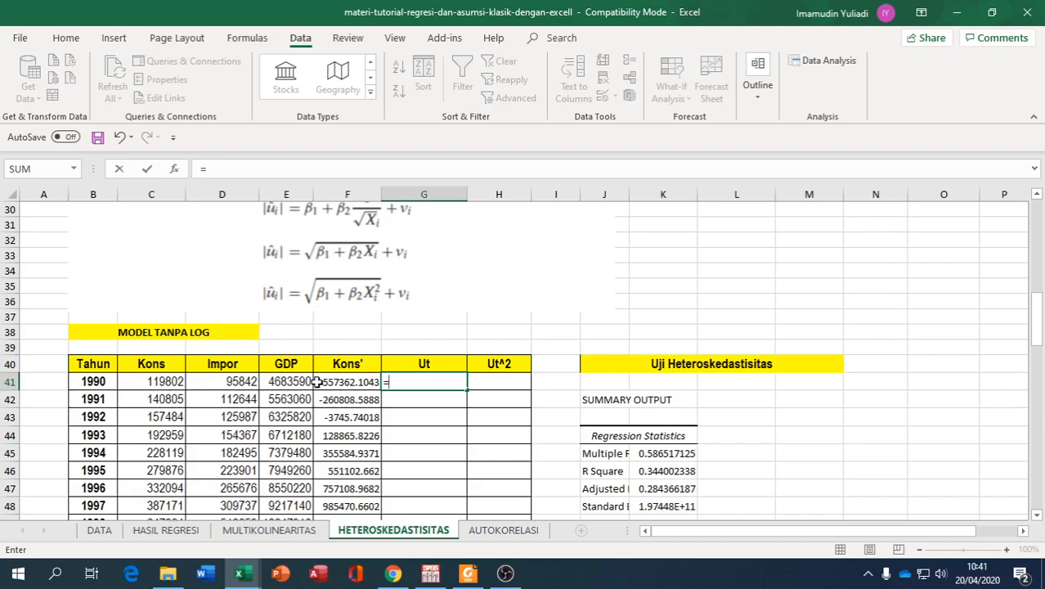
pyautogui.click(167, 382)
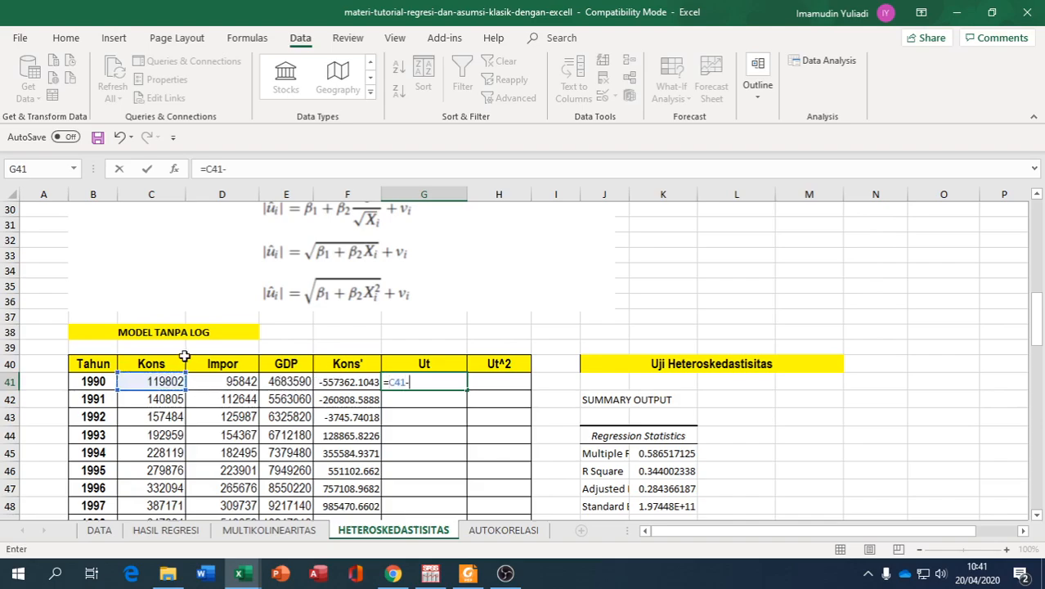
pyautogui.write('-')
pyautogui.click(339, 381)
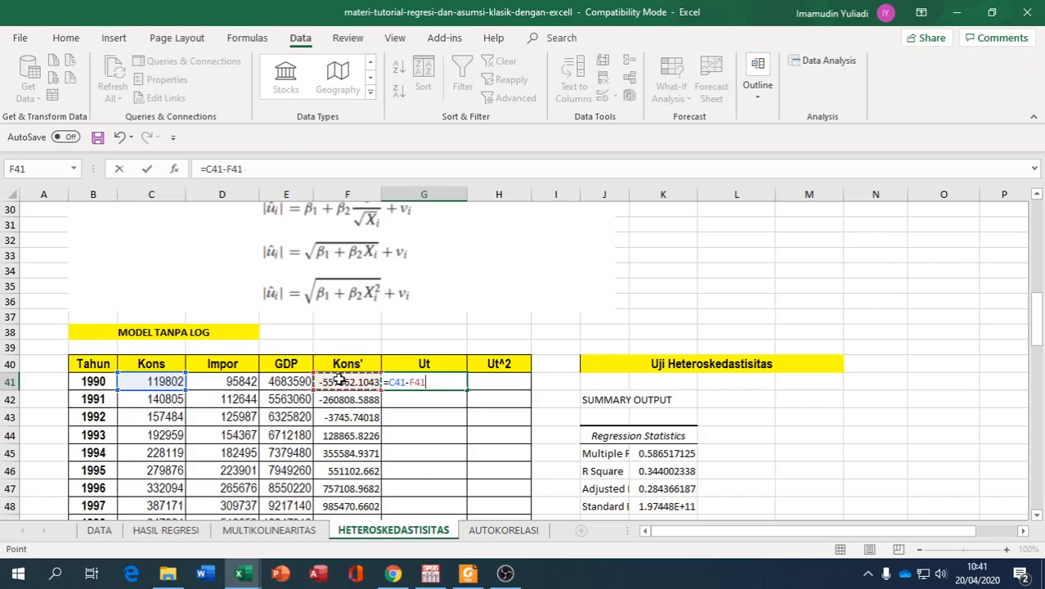
pyautogui.press('Return')
pyautogui.click(416, 379)
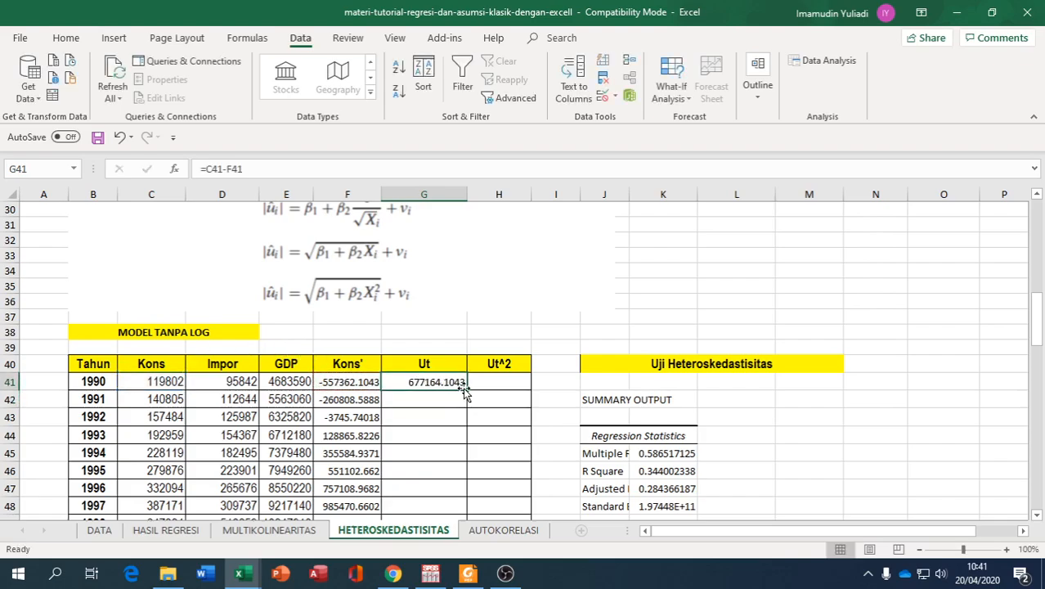
pyautogui.moveTo(467, 390); pyautogui.dragTo(455, 482)
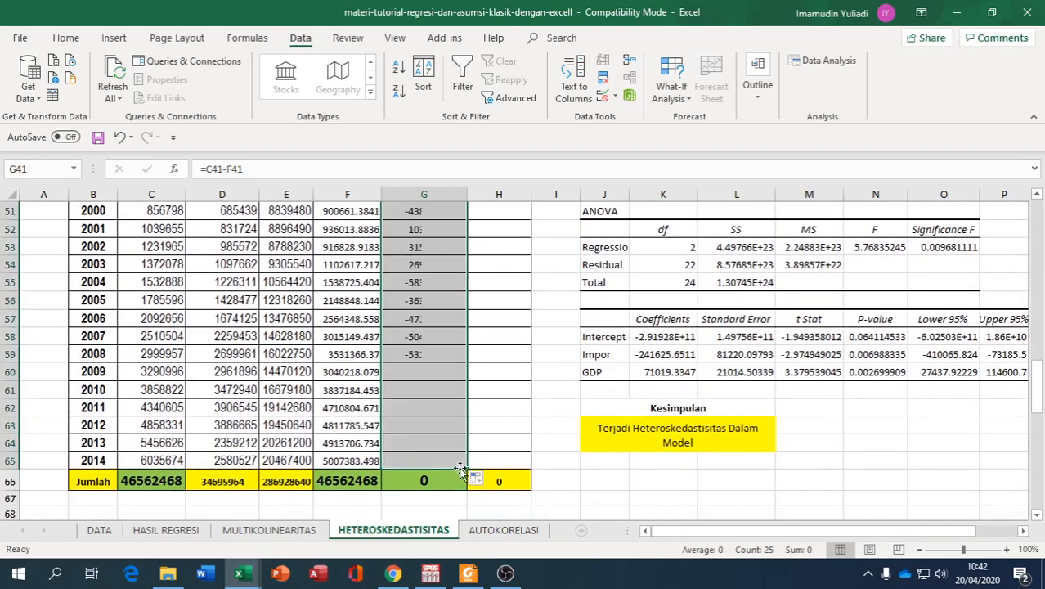
# - Calculate Ut^2 for 1990 in H41 with the formula =G41^2
pyautogui.scroll(7, 429, 340)
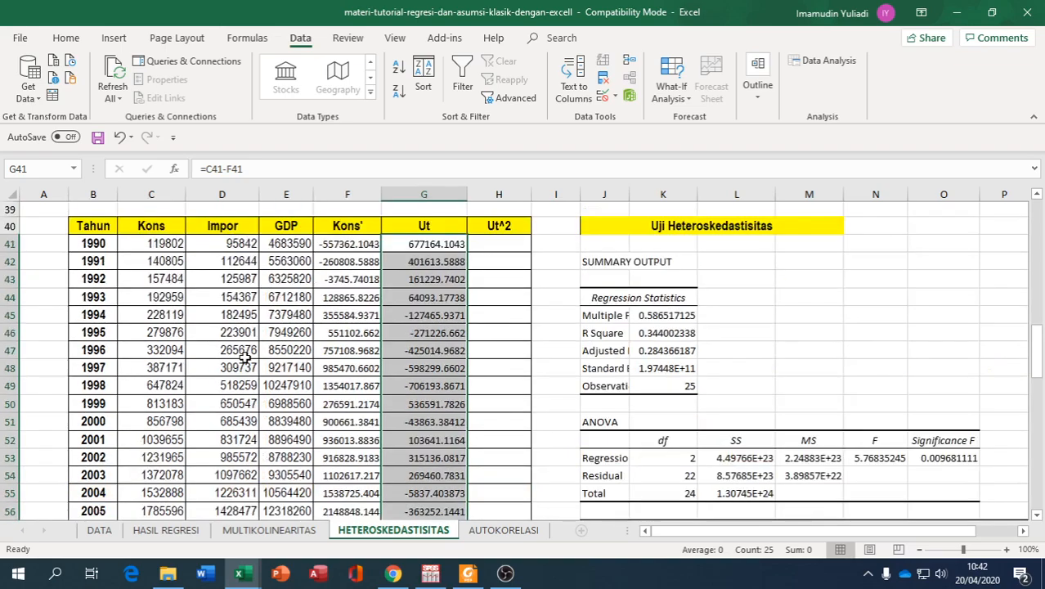
pyautogui.click(486, 385)
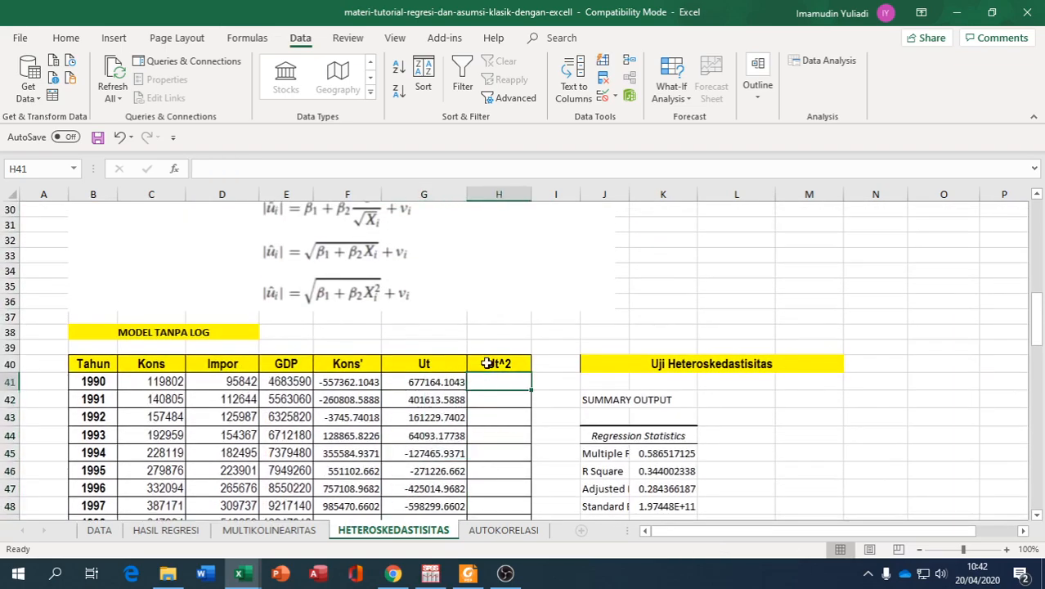
pyautogui.write('=')
pyautogui.click(461, 380)
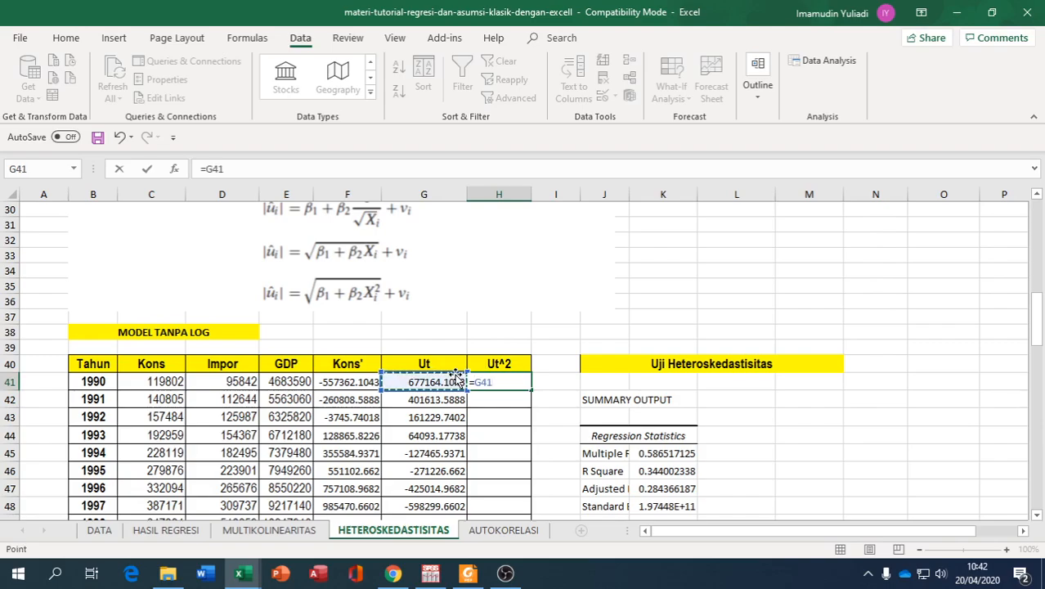
pyautogui.write('^')
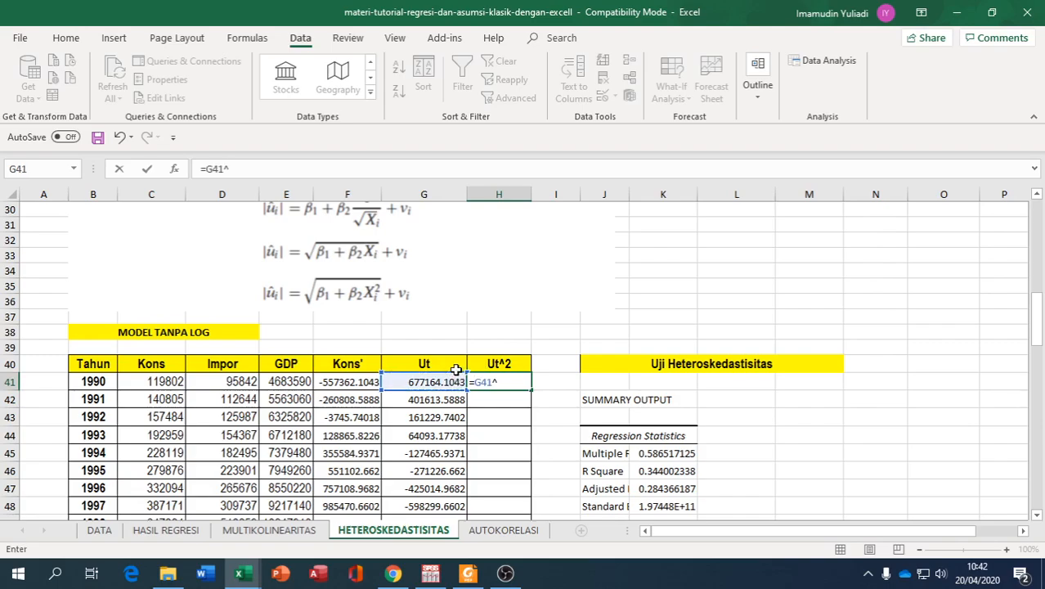
pyautogui.write('2')
pyautogui.press('Return')
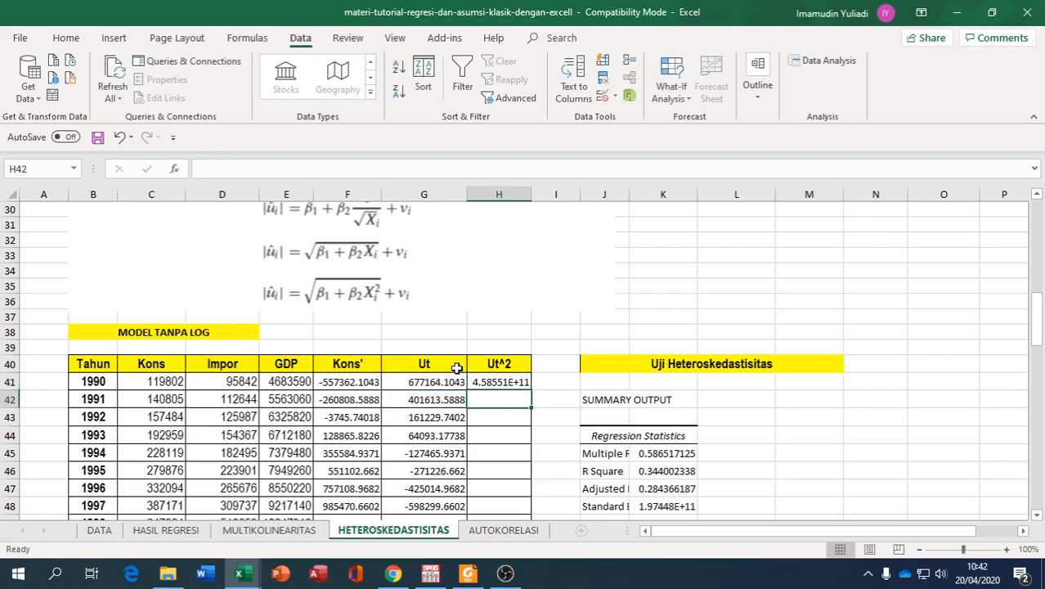
# - Fill the Ut^2 formula from H41 down to 2014 in H65
pyautogui.scroll(-1, 334, 243)
pyautogui.scroll(-4, 466, 249)
pyautogui.scroll(2, 477, 254)
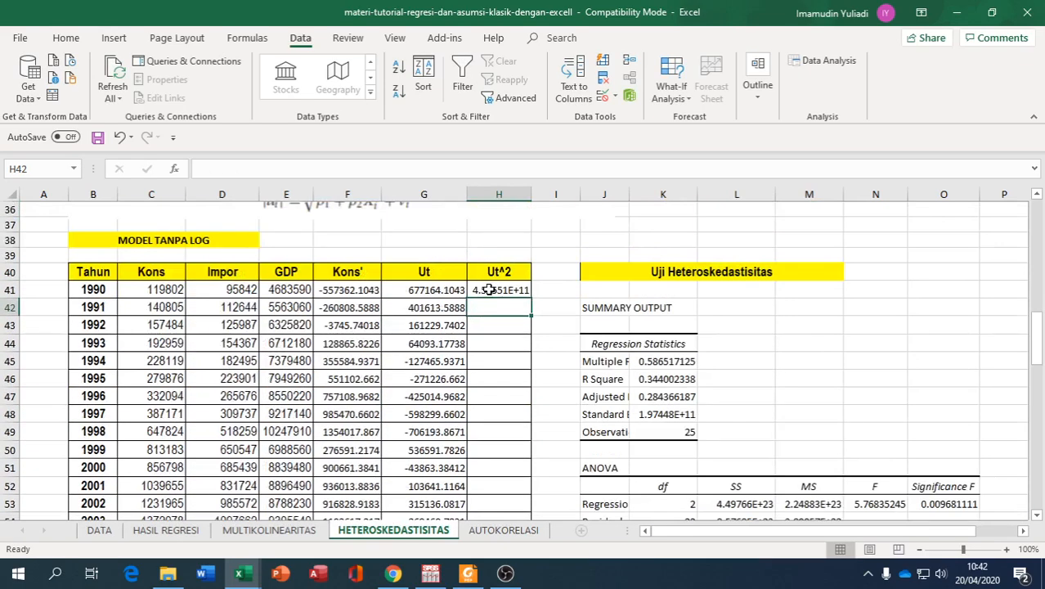
pyautogui.click(489, 290)
pyautogui.moveTo(531, 298); pyautogui.dragTo(531, 467)
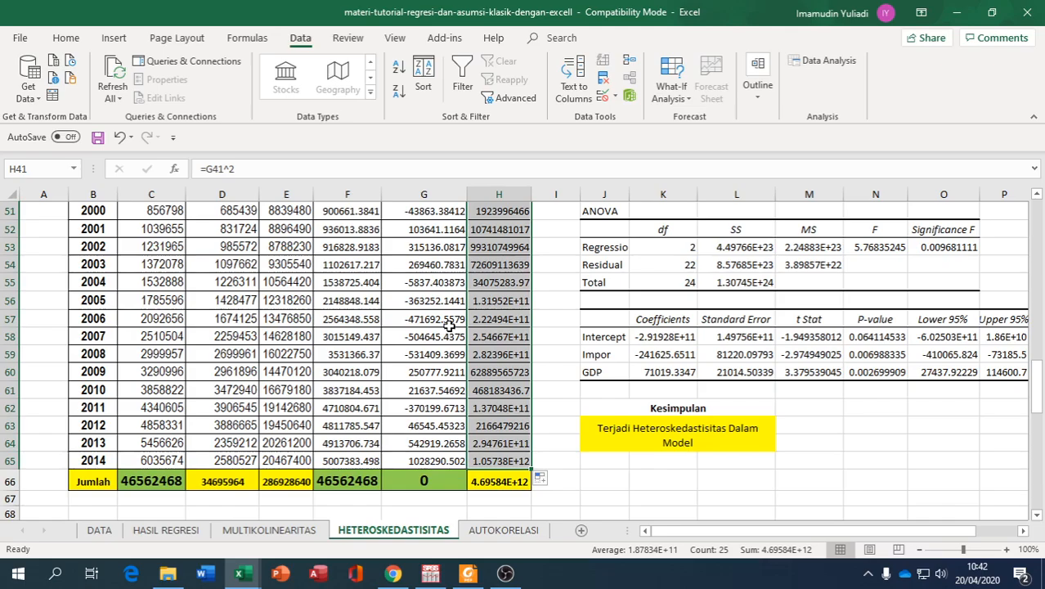
# - Start a Regression from the Data Analysis tools for the heteroskedasticity test of the model without logs
pyautogui.scroll(7, 455, 342)
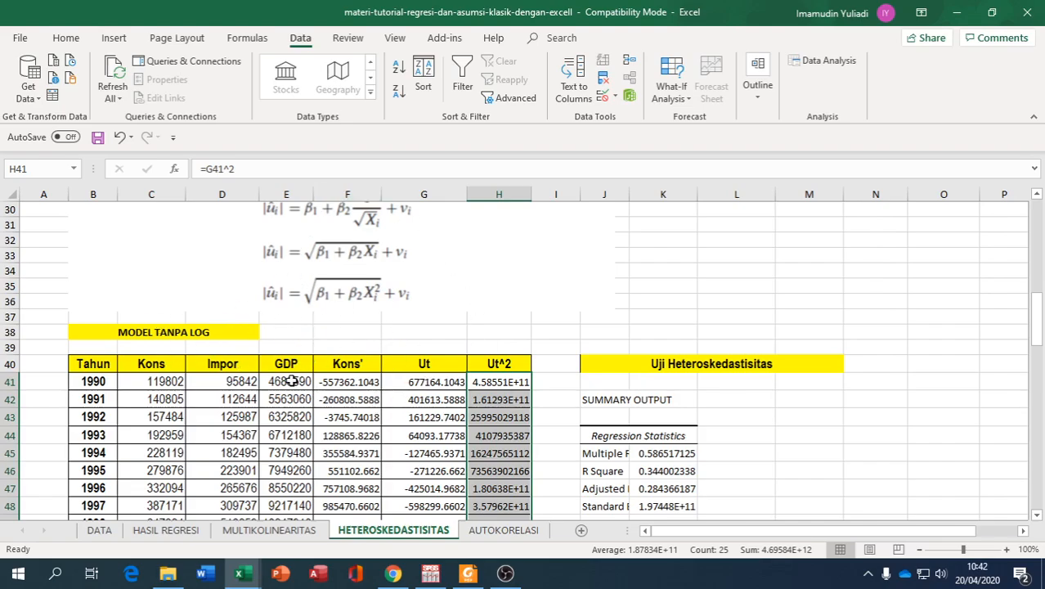
pyautogui.scroll(8, 291, 381)
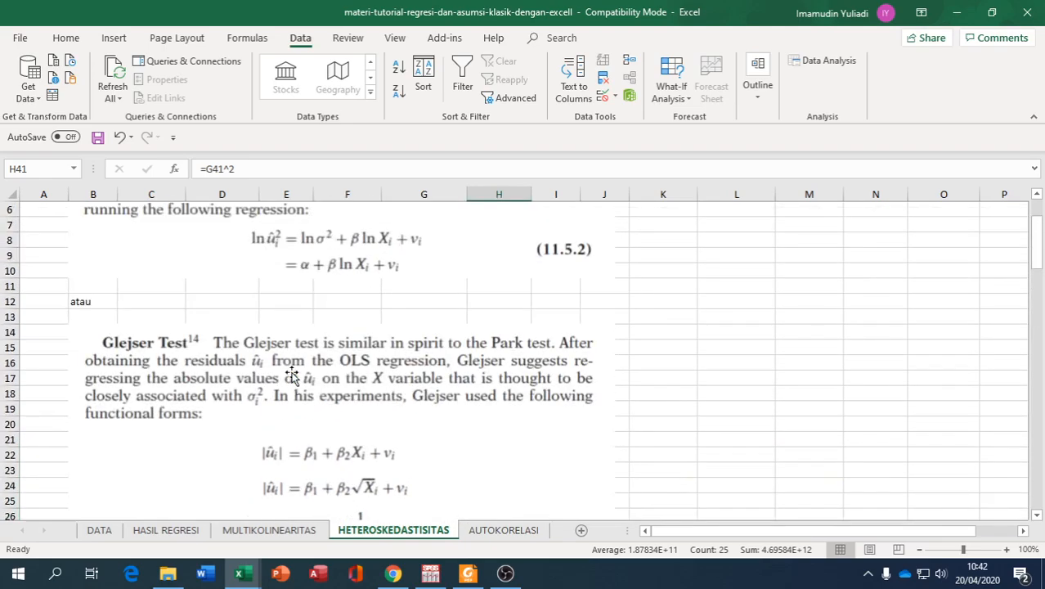
pyautogui.scroll(-2, 312, 499)
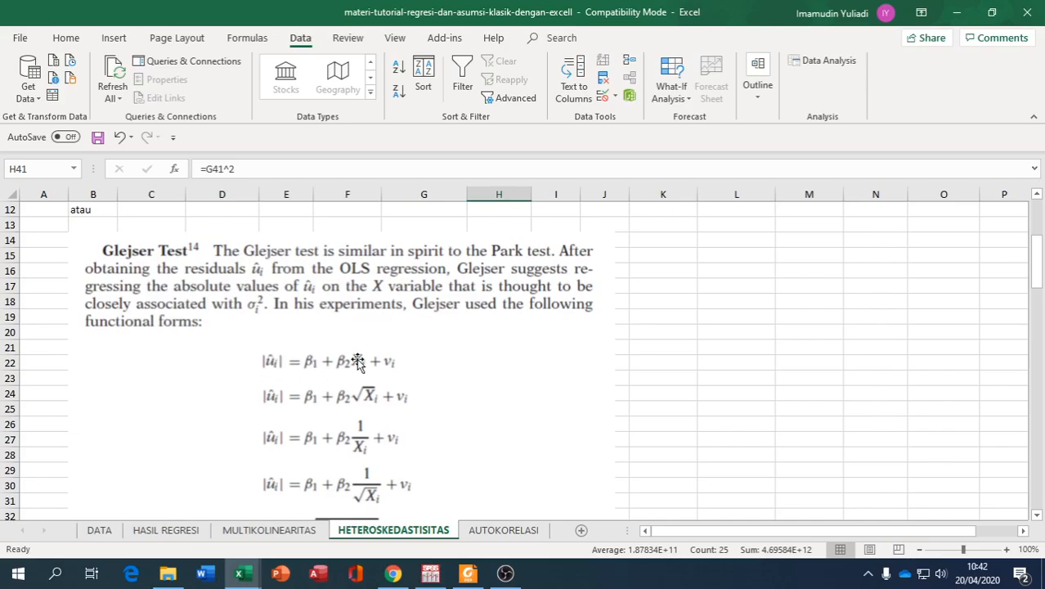
pyautogui.scroll(-8, 293, 363)
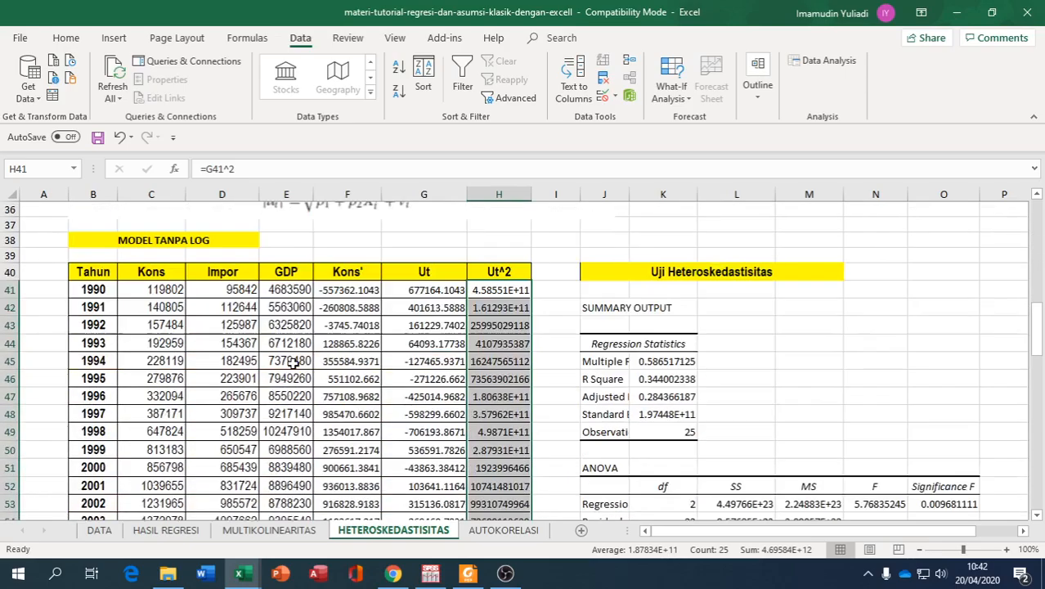
pyautogui.click(823, 62)
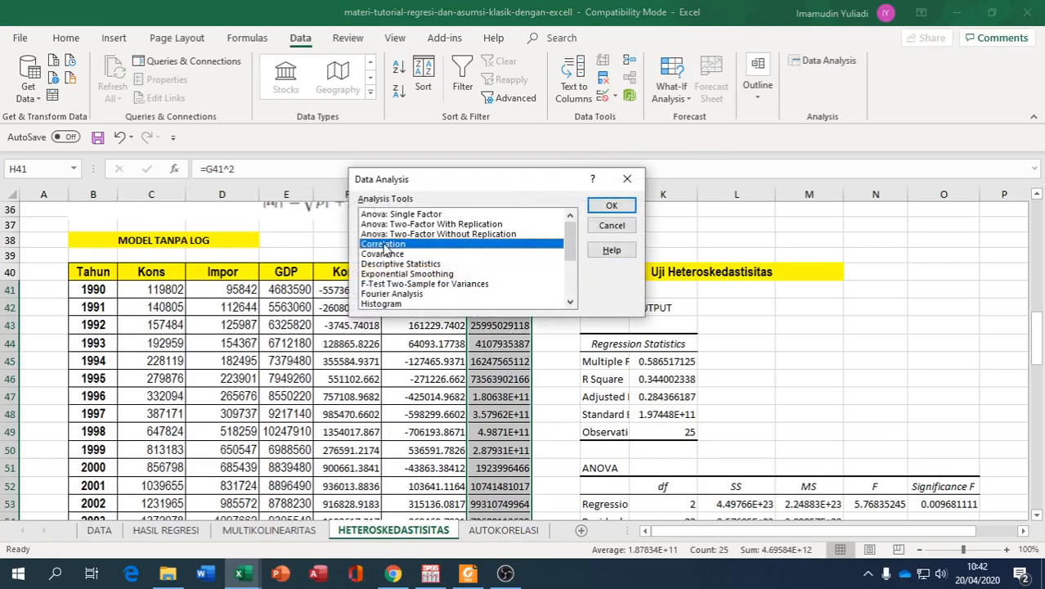
pyautogui.scroll(-3, 561, 283)
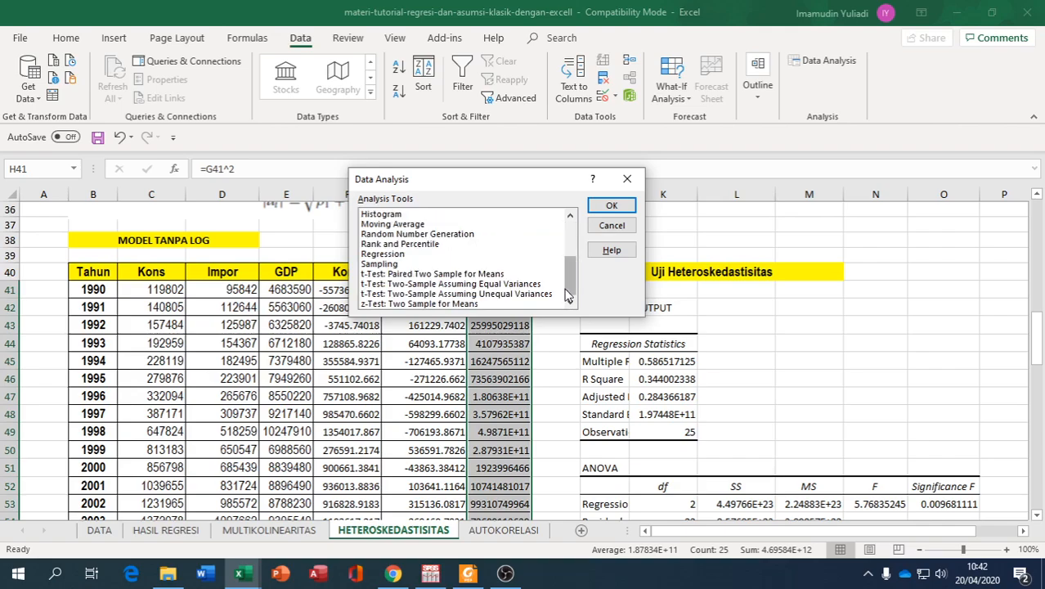
pyautogui.click(376, 255)
pyautogui.click(611, 206)
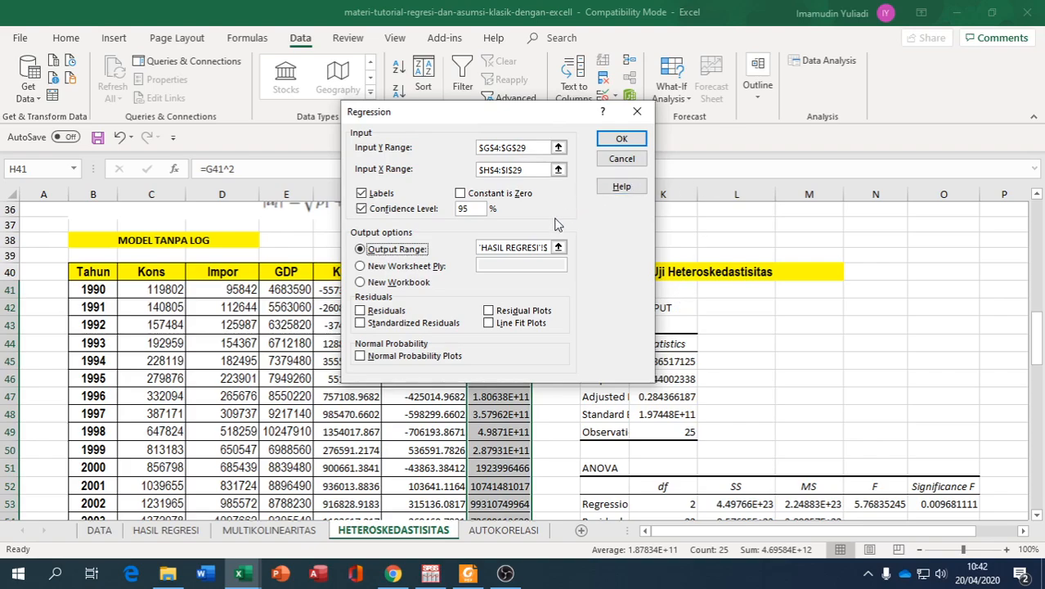
# - Set the regression's Y input range to the Ut^2 column including its header, $H$40:$H$65
pyautogui.click(557, 148)
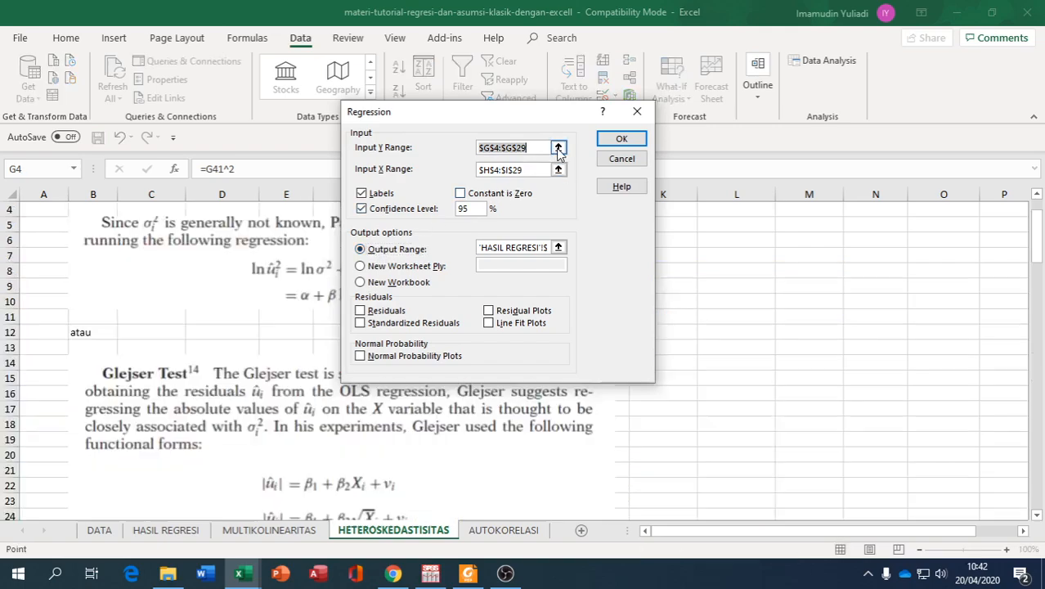
pyautogui.click(558, 148)
pyautogui.scroll(-9, 549, 315)
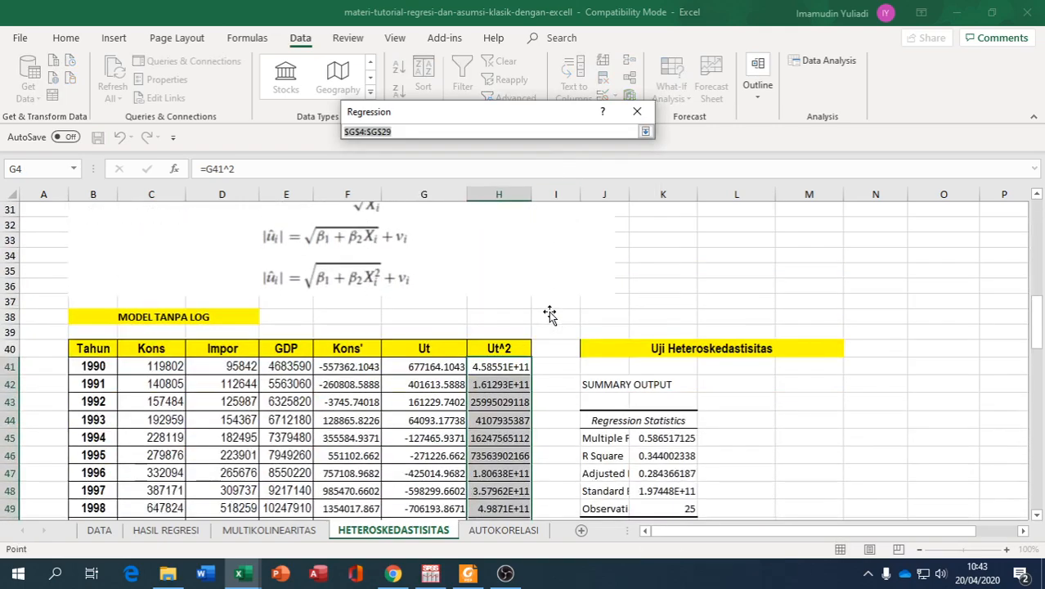
pyautogui.moveTo(508, 347); pyautogui.dragTo(515, 460)
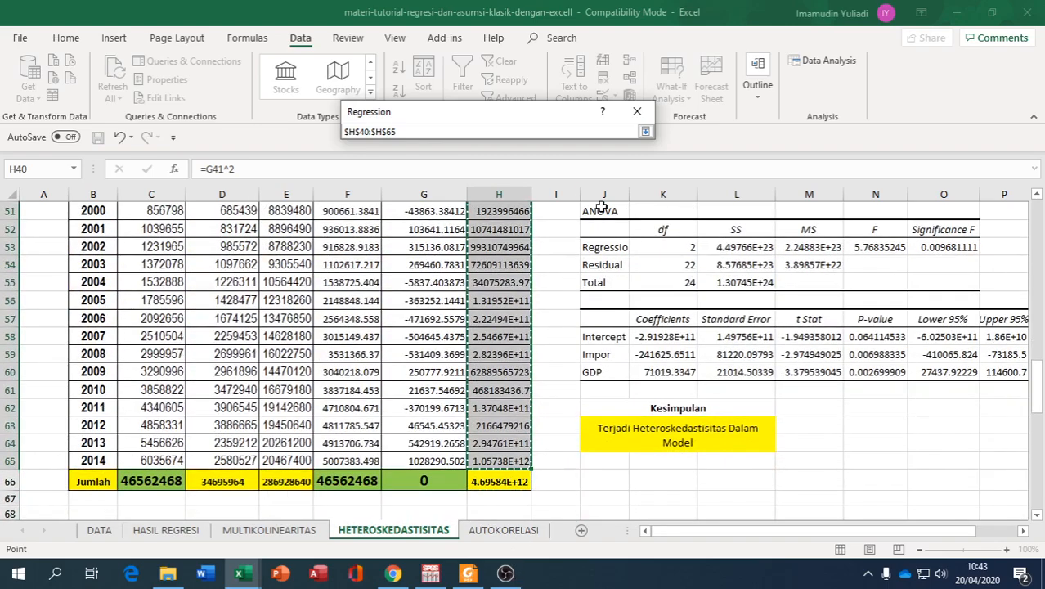
pyautogui.click(645, 132)
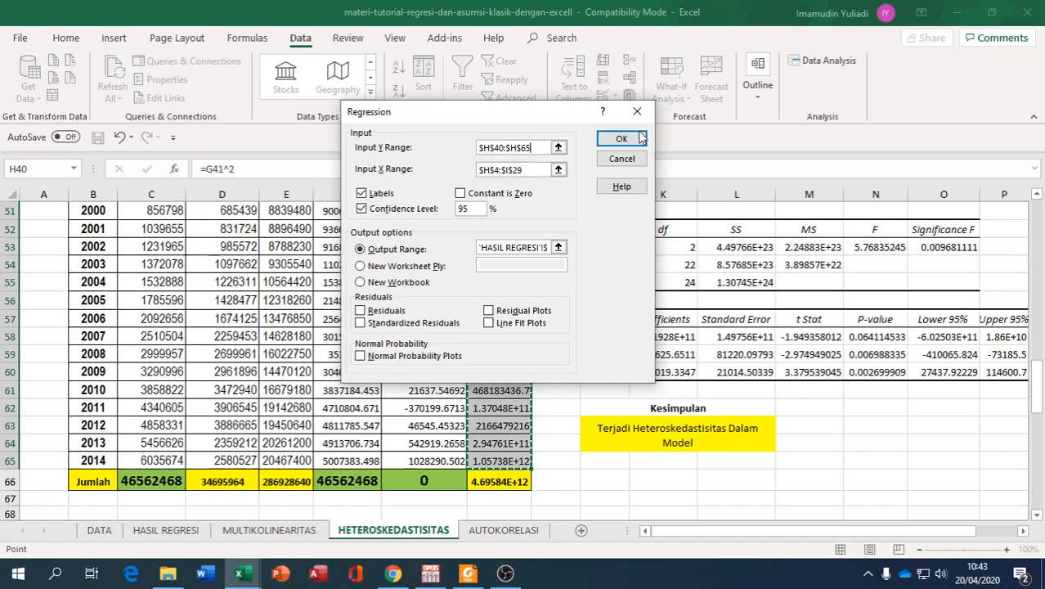
# - Set the regression's X input range to the Impor and GDP columns with their headers, $D$40:$E$65
pyautogui.click(559, 173)
pyautogui.scroll(-9, 459, 295)
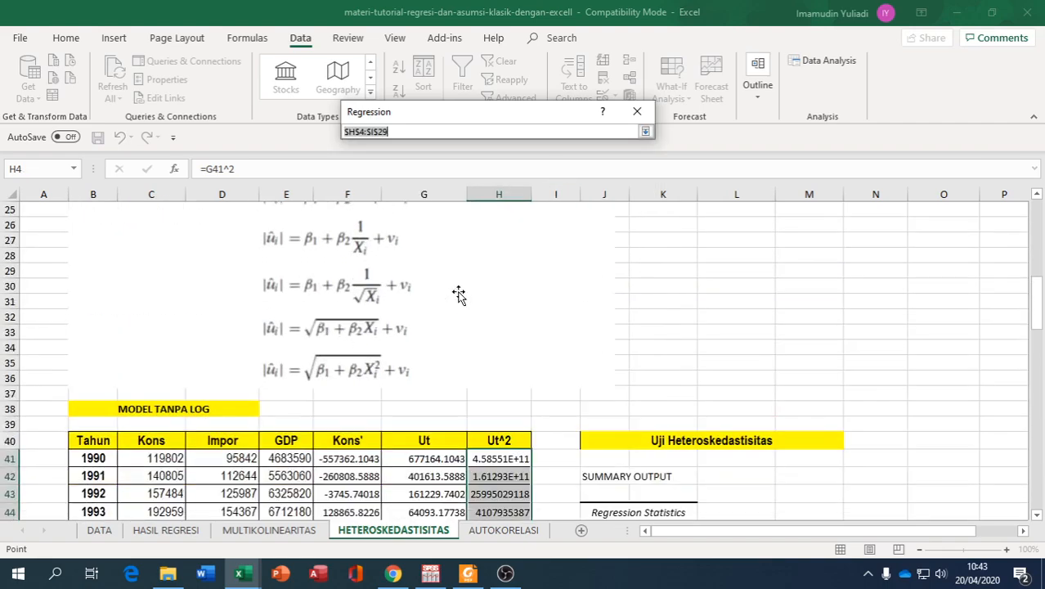
pyautogui.moveTo(232, 354); pyautogui.dragTo(289, 462)
pyautogui.click(645, 131)
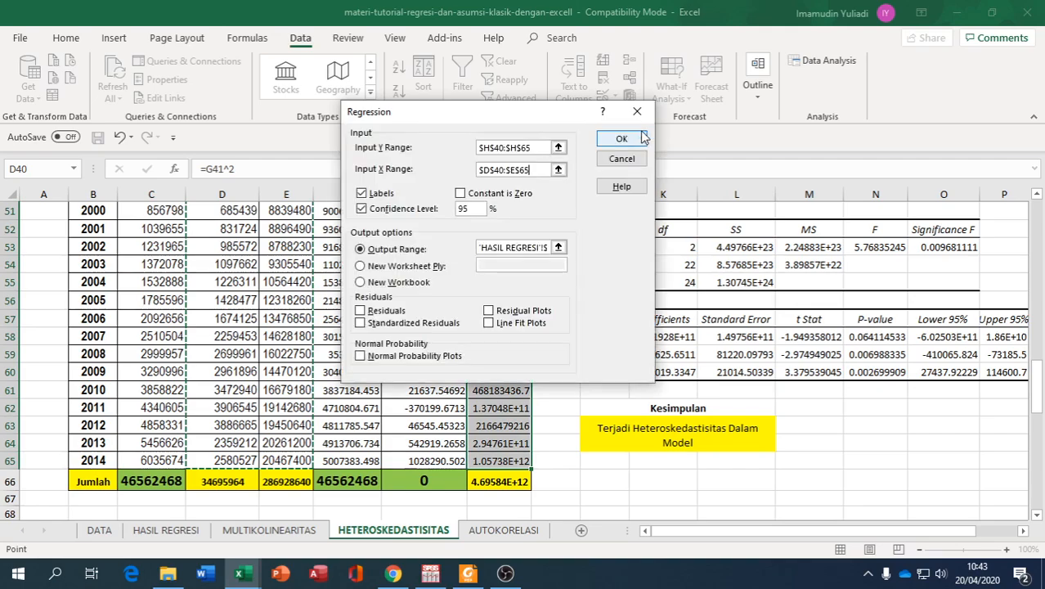
# - Set the output range to J42 on the HETEROSKEDASTISITAS sheet and run the regression, overwriting the existing data there
pyautogui.click(558, 247)
pyautogui.scroll(4, 650, 304)
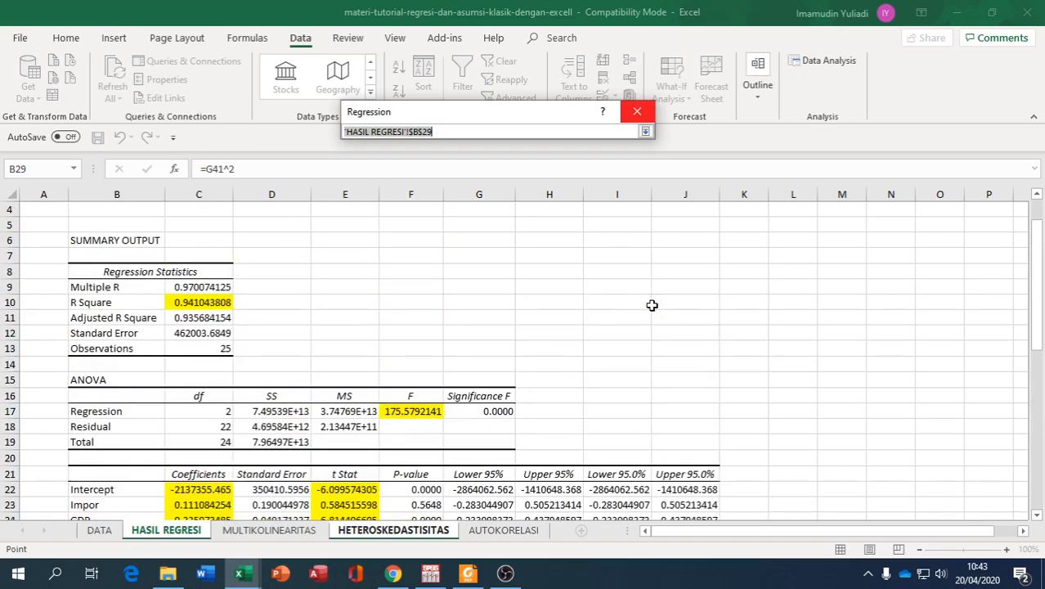
pyautogui.scroll(1, 497, 505)
pyautogui.scroll(-20, 496, 490)
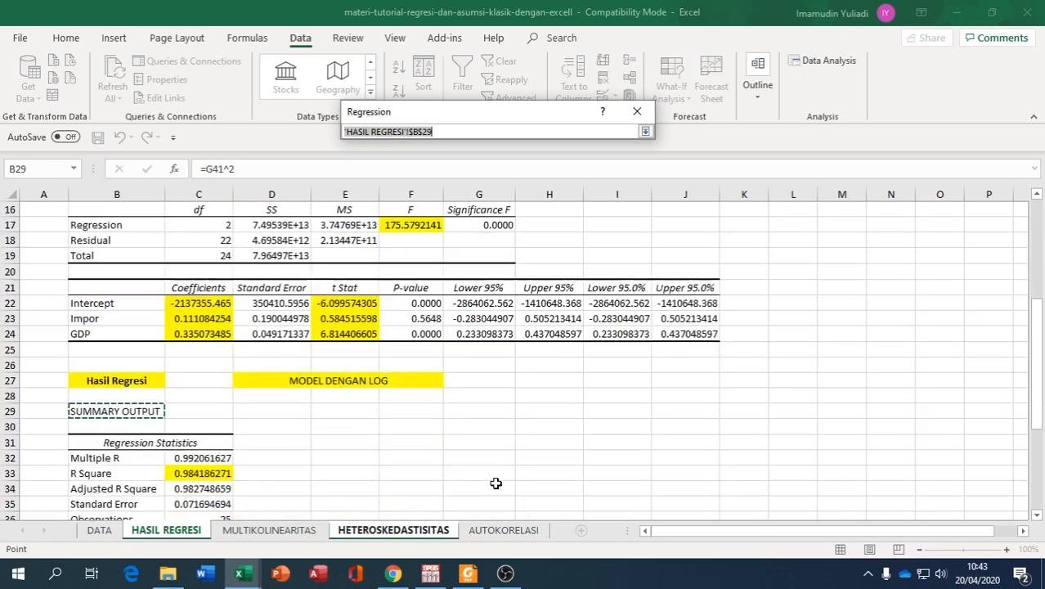
pyautogui.click(419, 530)
pyautogui.scroll(12, 590, 434)
pyautogui.scroll(-8, 593, 431)
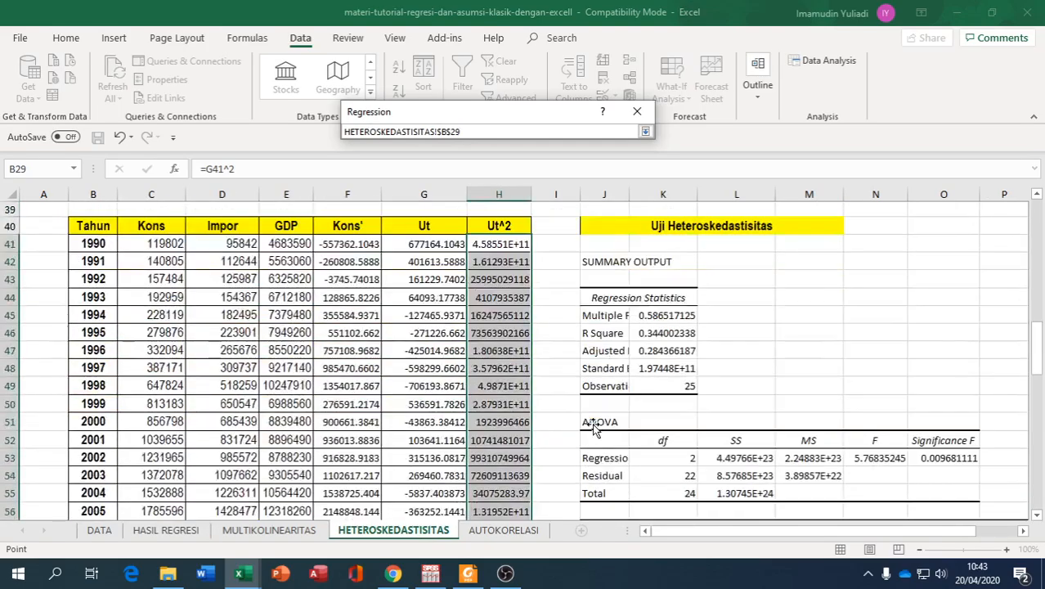
pyautogui.click(595, 261)
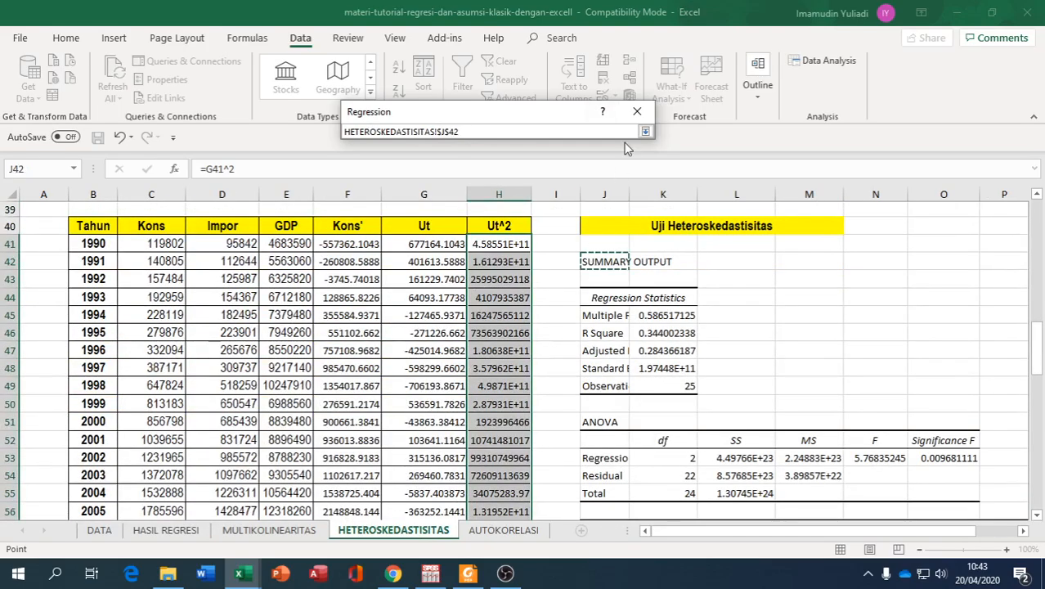
pyautogui.click(645, 133)
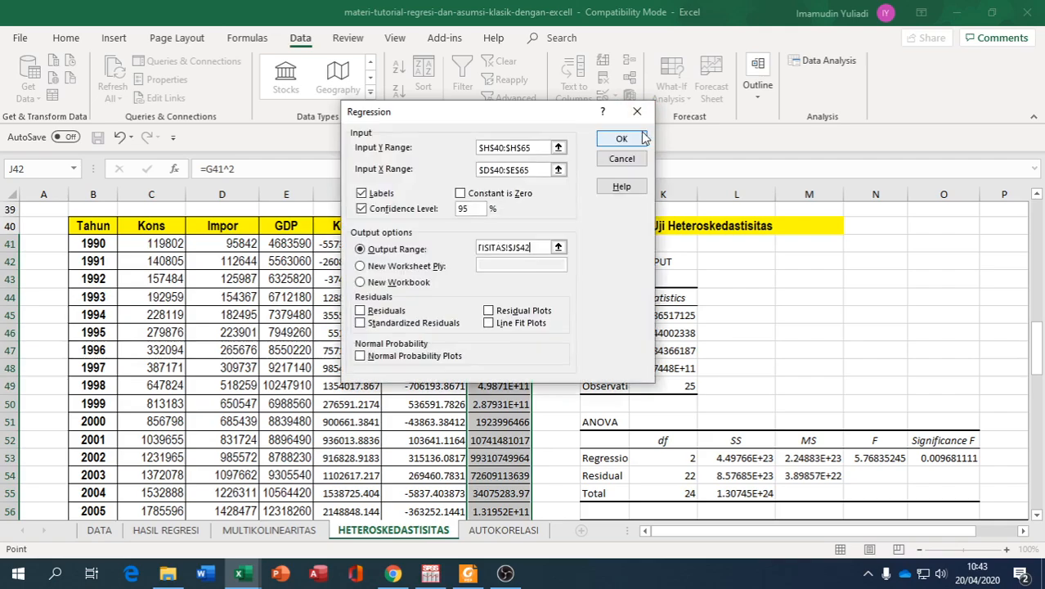
pyautogui.click(623, 139)
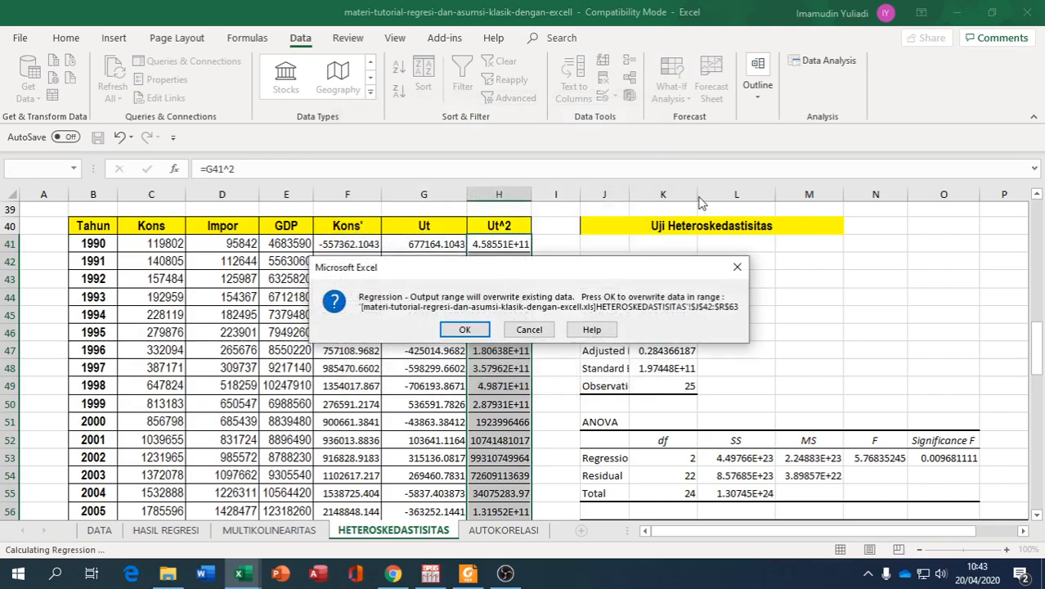
pyautogui.click(465, 329)
# - Examine the new regression output, checking the coefficient P-values and the ANOVA table's F and Significance F
pyautogui.scroll(-10, 603, 309)
pyautogui.scroll(7, 602, 309)
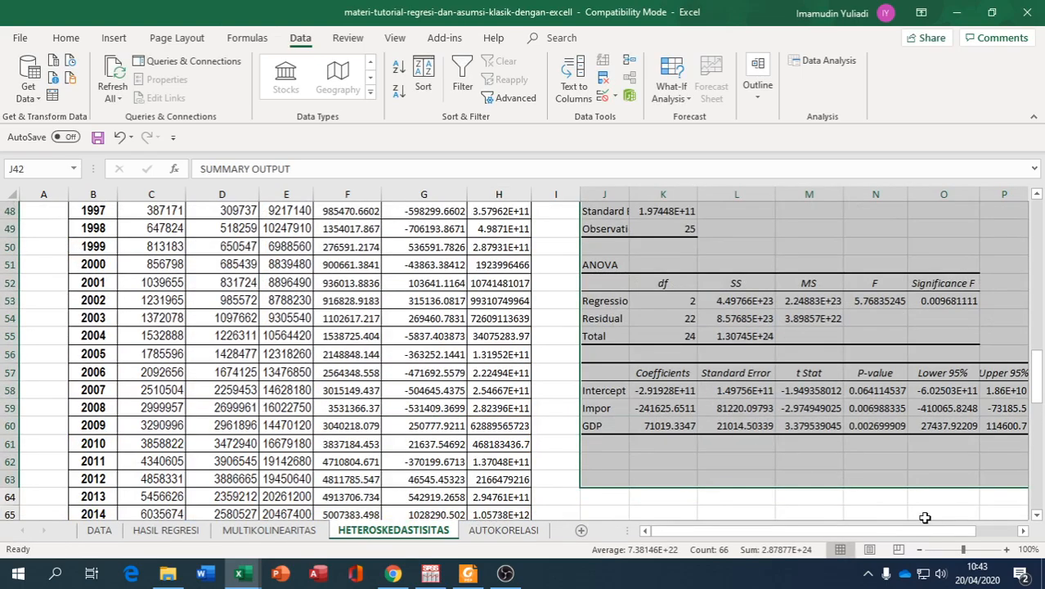
pyautogui.click(1025, 533)
pyautogui.click(1025, 533)
pyautogui.click(1025, 533)
pyautogui.click(1024, 533)
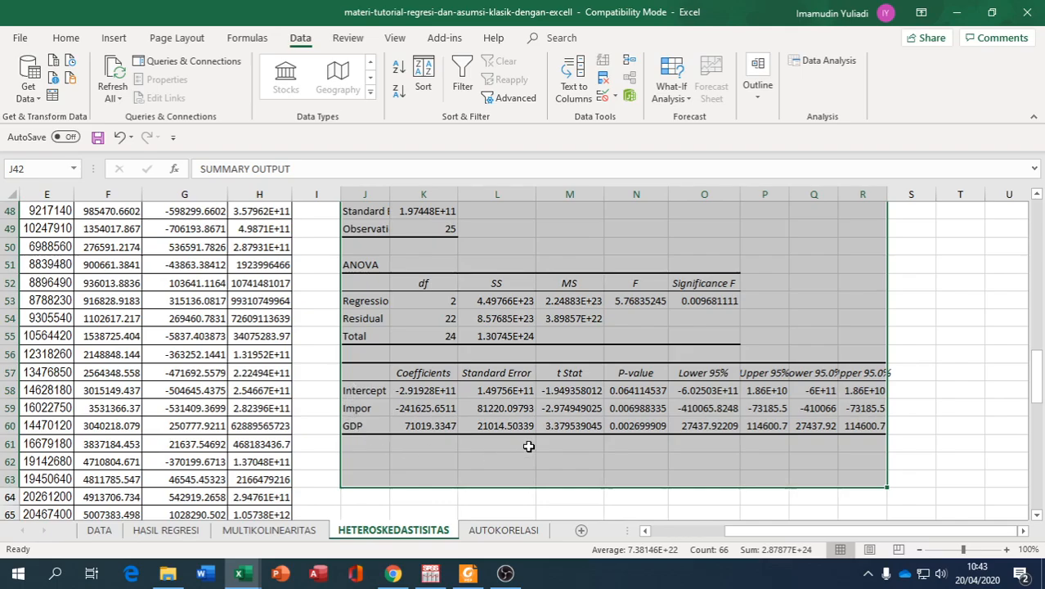
pyautogui.scroll(3, 529, 445)
pyautogui.scroll(-3, 531, 444)
pyautogui.moveTo(645, 389); pyautogui.dragTo(645, 425)
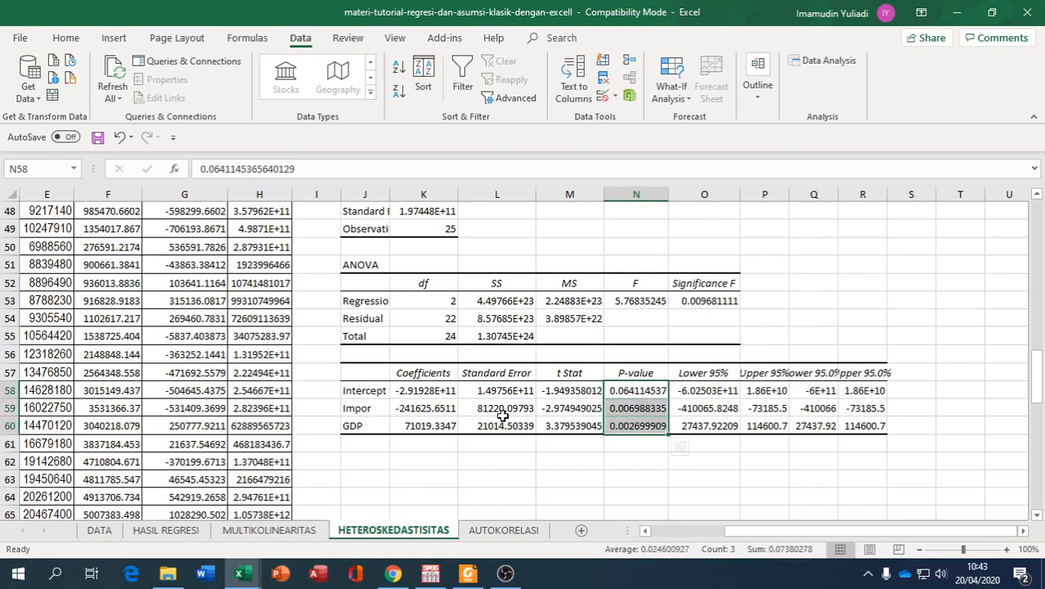
pyautogui.scroll(3, 502, 417)
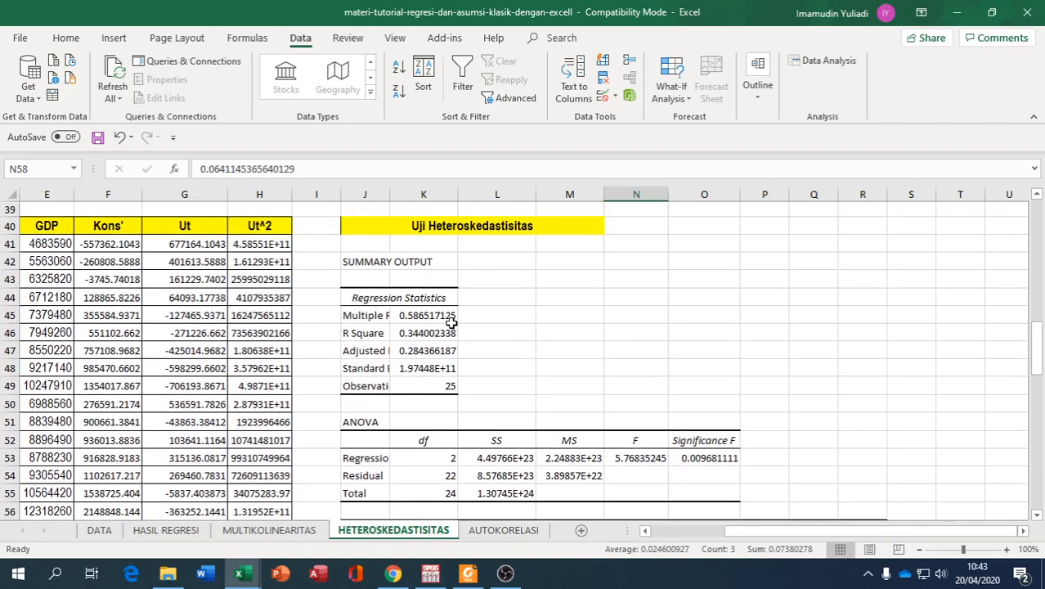
pyautogui.scroll(-3, 434, 298)
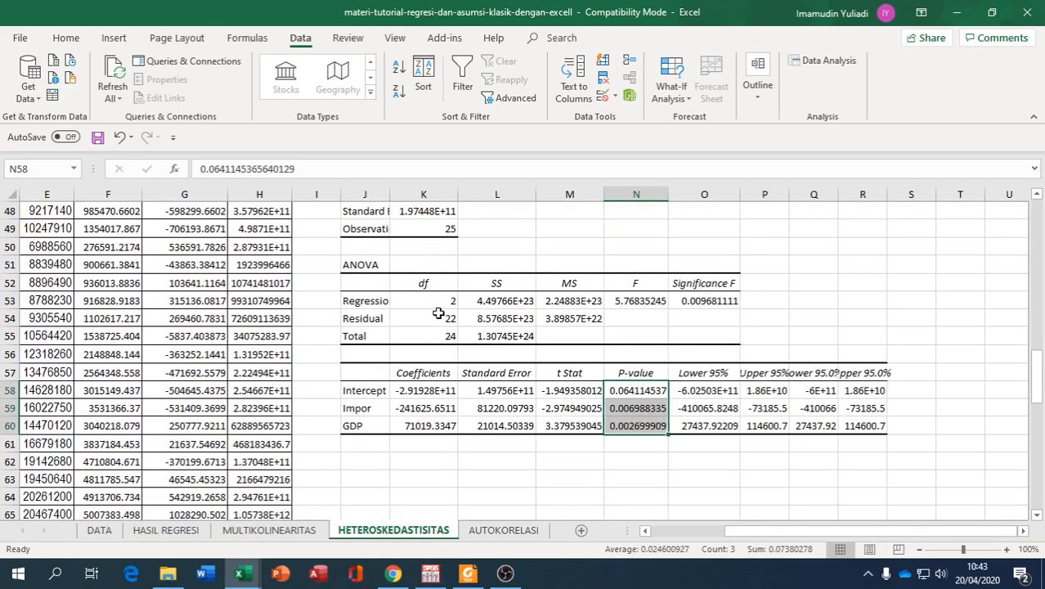
pyautogui.click(638, 300)
pyautogui.click(715, 302)
pyautogui.scroll(2, 697, 317)
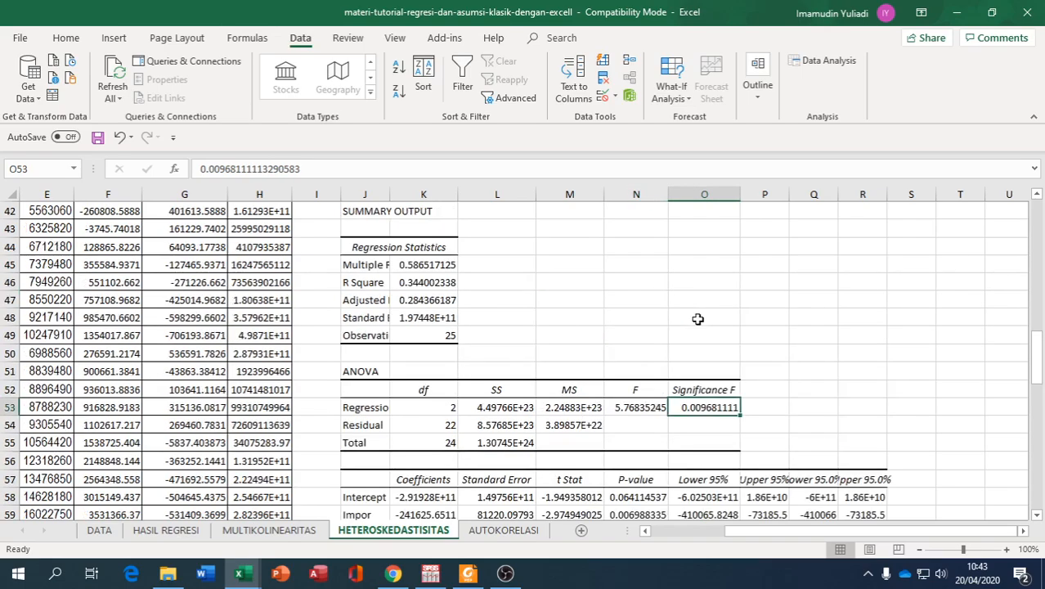
pyautogui.scroll(-1, 697, 318)
pyautogui.scroll(-2, 645, 456)
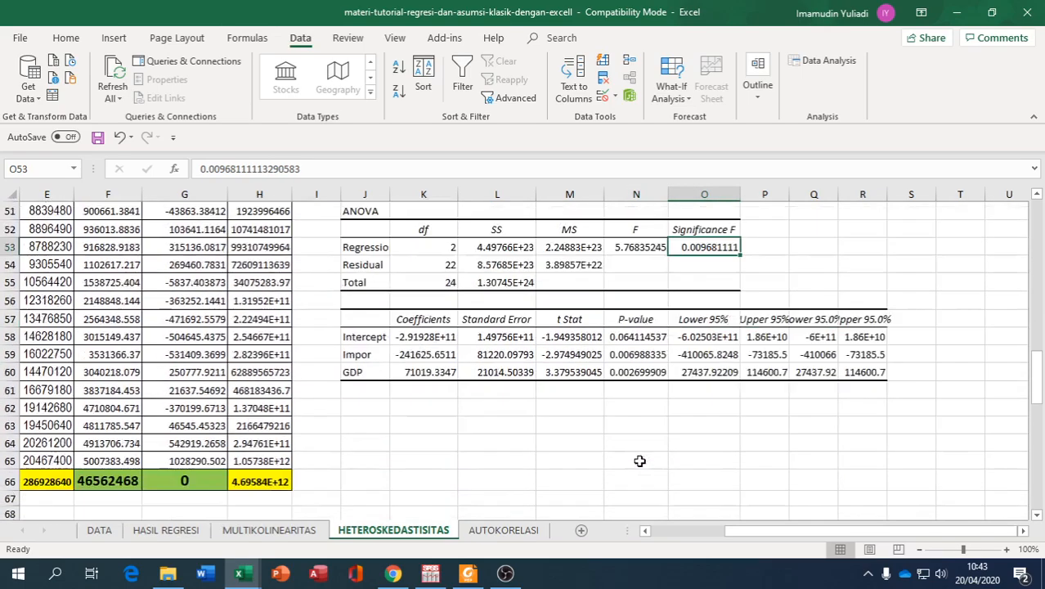
# - Fill the t Stat and P-value results for Intercept, Impor and GDP (M58:N60) with yellow
pyautogui.moveTo(570, 336); pyautogui.dragTo(646, 372)
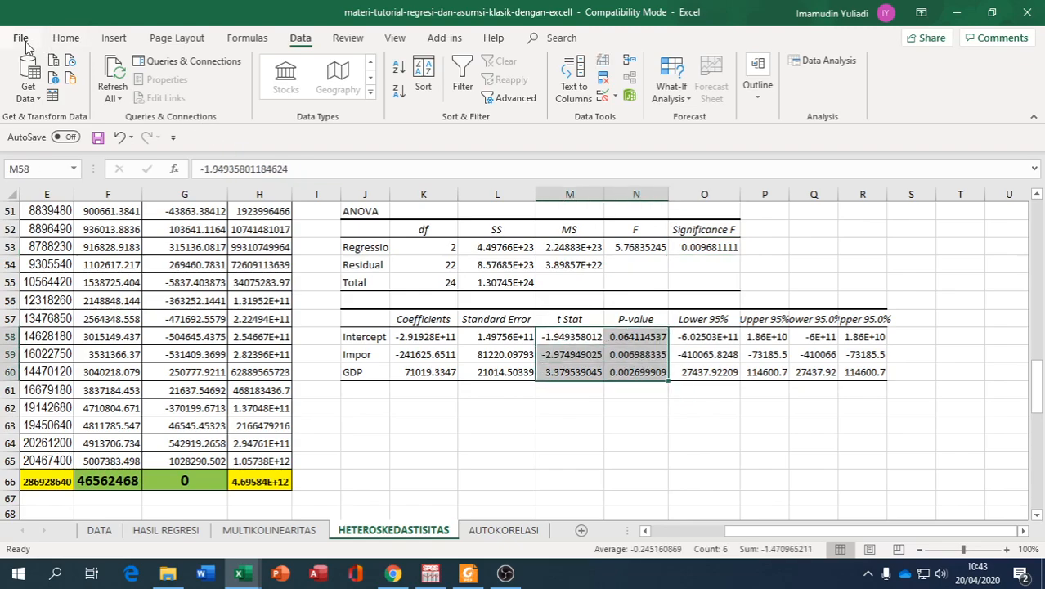
pyautogui.click(66, 38)
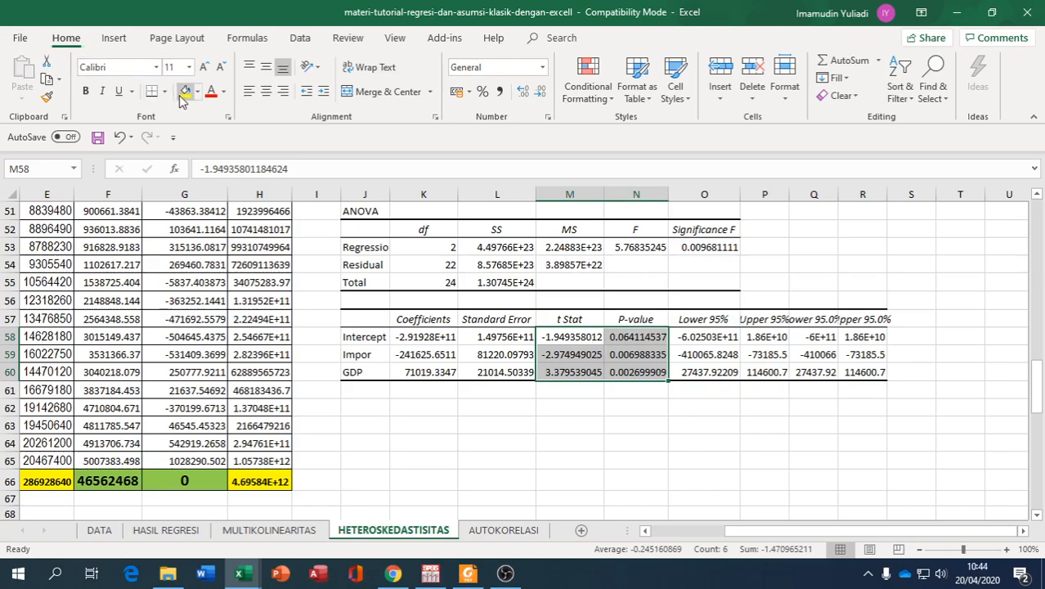
pyautogui.click(185, 91)
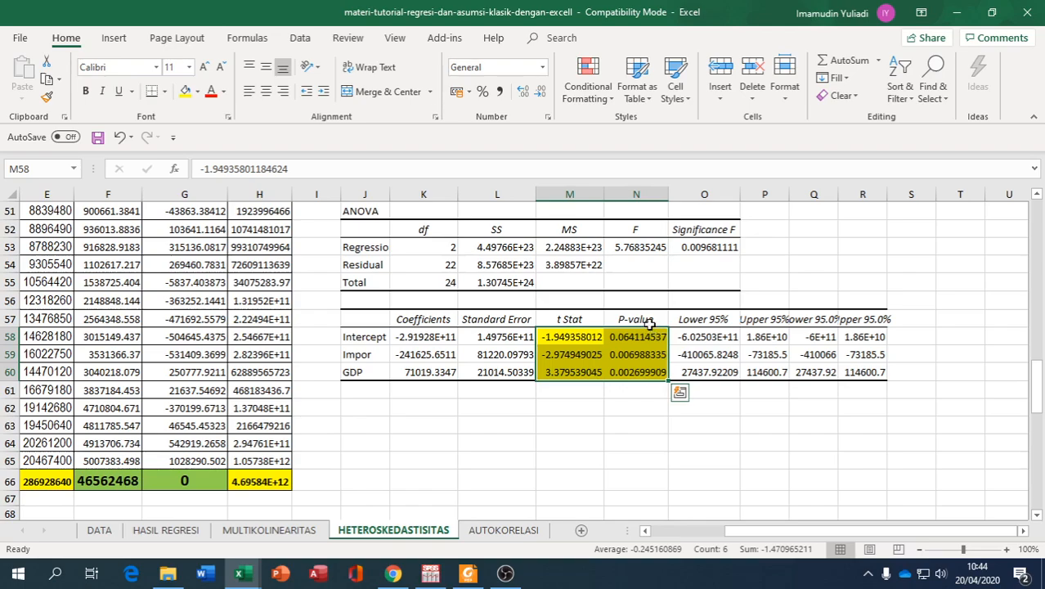
# - Clear the LOGKons', Ut and Ut^2 values for 1990 to 2014 (F72:H96) in the MODEL DENGAN LOG table
pyautogui.scroll(-10, 451, 354)
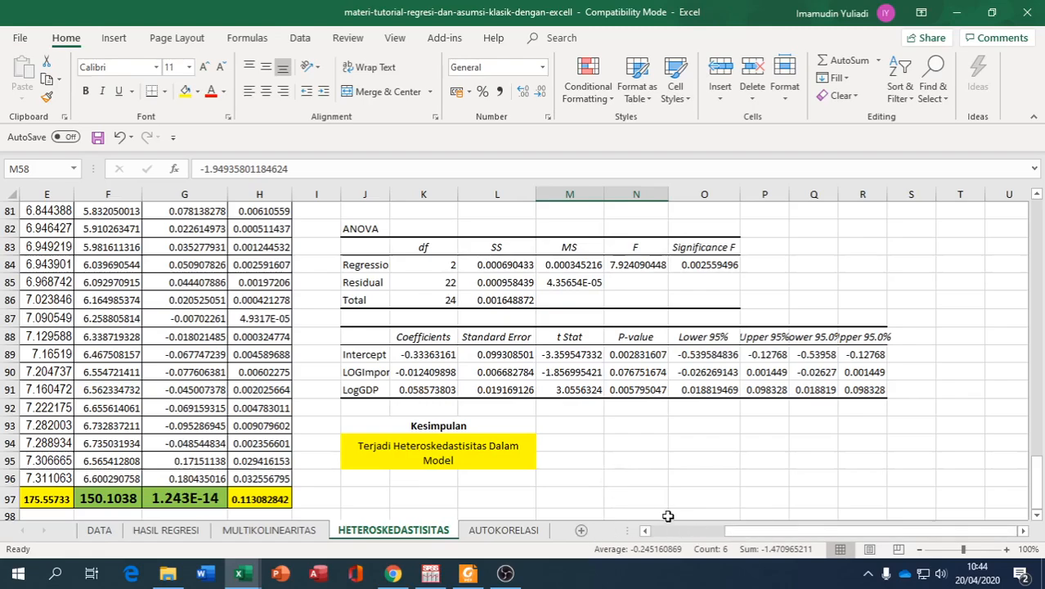
pyautogui.scroll(-2, 357, 478)
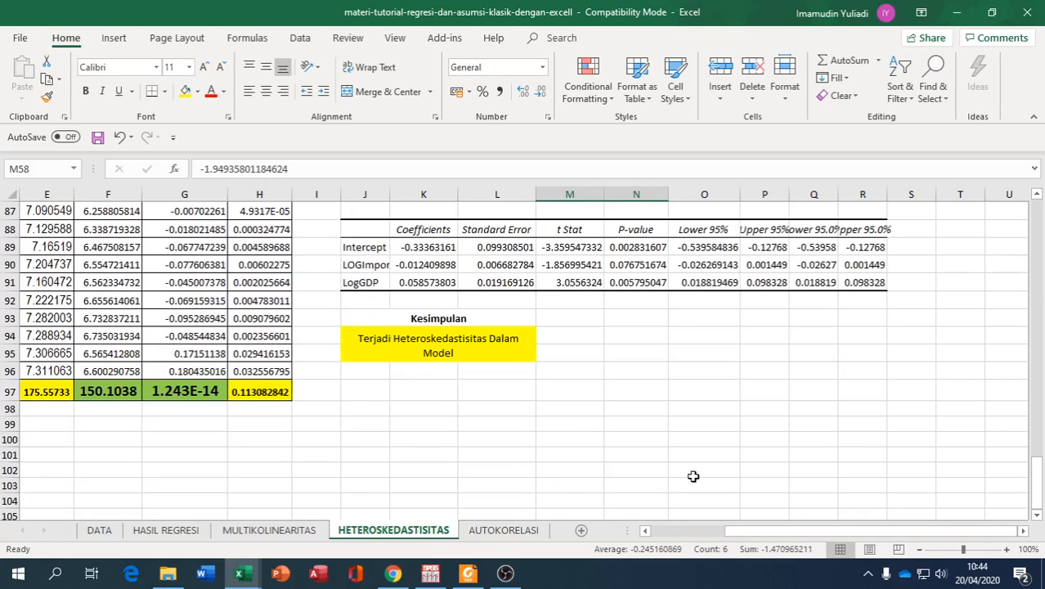
pyautogui.moveTo(691, 531); pyautogui.dragTo(650, 531)
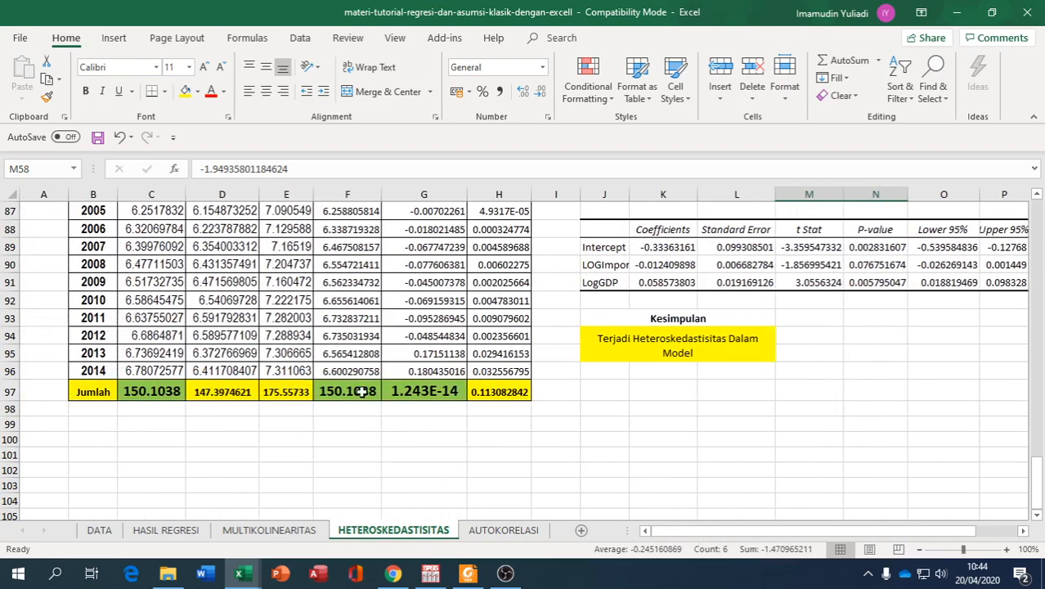
pyautogui.scroll(6, 243, 332)
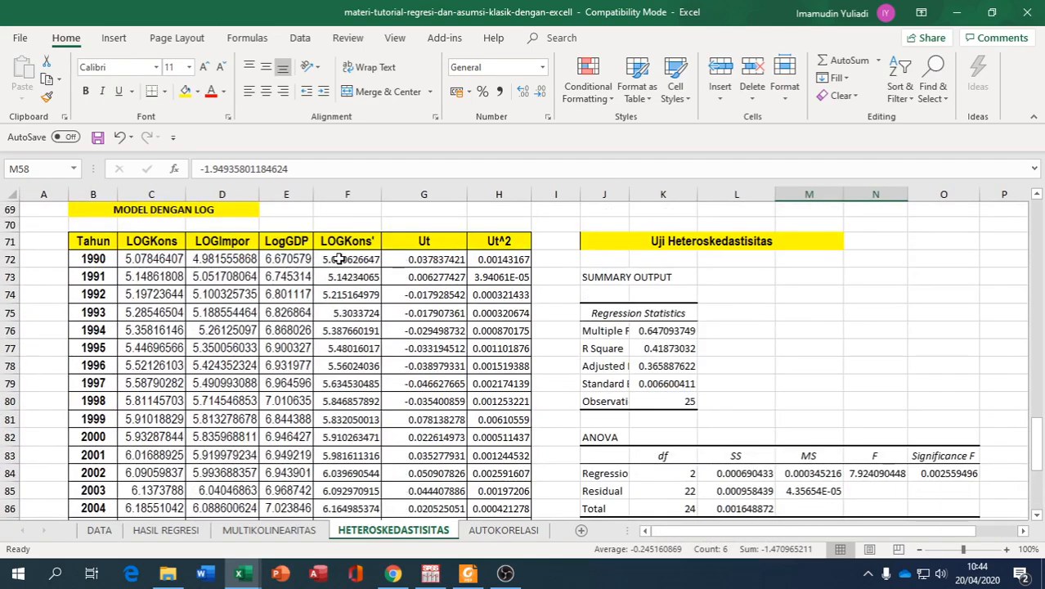
pyautogui.moveTo(339, 258); pyautogui.dragTo(470, 460)
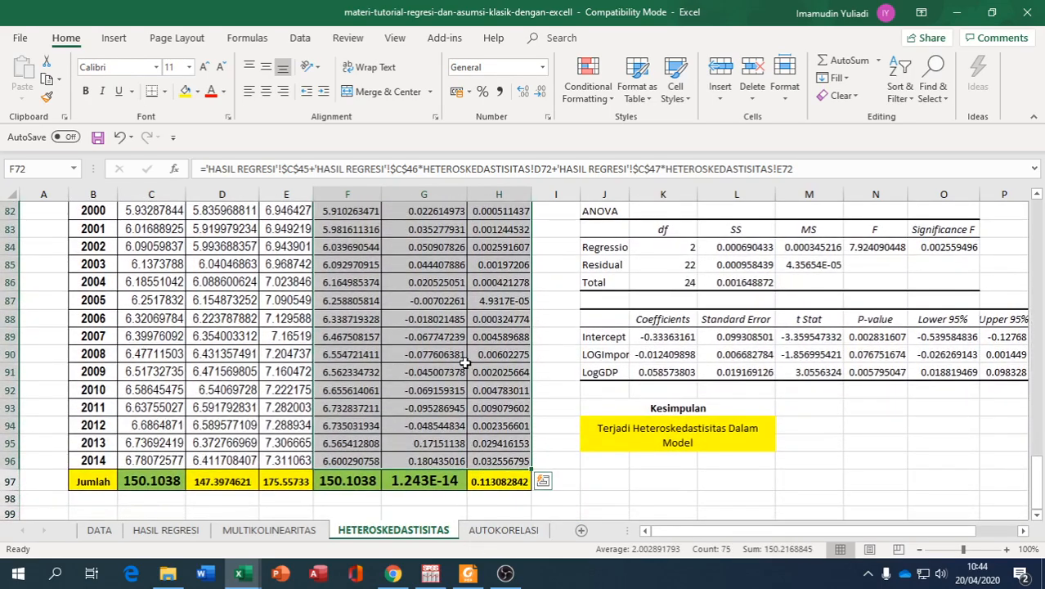
pyautogui.press('Delete')
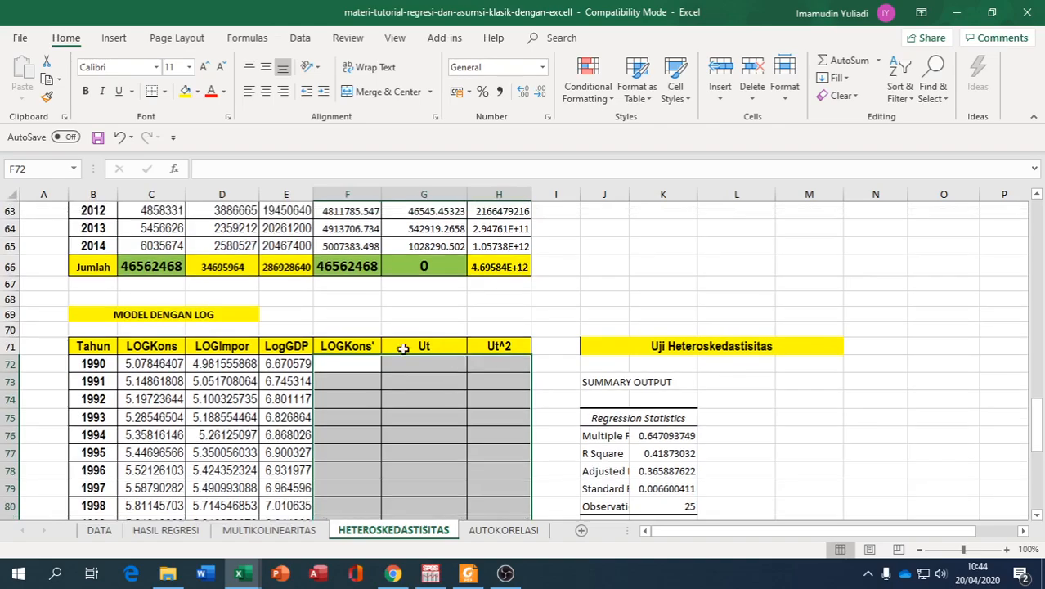
# - Trace the 1990 LOGKons value in C72 to its source, the log formula in G5 of the DATA sheet
pyautogui.click(137, 361)
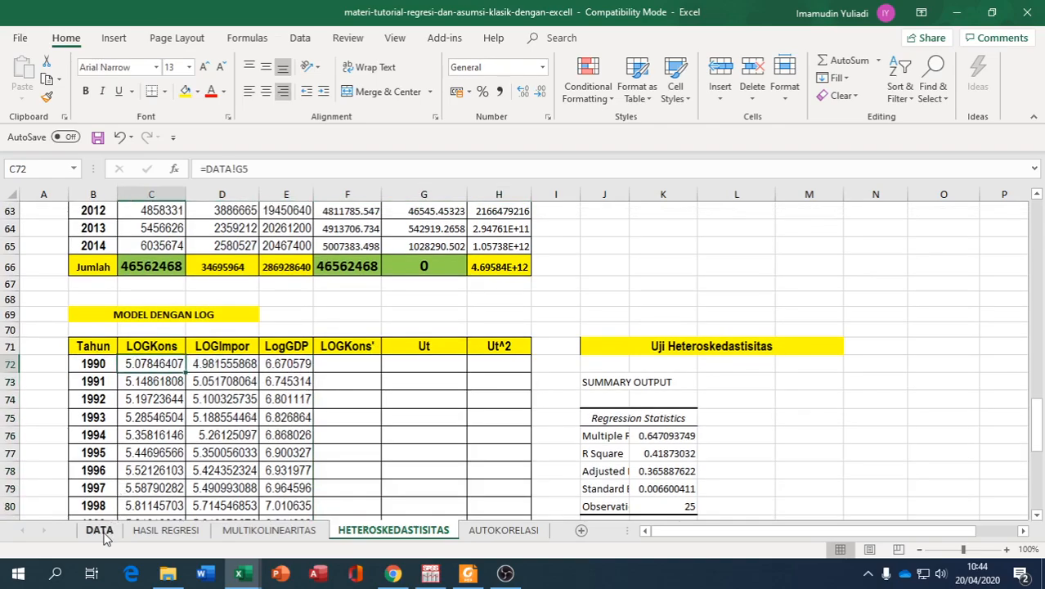
pyautogui.click(100, 529)
pyautogui.click(352, 275)
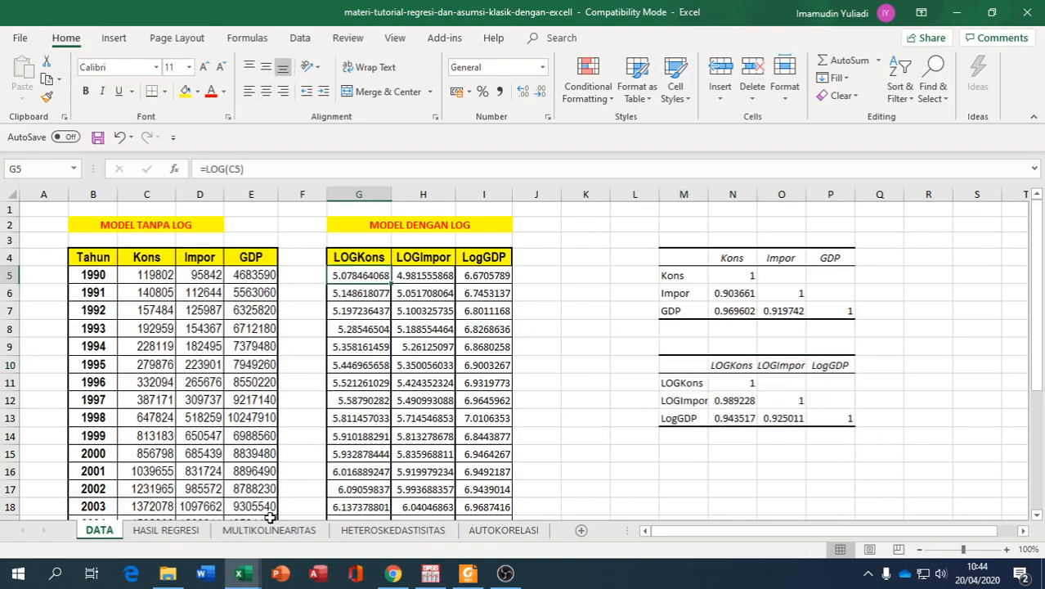
pyautogui.click(360, 531)
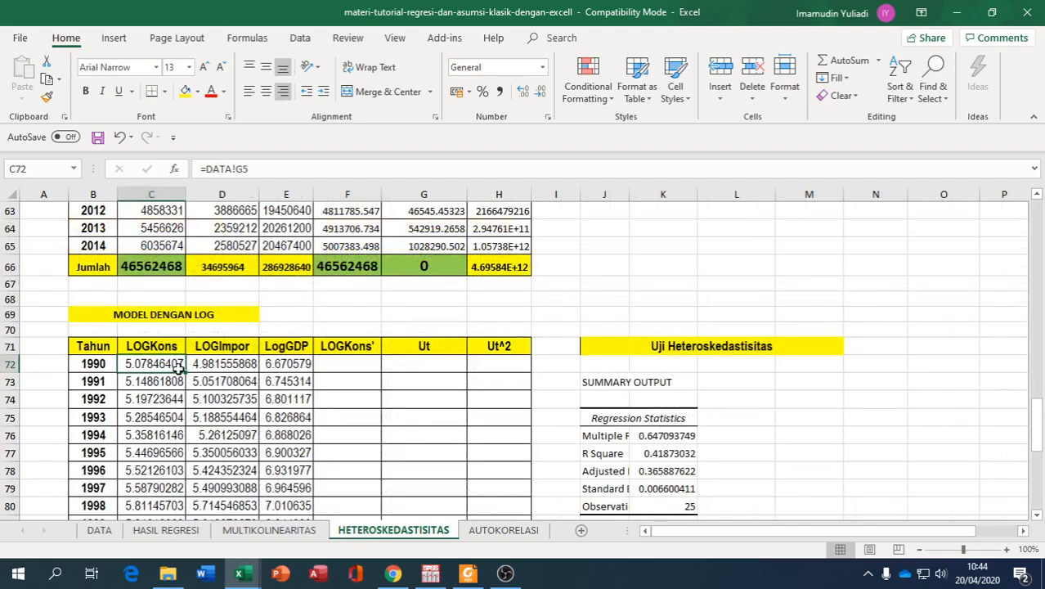
# - Begin the 1990 LOGKons' formula in F72 with HASIL REGRESI $C$45 plus $C$46 multiplied by LOGImpor D72
pyautogui.click(346, 361)
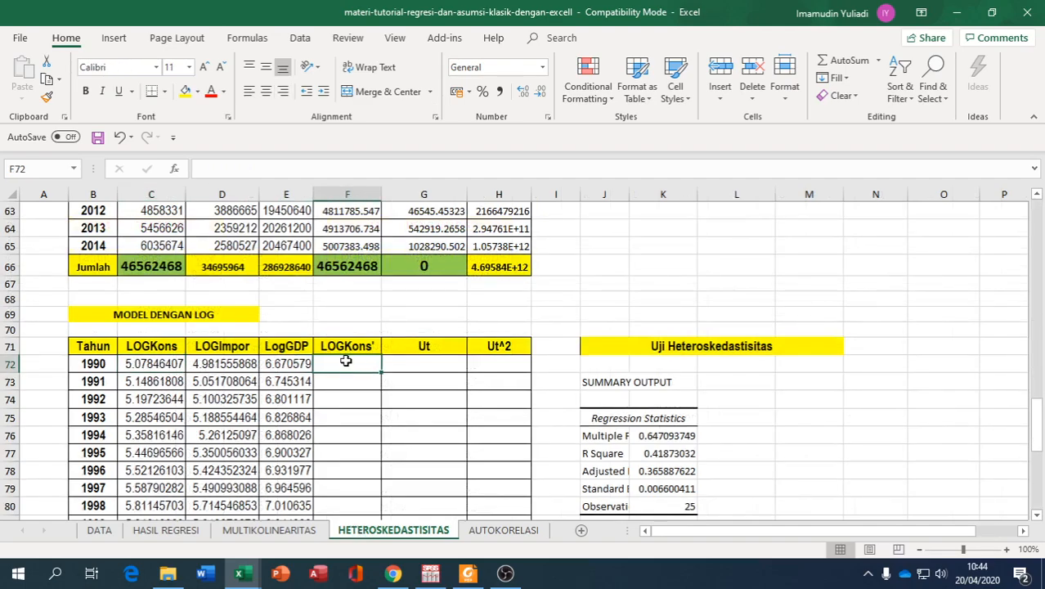
pyautogui.write('=')
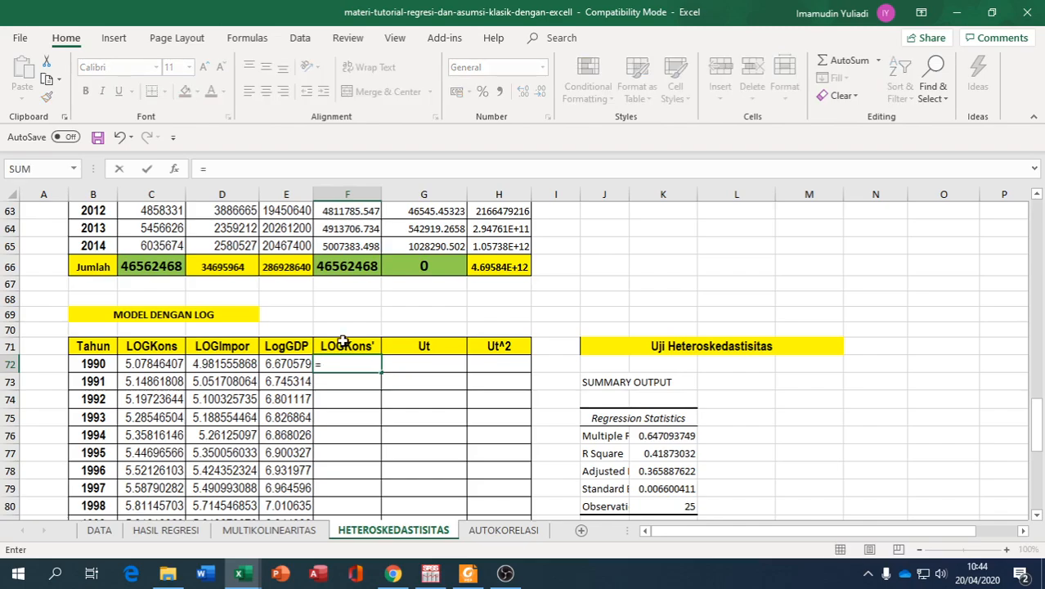
pyautogui.click(168, 530)
pyautogui.scroll(14, 173, 488)
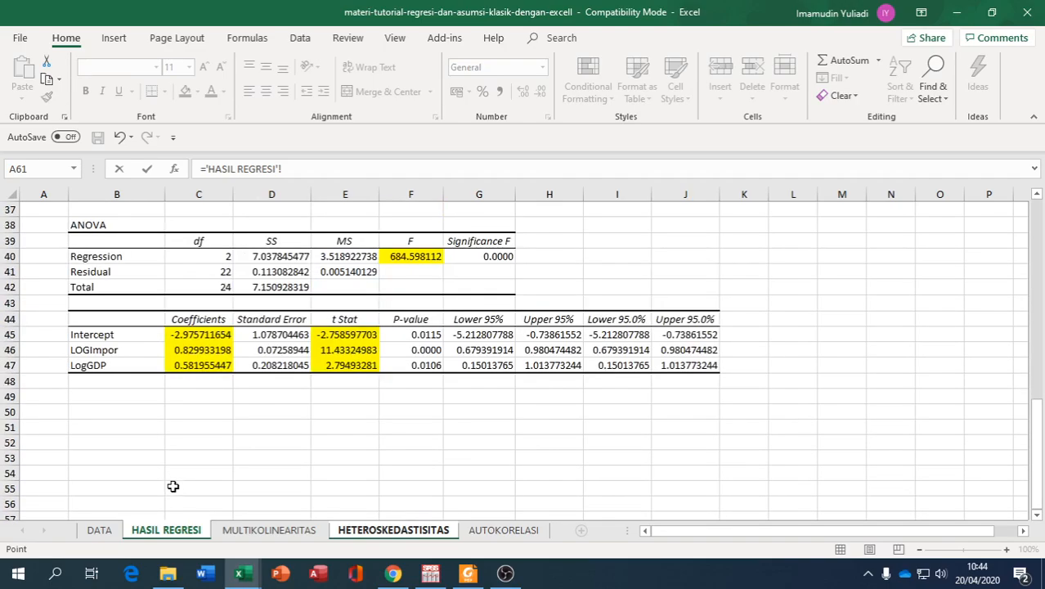
pyautogui.scroll(-5, 311, 346)
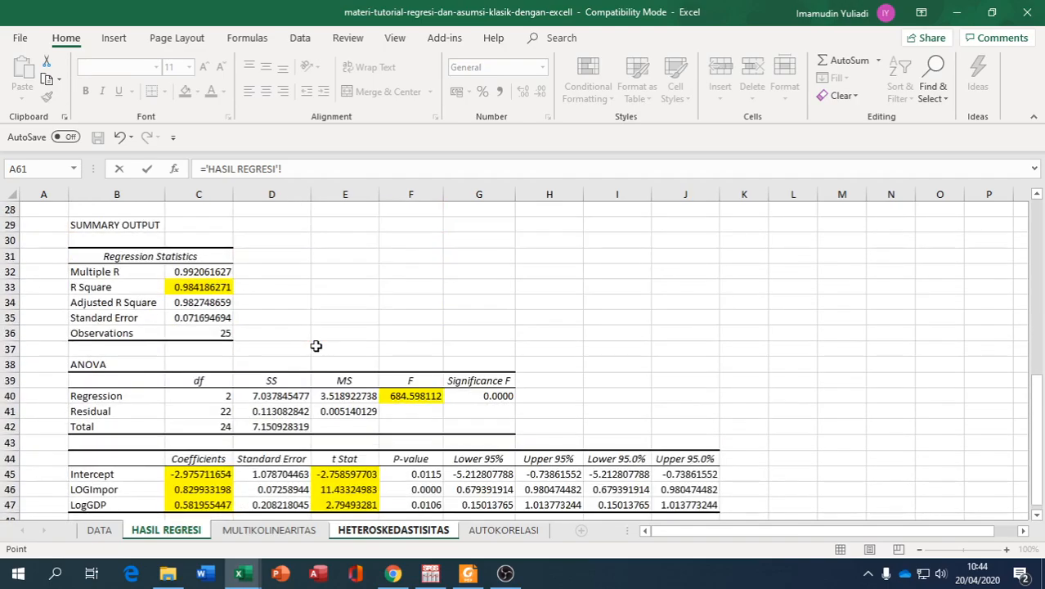
pyautogui.click(210, 381)
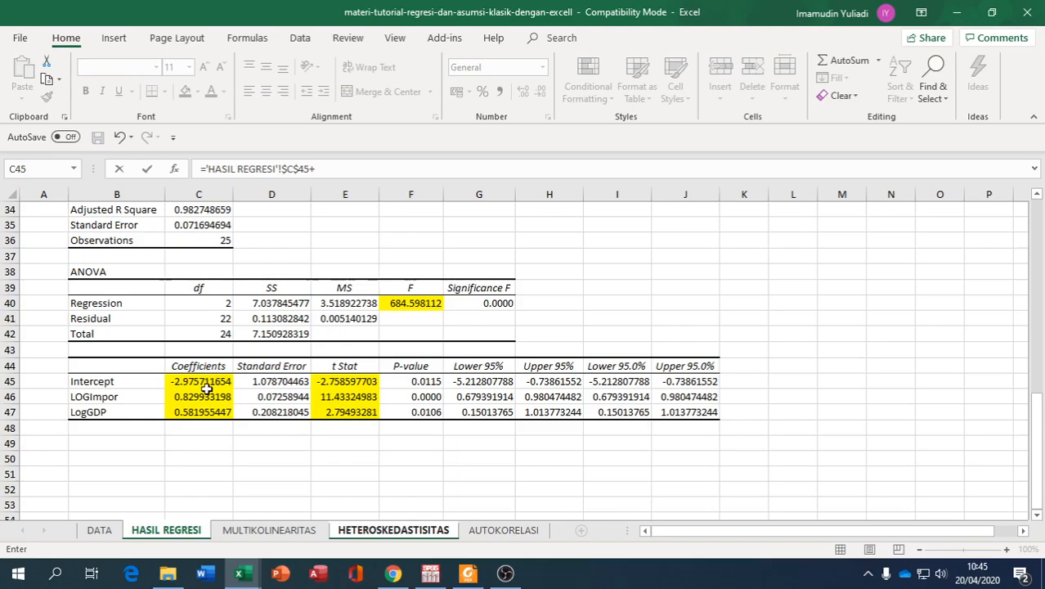
pyautogui.click(207, 396)
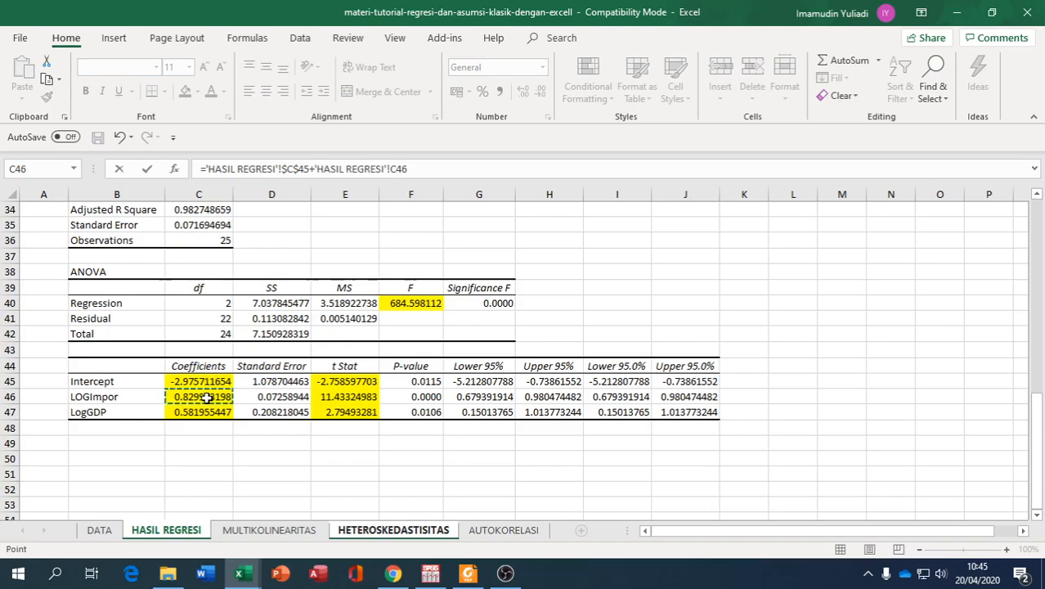
pyautogui.press('F4')
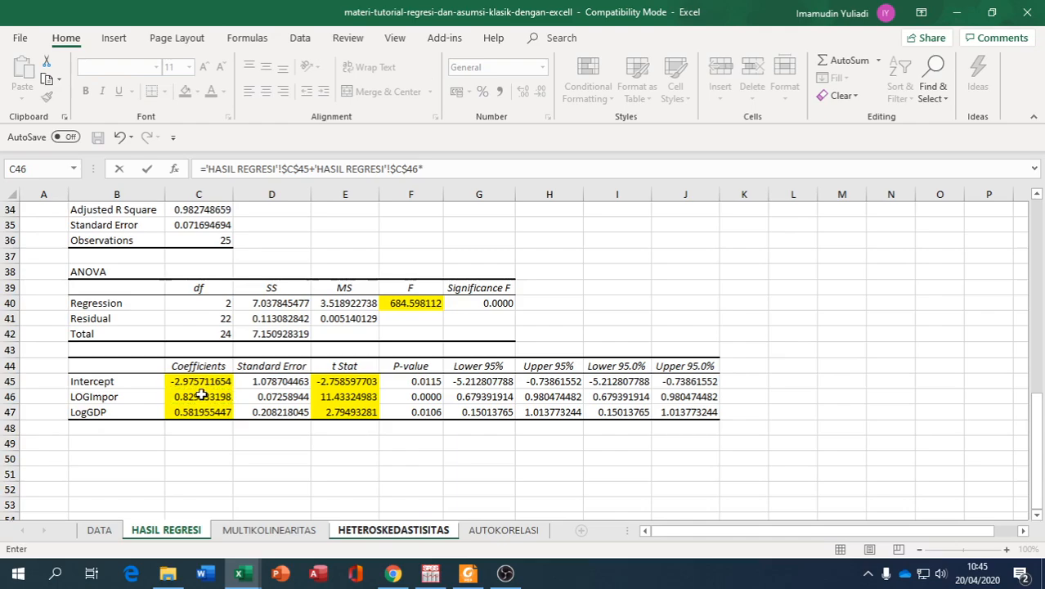
pyautogui.click(376, 530)
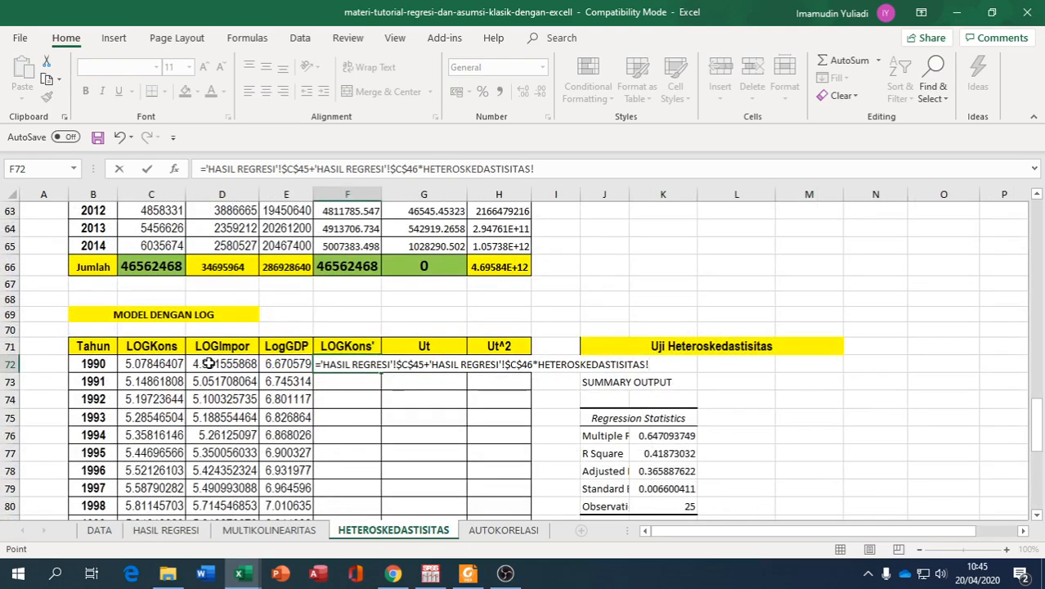
pyautogui.click(210, 363)
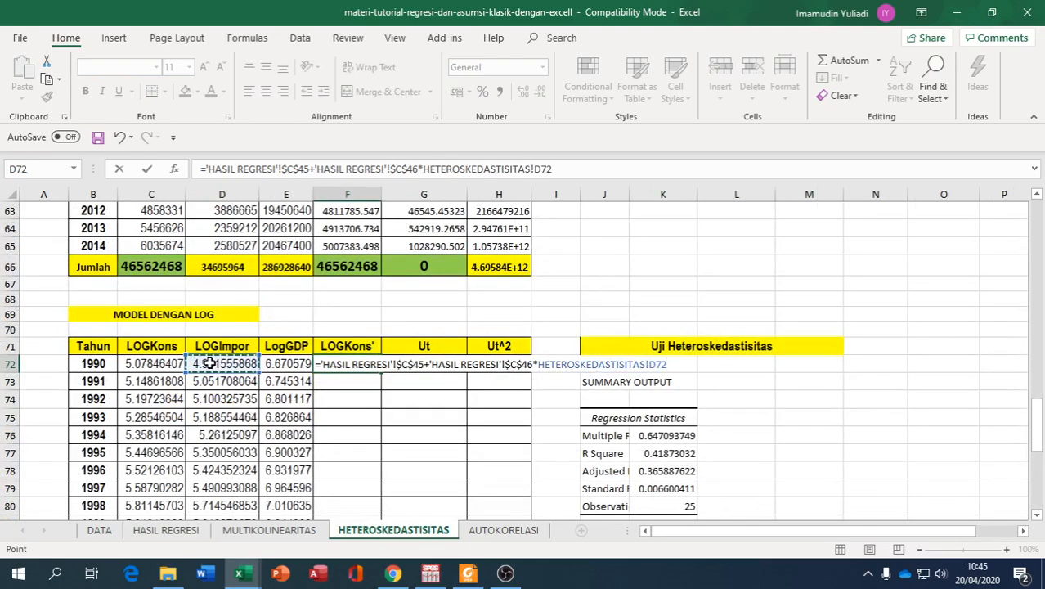
# - Complete the F72 formula by adding HASIL REGRESI $C$47 multiplied by LogGDP E72
pyautogui.write('+')
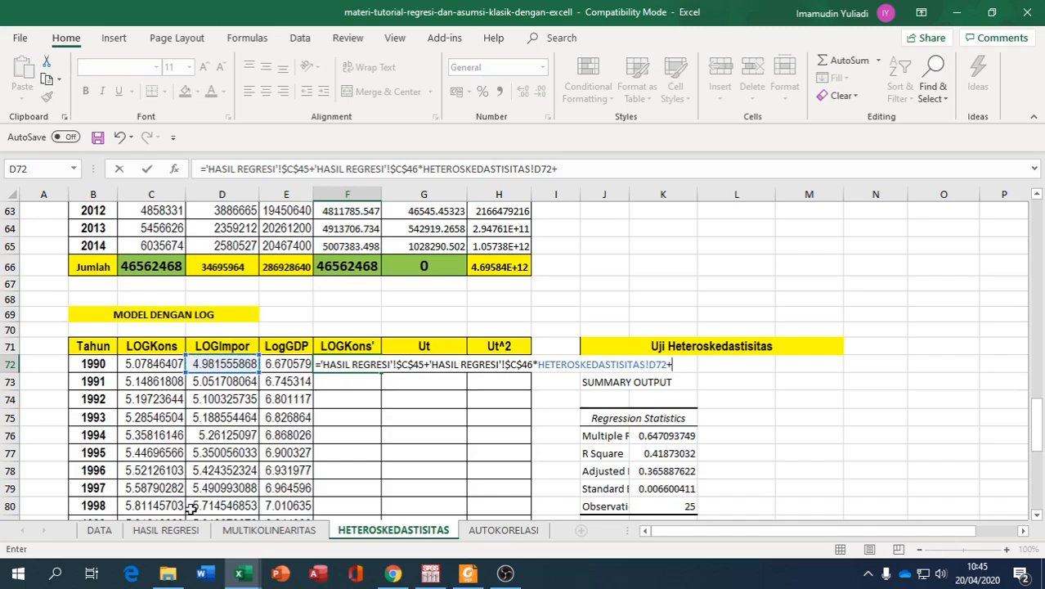
pyautogui.click(169, 529)
pyautogui.click(207, 411)
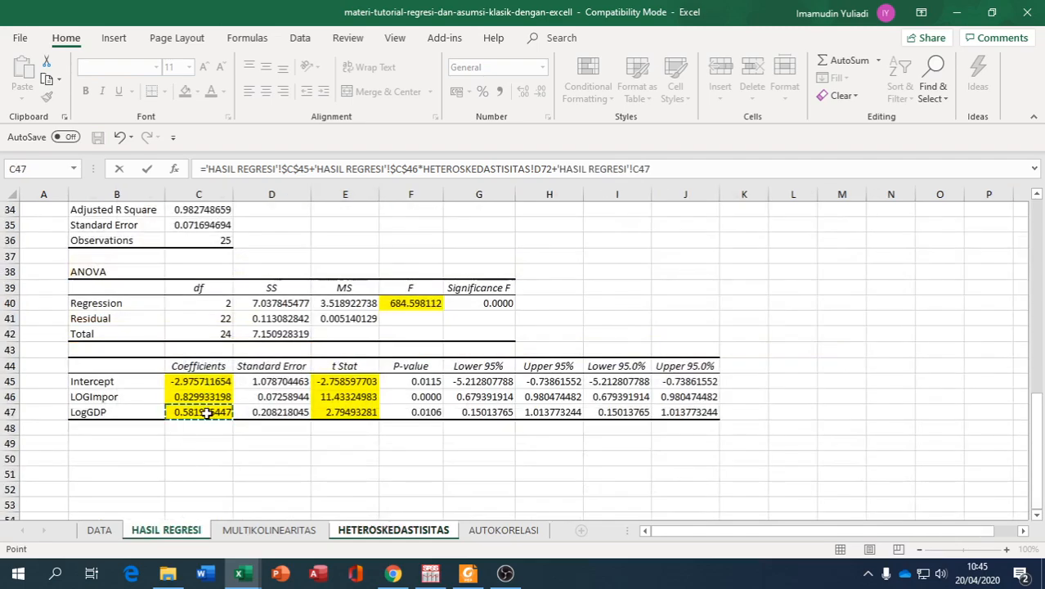
pyautogui.press('F4')
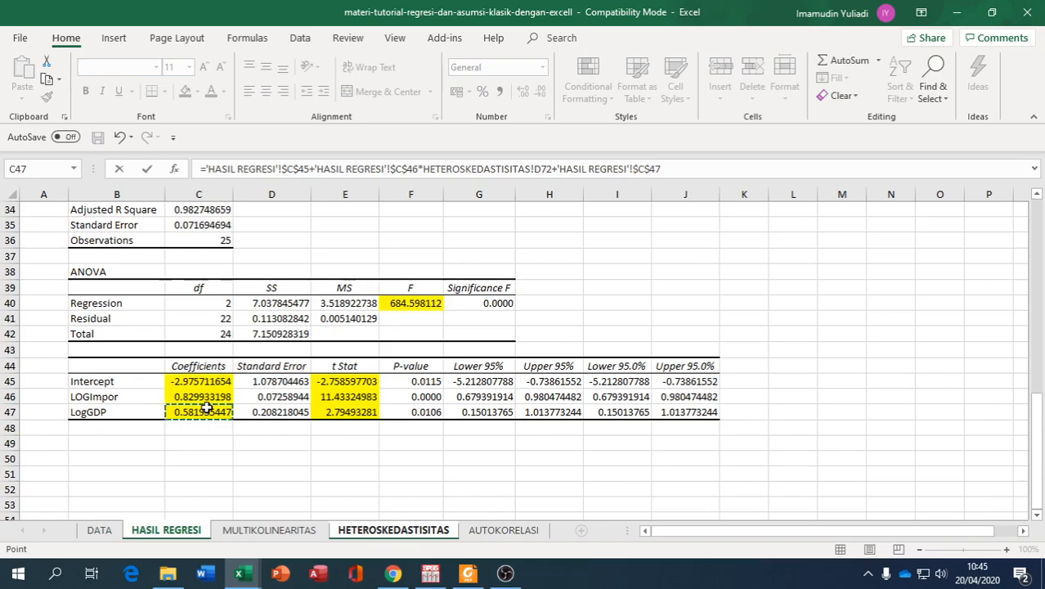
pyautogui.write('*')
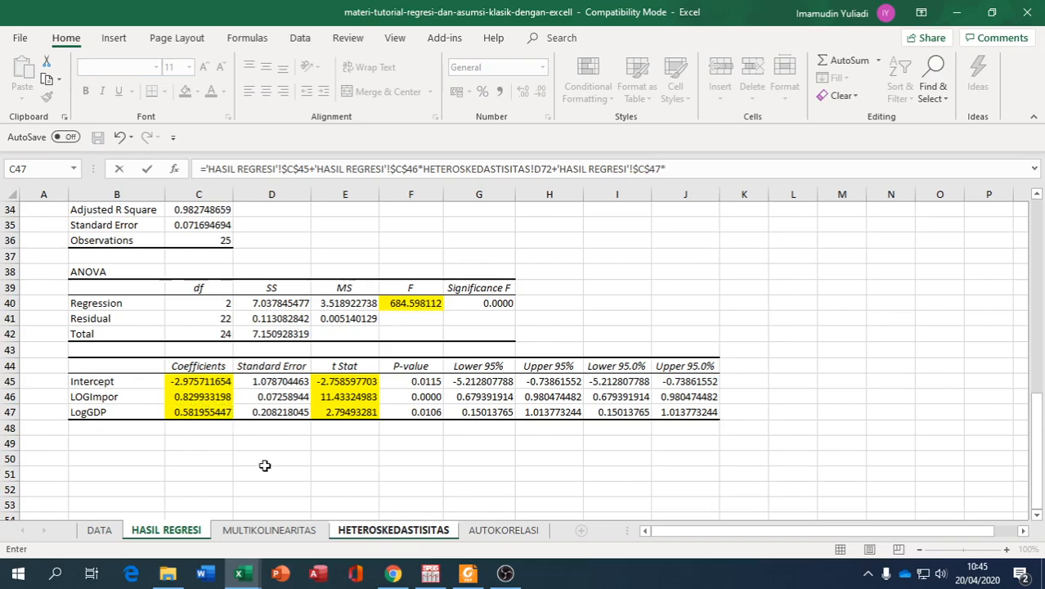
pyautogui.click(342, 531)
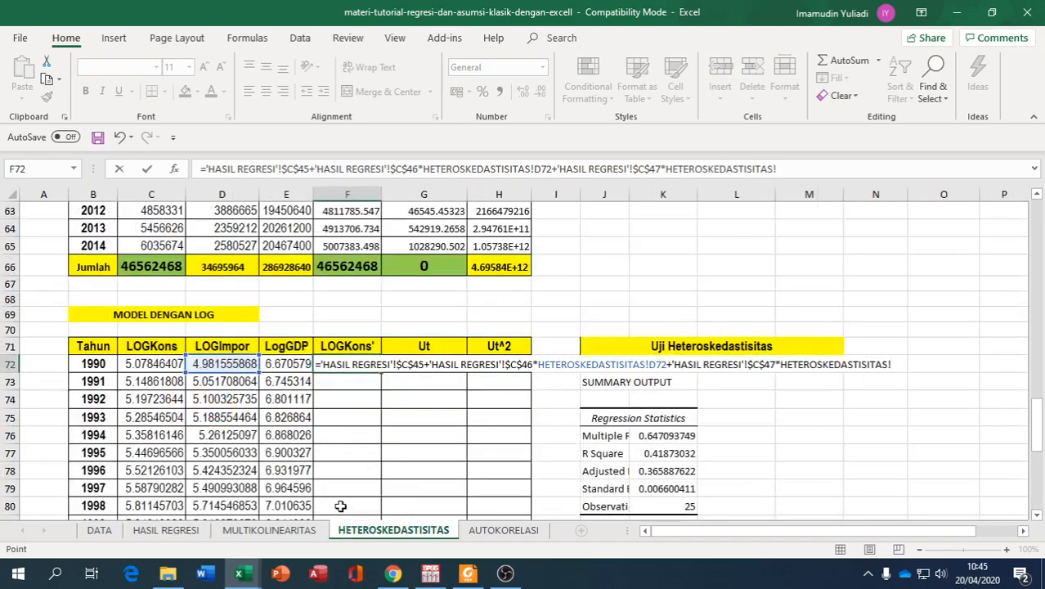
pyautogui.click(287, 363)
pyautogui.press('Return')
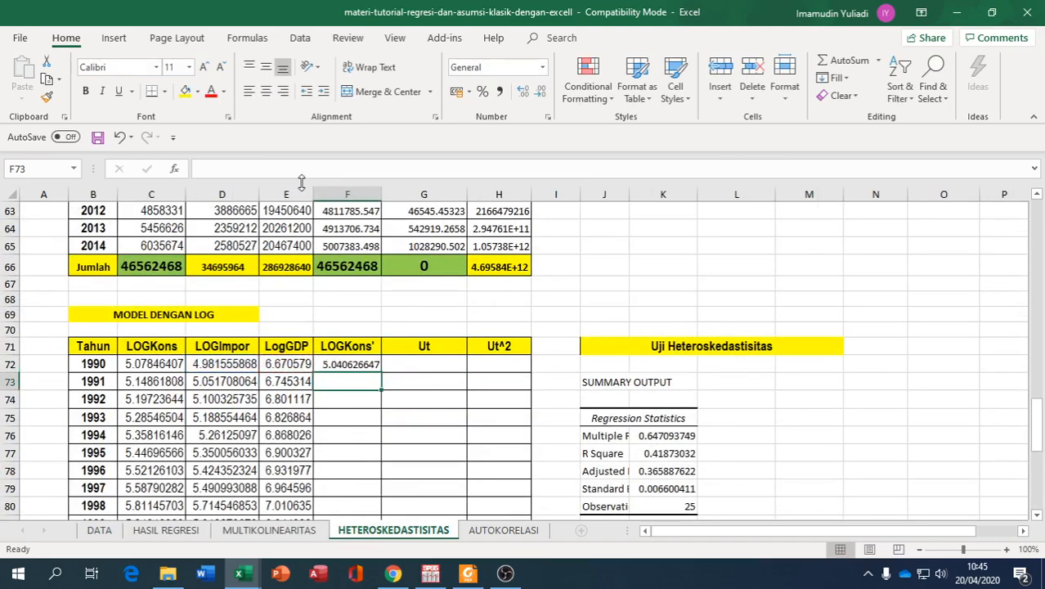
# - Review the 1990 LOGKons' formula and the Jumlah totals for LOGKons, LOGKons' and Ut in row 97
pyautogui.click(364, 363)
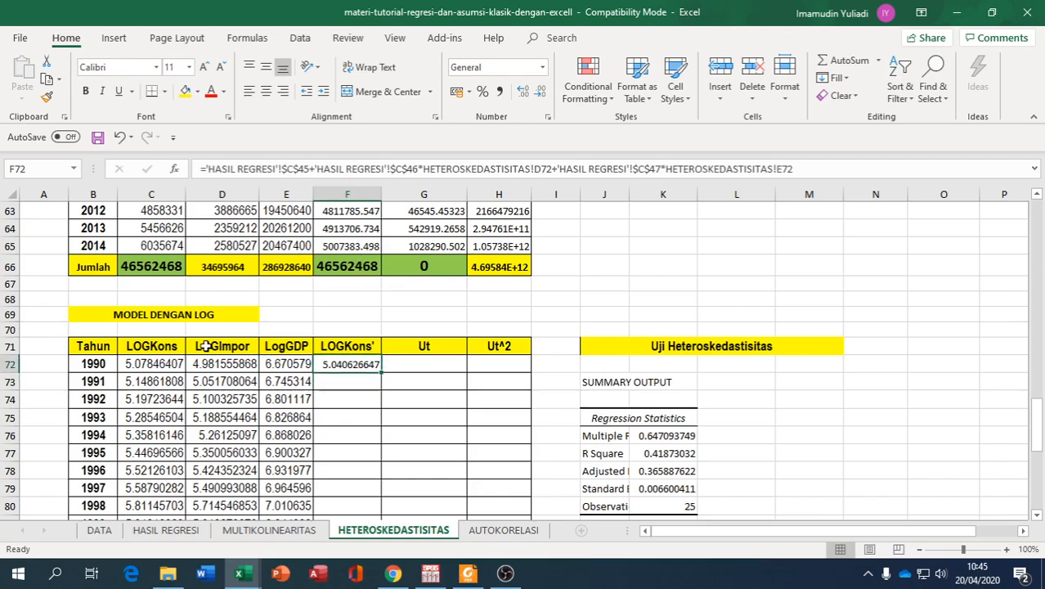
pyautogui.click(158, 345)
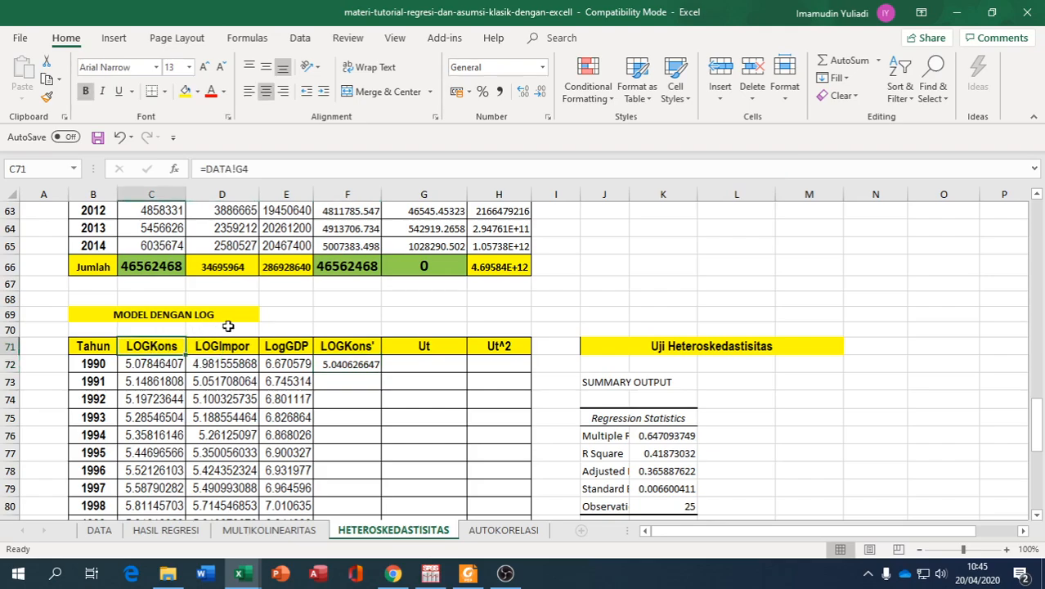
pyautogui.click(343, 348)
pyautogui.click(340, 366)
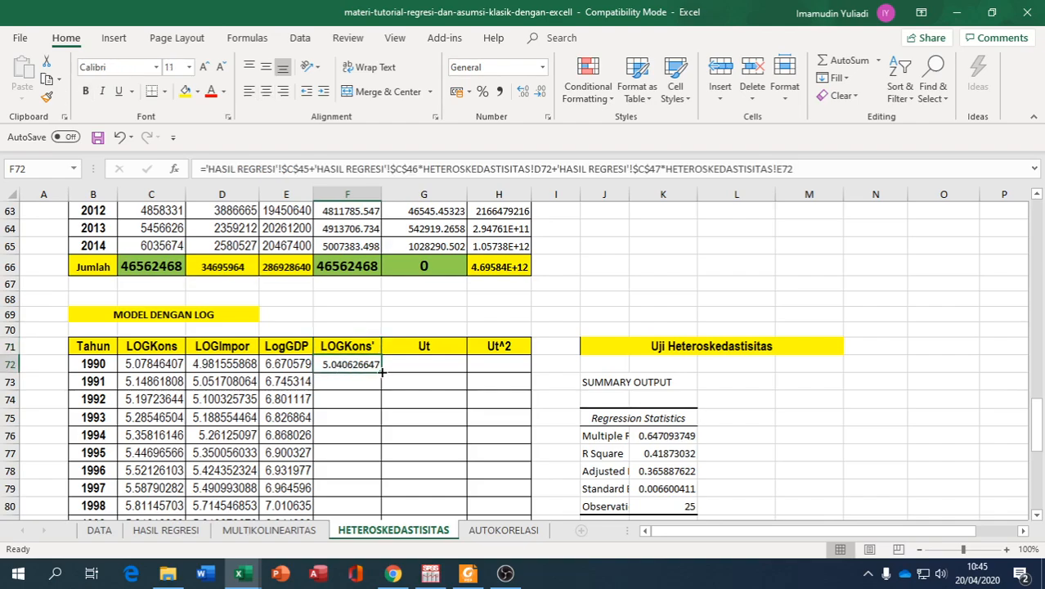
pyautogui.scroll(-9, 381, 371)
pyautogui.click(163, 338)
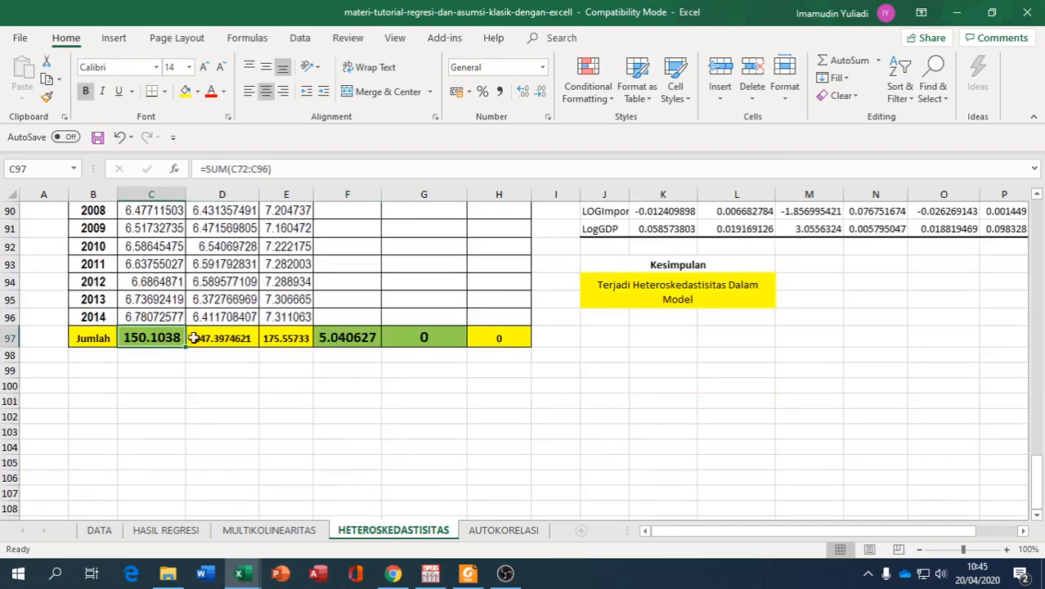
pyautogui.click(340, 338)
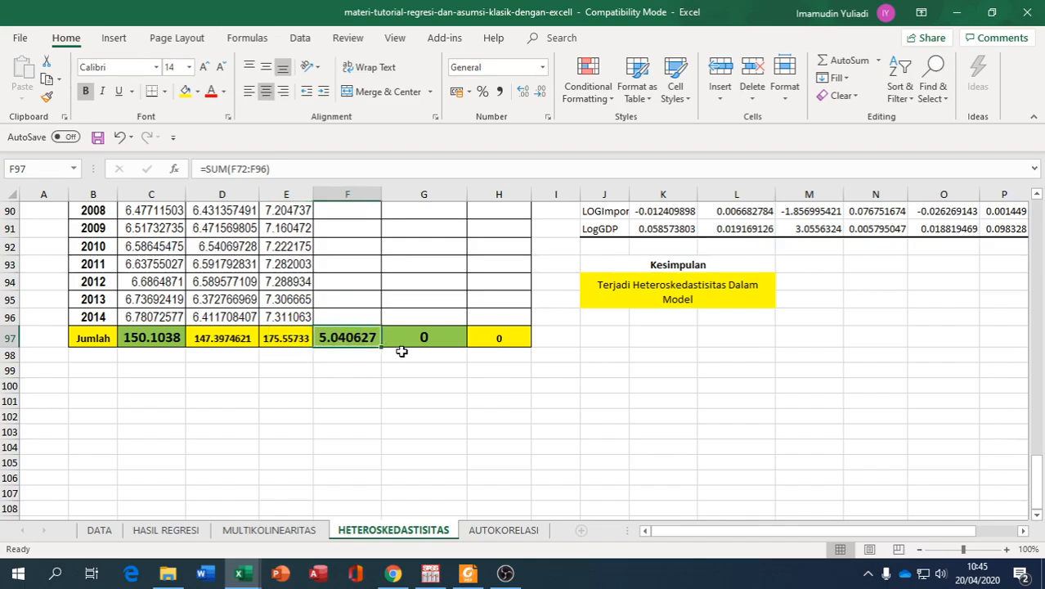
pyautogui.click(423, 338)
# - Copy the LOGKons' formula from F72 down through the 2014 row (F96)
pyautogui.scroll(7, 411, 338)
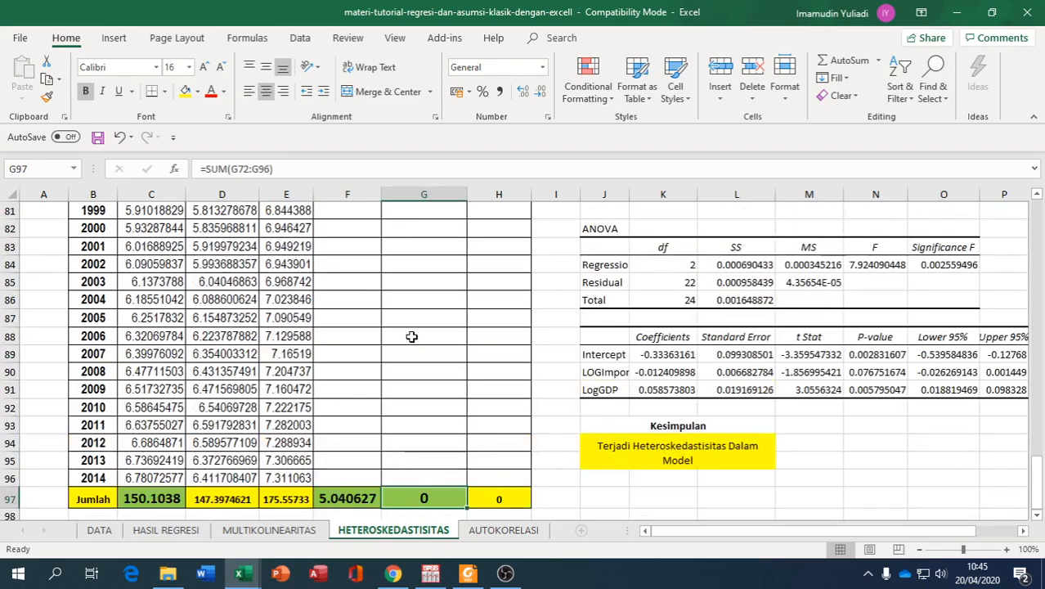
pyautogui.click(350, 260)
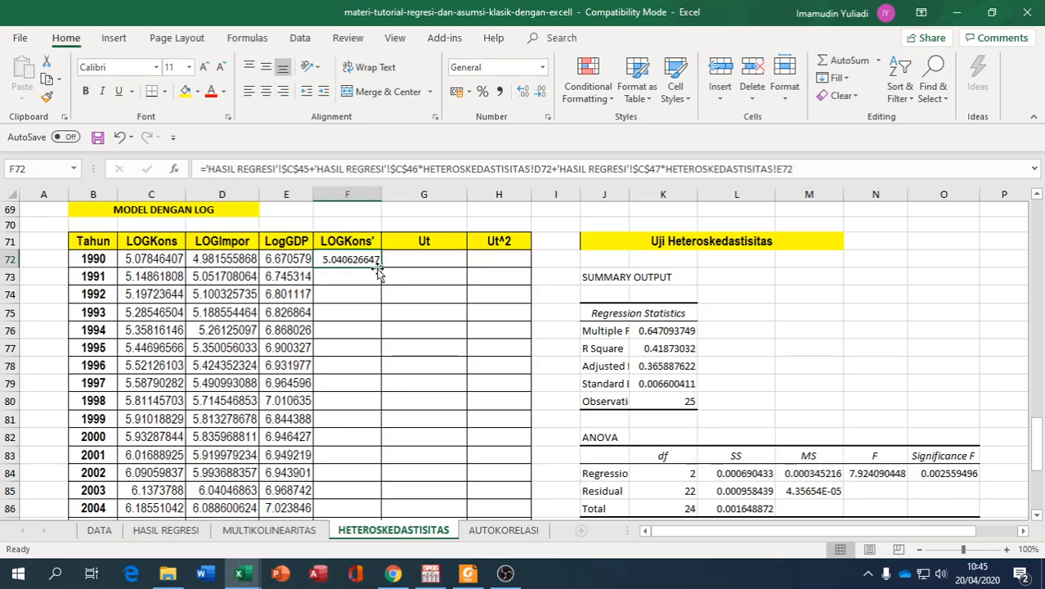
pyautogui.moveTo(381, 267); pyautogui.dragTo(374, 463)
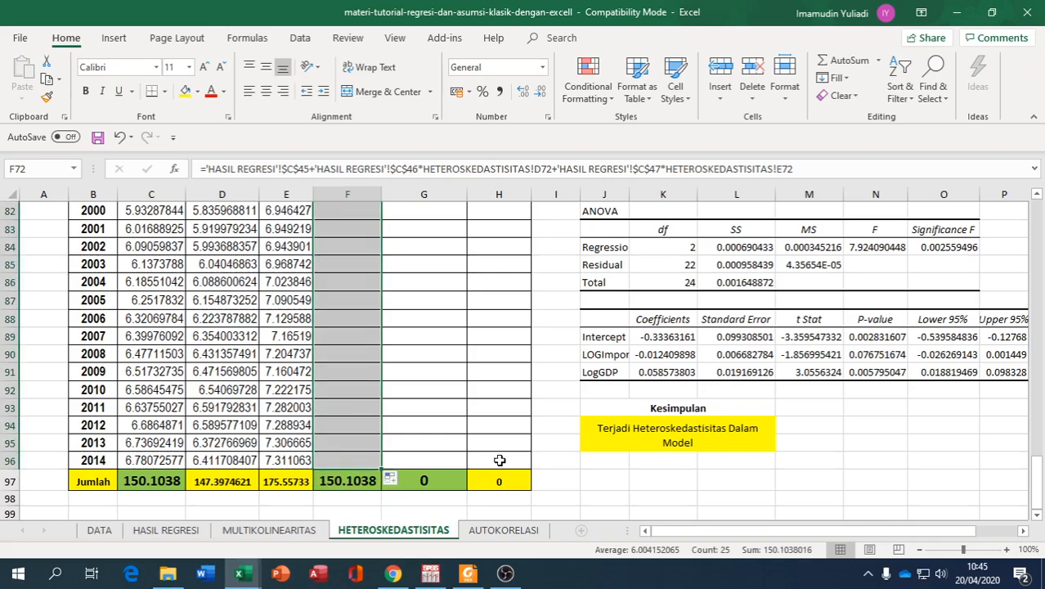
# - Compare the Jumlah totals of LOGKons (C97) and LOGKons' (F97)
pyautogui.click(178, 480)
pyautogui.click(327, 476)
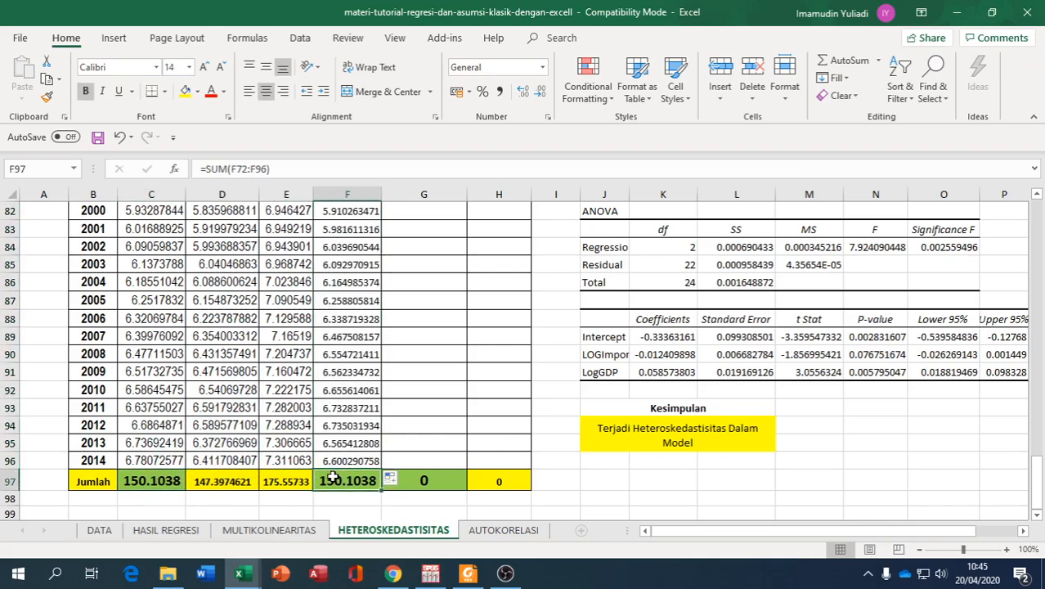
pyautogui.click(160, 477)
pyautogui.click(339, 479)
# - Calculate Ut for 1990 in G72 as =C72-F72 and copy the formula down through 2014 (G96)
pyautogui.scroll(6, 428, 506)
pyautogui.scroll(-7, 429, 335)
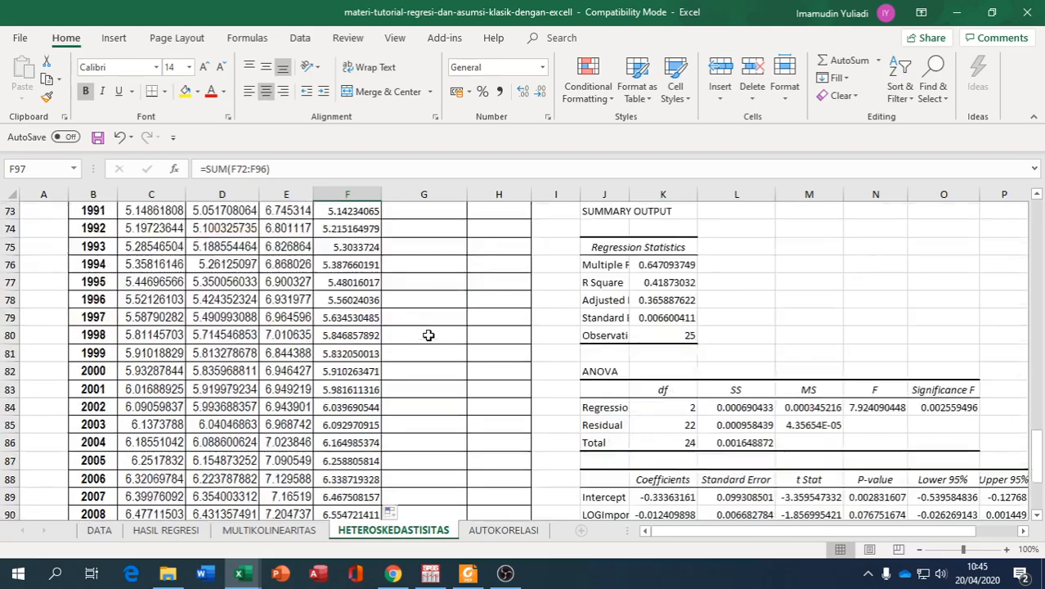
pyautogui.scroll(5, 419, 433)
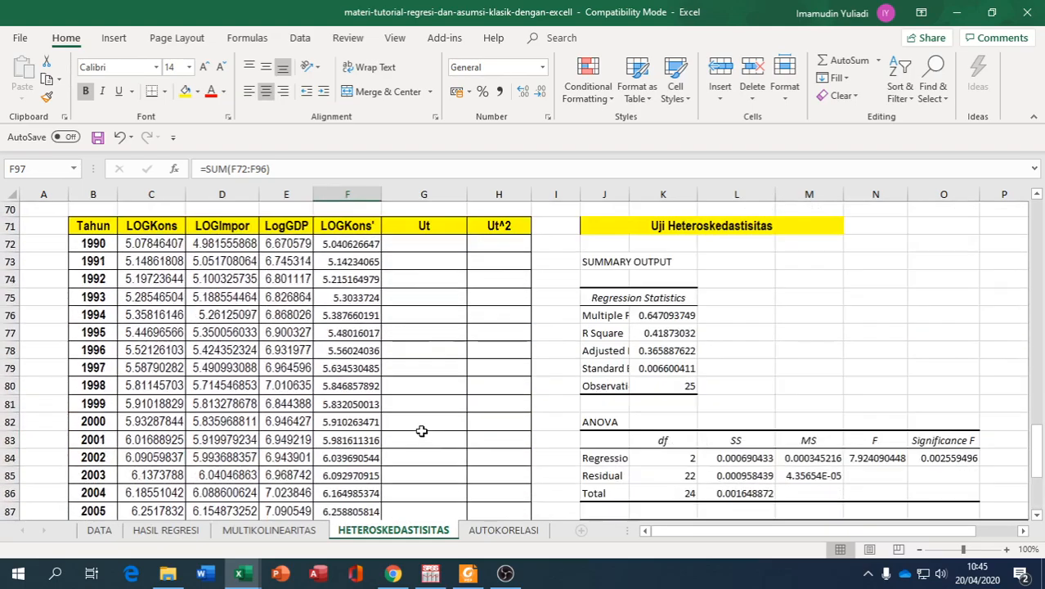
pyautogui.click(416, 244)
pyautogui.write('=')
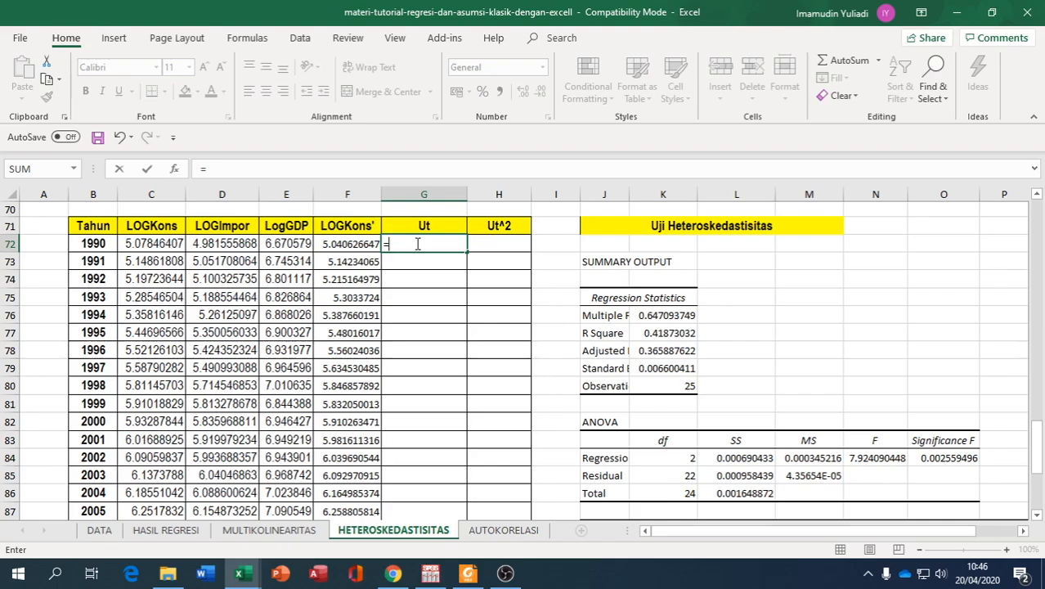
pyautogui.click(163, 244)
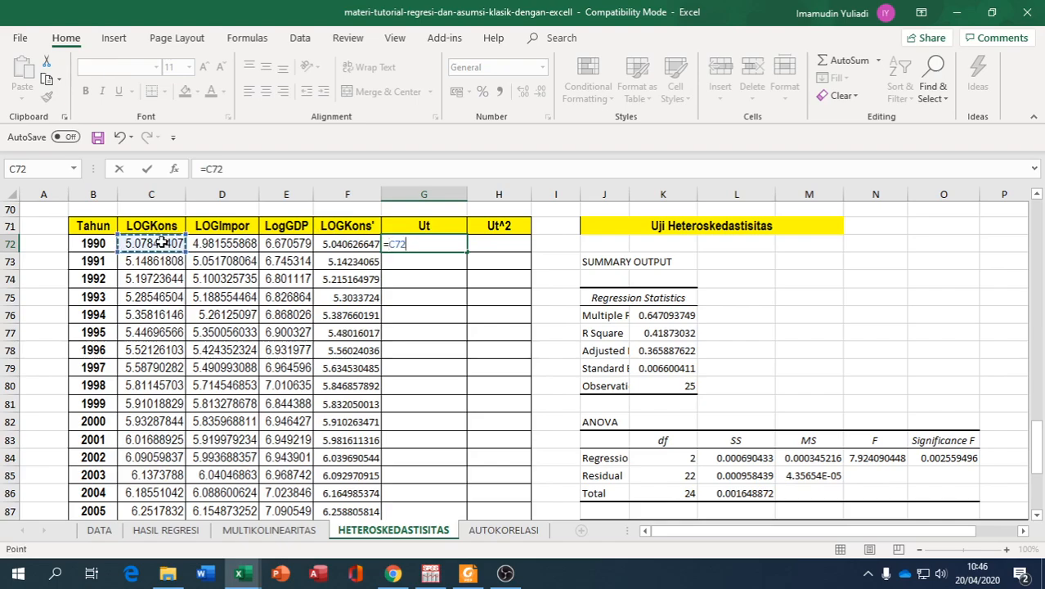
pyautogui.write('-')
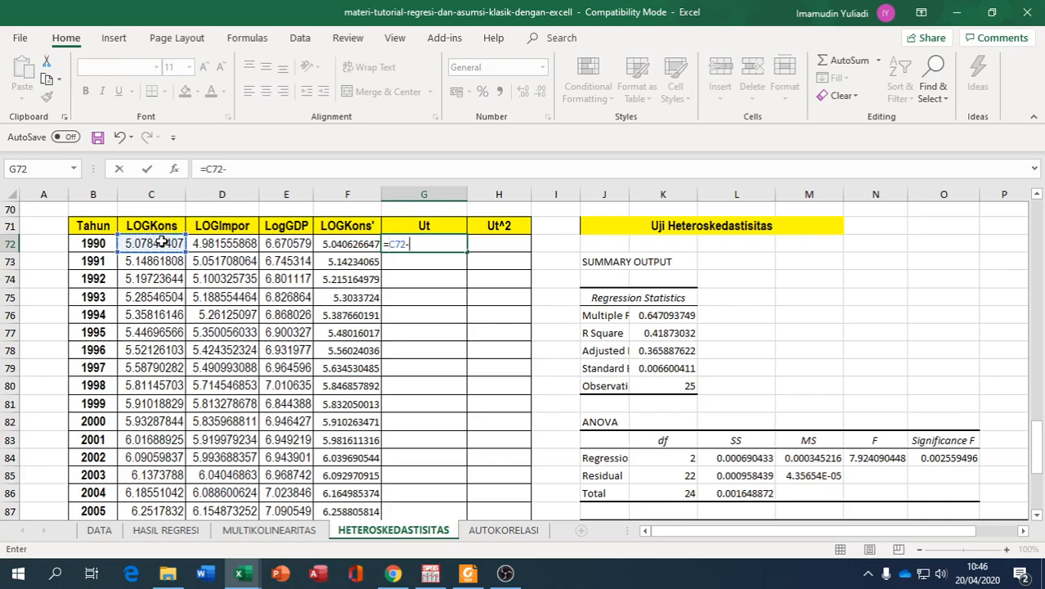
pyautogui.click(345, 243)
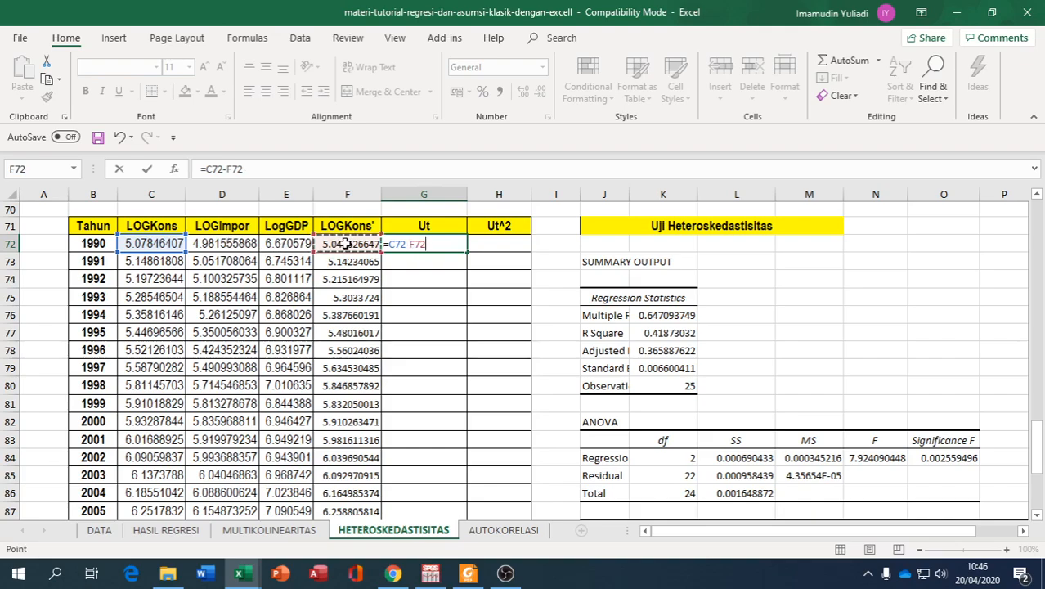
pyautogui.press('Return')
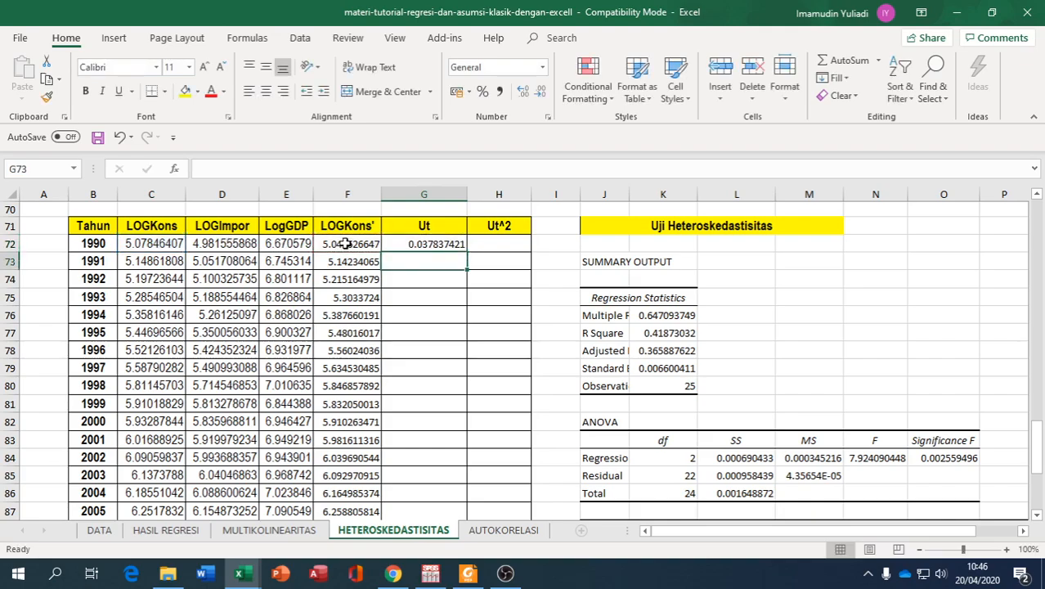
pyautogui.click(398, 244)
pyautogui.moveTo(467, 253); pyautogui.dragTo(450, 468)
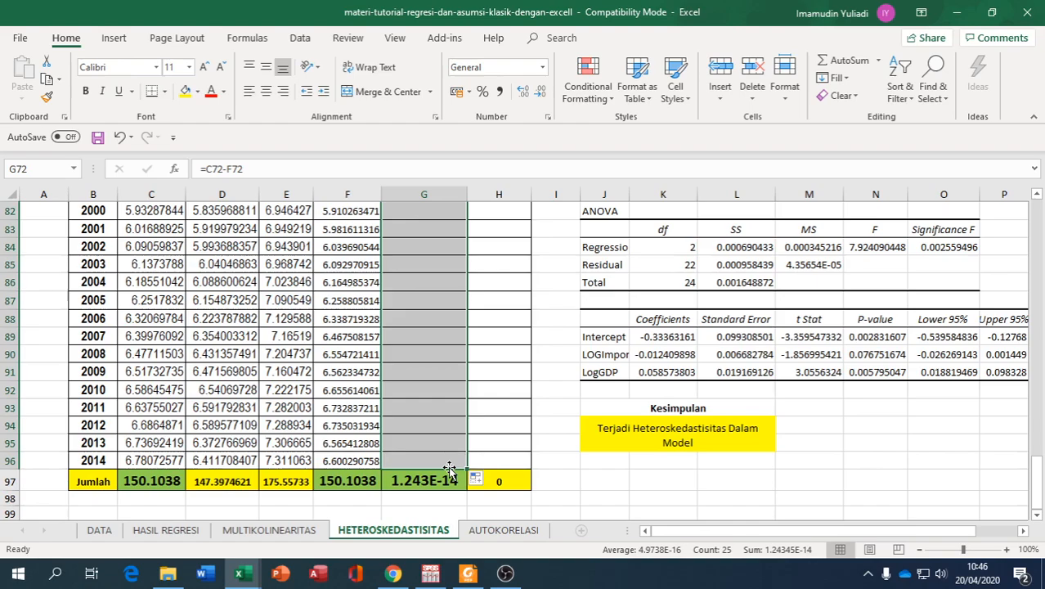
# - Format the Ut total in G97 as a number with two decimal places
pyautogui.rightClick(408, 481)
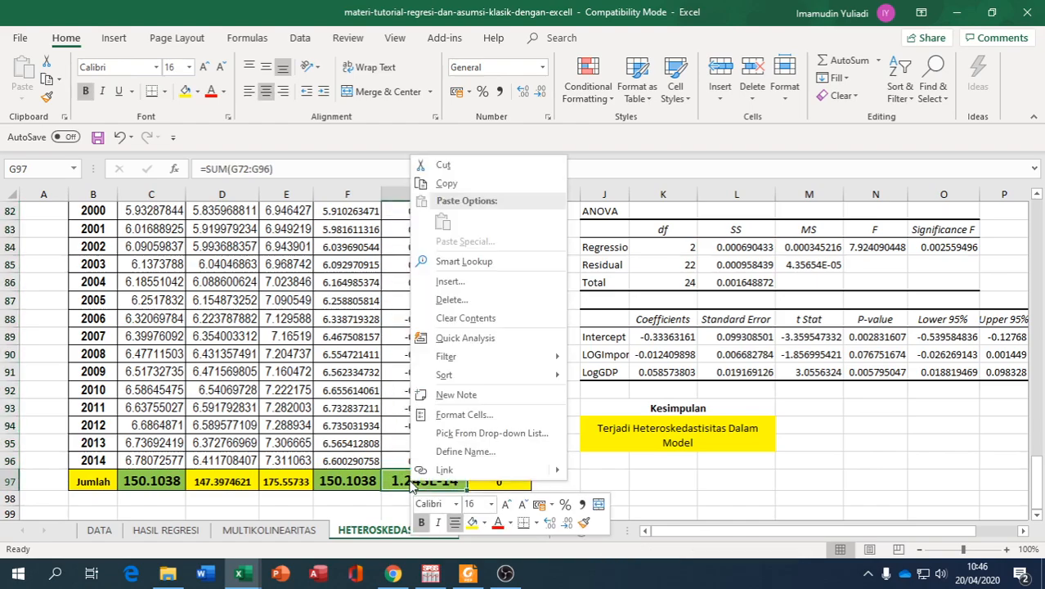
pyautogui.click(458, 413)
pyautogui.click(290, 263)
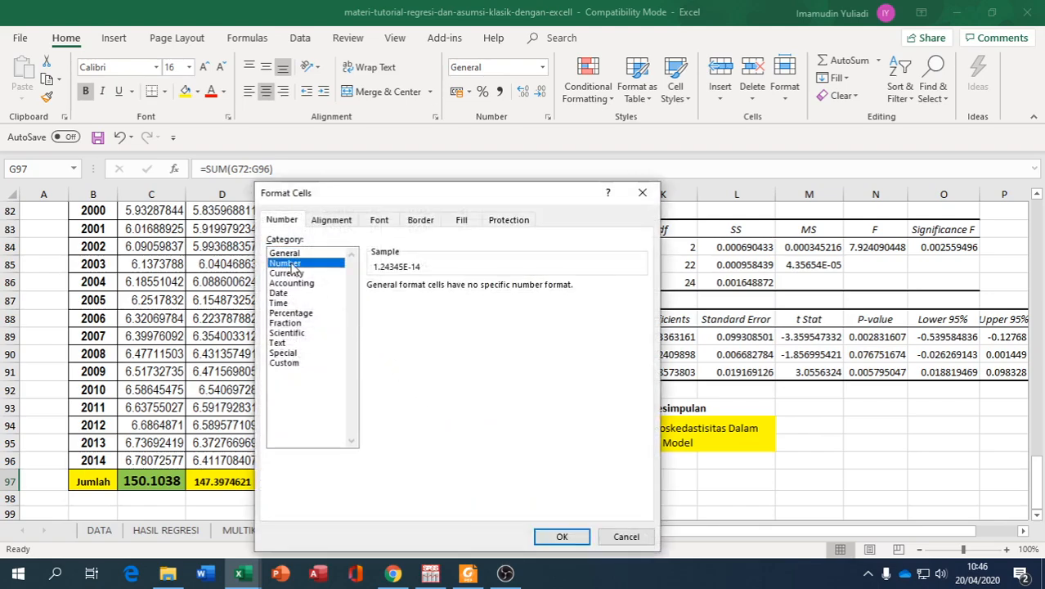
pyautogui.click(471, 285)
pyautogui.click(471, 284)
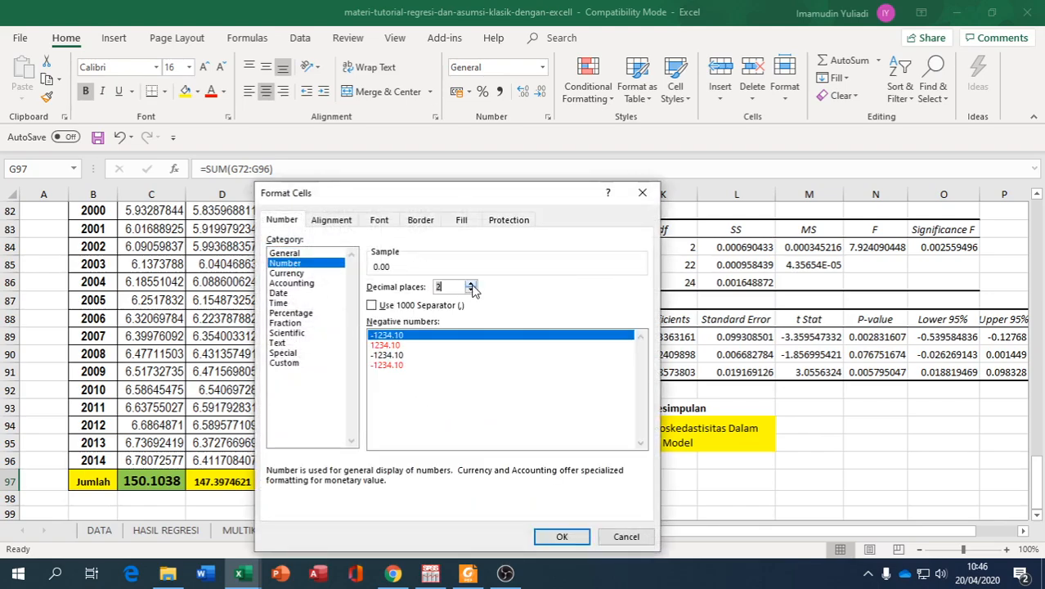
pyautogui.click(559, 535)
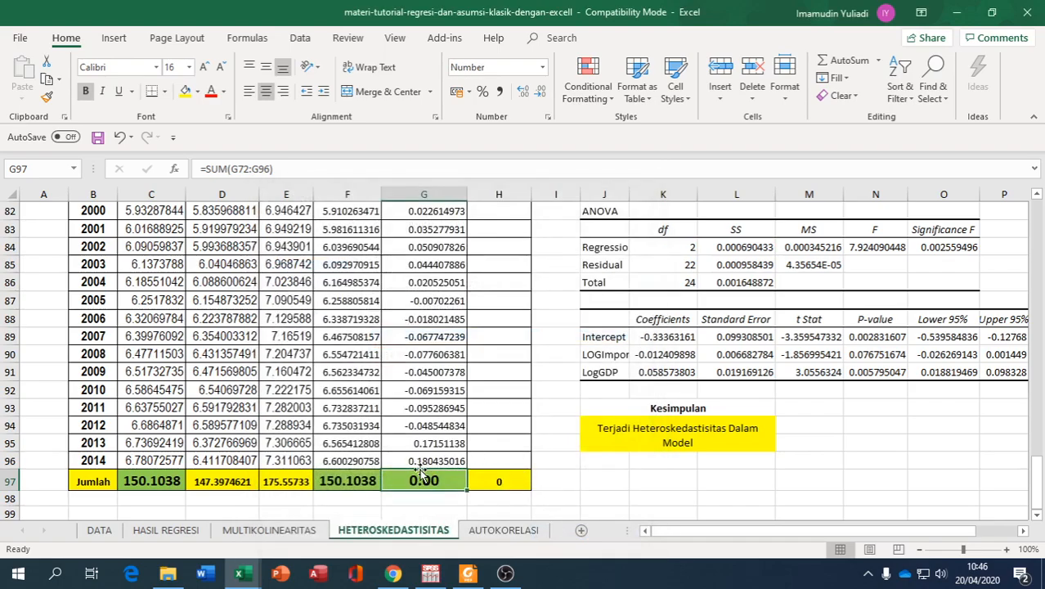
# - Calculate Ut^2 for 1990 in H72 as =G72^2 and copy the formula down through 2014 (H96)
pyautogui.scroll(6, 421, 473)
pyautogui.click(508, 346)
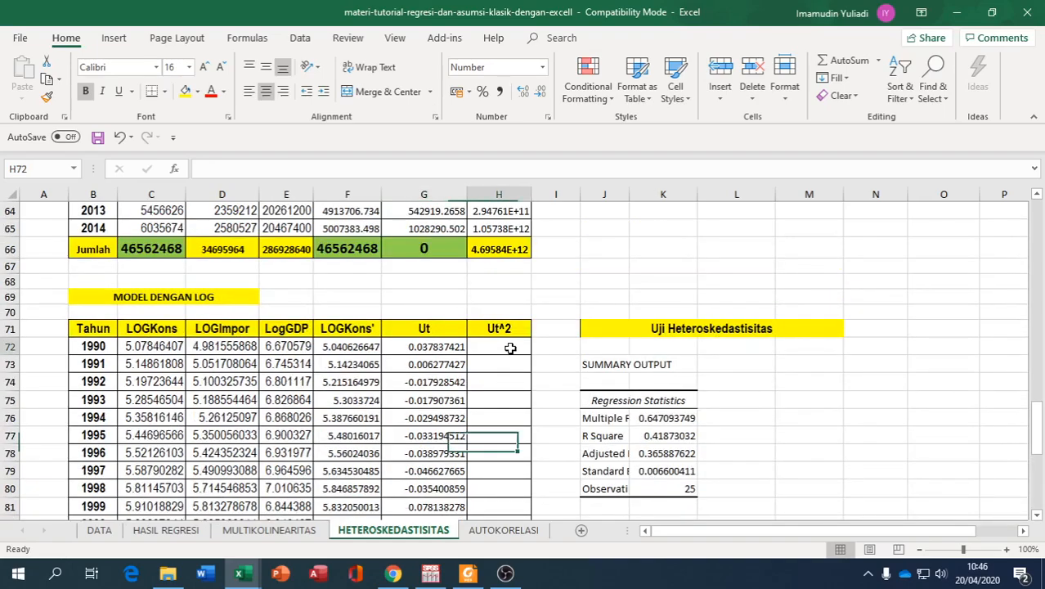
pyautogui.write('=')
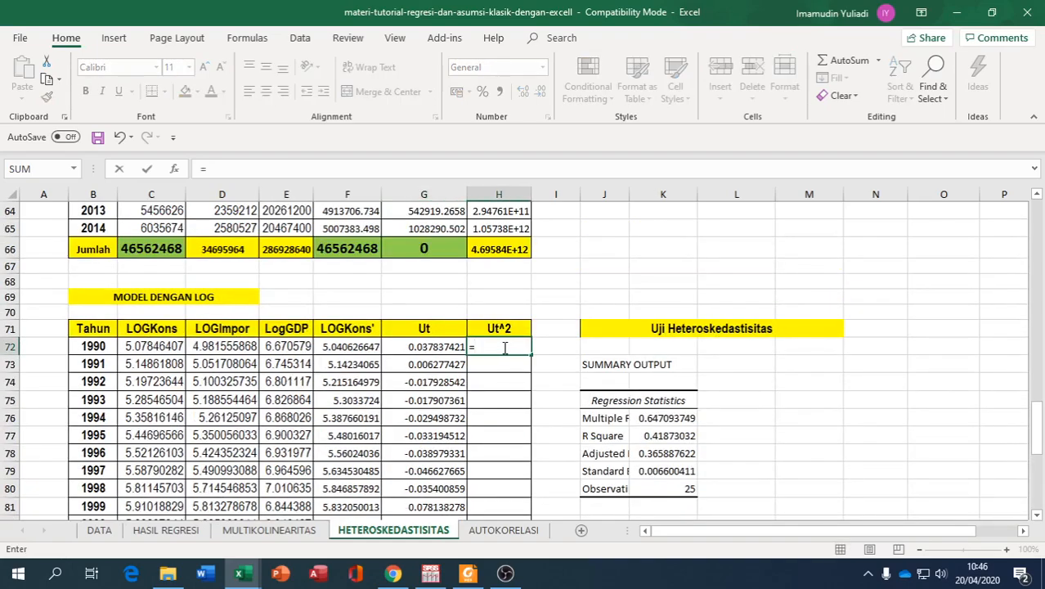
pyautogui.click(434, 345)
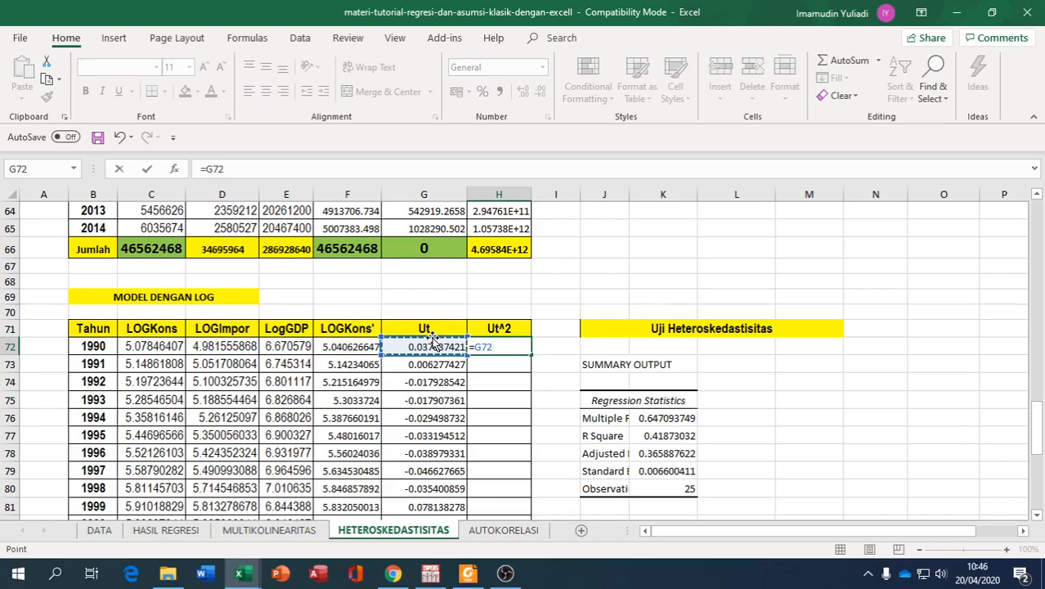
pyautogui.write('^')
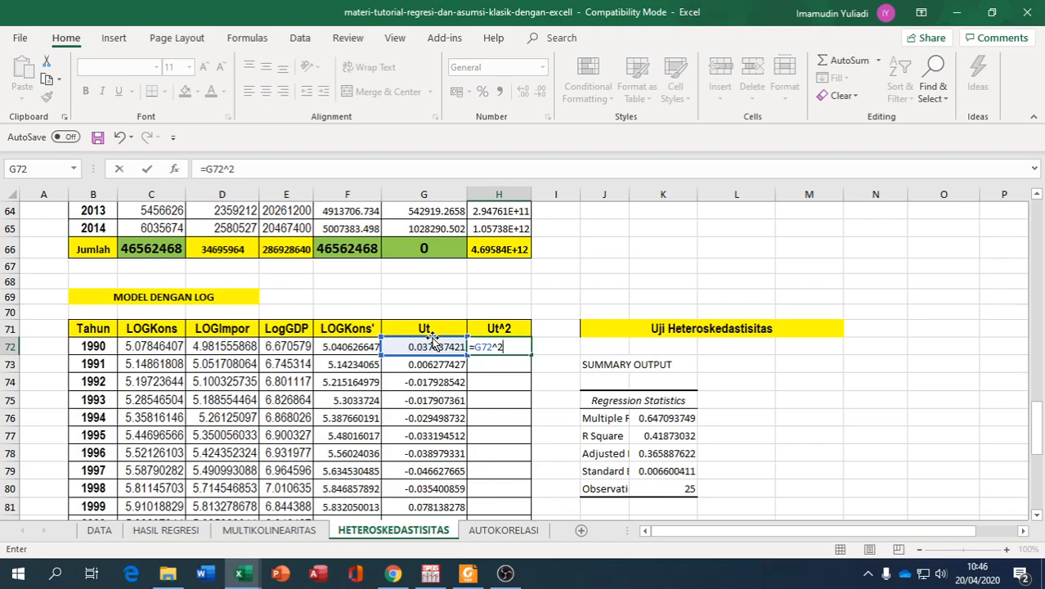
pyautogui.write('2')
pyautogui.press('Return')
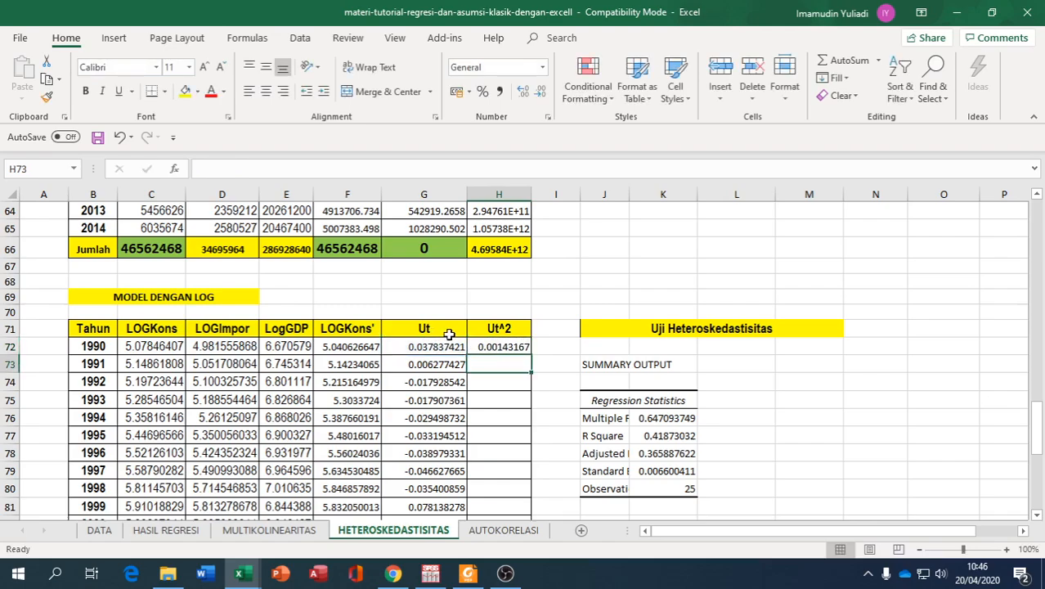
pyautogui.click(498, 344)
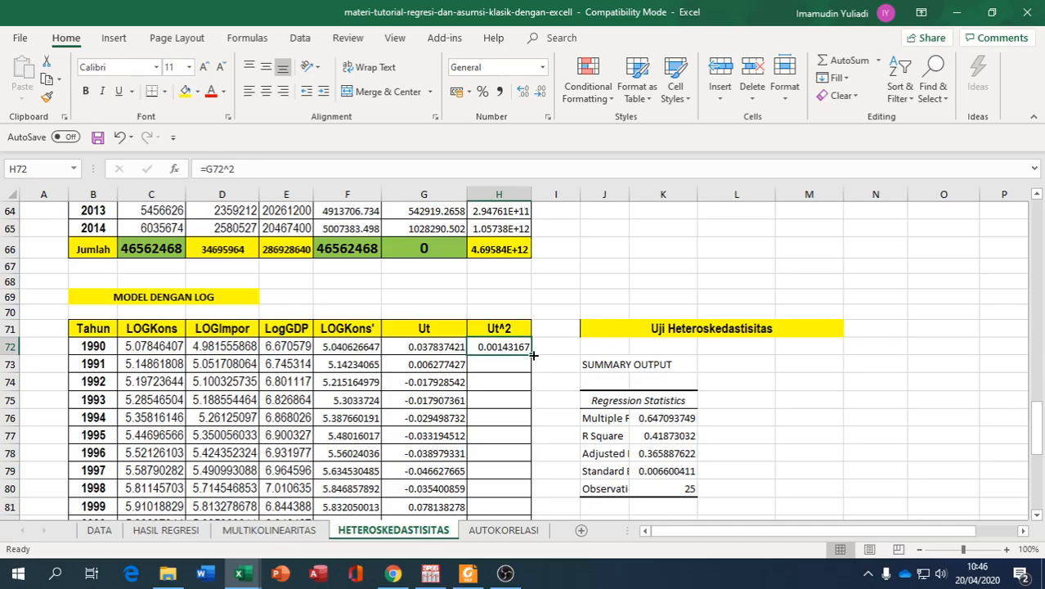
pyautogui.moveTo(532, 355); pyautogui.dragTo(531, 445)
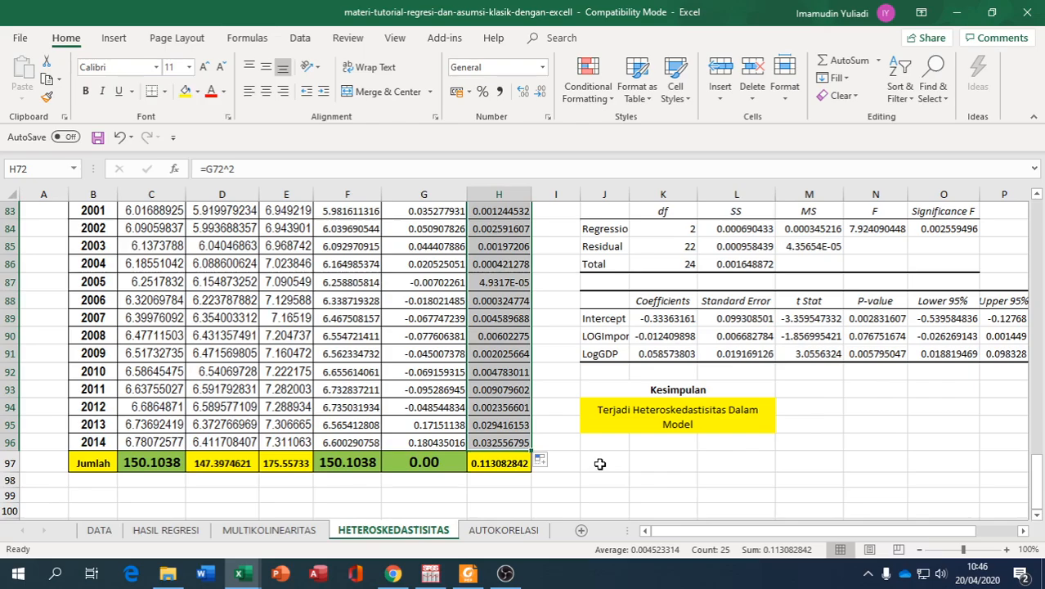
# - Start a Regression analysis and set its Y range to the Ut^2 column with its heading, H71:H96
pyautogui.scroll(7, 599, 463)
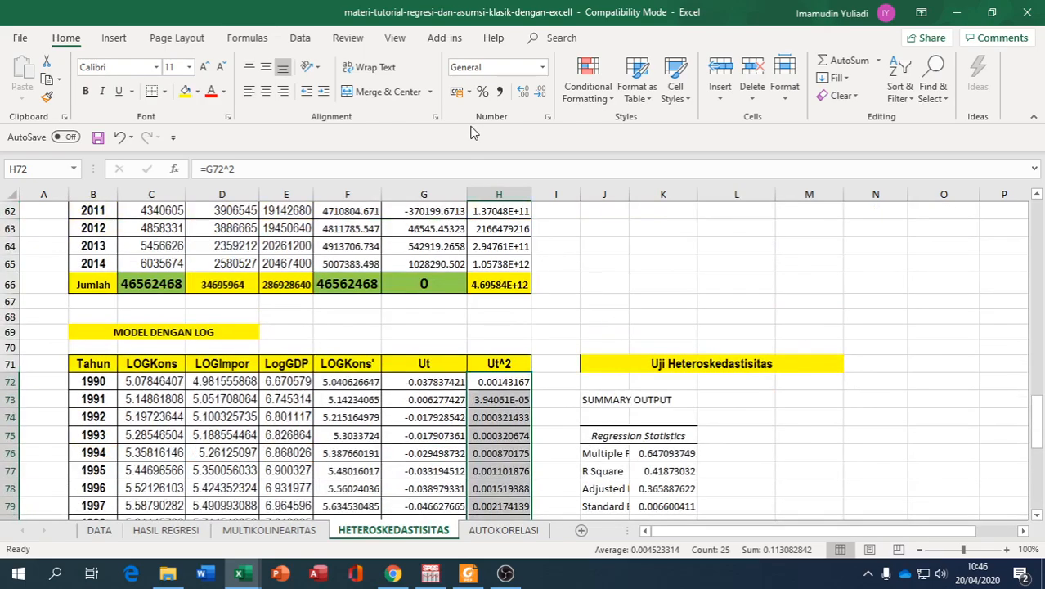
pyautogui.click(302, 38)
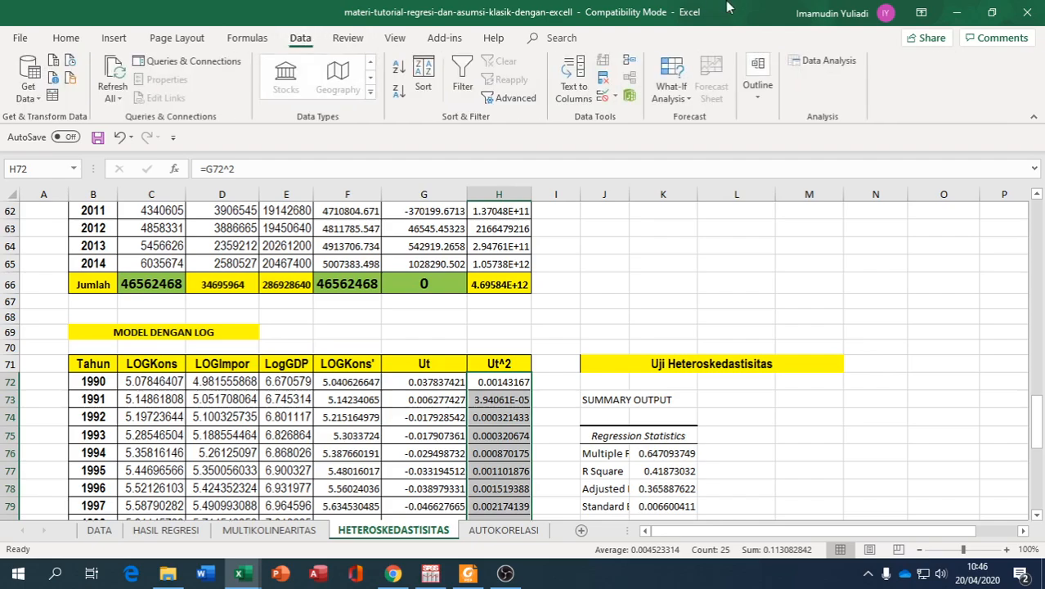
pyautogui.click(821, 60)
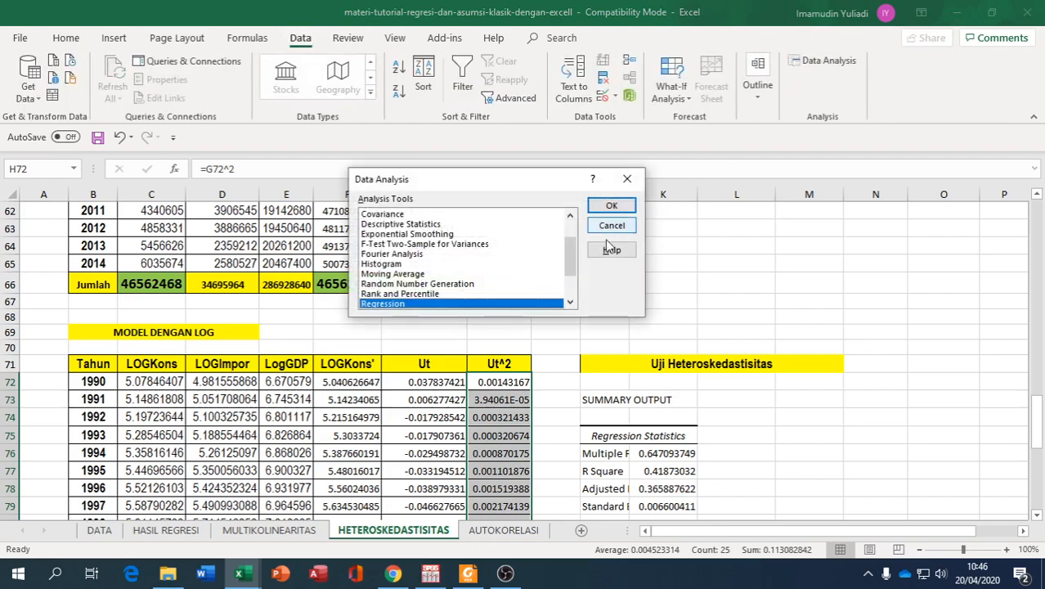
pyautogui.click(611, 205)
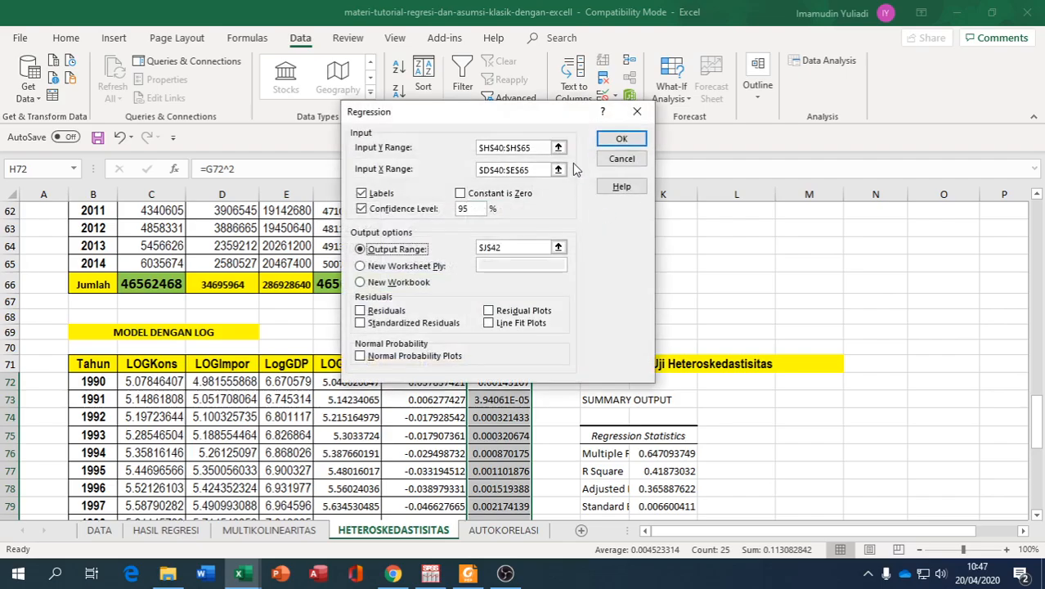
pyautogui.click(558, 147)
pyautogui.scroll(-10, 540, 357)
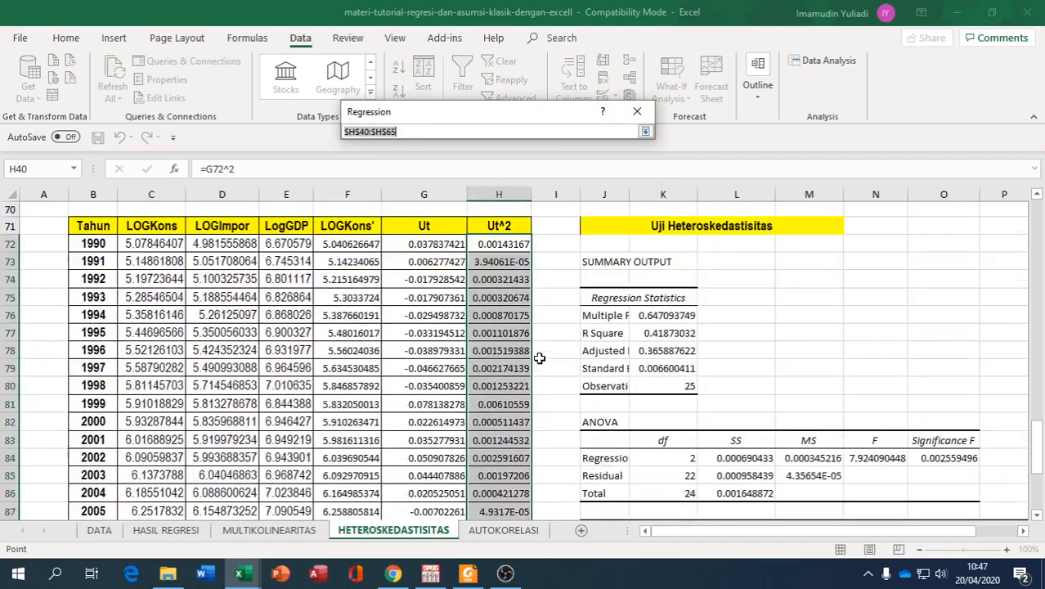
pyautogui.scroll(1, 540, 358)
pyautogui.moveTo(500, 264); pyautogui.dragTo(503, 462)
pyautogui.click(646, 130)
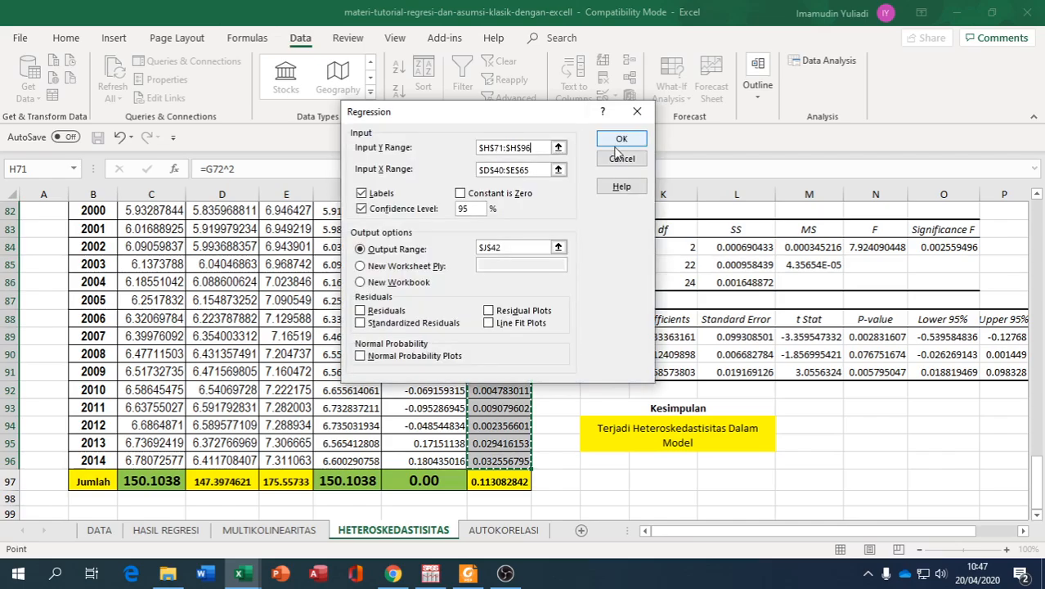
# - Set the regression's X range to the LOGImpor and LogGDP columns with their headings, D71:E96
pyautogui.click(558, 170)
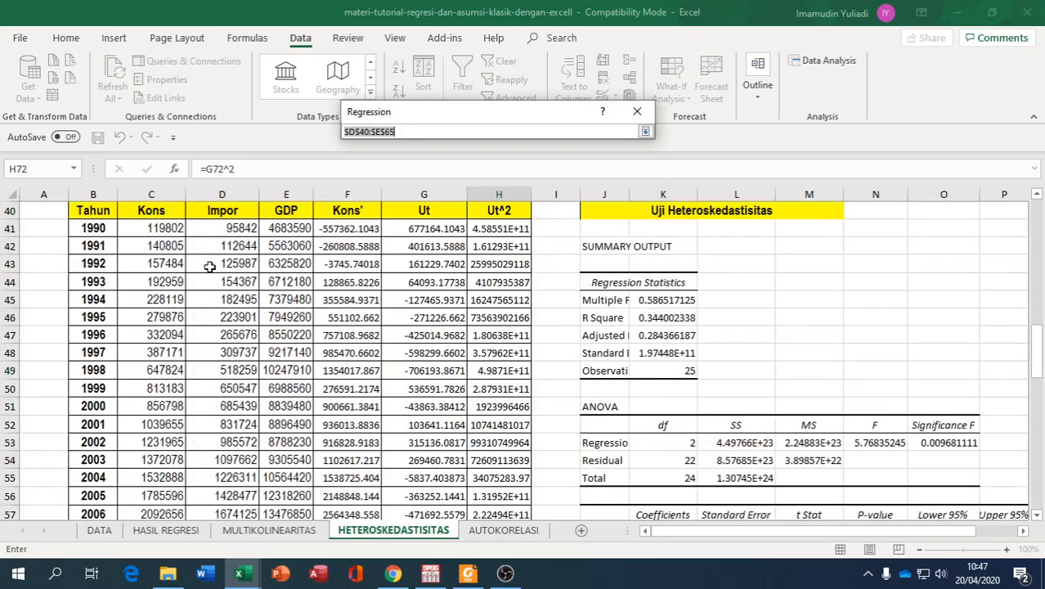
pyautogui.scroll(-6, 210, 268)
pyautogui.scroll(-2, 211, 267)
pyautogui.moveTo(214, 329); pyautogui.dragTo(304, 462)
pyautogui.click(646, 131)
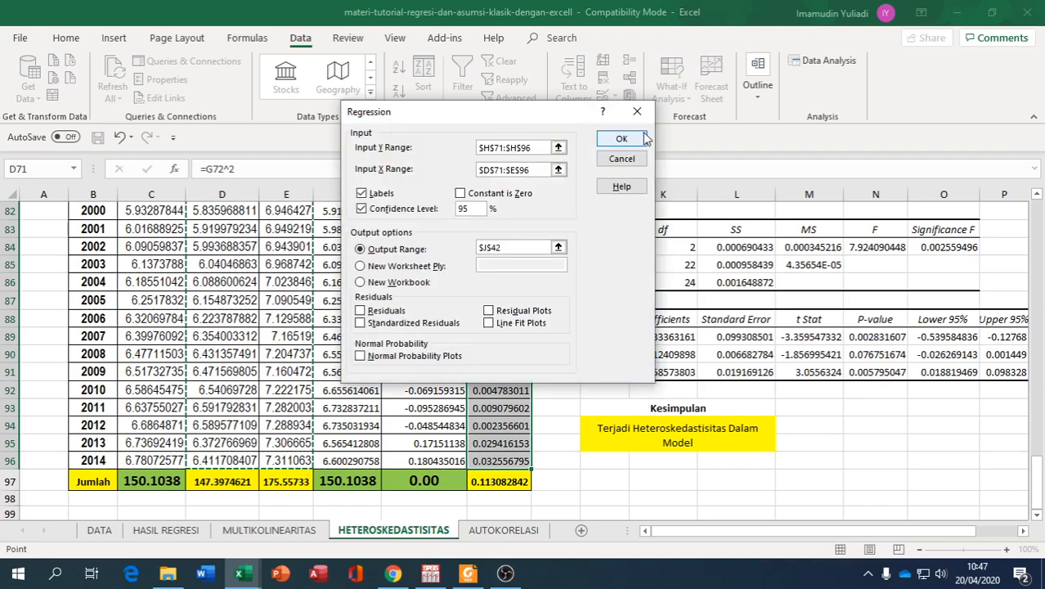
# - Set the regression's output range to J73 and run it, overwriting the existing output
pyautogui.click(557, 247)
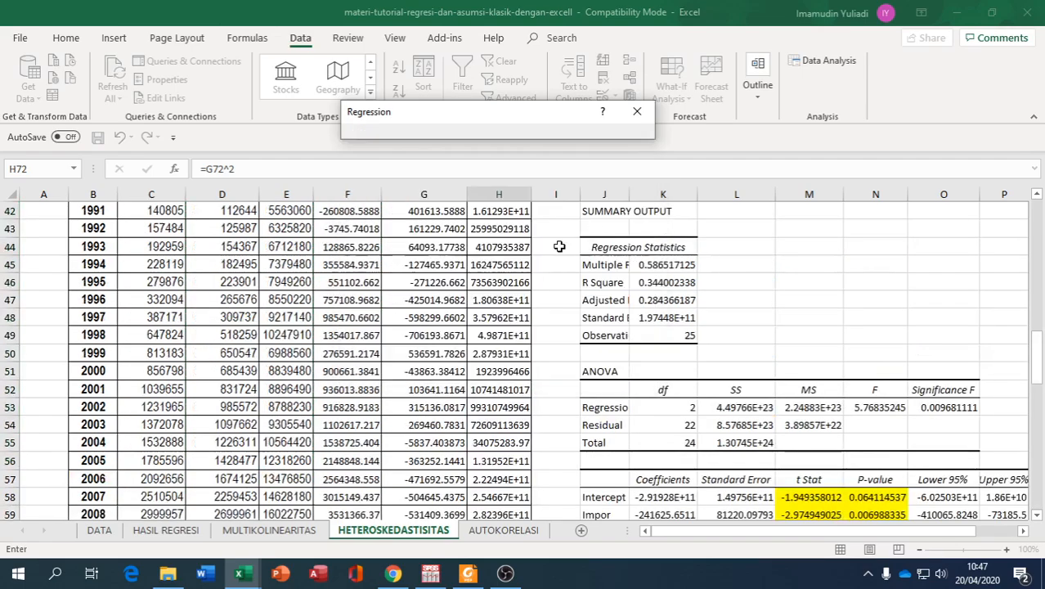
pyautogui.scroll(-7, 631, 325)
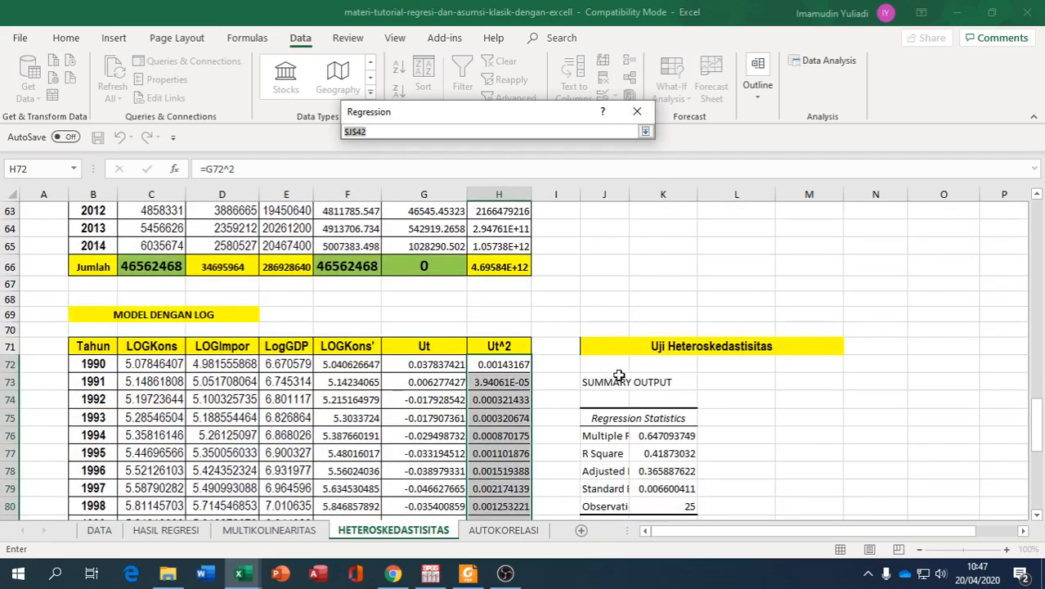
pyautogui.click(609, 380)
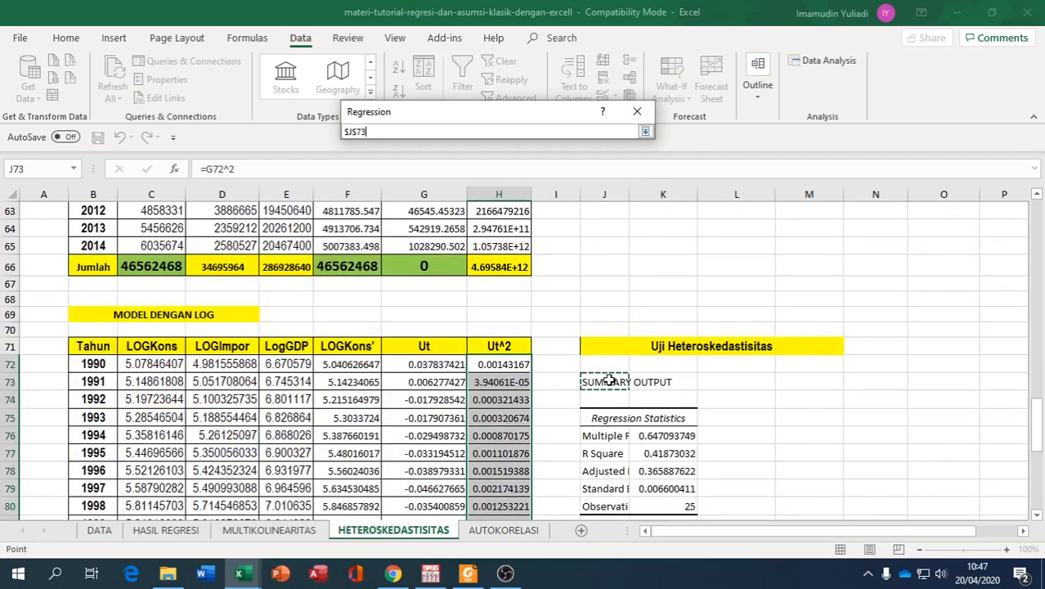
pyautogui.click(645, 136)
pyautogui.click(620, 139)
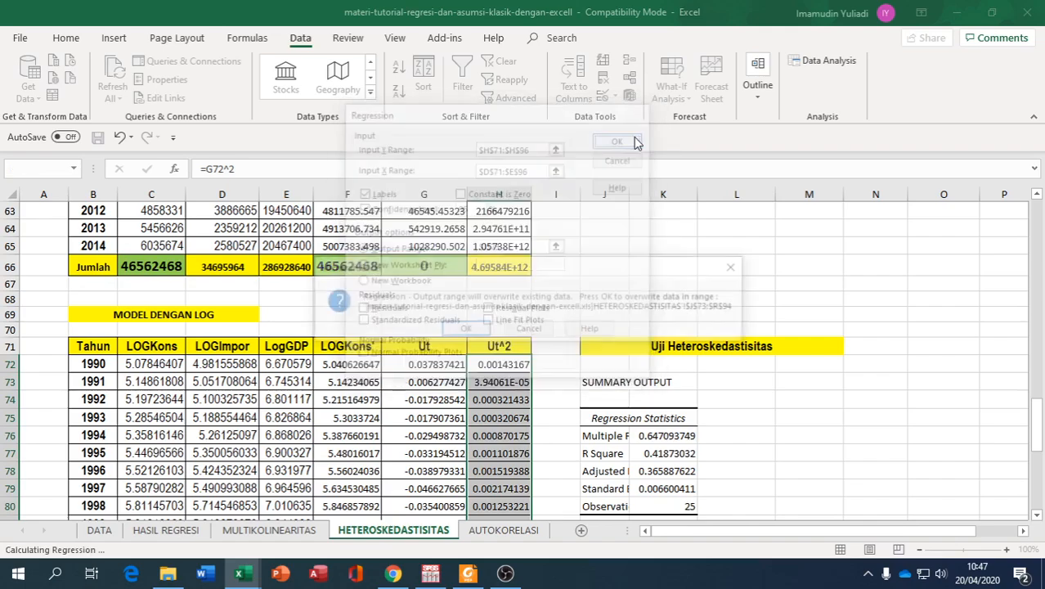
pyautogui.click(465, 330)
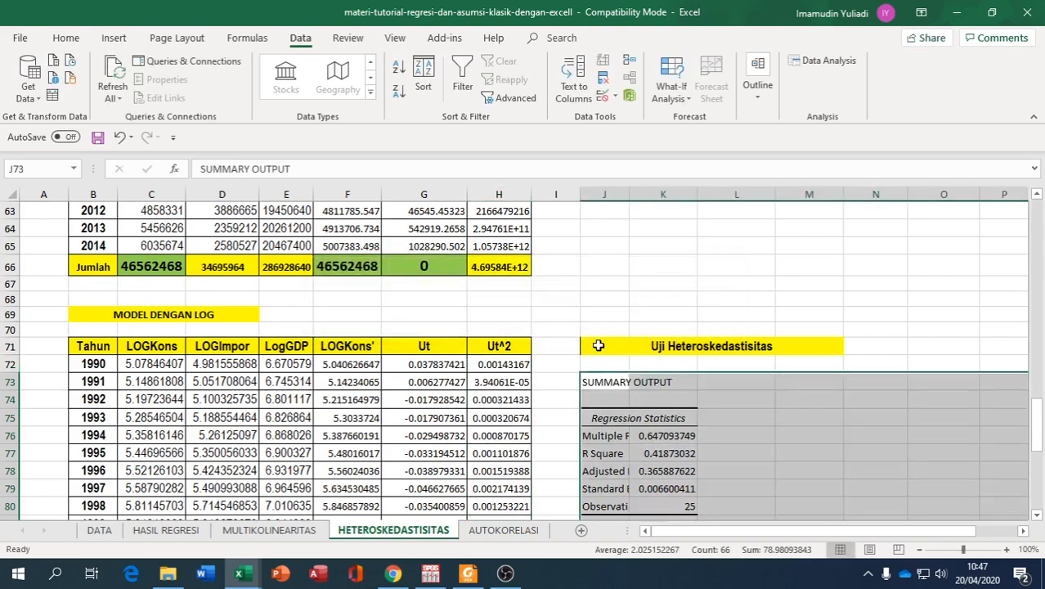
# - Highlight the t Stat and P-value cells of the log model's regression output (M89:N91) in yellow
pyautogui.scroll(-5, 601, 344)
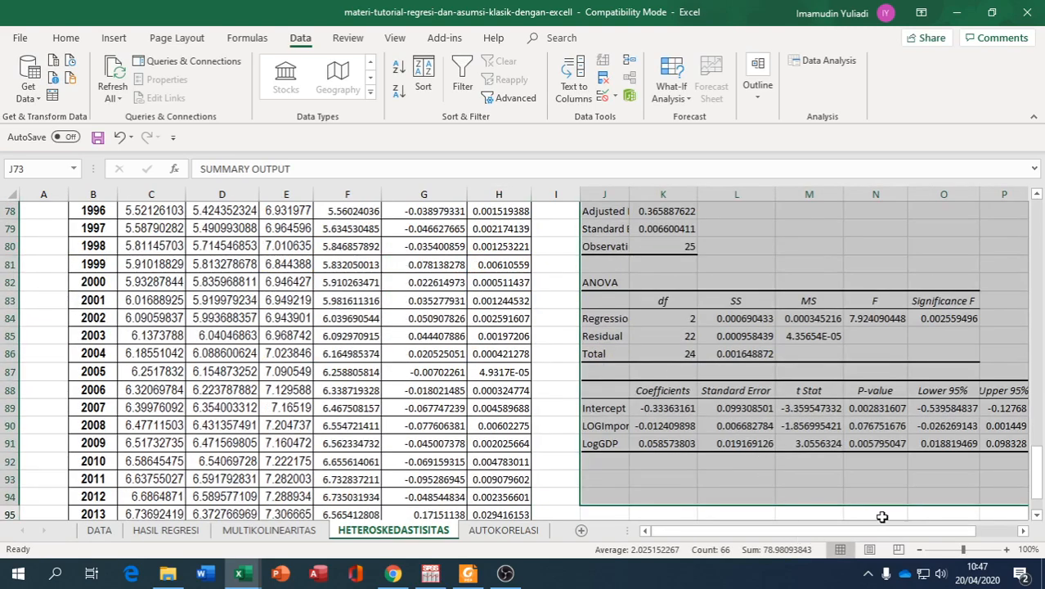
pyautogui.moveTo(932, 529); pyautogui.dragTo(971, 530)
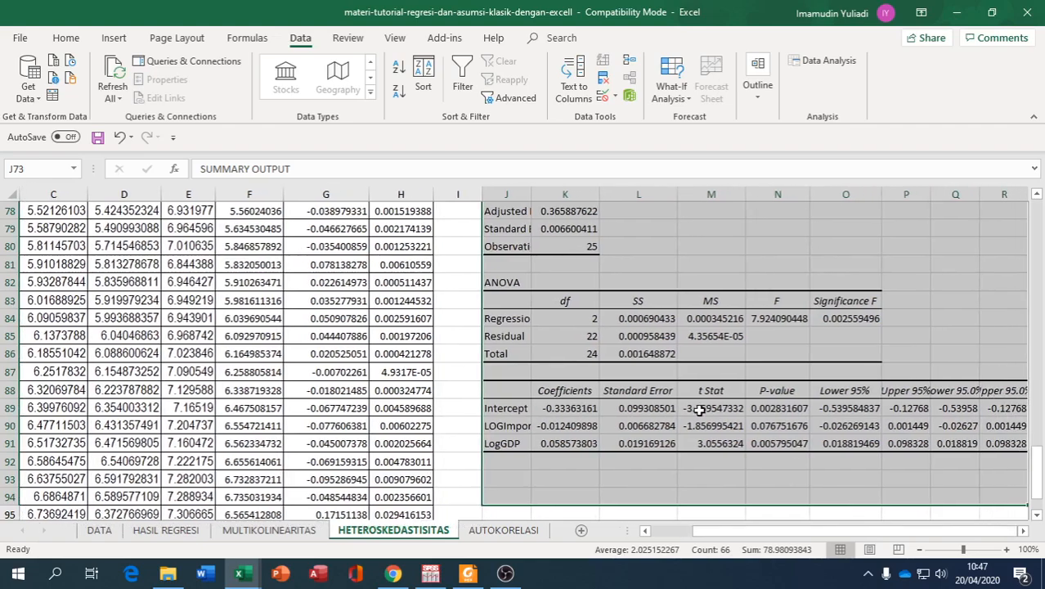
pyautogui.moveTo(721, 405); pyautogui.dragTo(765, 439)
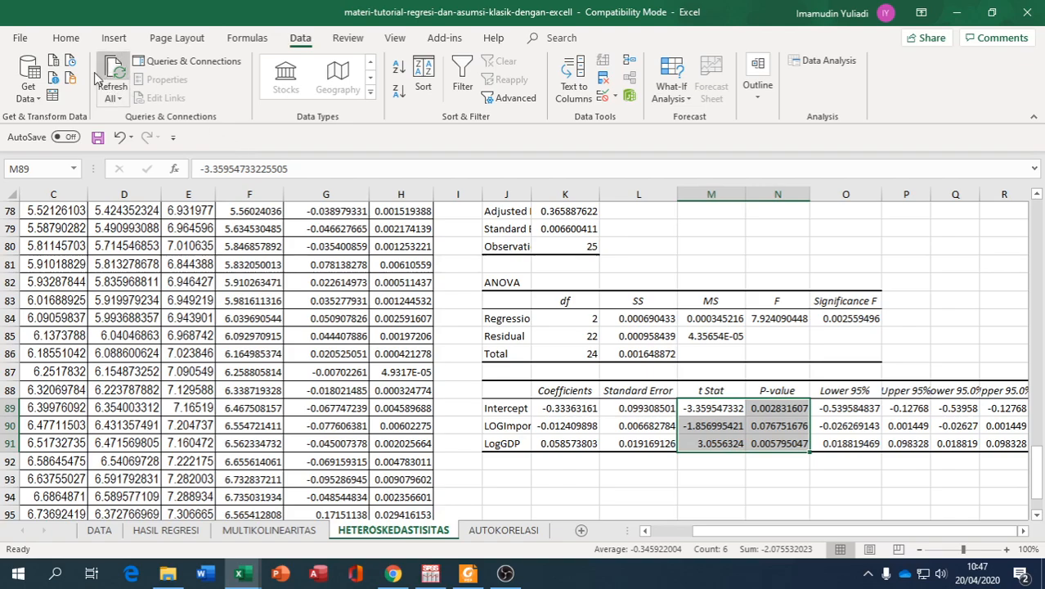
pyautogui.click(66, 41)
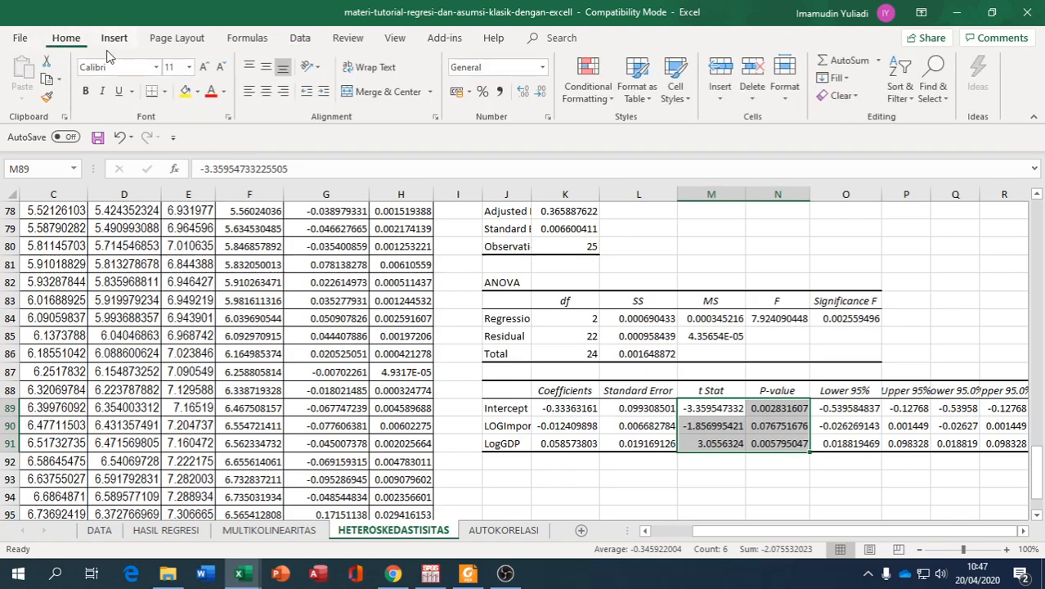
pyautogui.click(185, 92)
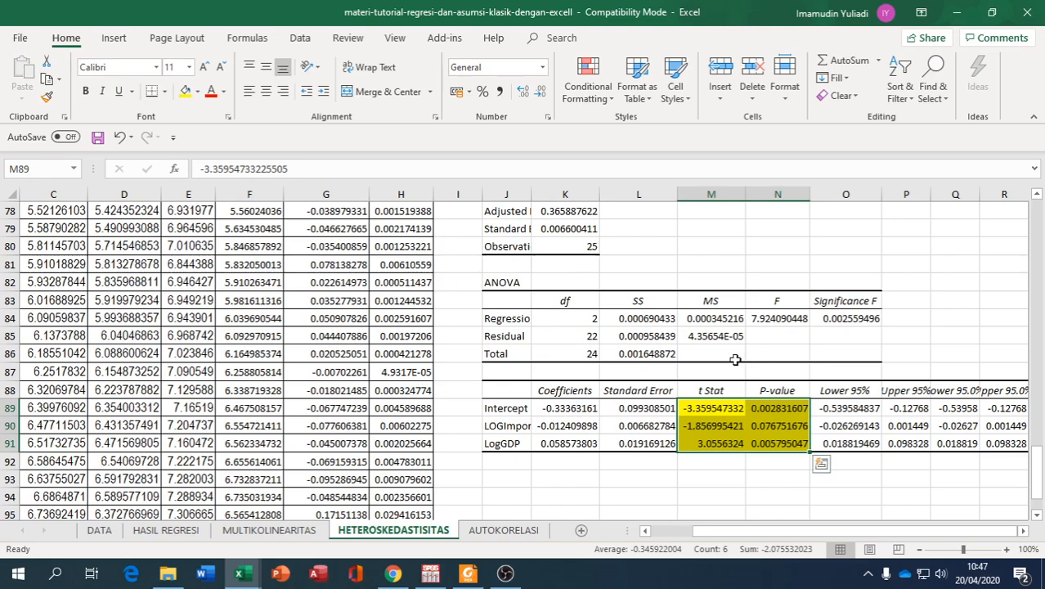
# - Highlight the F and Significance F values in the log model's ANOVA table (N84:O84) in yellow
pyautogui.scroll(4, 735, 359)
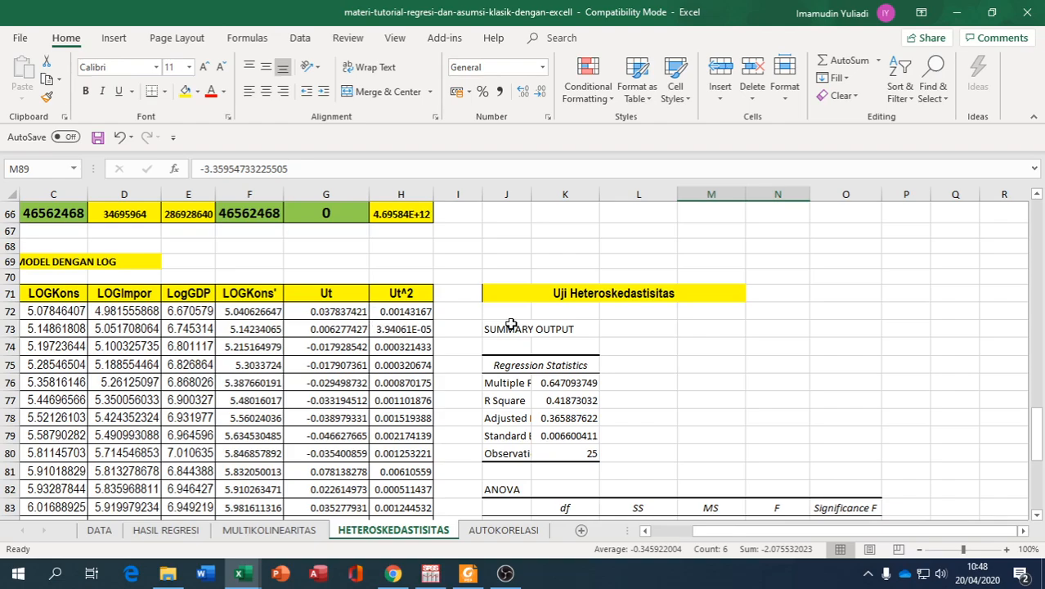
pyautogui.scroll(-6, 648, 380)
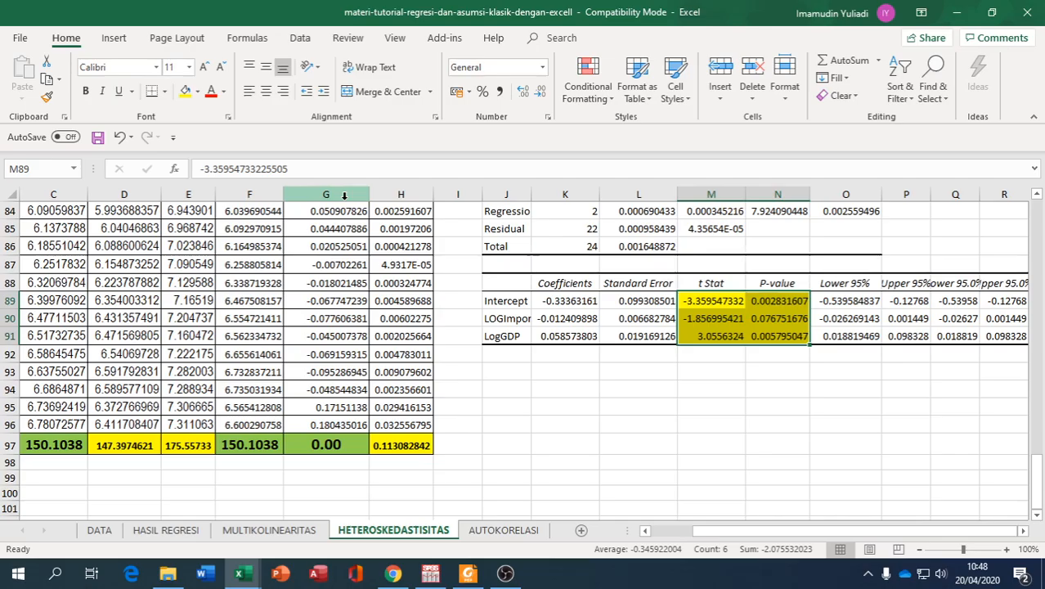
pyautogui.scroll(5, 556, 339)
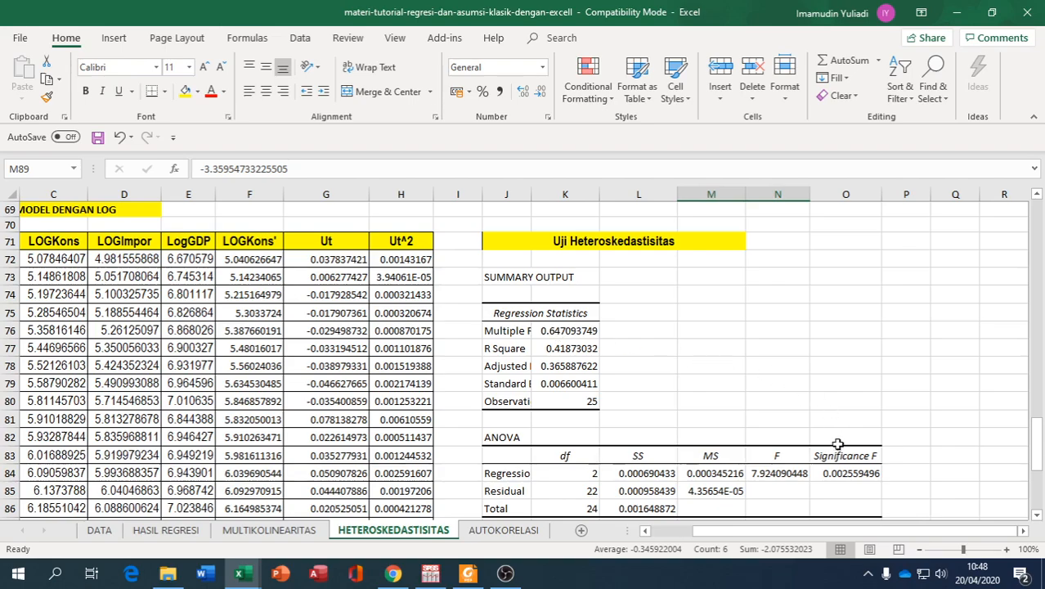
pyautogui.moveTo(784, 472); pyautogui.dragTo(824, 473)
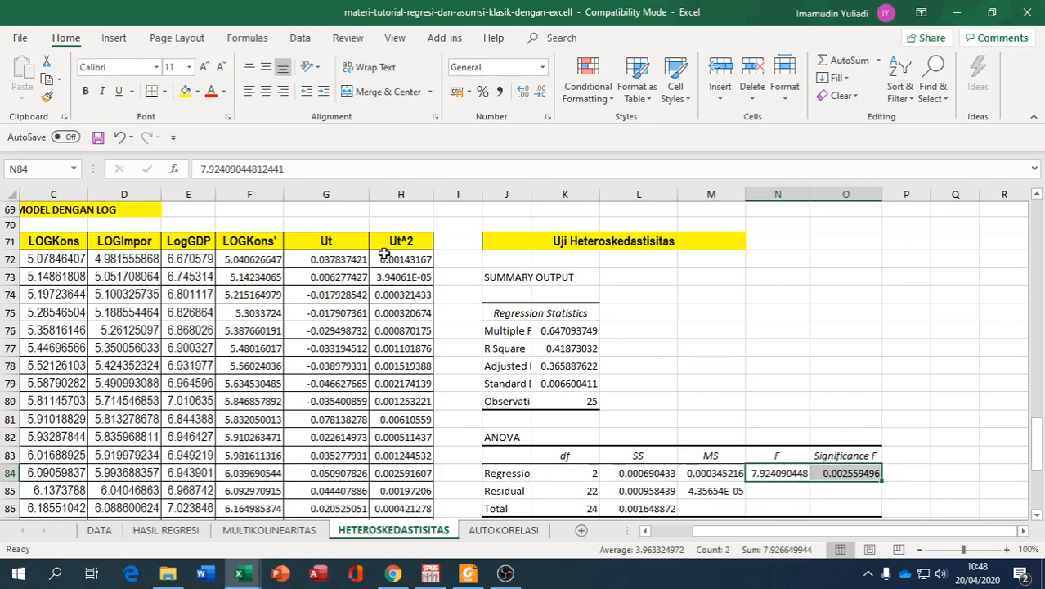
pyautogui.click(185, 91)
pyautogui.scroll(-2, 588, 305)
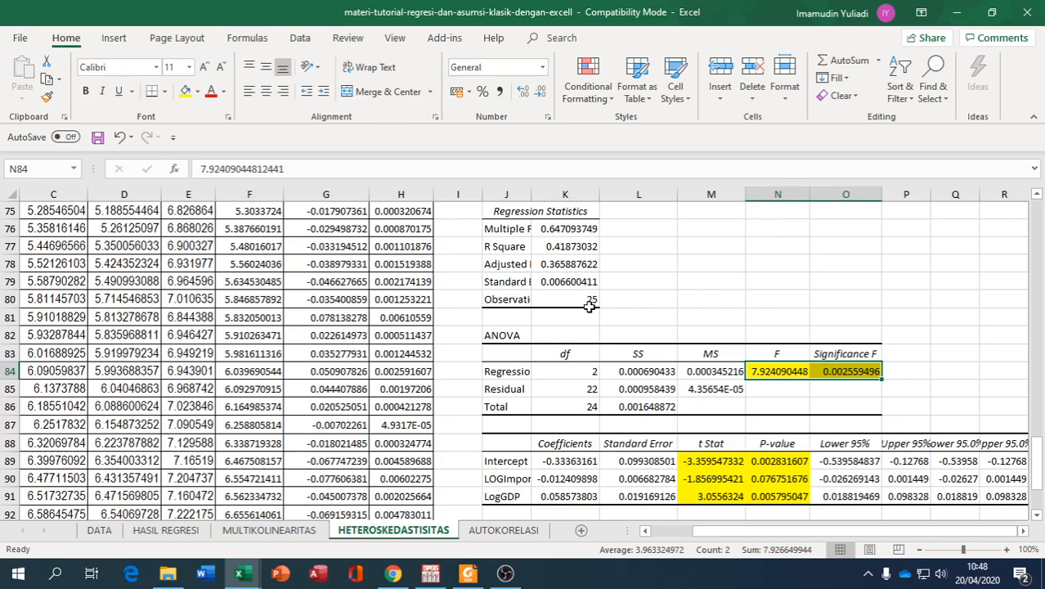
# - Open the AUTOKORELASI sheet
pyautogui.click(501, 529)
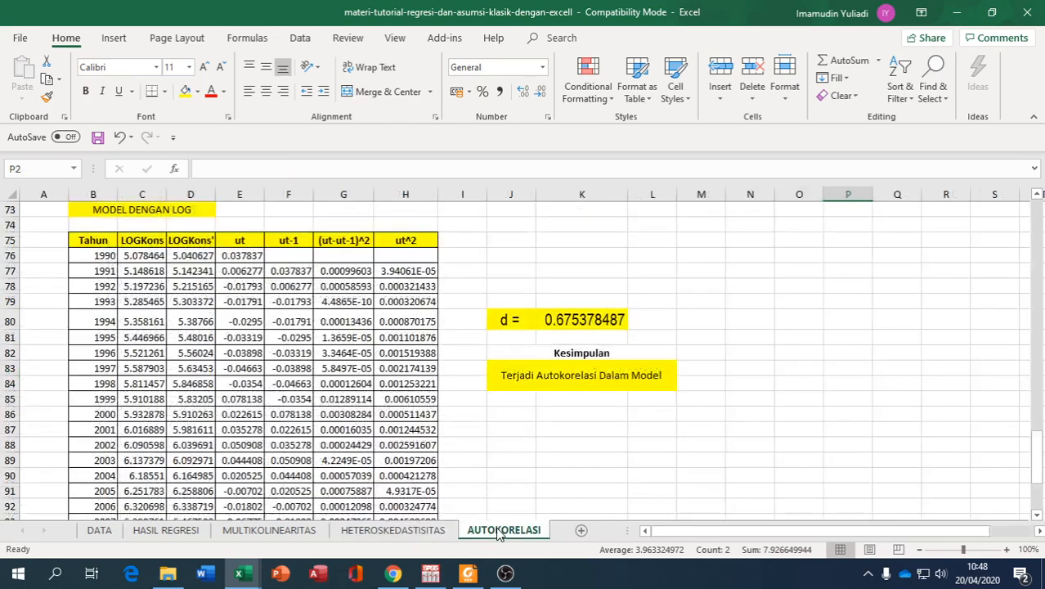
# - Review the Durbin–Watson d formula, its decision rules and the autocorrelation table of the model without logs
pyautogui.scroll(10, 357, 414)
pyautogui.scroll(14, 358, 414)
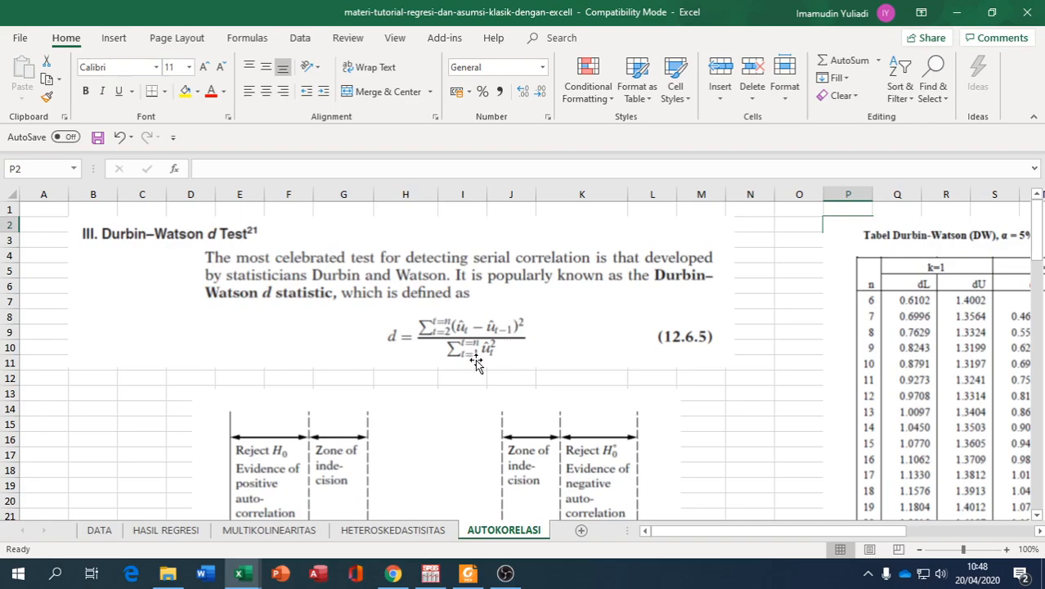
pyautogui.scroll(-8, 487, 353)
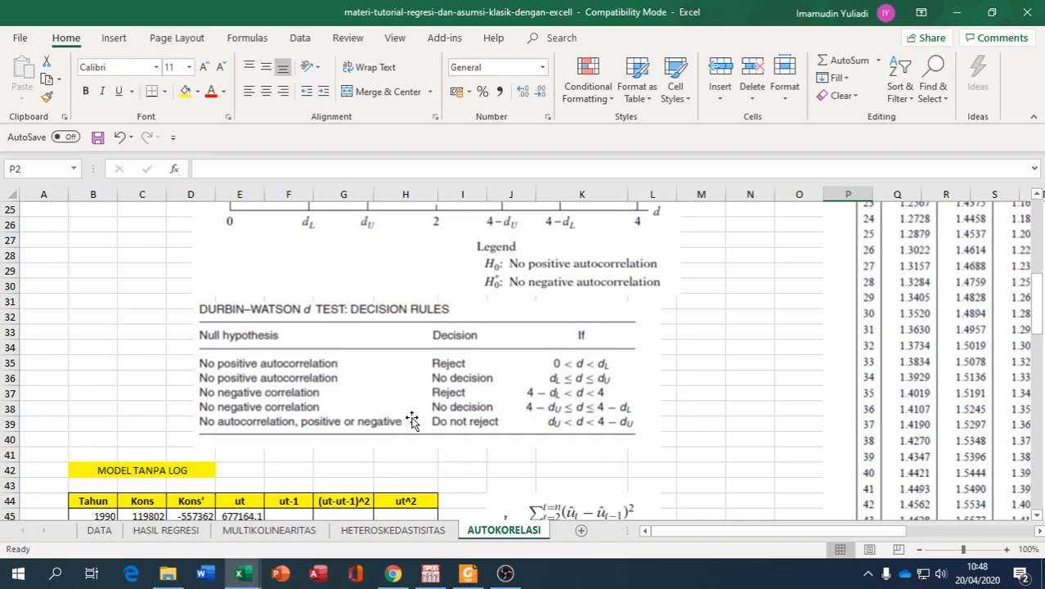
pyautogui.scroll(-1, 412, 420)
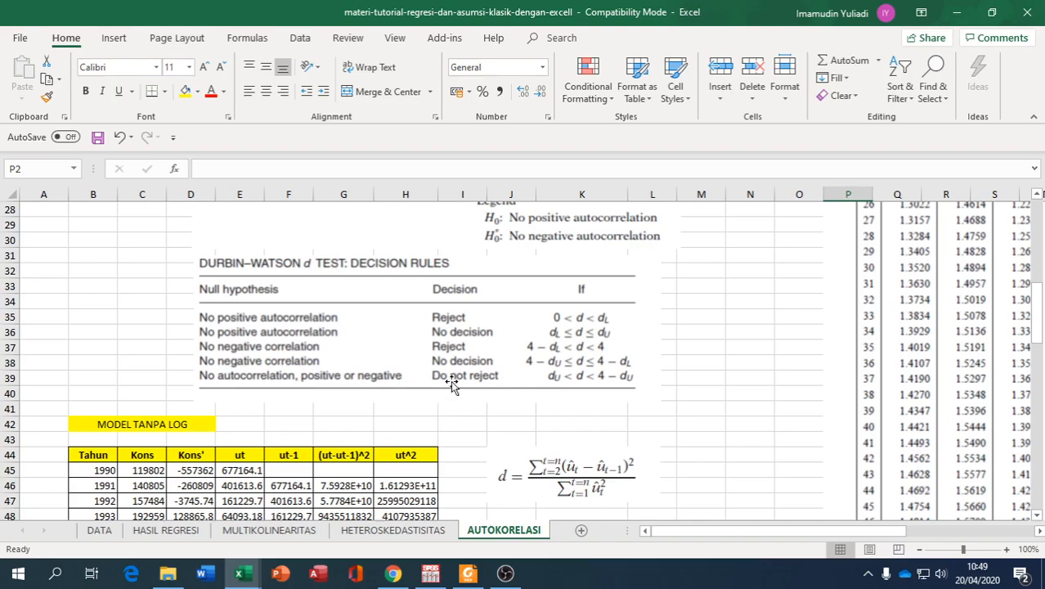
pyautogui.scroll(-3, 411, 463)
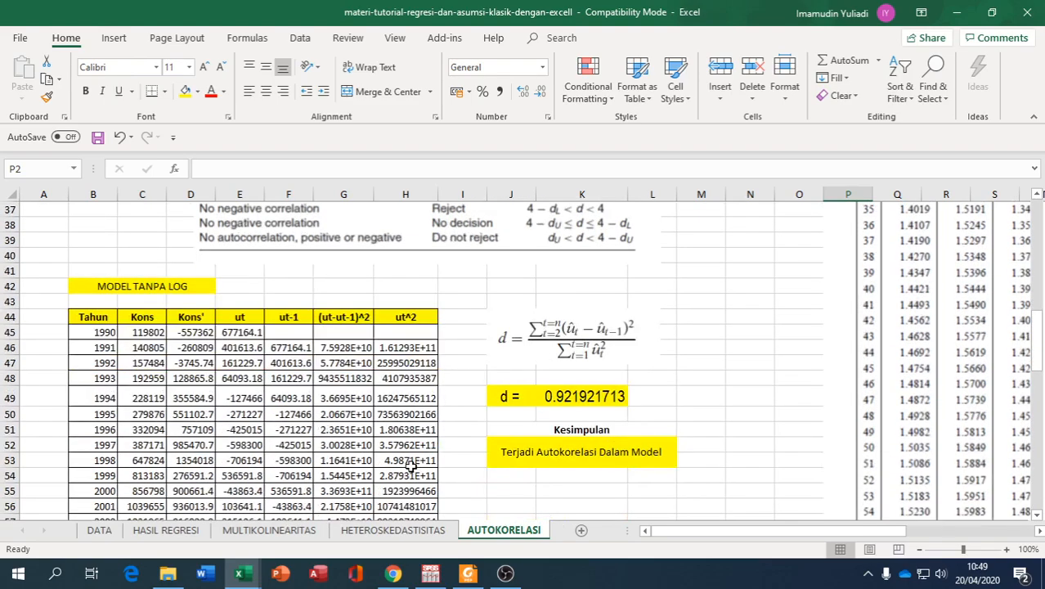
pyautogui.scroll(-1, 411, 462)
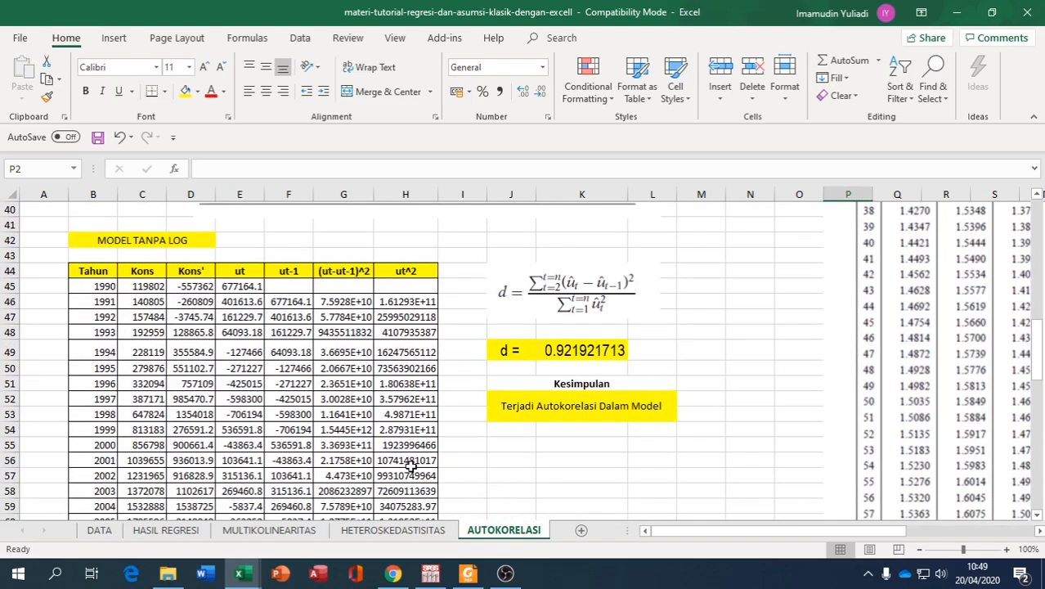
# - Trace the Kons' value in D45 to its source formula in F41 of the HETEROSKEDASTISITAS sheet and return to AUTOKORELASI
pyautogui.click(186, 286)
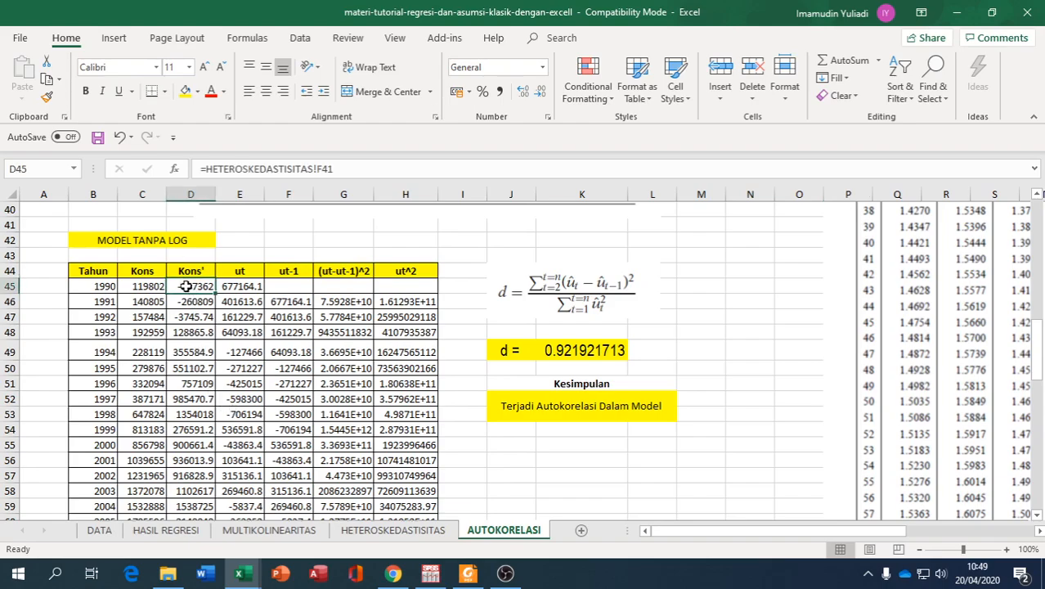
pyautogui.click(362, 532)
pyautogui.scroll(6, 188, 445)
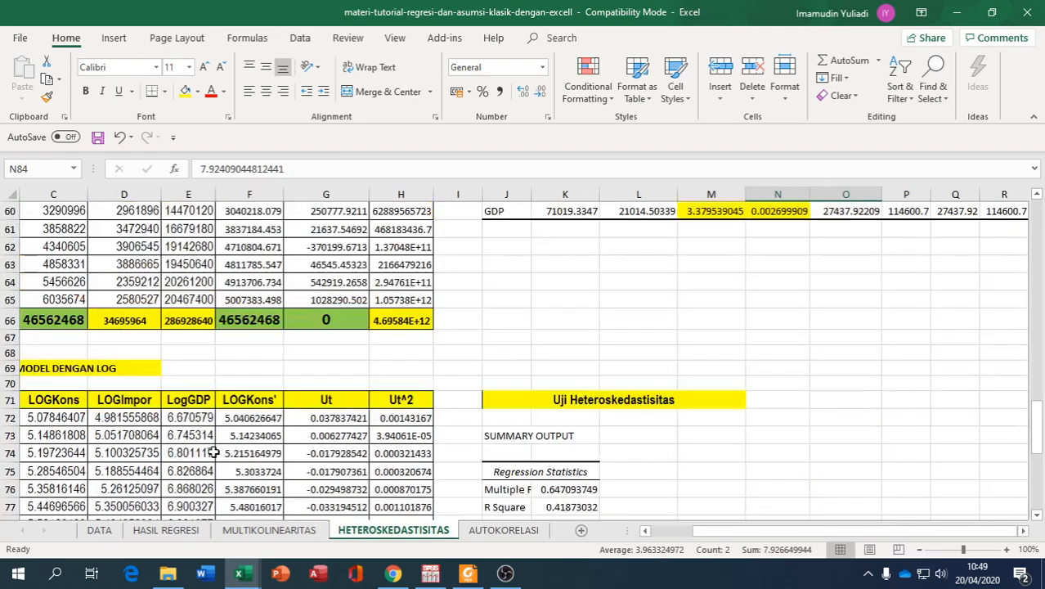
pyautogui.scroll(-2, 196, 441)
pyautogui.scroll(11, 196, 442)
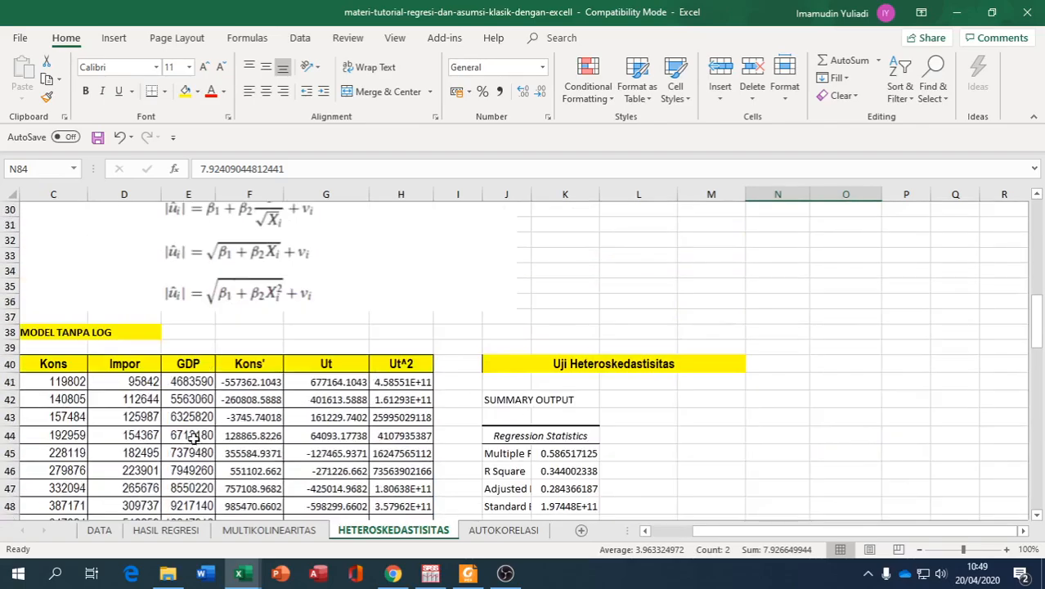
pyautogui.scroll(-2, 184, 421)
pyautogui.click(249, 289)
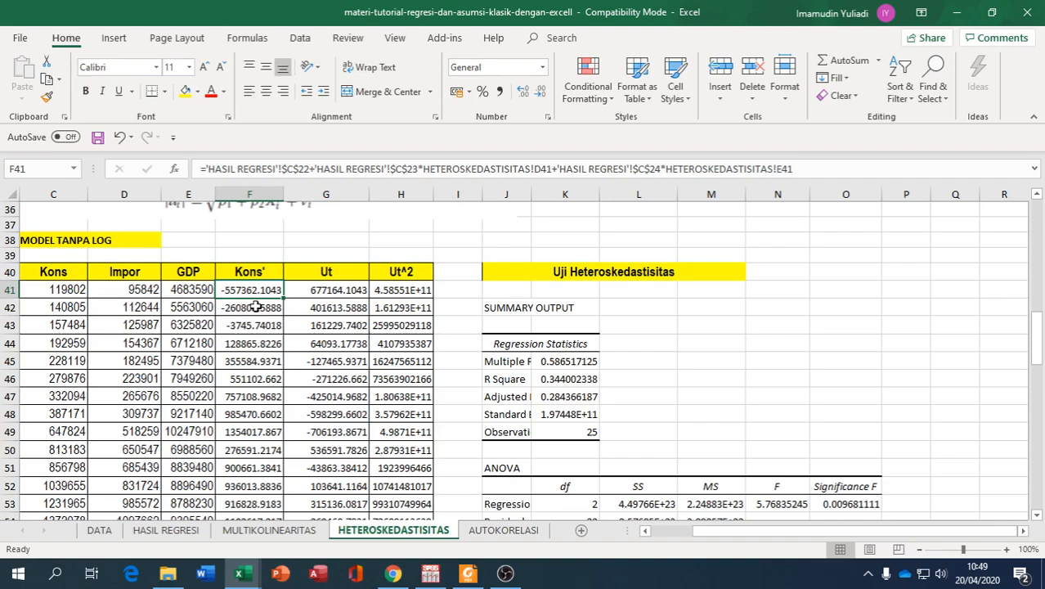
pyautogui.click(471, 531)
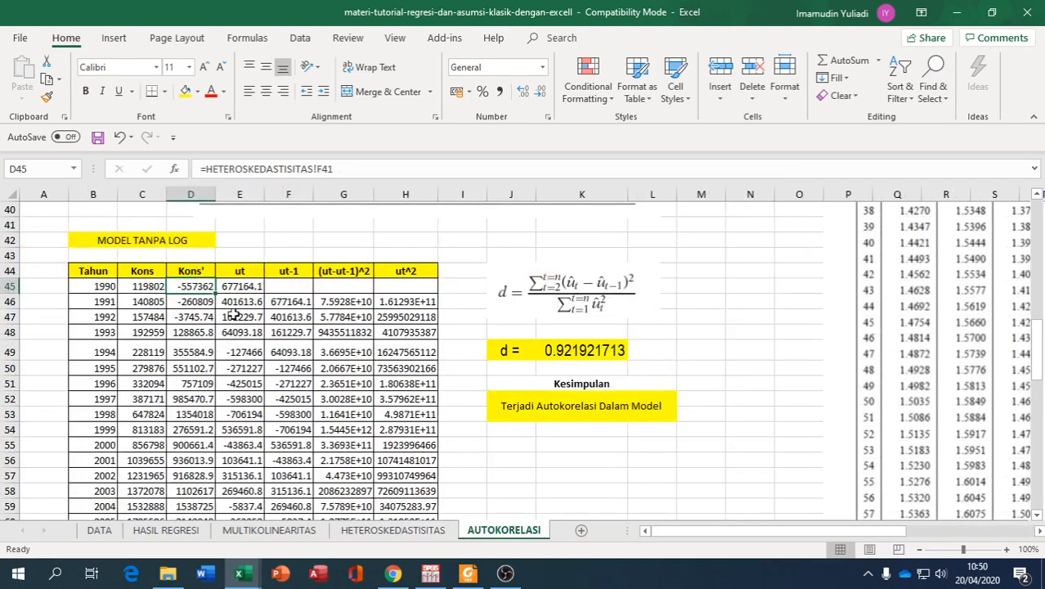
# - Clear the calculated cells D45:H69 of the model without logs and link D45 to cell F41 of the HETEROSKEDASTISITAS sheet
pyautogui.moveTo(201, 290); pyautogui.dragTo(383, 470)
pyautogui.press('Delete')
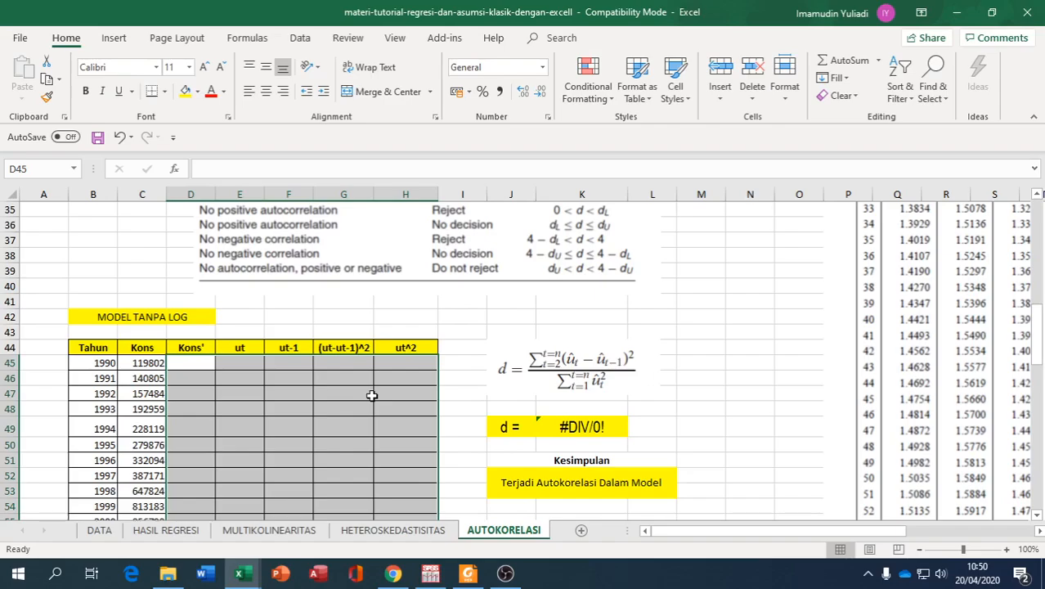
pyautogui.click(197, 361)
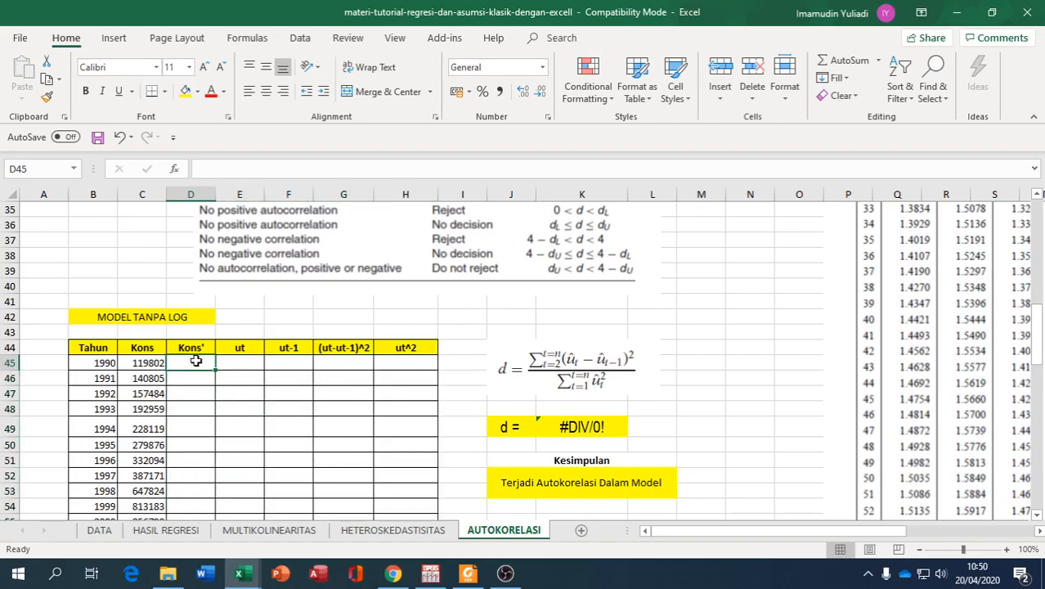
pyautogui.write('=')
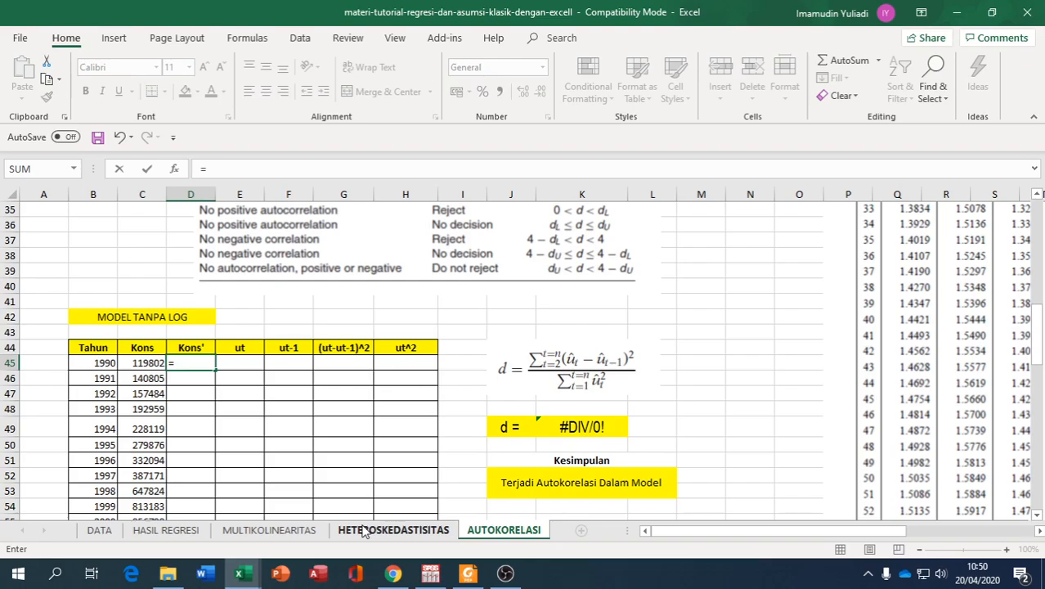
pyautogui.click(363, 531)
pyautogui.click(242, 290)
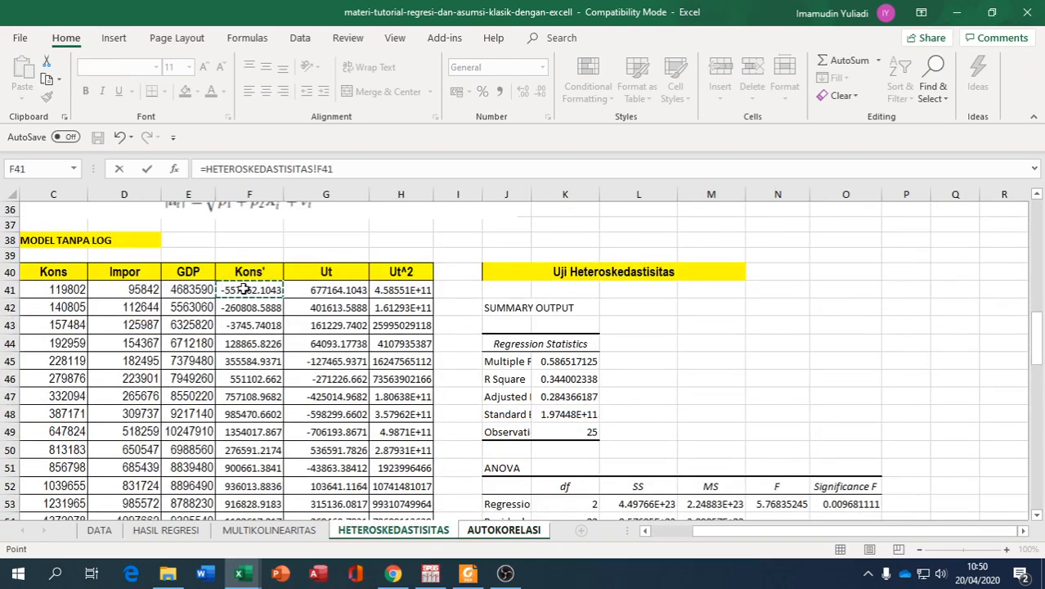
pyautogui.press('Return')
# - Fill the Kons' link formula from D45 down to the 2014 row (D69)
pyautogui.scroll(-1, 238, 343)
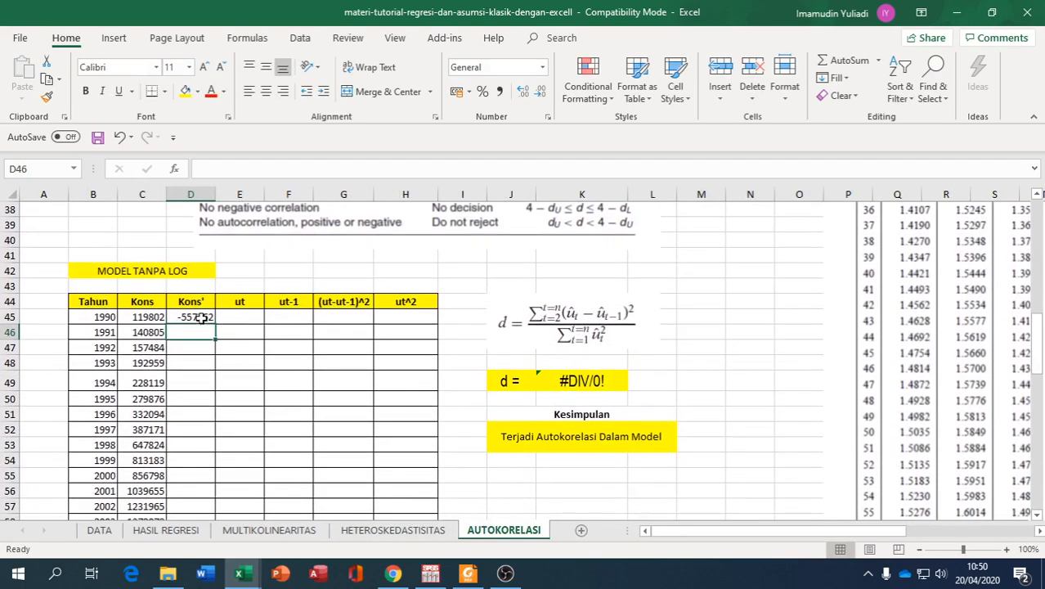
pyautogui.click(205, 320)
pyautogui.moveTo(214, 323); pyautogui.dragTo(198, 481)
# - Calculate the residual ut in E45 as =C45-D45 and fill the formula down to the 2014 row (E69)
pyautogui.scroll(6, 237, 384)
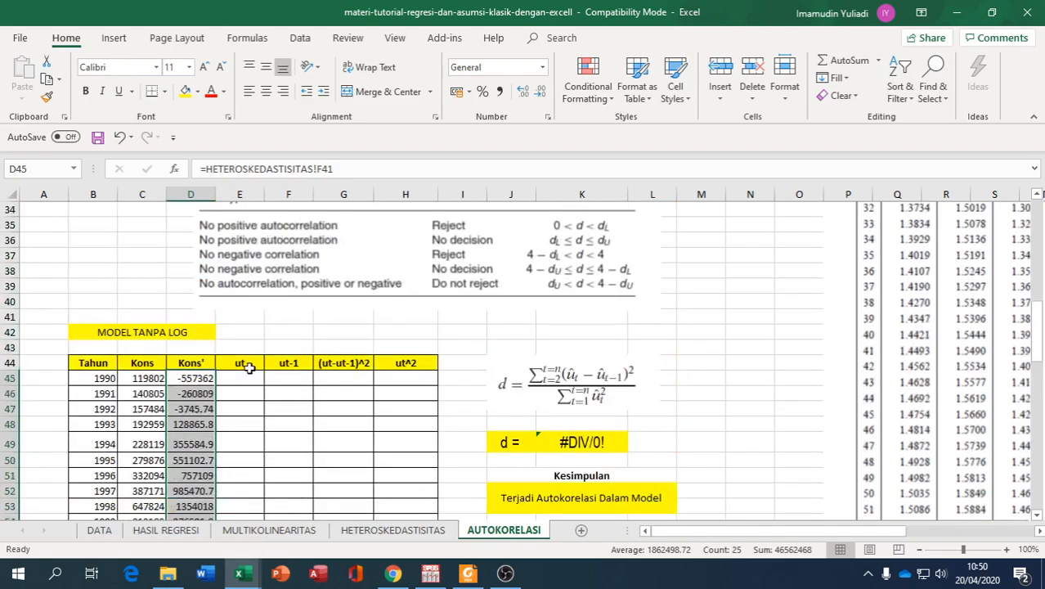
pyautogui.click(243, 376)
pyautogui.write('=')
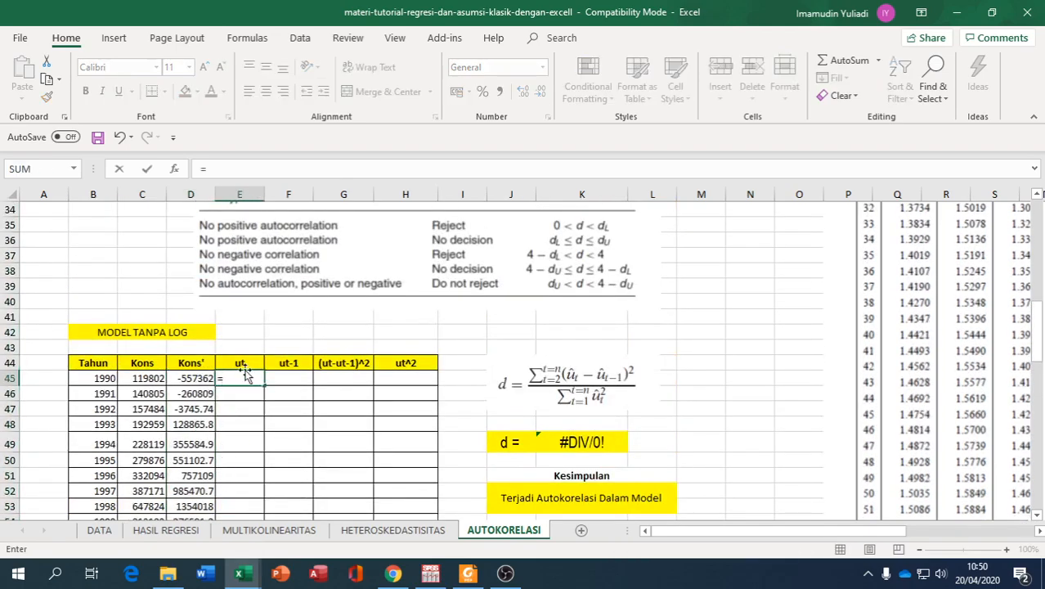
pyautogui.click(142, 377)
pyautogui.write('-')
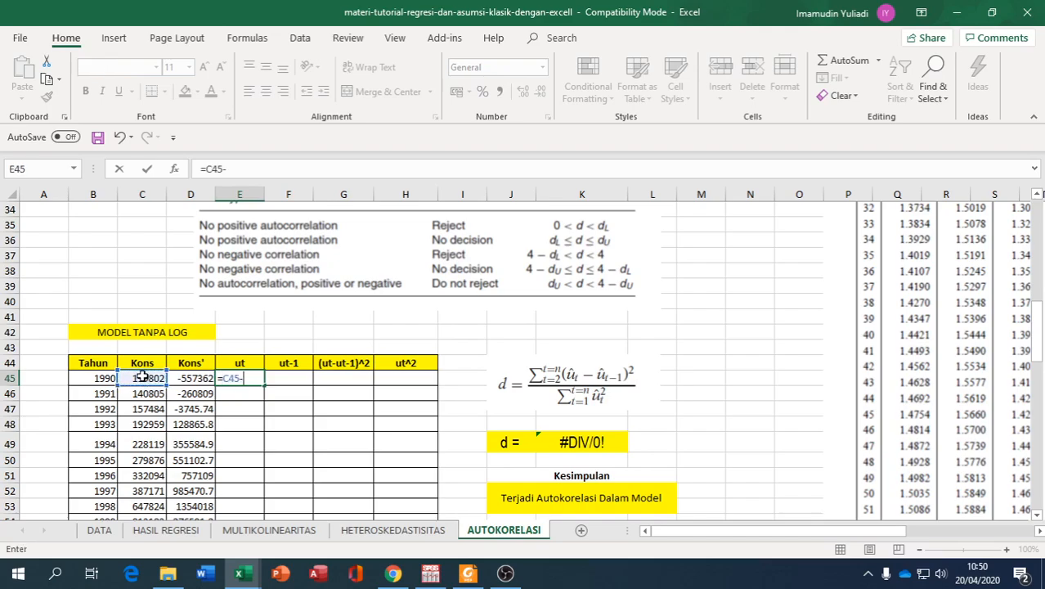
pyautogui.click(188, 377)
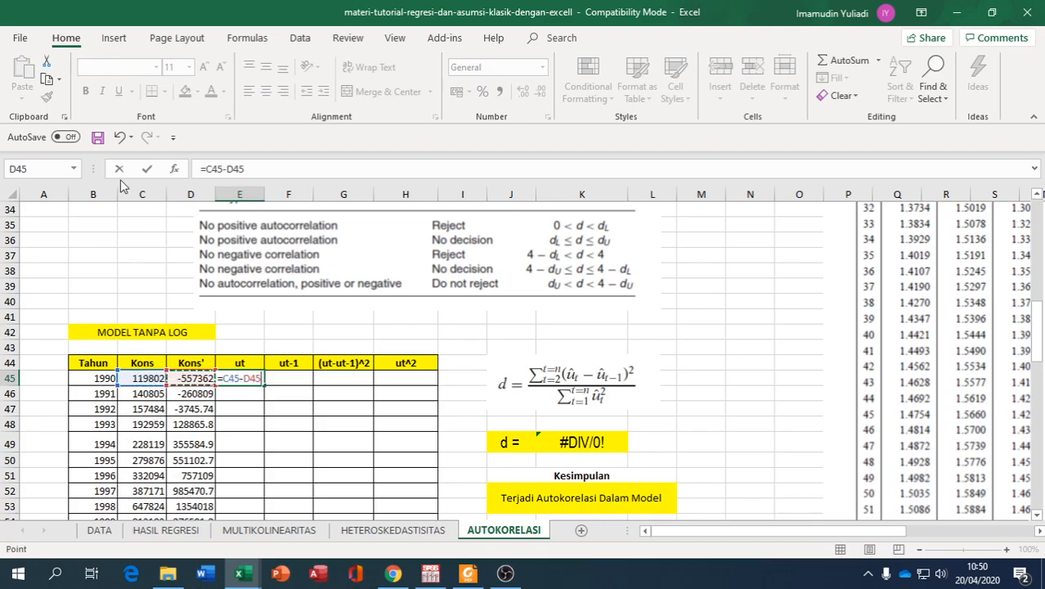
pyautogui.press('Return')
pyautogui.click(227, 376)
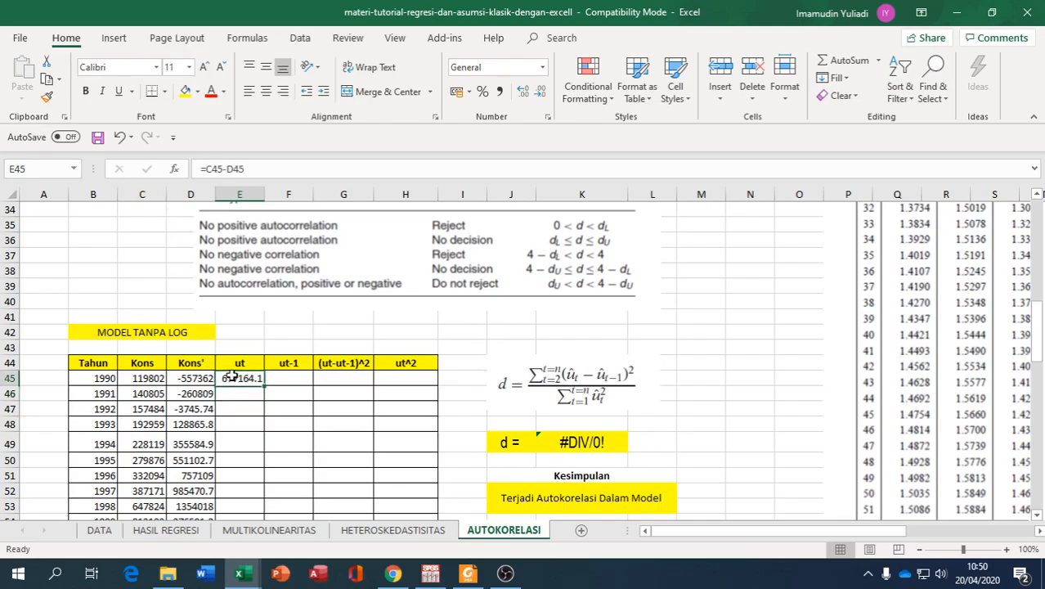
pyautogui.moveTo(263, 382); pyautogui.dragTo(264, 472)
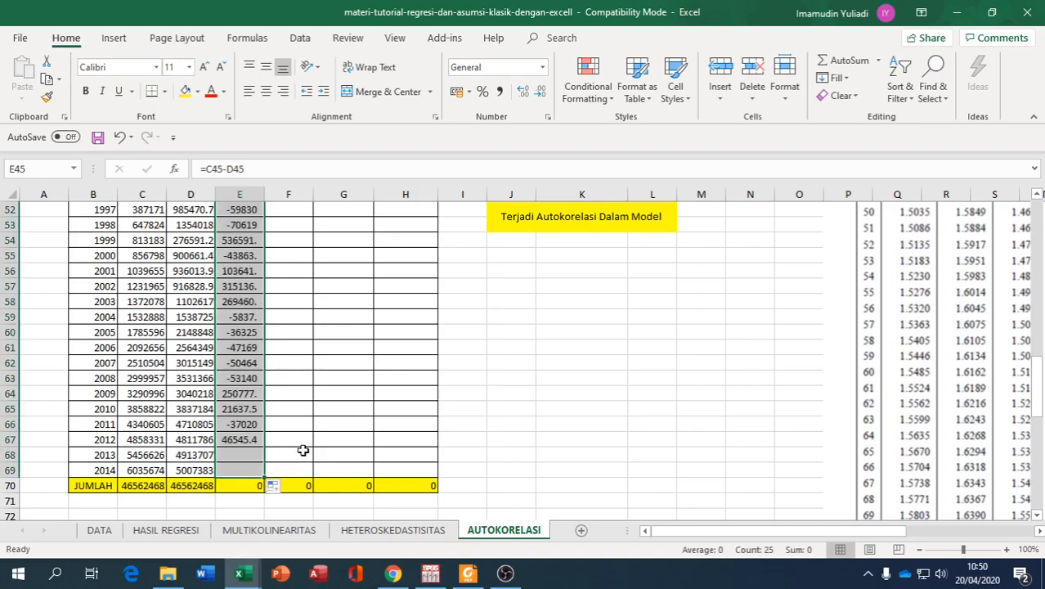
# - Build the lagged residual column ut-1 by entering =E45 in F46 and filling it down to the 2014 row (F69)
pyautogui.scroll(7, 303, 450)
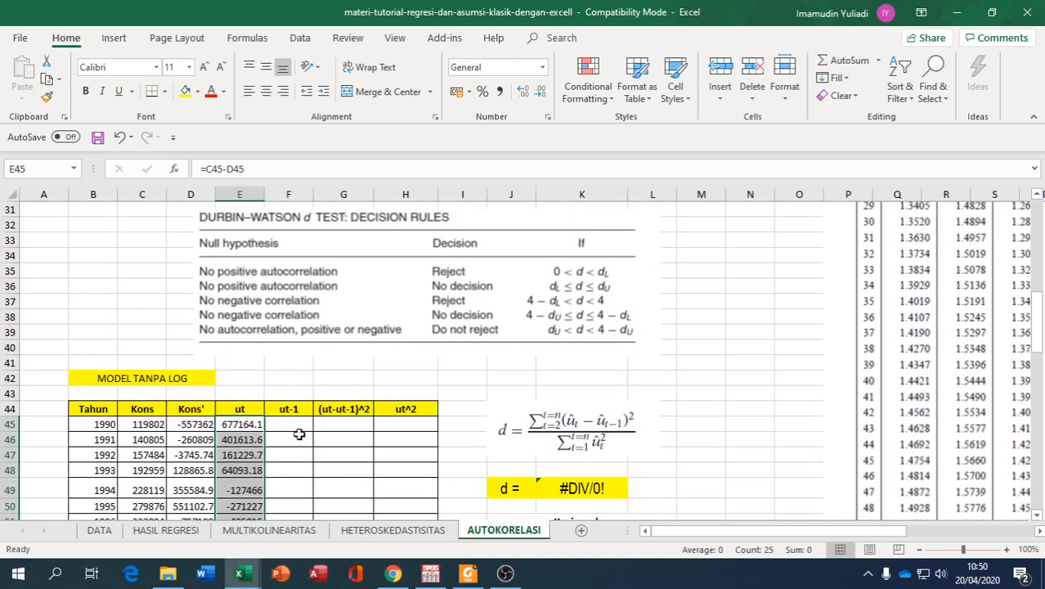
pyautogui.click(294, 424)
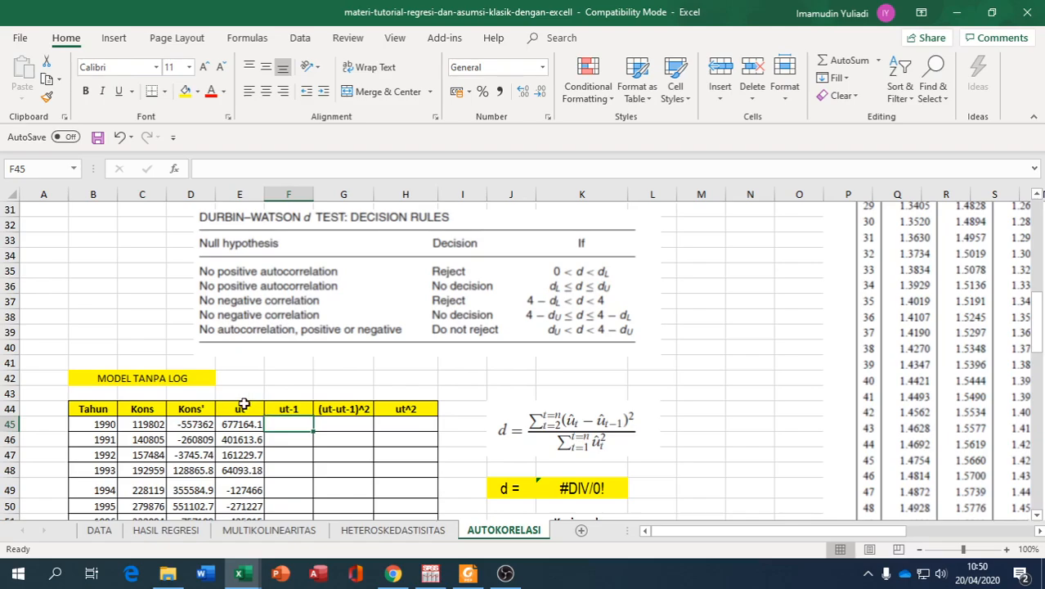
pyautogui.click(282, 438)
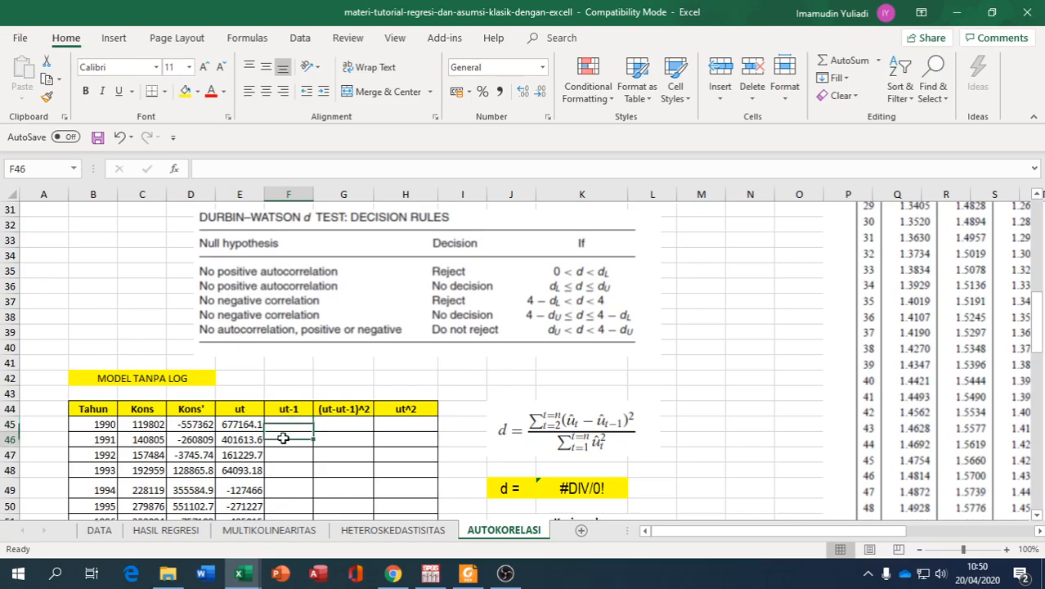
pyautogui.write('=')
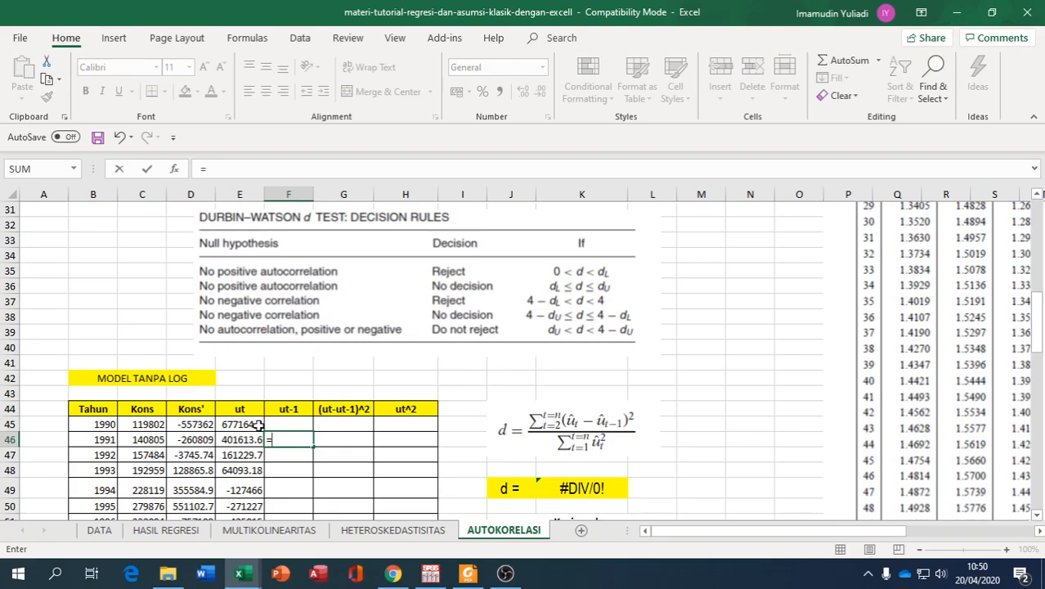
pyautogui.click(258, 424)
pyautogui.press('Return')
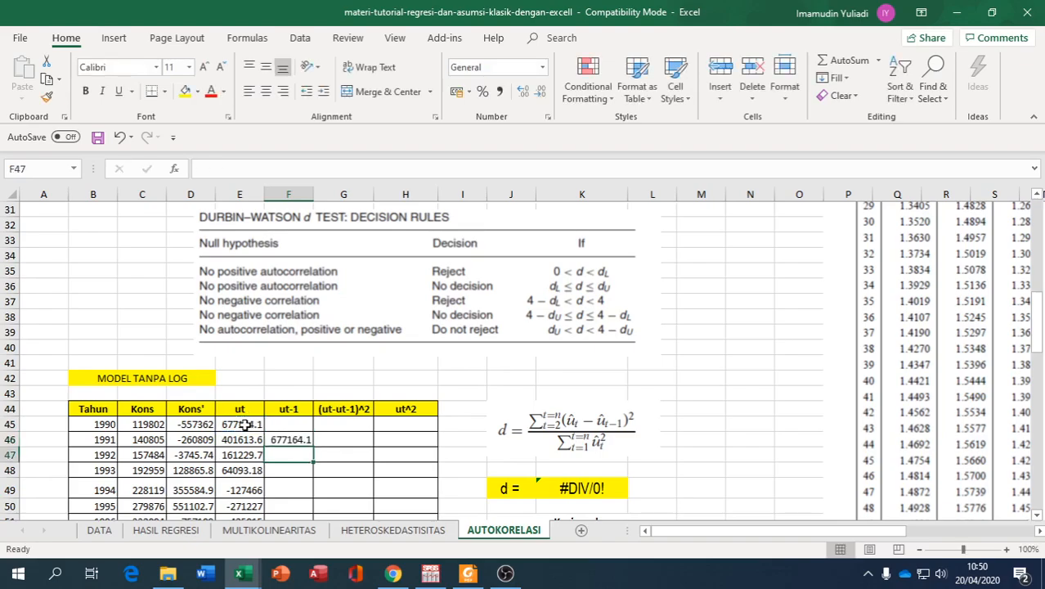
pyautogui.scroll(-1, 244, 424)
pyautogui.click(295, 396)
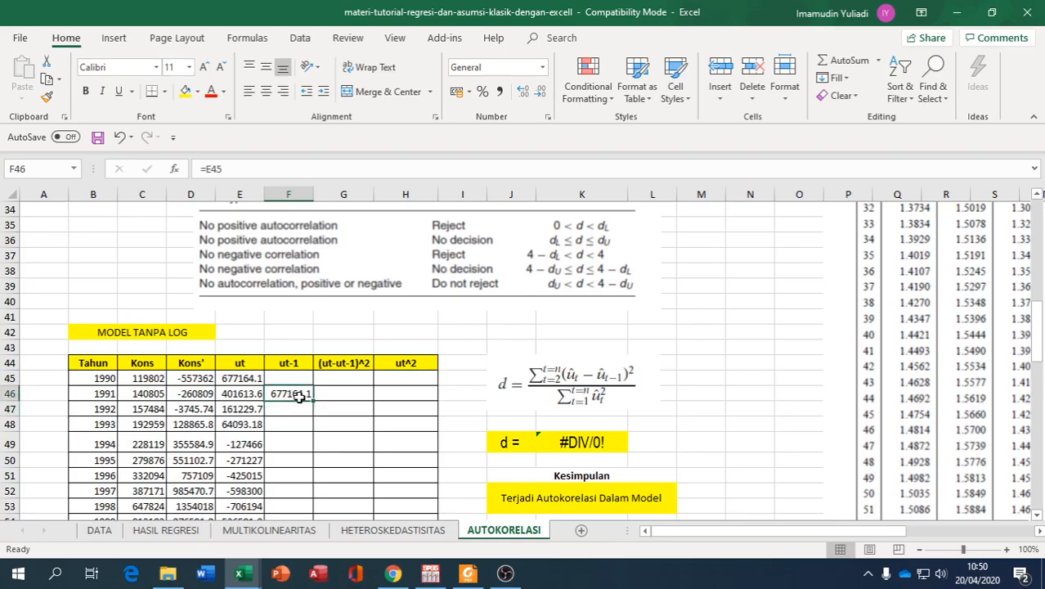
pyautogui.moveTo(315, 401); pyautogui.dragTo(296, 473)
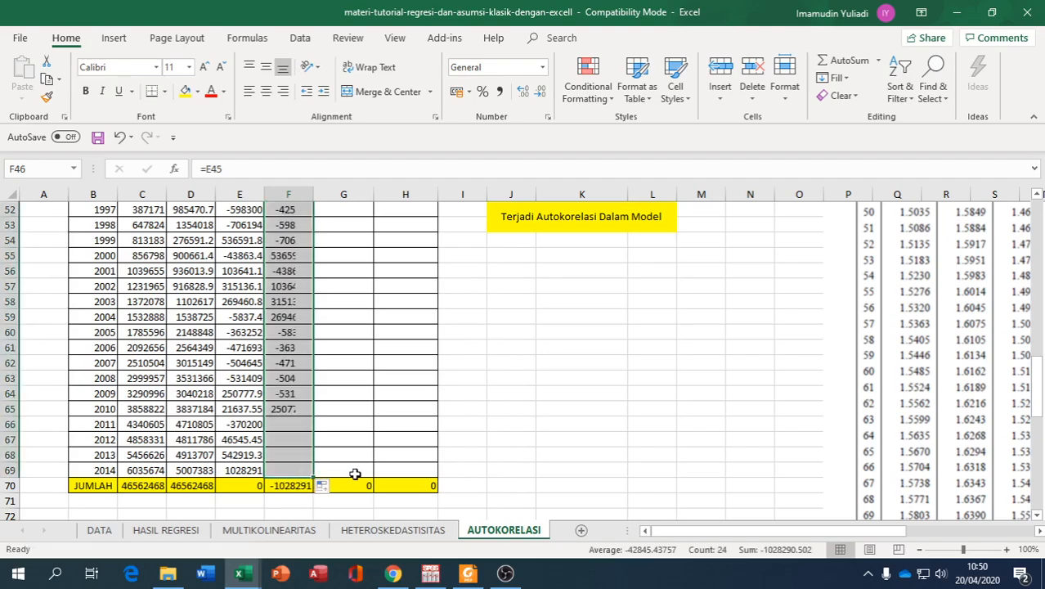
# - Calculate the squared residual difference in G46 as =(E46-F46)^2 and fill it down to the 2014 row (G69)
pyautogui.scroll(3, 352, 460)
pyautogui.click(344, 257)
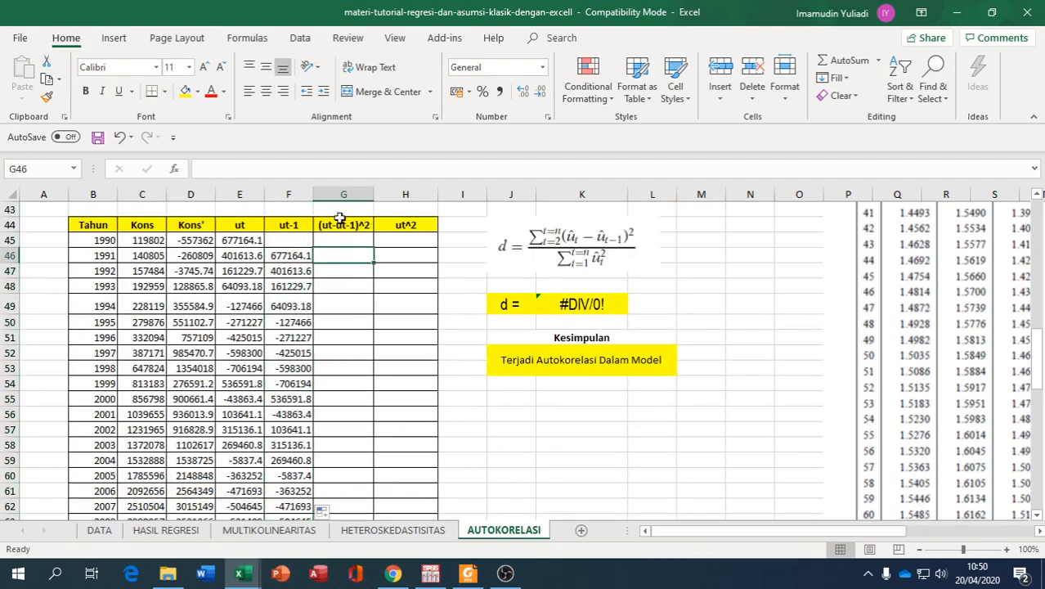
pyautogui.write('=')
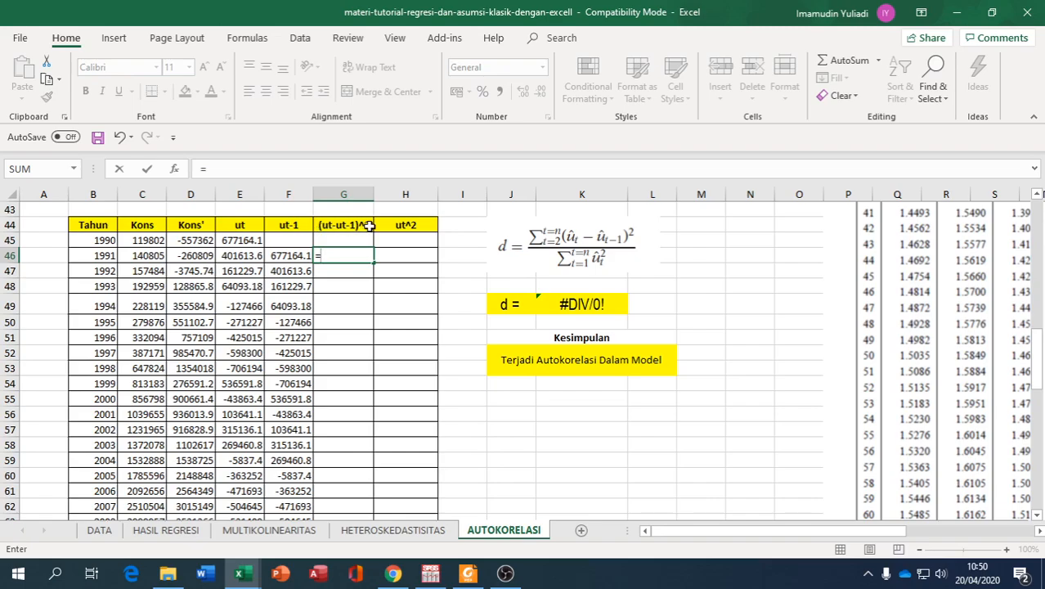
pyautogui.write('(')
pyautogui.click(246, 256)
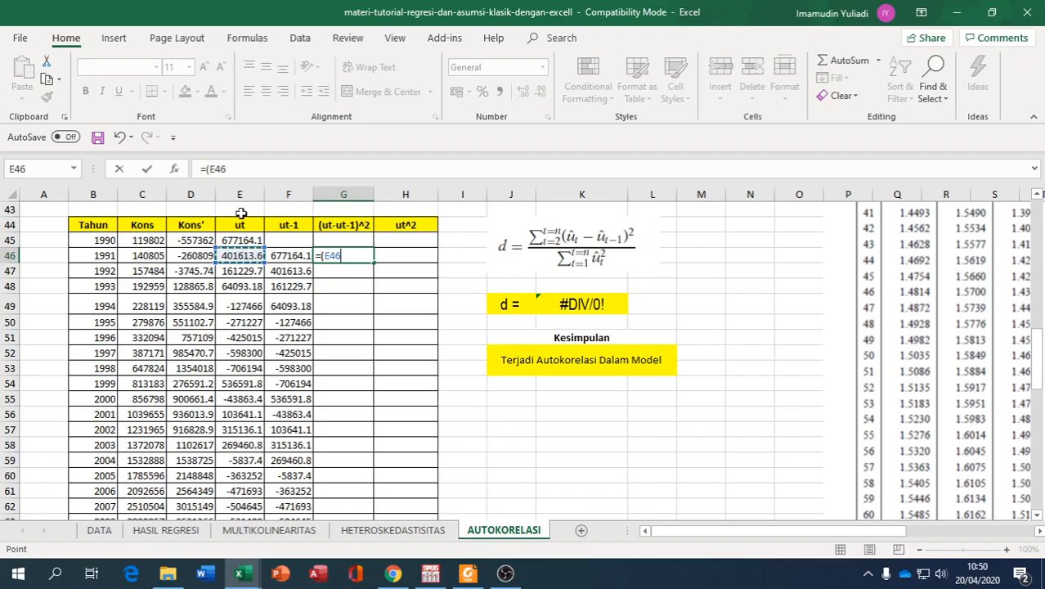
pyautogui.write('-')
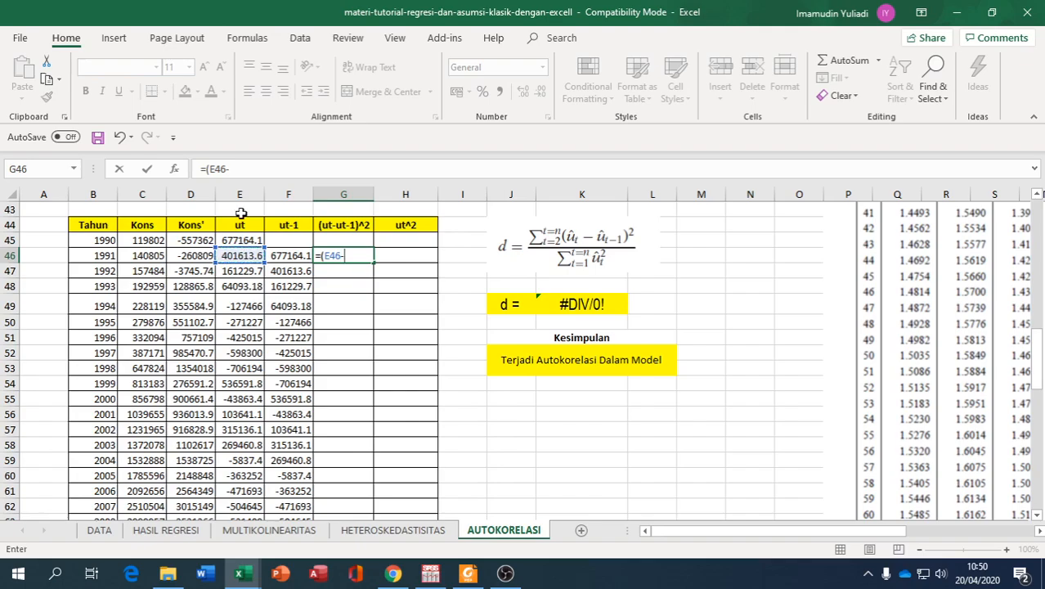
pyautogui.click(283, 255)
pyautogui.write(')^2')
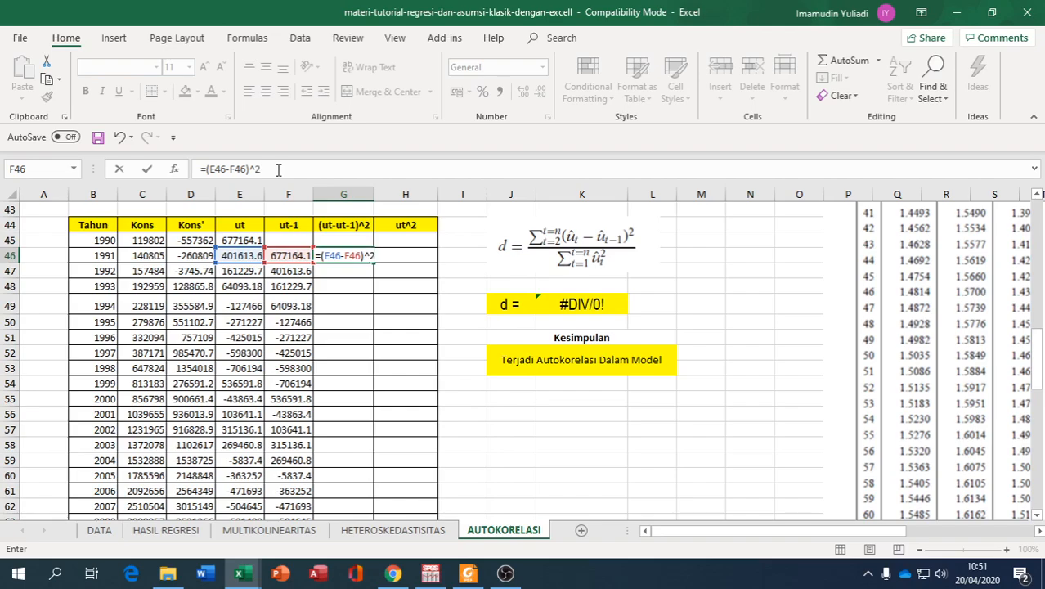
pyautogui.press('Return')
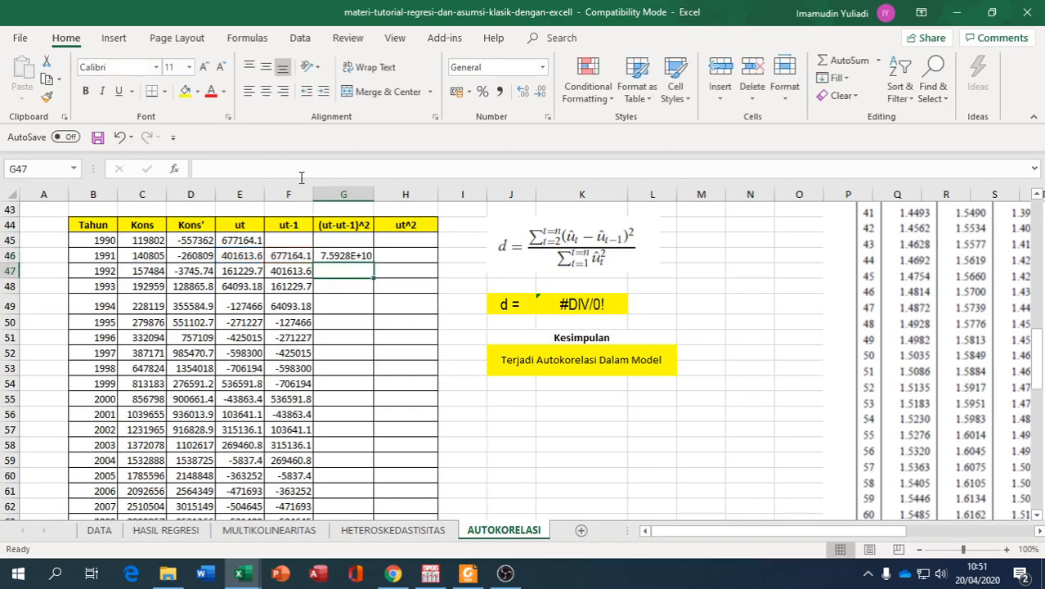
pyautogui.click(333, 255)
pyautogui.moveTo(374, 263); pyautogui.dragTo(360, 474)
pyautogui.scroll(3, 400, 421)
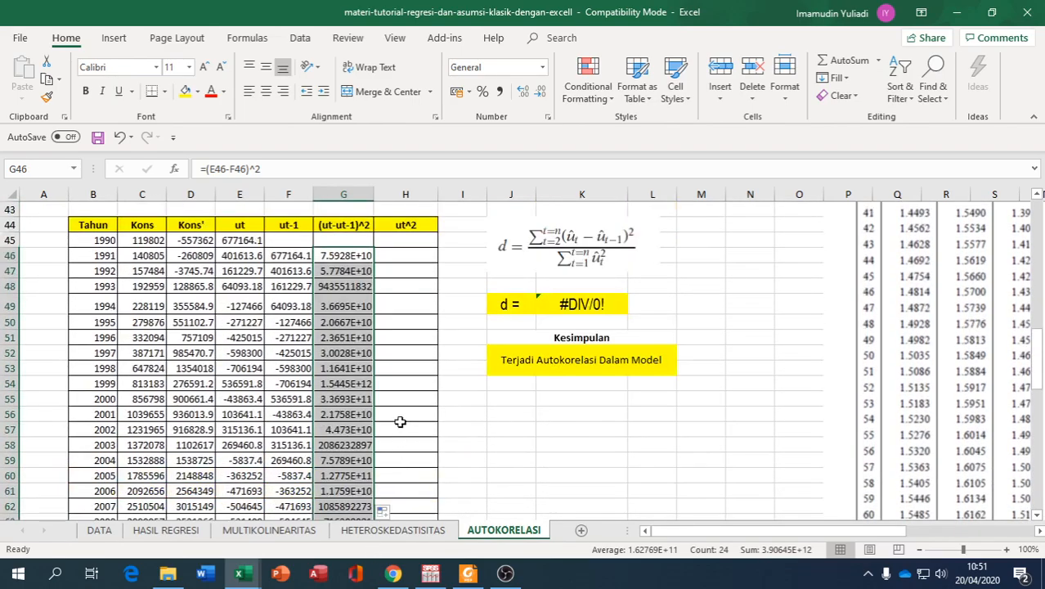
# - Calculate the squared residual ut^2 in H46 as =E46^2 and fill it down to the 2014 row (H69)
pyautogui.click(413, 254)
pyautogui.write('=')
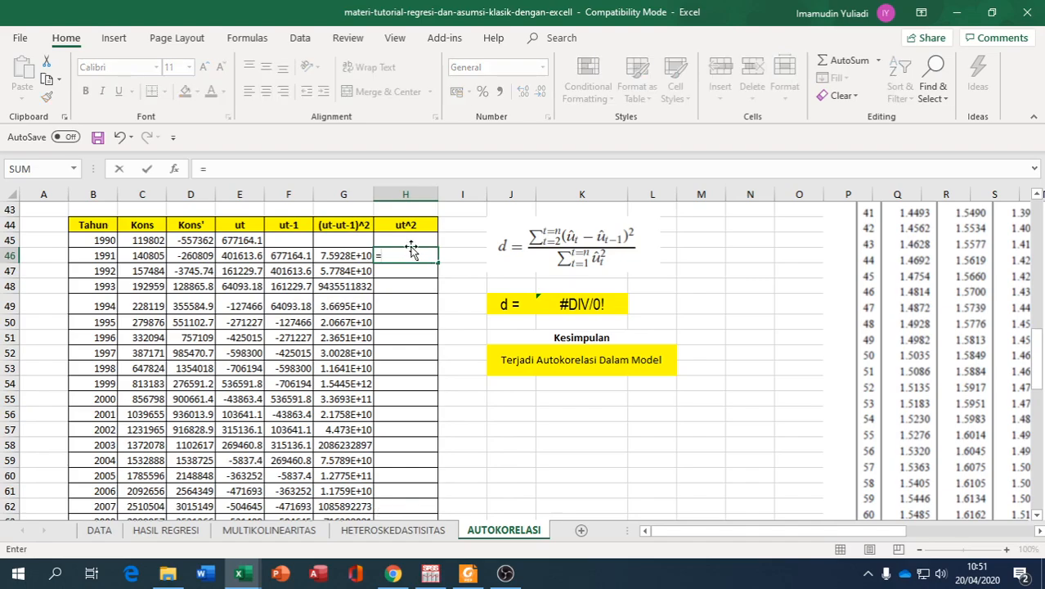
pyautogui.click(239, 254)
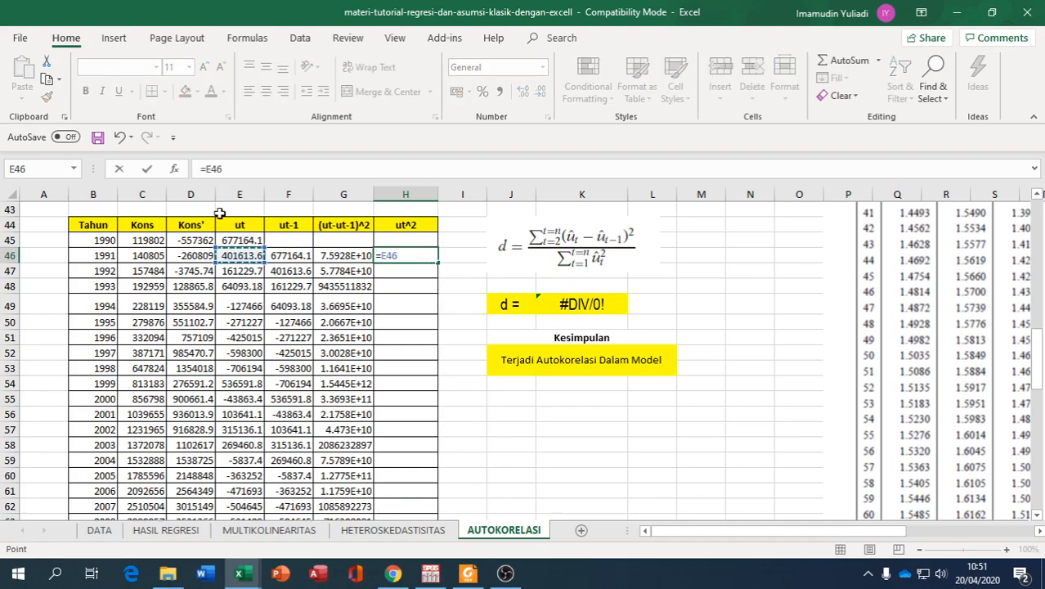
pyautogui.write('^2')
pyautogui.press('Return')
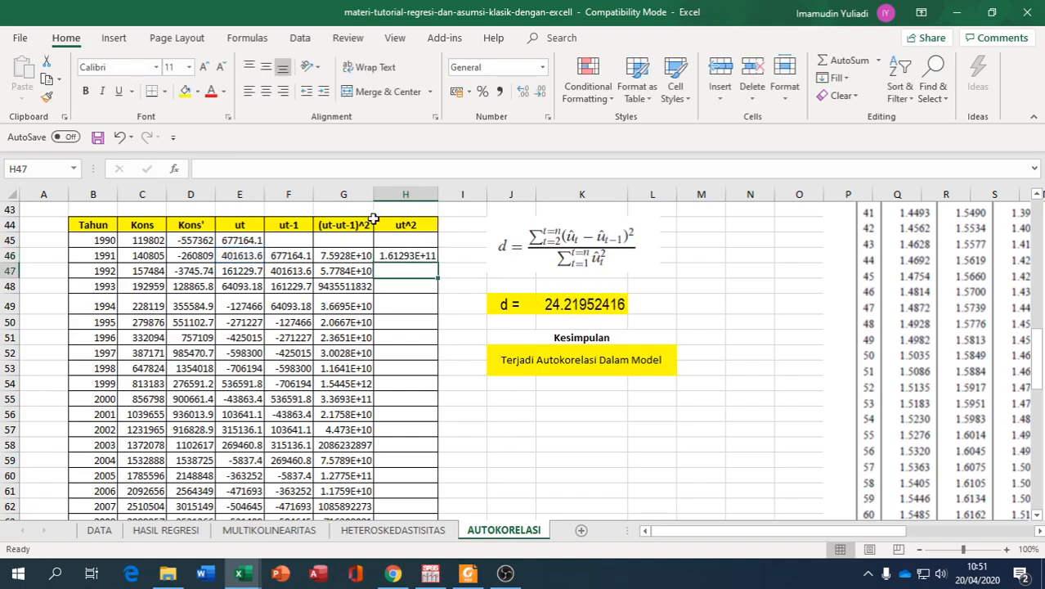
pyautogui.click(401, 255)
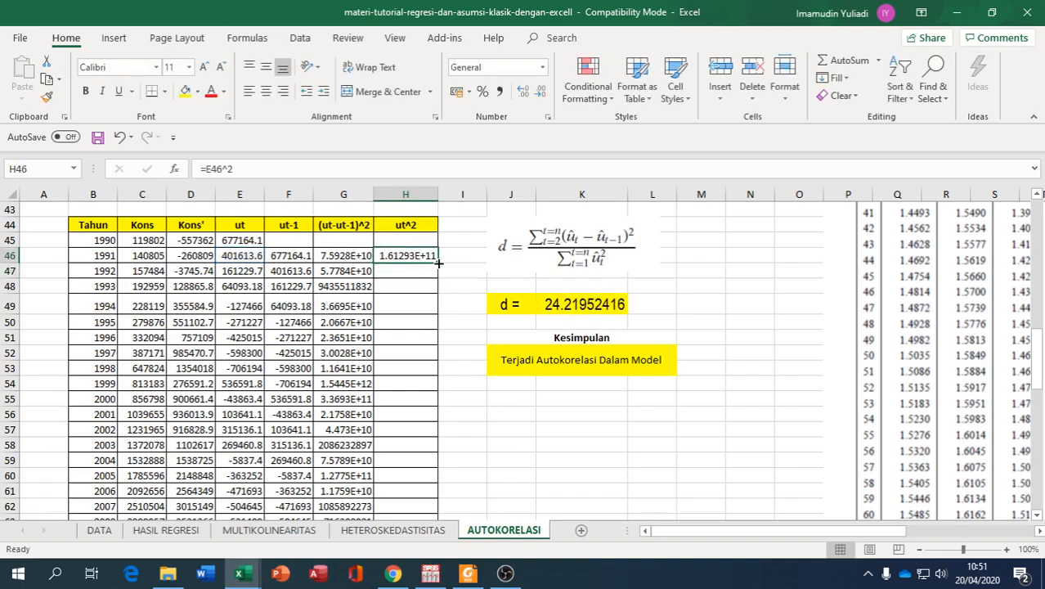
pyautogui.moveTo(438, 264); pyautogui.dragTo(418, 500)
pyautogui.scroll(3, 542, 423)
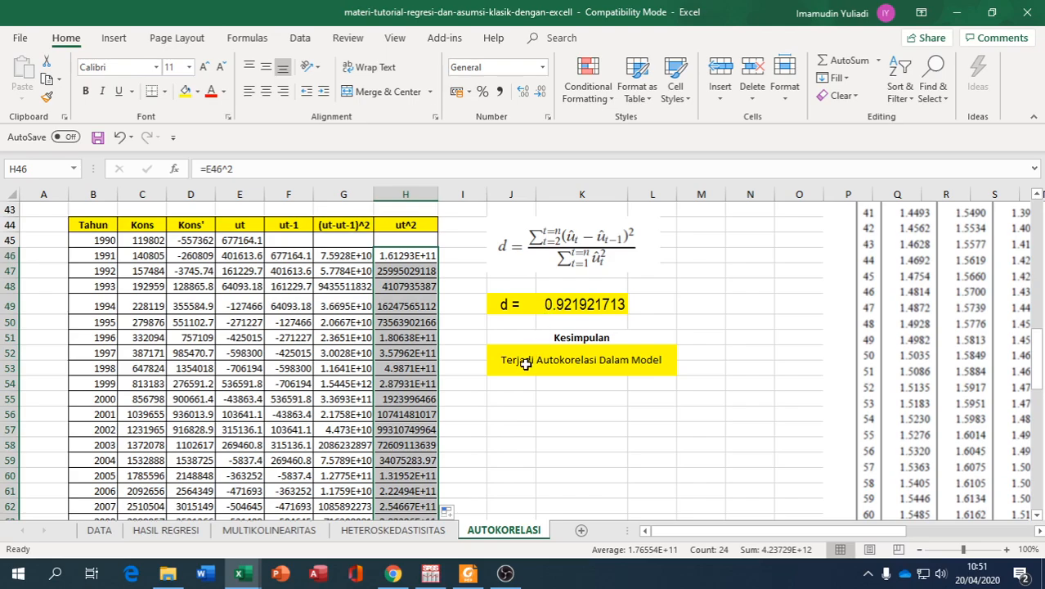
# - Clear the contents of D76:H100 in the MODEL DENGAN LOG table, keeping the JUMLAH row
pyautogui.scroll(-10, 525, 362)
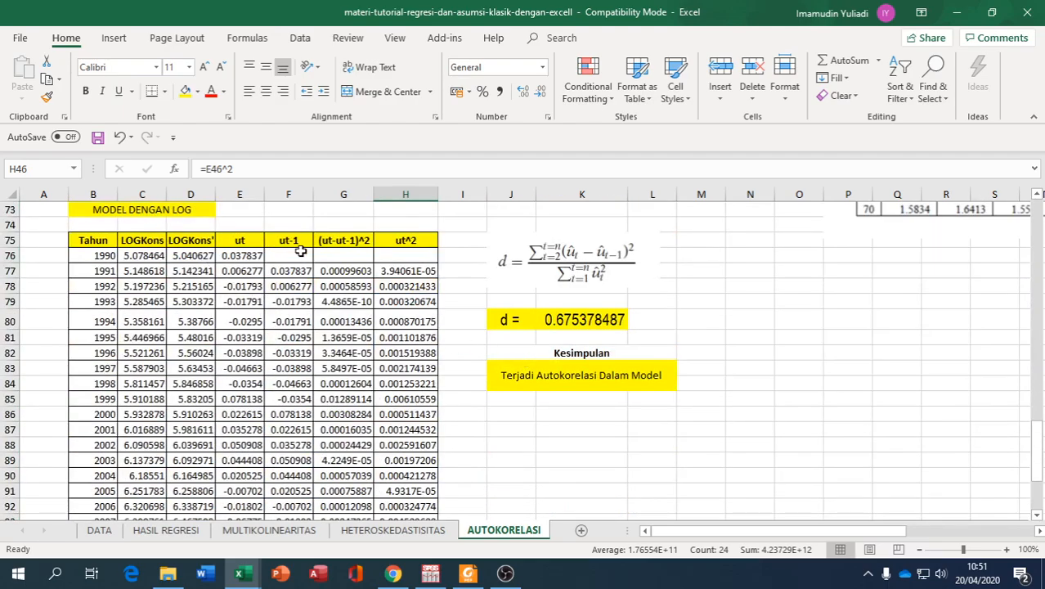
pyautogui.click(196, 254)
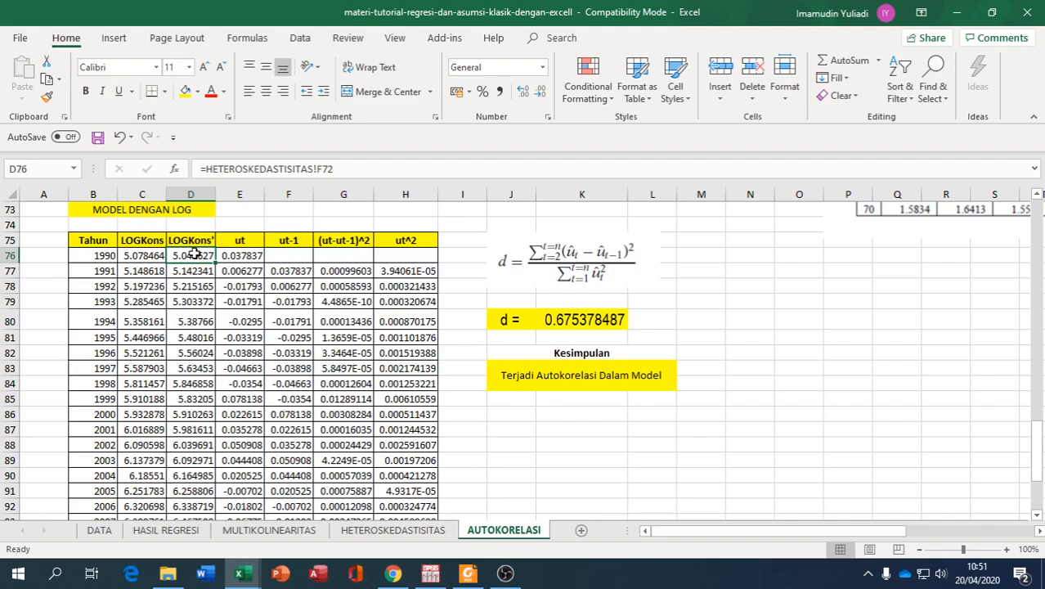
pyautogui.hotkey('shift', 'Right')
pyautogui.hotkey('shift', 'Right')
pyautogui.hotkey('shift', 'Right')
pyautogui.hotkey('shift', 'Right')
pyautogui.hotkey('shift', 'Right')
pyautogui.hotkey('shift', 'Left')
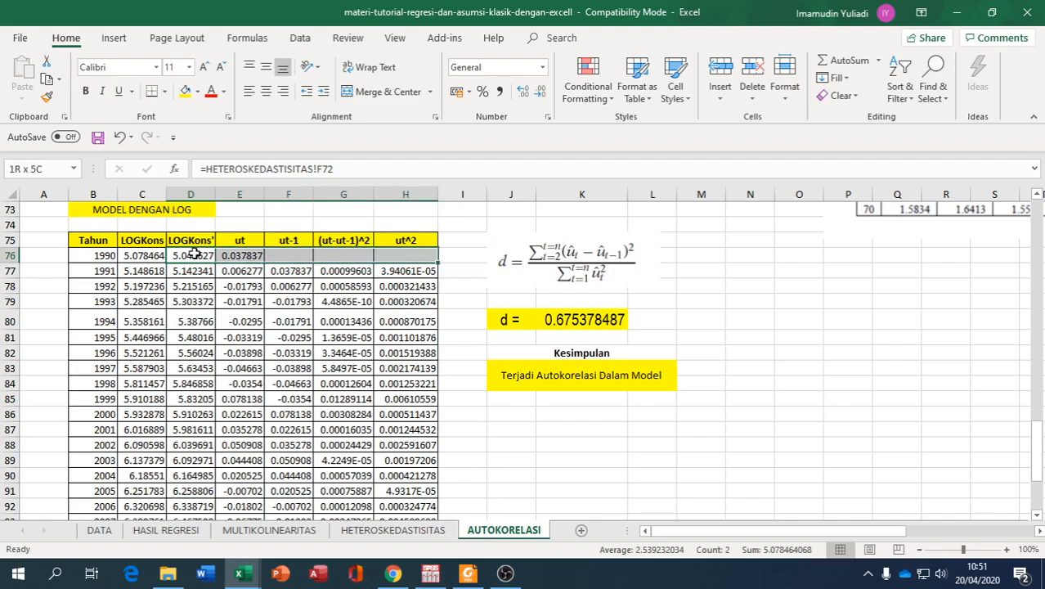
pyautogui.hotkey('shift', 'Down')
pyautogui.hotkey('shift', 'Down')
pyautogui.hotkey('shift', 'Down')
pyautogui.hotkey('shift', 'Down')
pyautogui.hotkey('shift', 'Down')
pyautogui.hotkey('shift', 'Down')
pyautogui.hotkey('shift', 'Down')
pyautogui.hotkey('shift', 'Down')
pyautogui.hotkey('shift', 'Down')
pyautogui.hotkey('shift', 'Down')
pyautogui.hotkey('shift', 'Down')
pyautogui.hotkey('shift', 'Down')
pyautogui.hotkey('shift', 'Down')
pyautogui.hotkey('shift', 'Down')
pyautogui.hotkey('shift', 'Down')
pyautogui.hotkey('shift', 'Down')
pyautogui.hotkey('shift', 'Down')
pyautogui.hotkey('shift', 'Down')
pyautogui.hotkey('shift', 'Down')
pyautogui.hotkey('shift', 'Down')
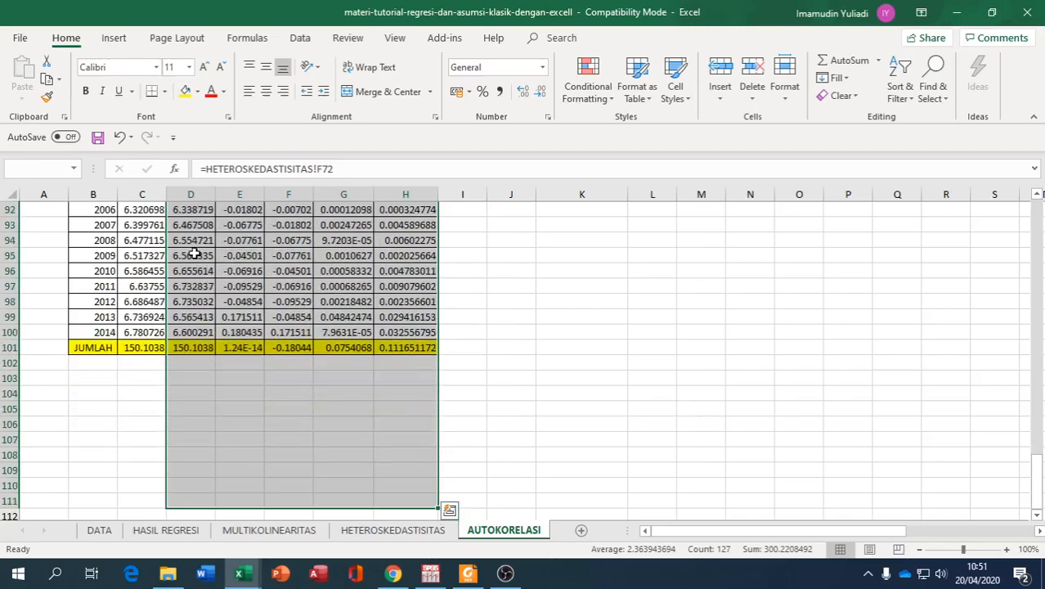
pyautogui.hotkey('shift', 'Up')
pyautogui.hotkey('shift', 'Up')
pyautogui.hotkey('shift', 'Up')
pyautogui.hotkey('shift', 'Up')
pyautogui.hotkey('shift', 'Up')
pyautogui.hotkey('shift', 'Up')
pyautogui.hotkey('shift', 'Up')
pyautogui.hotkey('shift', 'Up')
pyautogui.hotkey('shift', 'Up')
pyautogui.hotkey('shift', 'Up')
pyautogui.hotkey('shift', 'Up')
pyautogui.hotkey('shift', 'Up')
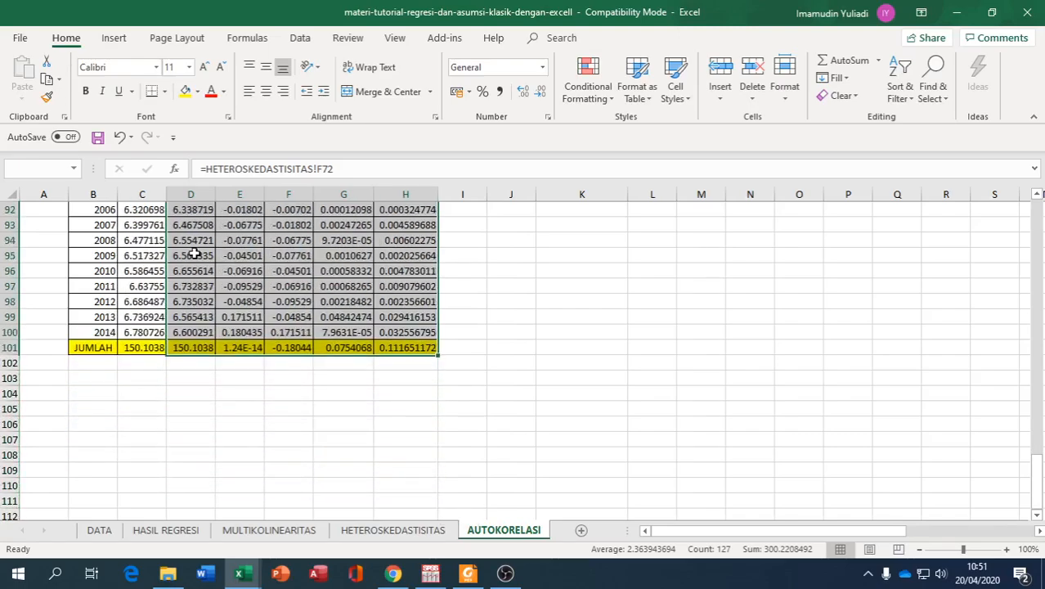
pyautogui.hotkey('shift', 'Down')
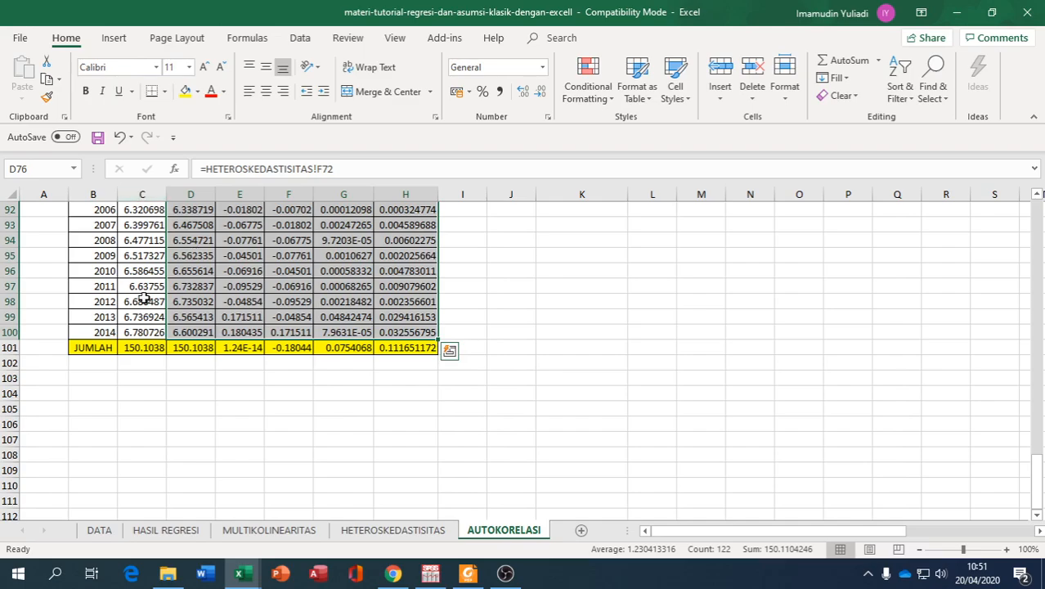
pyautogui.scroll(4, 548, 414)
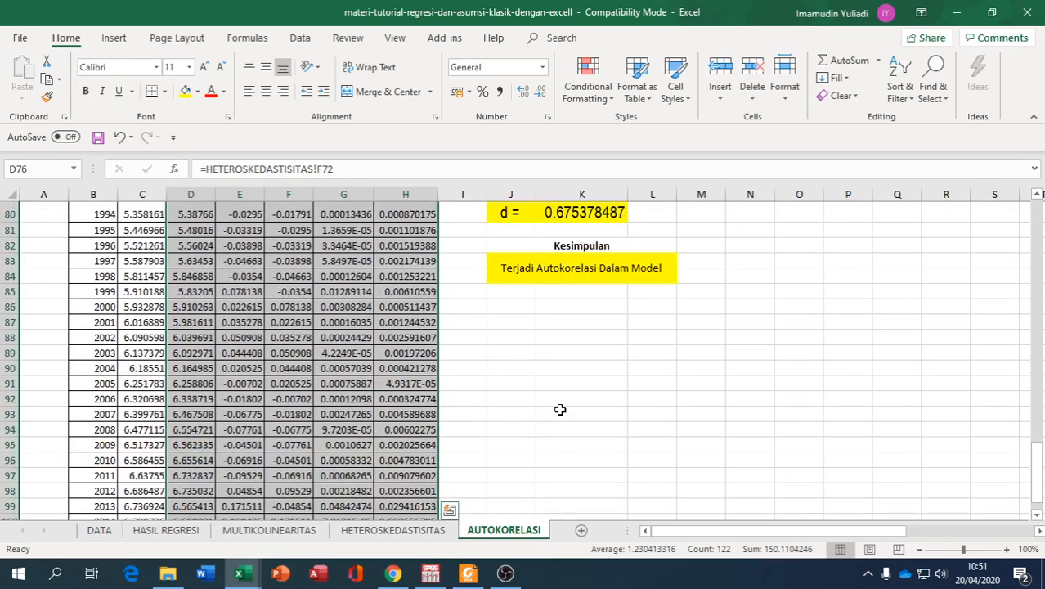
pyautogui.press('Delete')
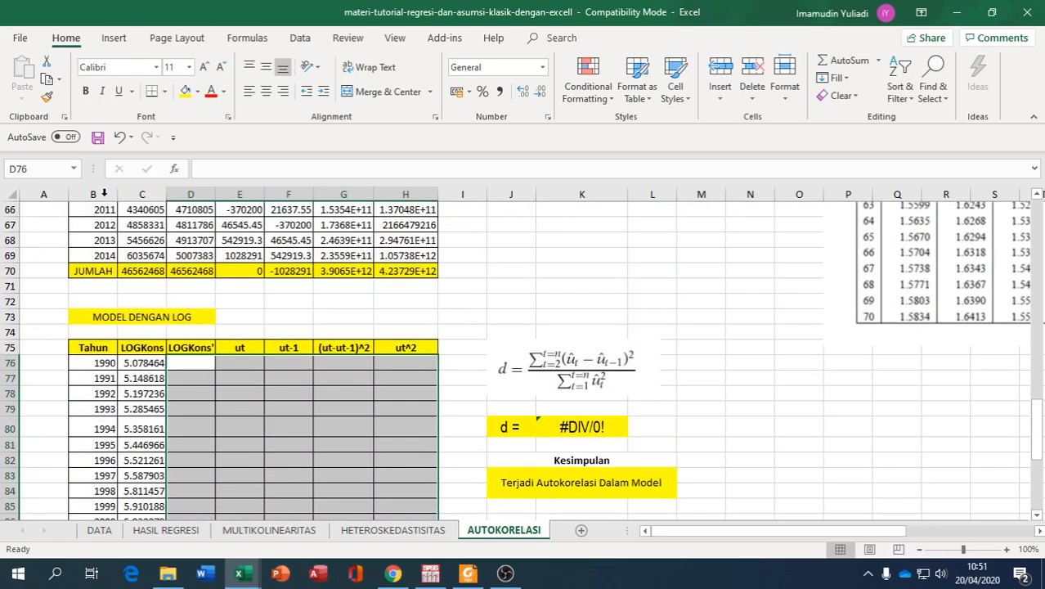
# - Link D76 to the first LOGKons' value with =HETEROSKEDASTISITAS!F72 and fill it down to the 2014 row (D100)
pyautogui.click(199, 362)
pyautogui.write('=')
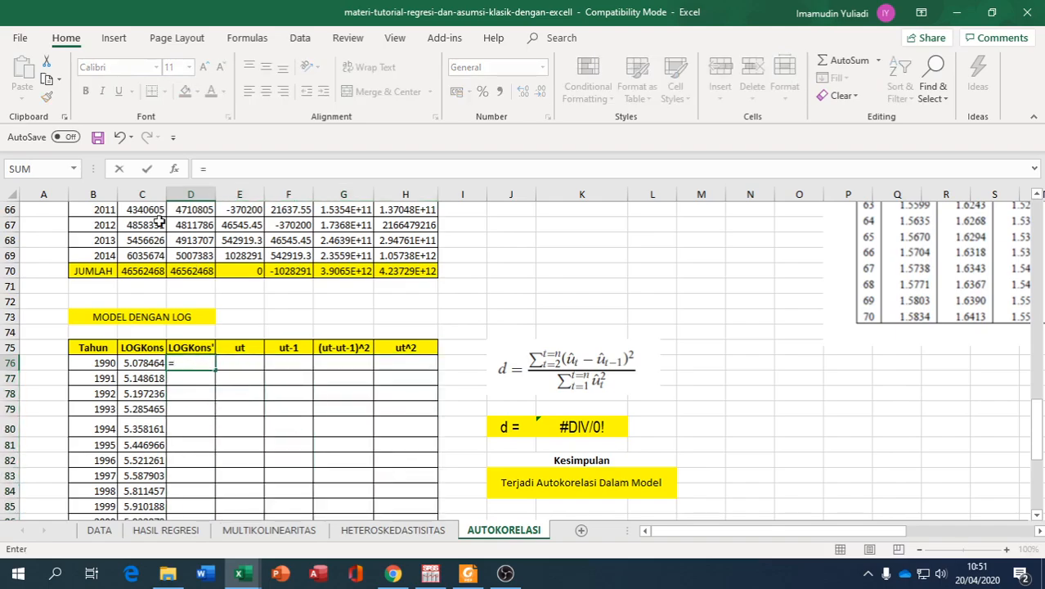
pyautogui.click(379, 531)
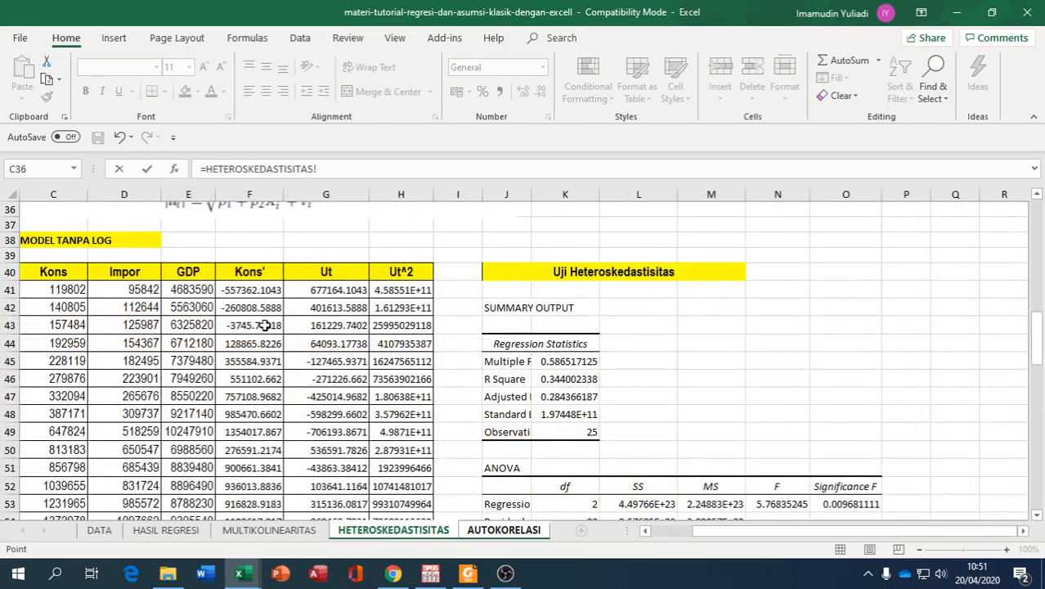
pyautogui.scroll(-10, 266, 325)
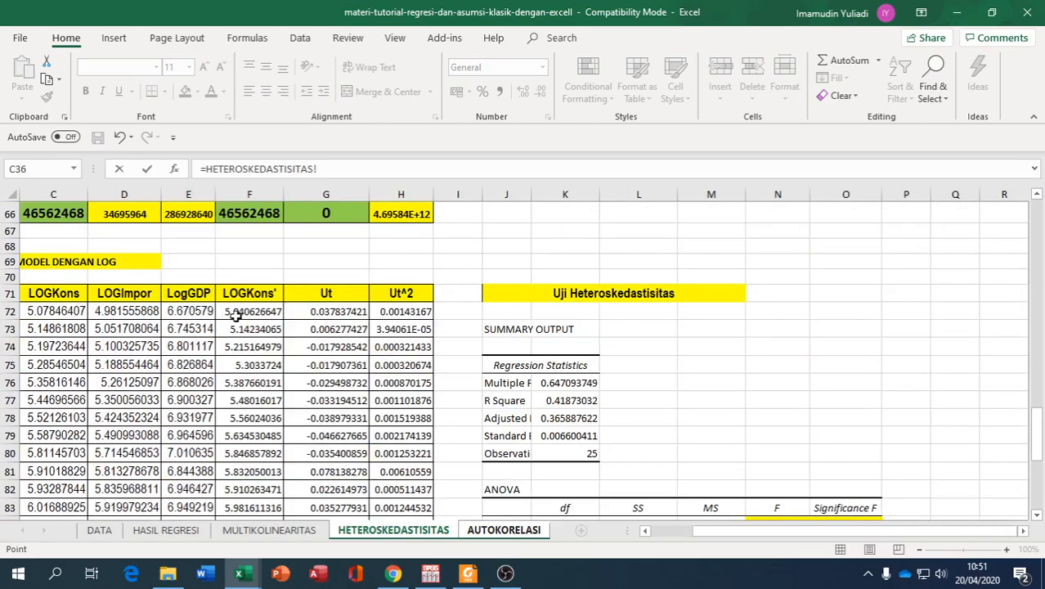
pyautogui.click(251, 314)
pyautogui.press('Return')
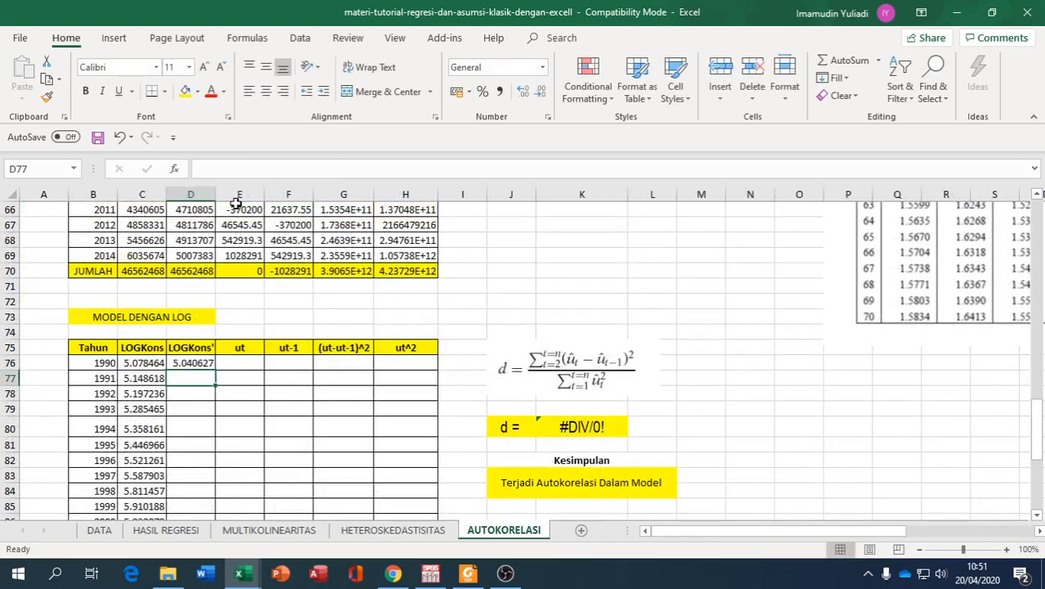
pyautogui.click(194, 362)
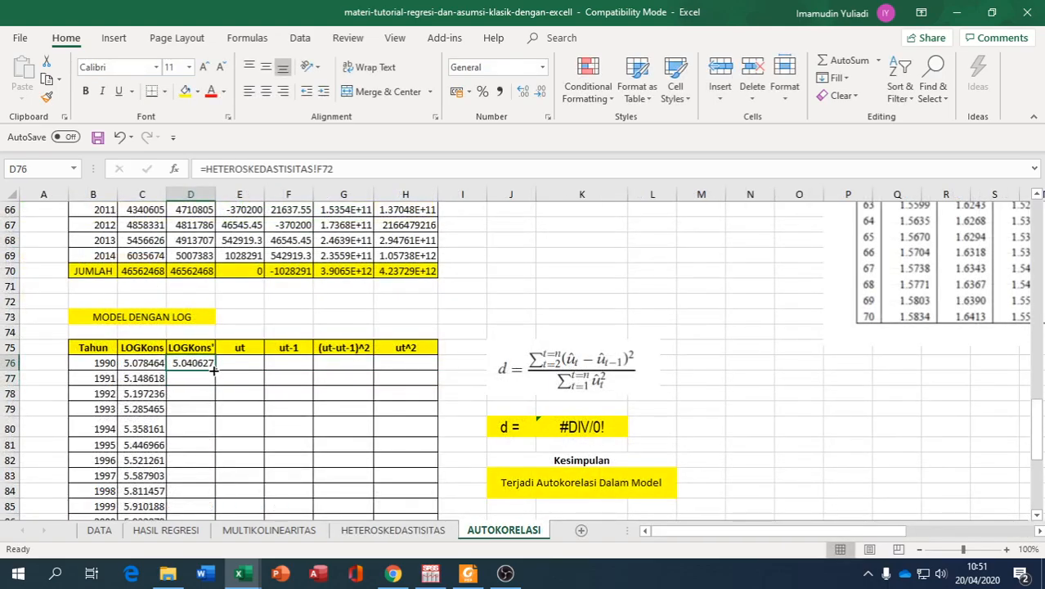
pyautogui.moveTo(216, 371); pyautogui.dragTo(203, 474)
pyautogui.scroll(9, 251, 462)
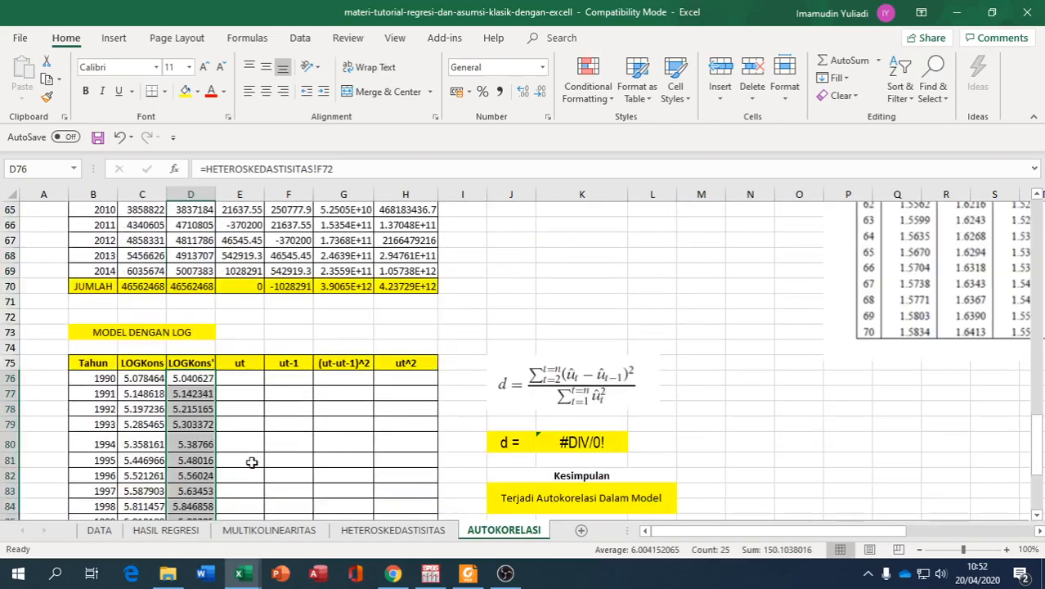
# - Calculate the log model's residual ut in E76 as =C76-D76 and fill it down to the 2014 row (E100)
pyautogui.scroll(-2, 244, 437)
pyautogui.click(245, 426)
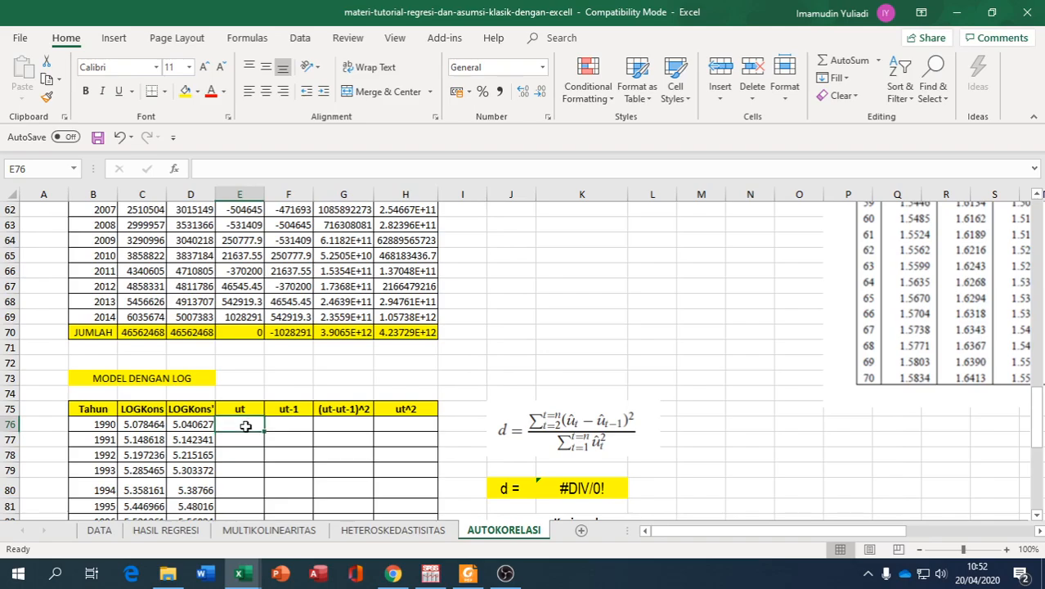
pyautogui.write('=')
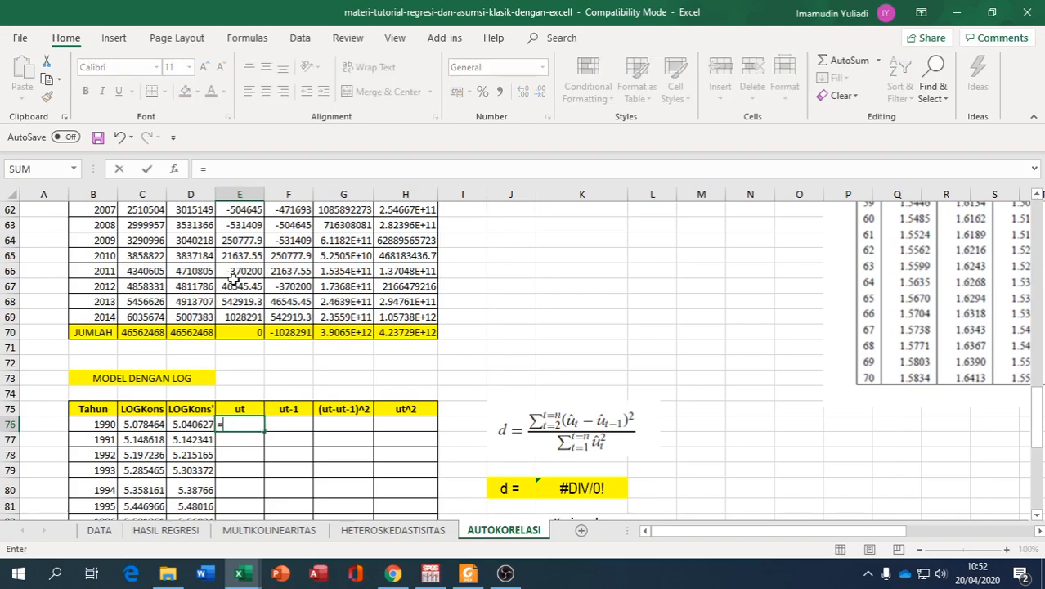
pyautogui.click(155, 424)
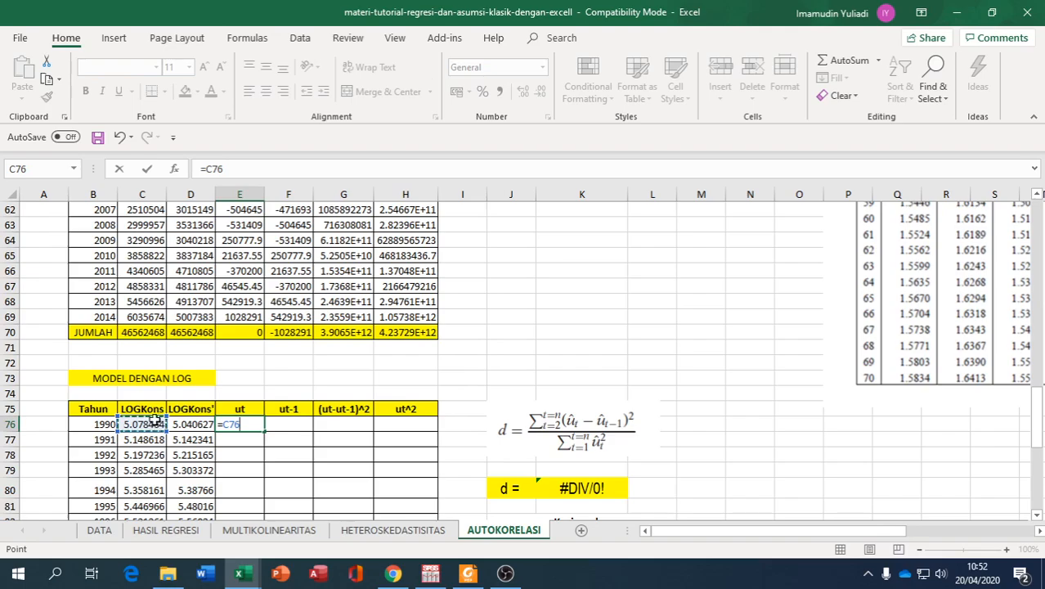
pyautogui.write('-')
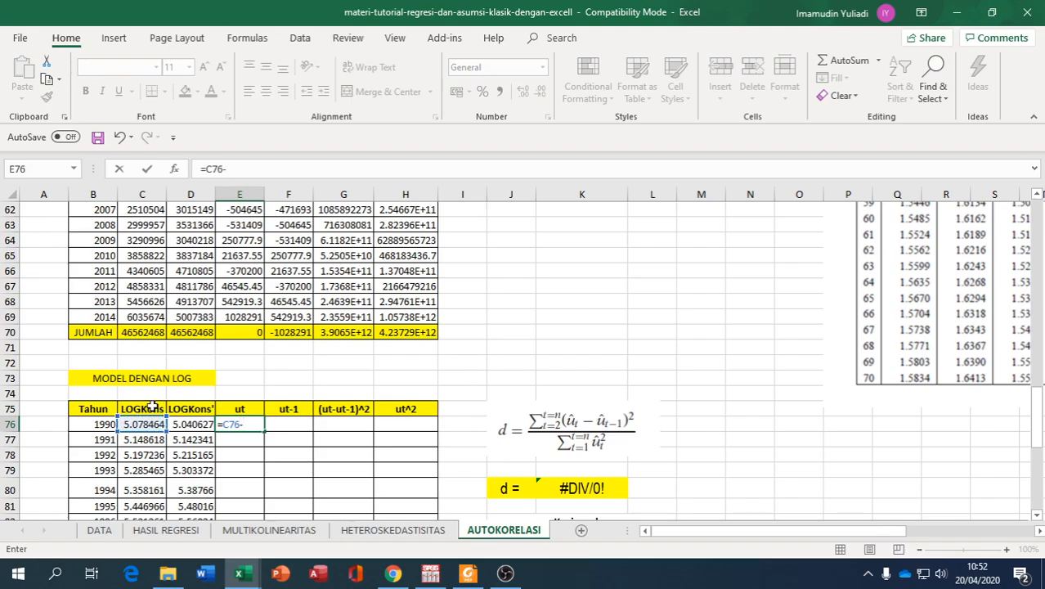
pyautogui.click(178, 421)
pyautogui.press('Return')
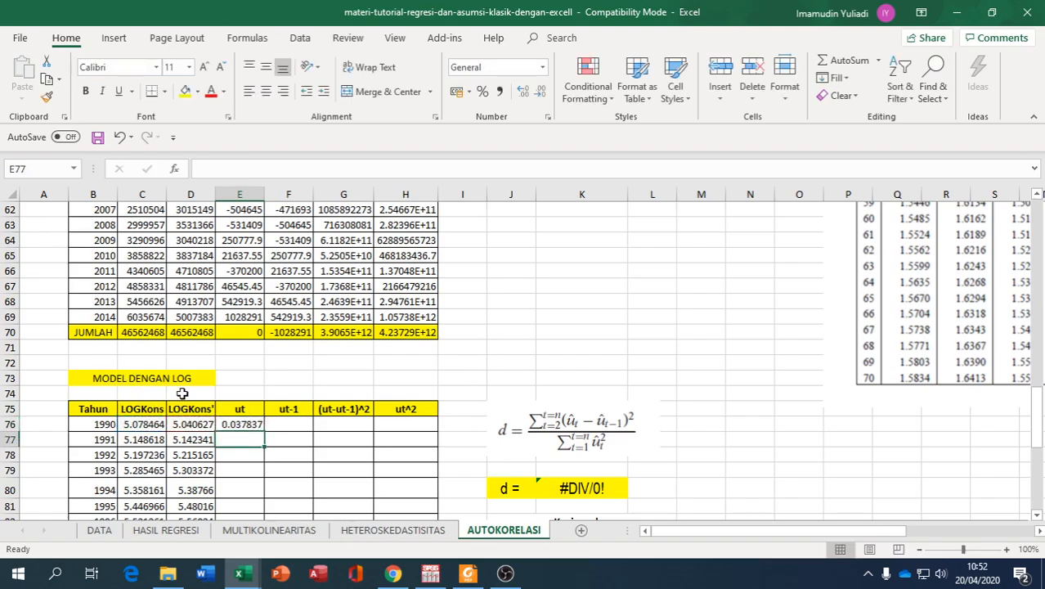
pyautogui.click(239, 424)
pyautogui.moveTo(264, 431); pyautogui.dragTo(254, 478)
pyautogui.scroll(4, 338, 487)
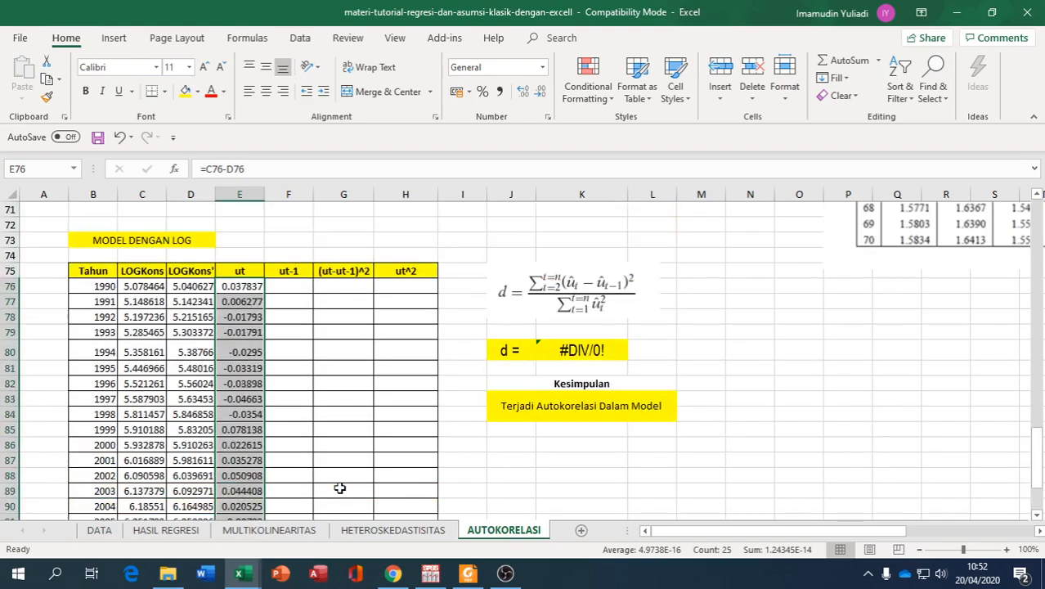
pyautogui.click(294, 289)
pyautogui.write('=')
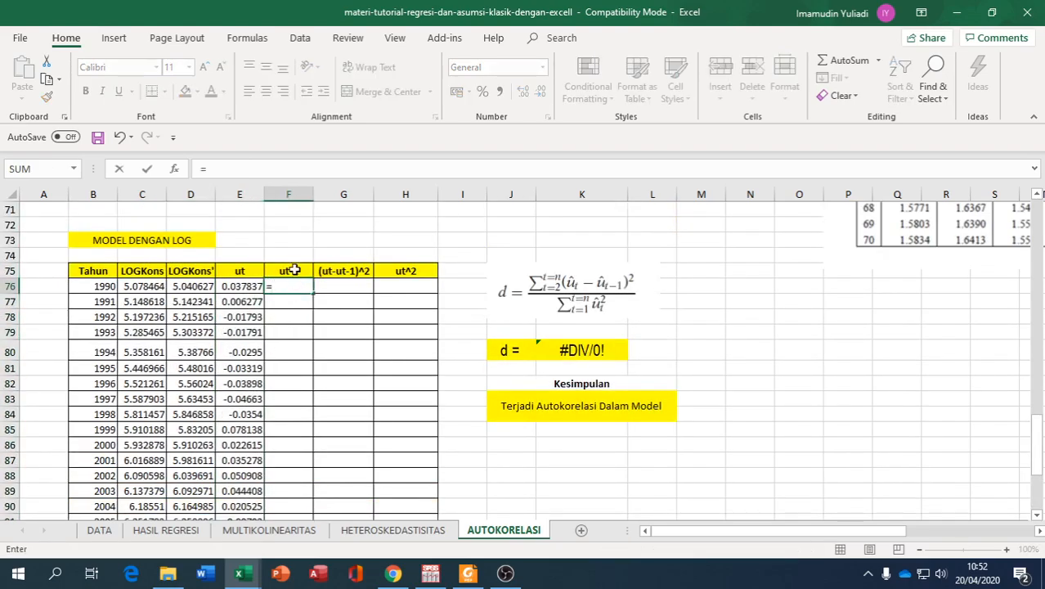
pyautogui.press('BackSpace')
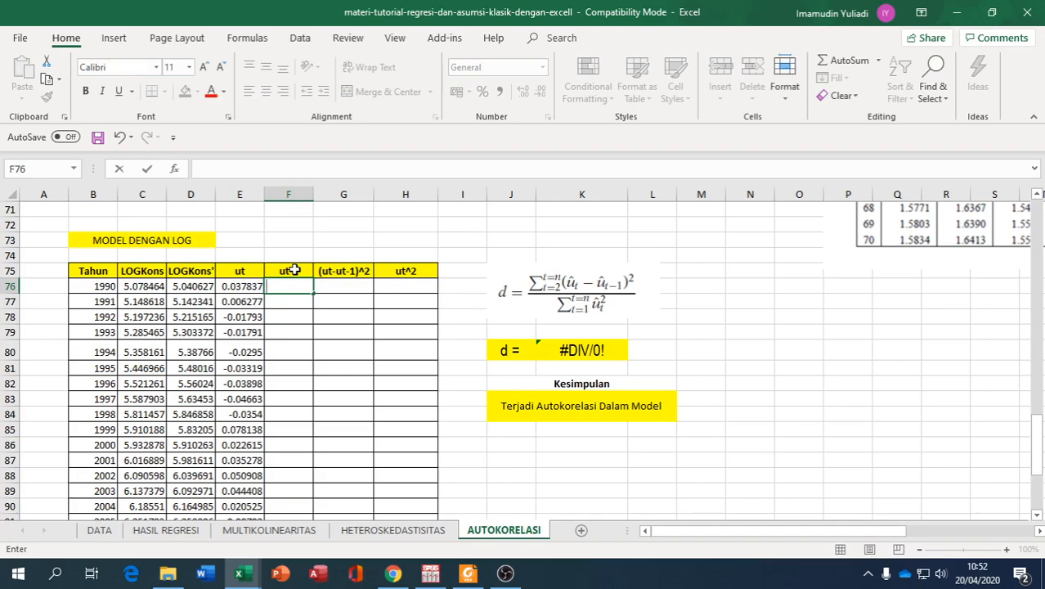
# - Build the log model's lagged residual column ut-1 with =E76 in F77, filled down to the 2014 row (F100)
pyautogui.click(297, 302)
pyautogui.write('=')
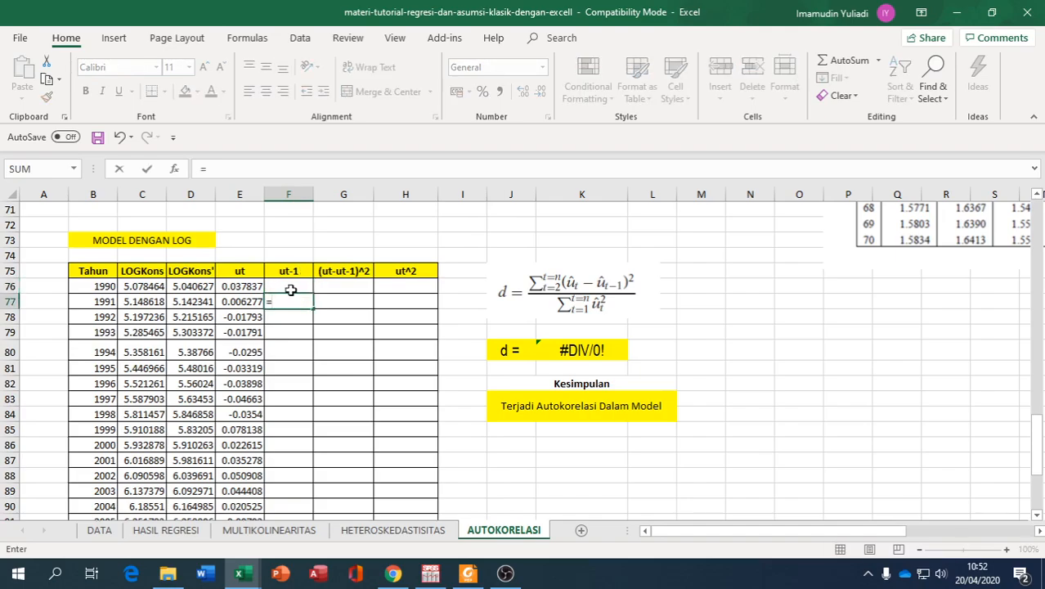
pyautogui.click(253, 283)
pyautogui.press('Return')
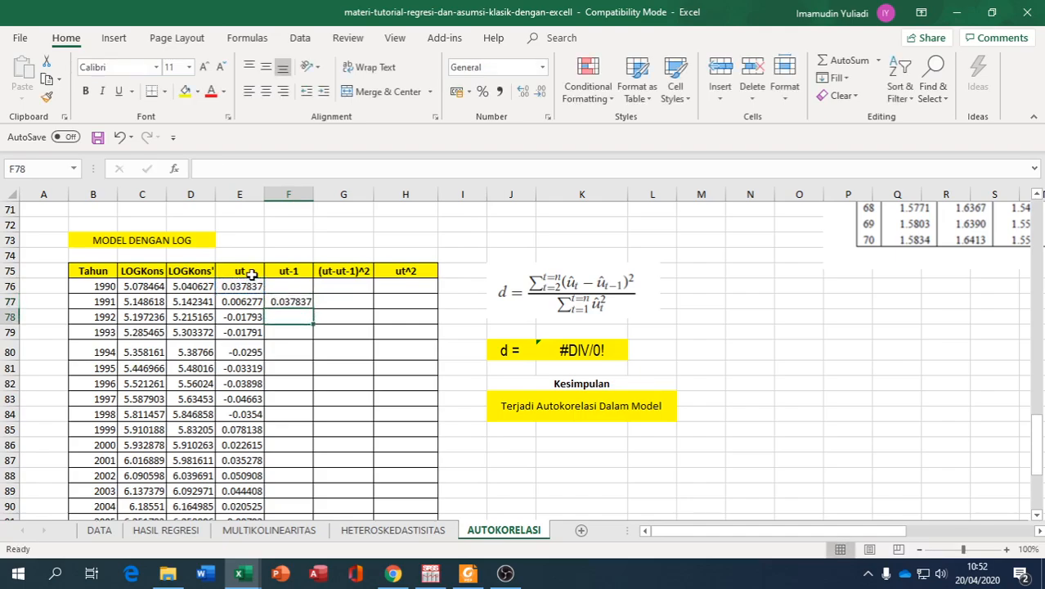
pyautogui.click(286, 299)
pyautogui.moveTo(312, 308); pyautogui.dragTo(305, 486)
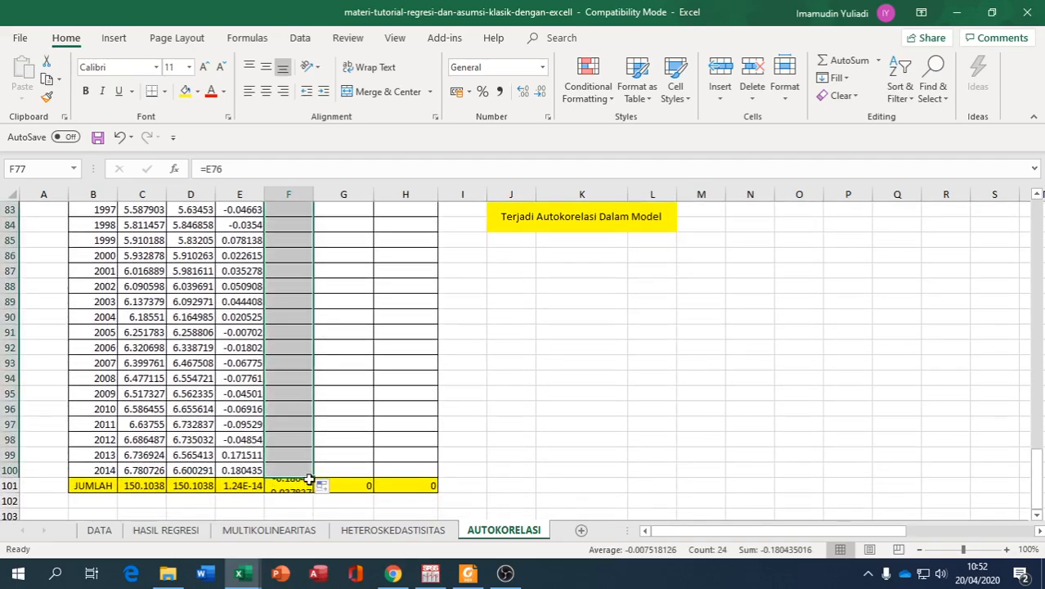
pyautogui.scroll(4, 405, 402)
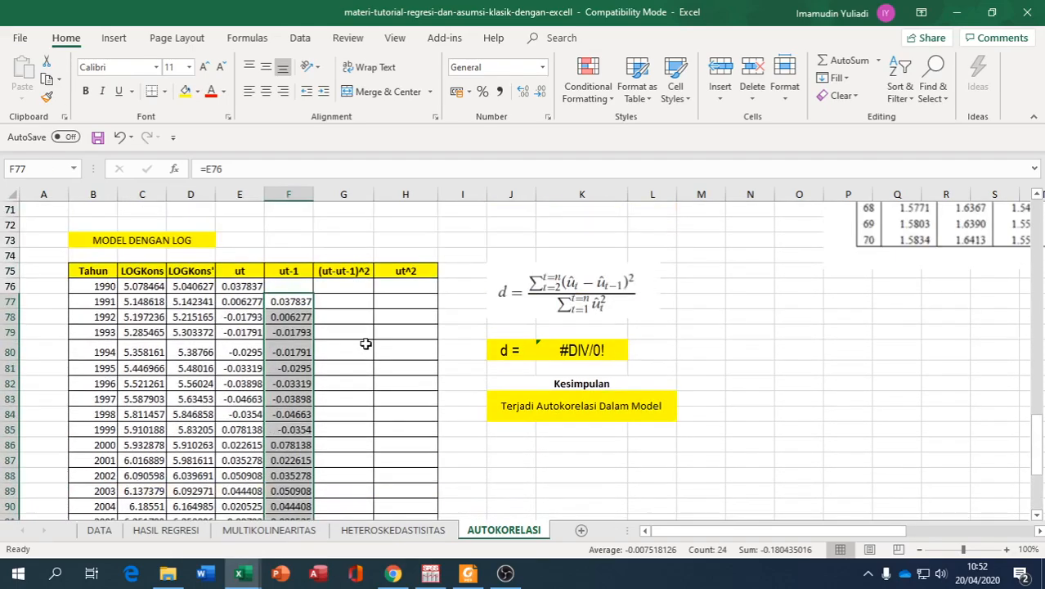
# - Calculate the log model's (ut-ut-1)^2 column with =(E77-F77)^2 in G77, filled down to the 2014 row (G100)
pyautogui.click(345, 299)
pyautogui.write('=(')
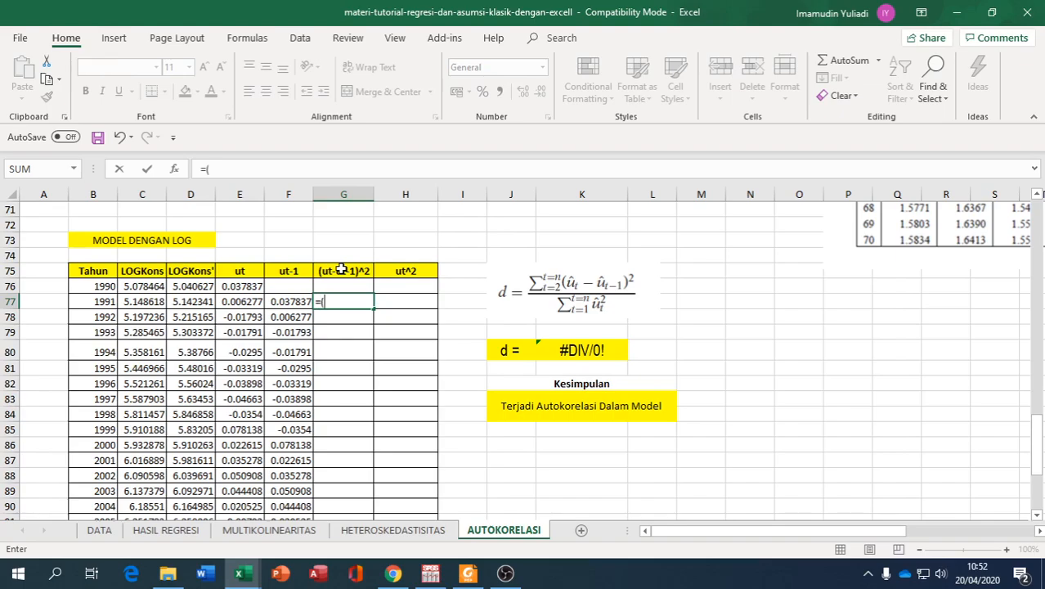
pyautogui.click(252, 301)
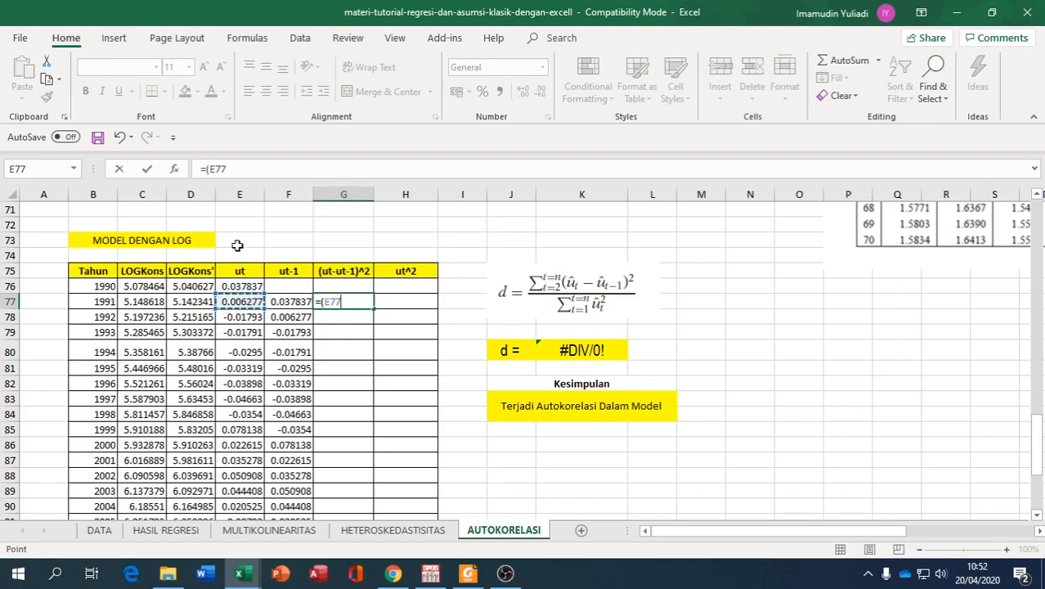
pyautogui.write('-')
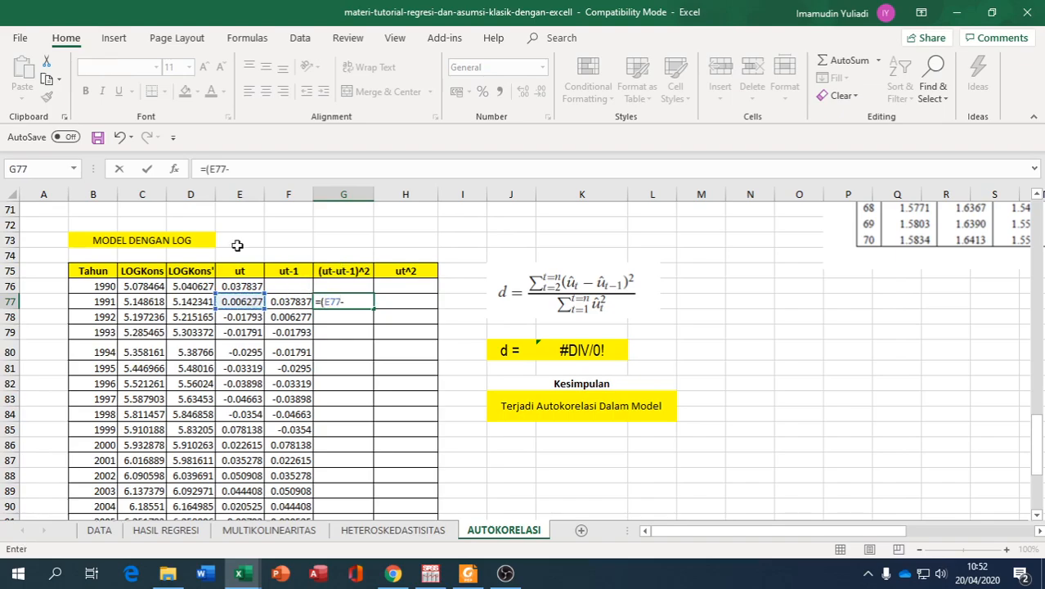
pyautogui.click(291, 301)
pyautogui.write(')^2')
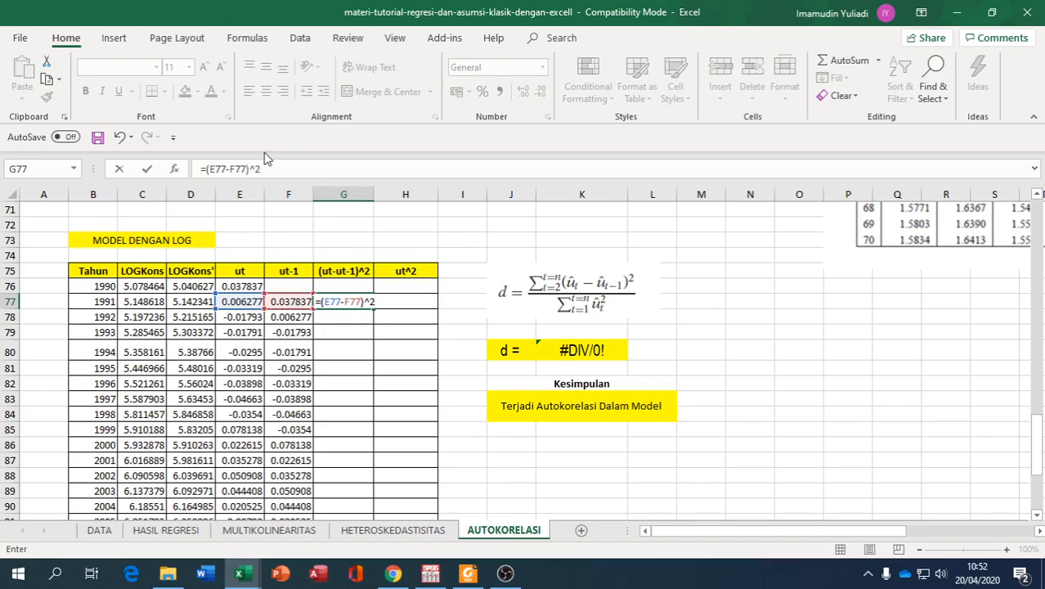
pyautogui.press('Return')
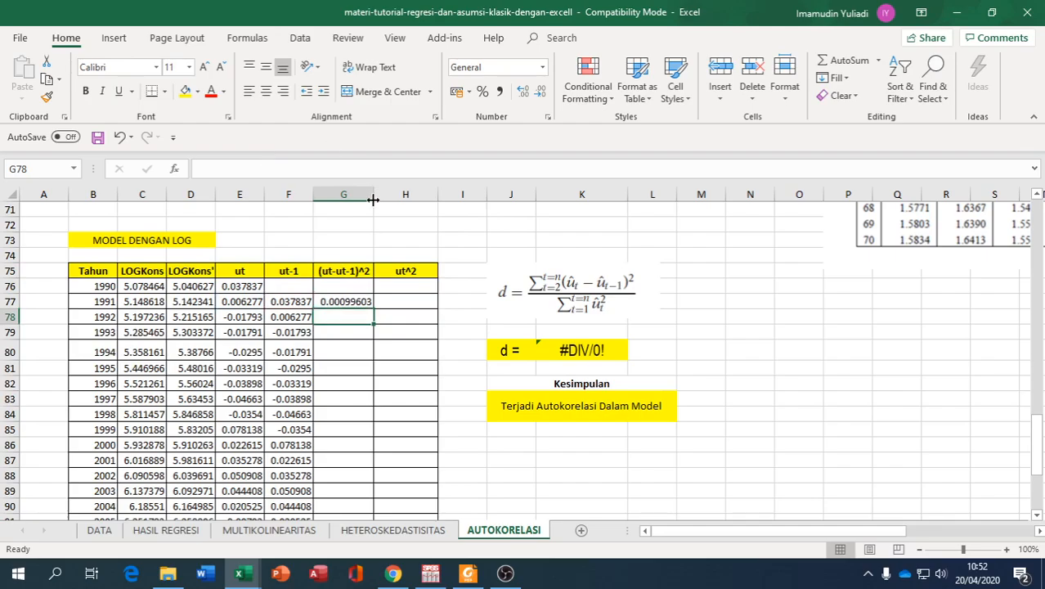
pyautogui.click(339, 301)
pyautogui.moveTo(373, 309); pyautogui.dragTo(374, 476)
pyautogui.scroll(4, 433, 458)
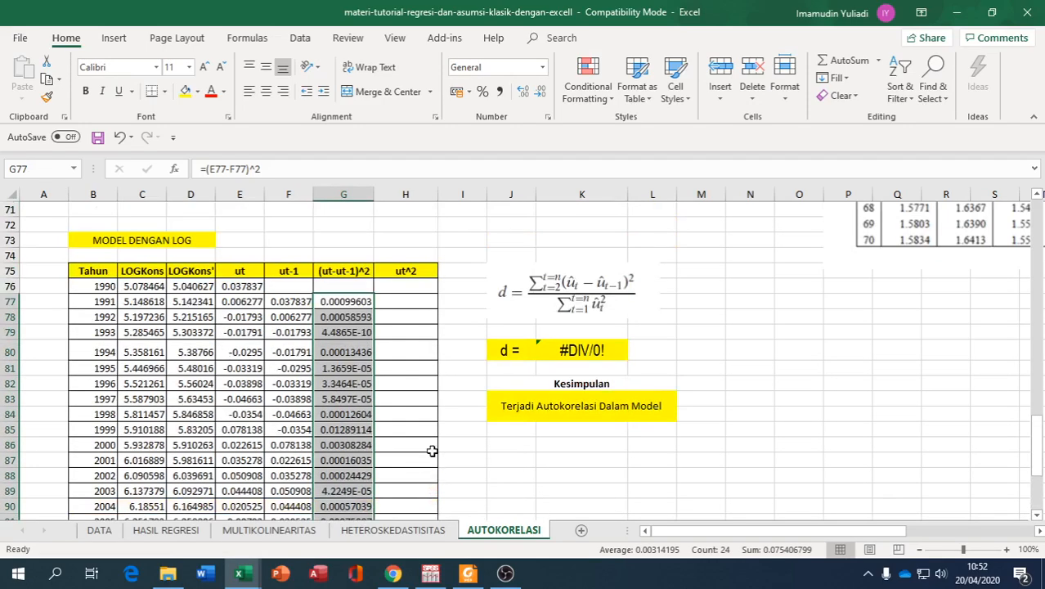
# - Calculate the log model's squared residuals ut^2 with =E77^2 in H77, filled down to the 2014 row (H100)
pyautogui.click(406, 299)
pyautogui.write('=')
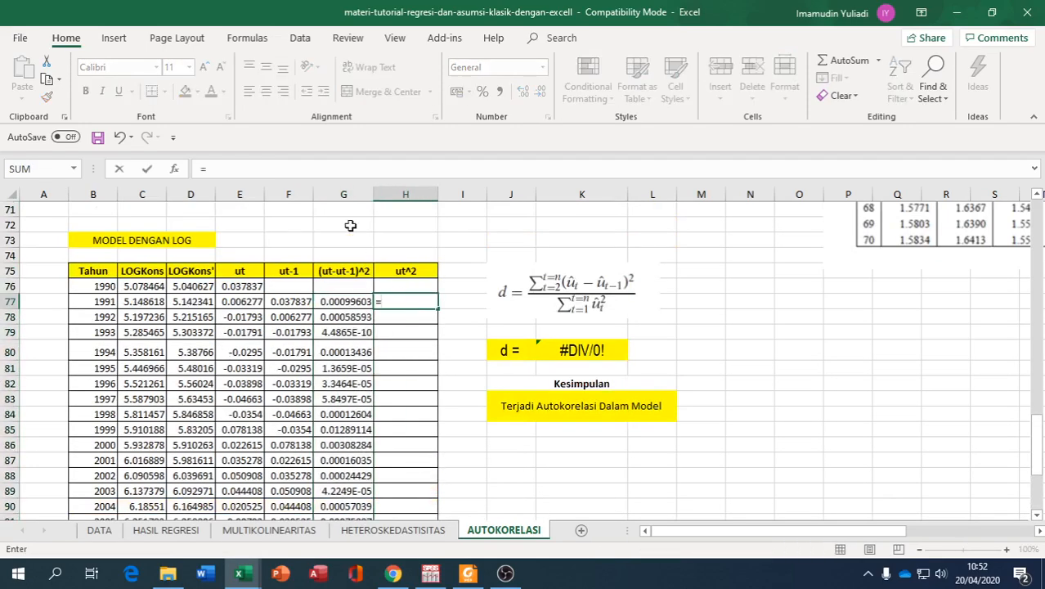
pyautogui.click(247, 301)
pyautogui.write('^2')
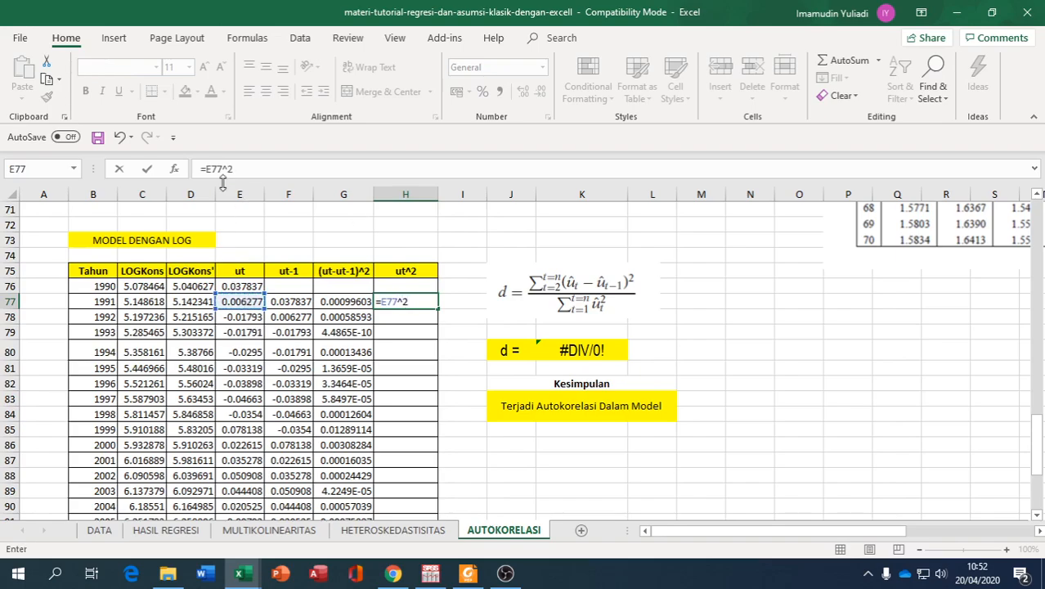
pyautogui.press('Return')
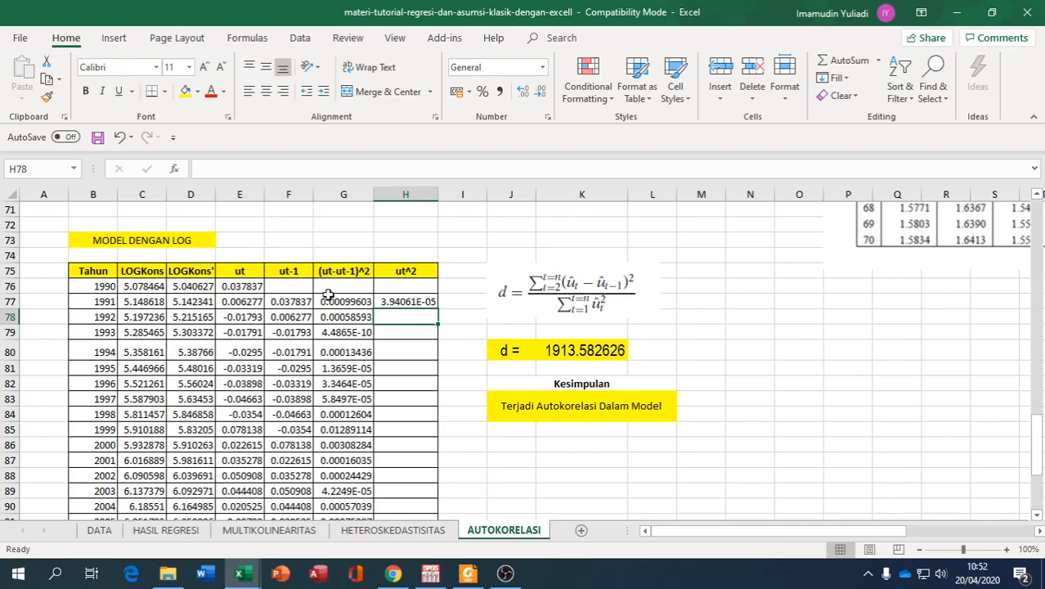
pyautogui.click(381, 300)
pyautogui.moveTo(438, 307); pyautogui.dragTo(418, 476)
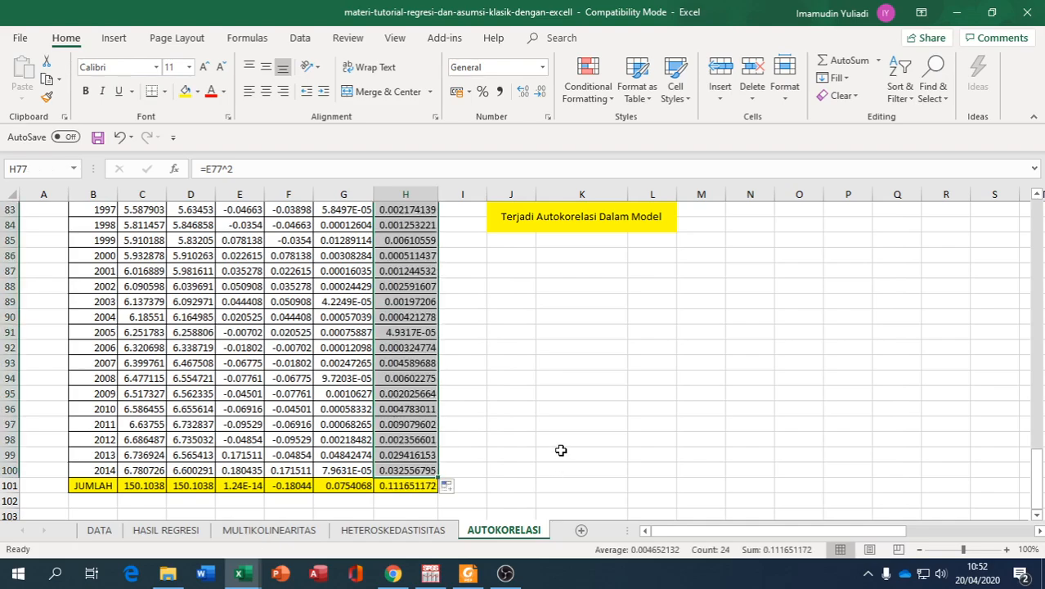
# - Check the Durbin–Watson d results of both models and bring the 5% Durbin–Watson critical value table into view
pyautogui.scroll(4, 560, 445)
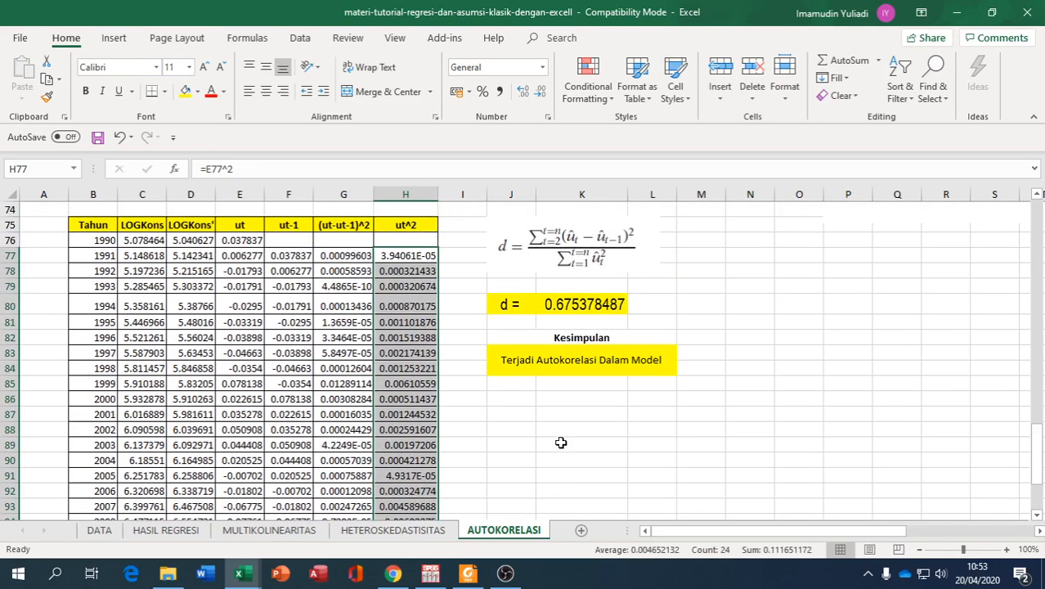
pyautogui.scroll(1, 560, 442)
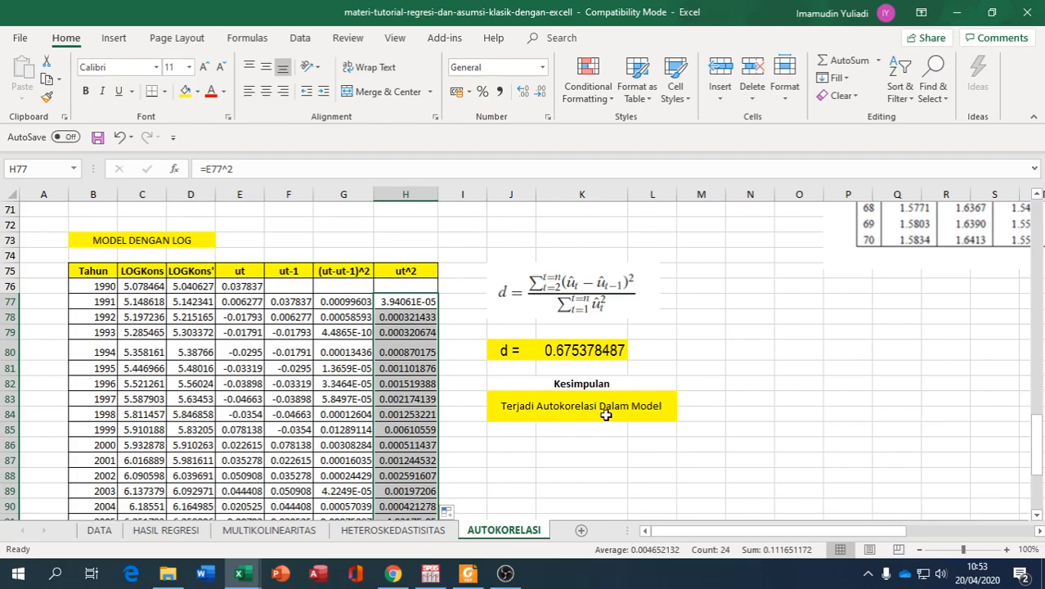
pyautogui.scroll(12, 644, 408)
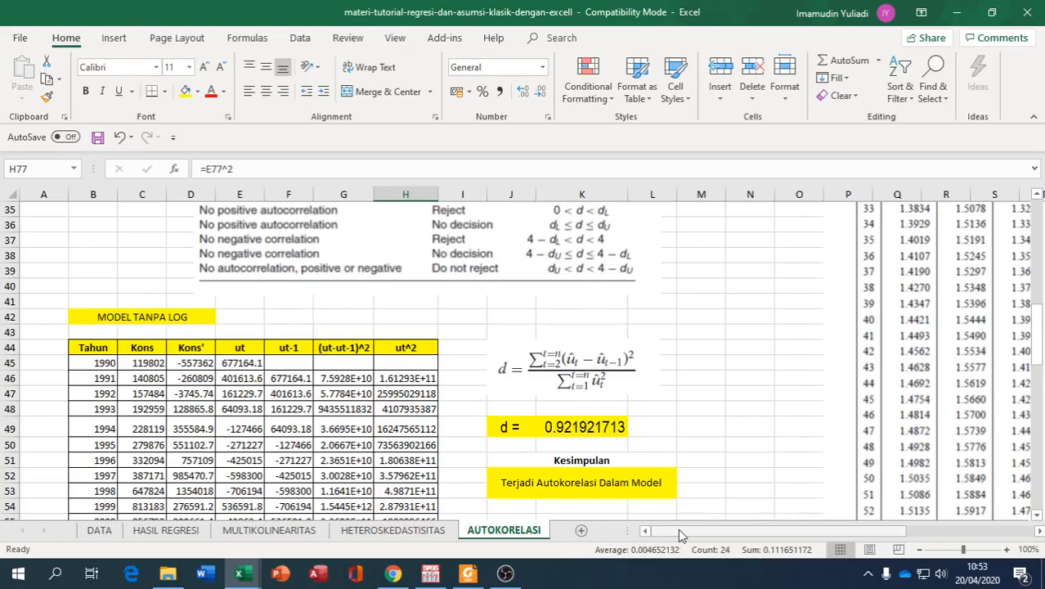
pyautogui.moveTo(736, 531); pyautogui.dragTo(892, 537)
pyautogui.scroll(12, 637, 421)
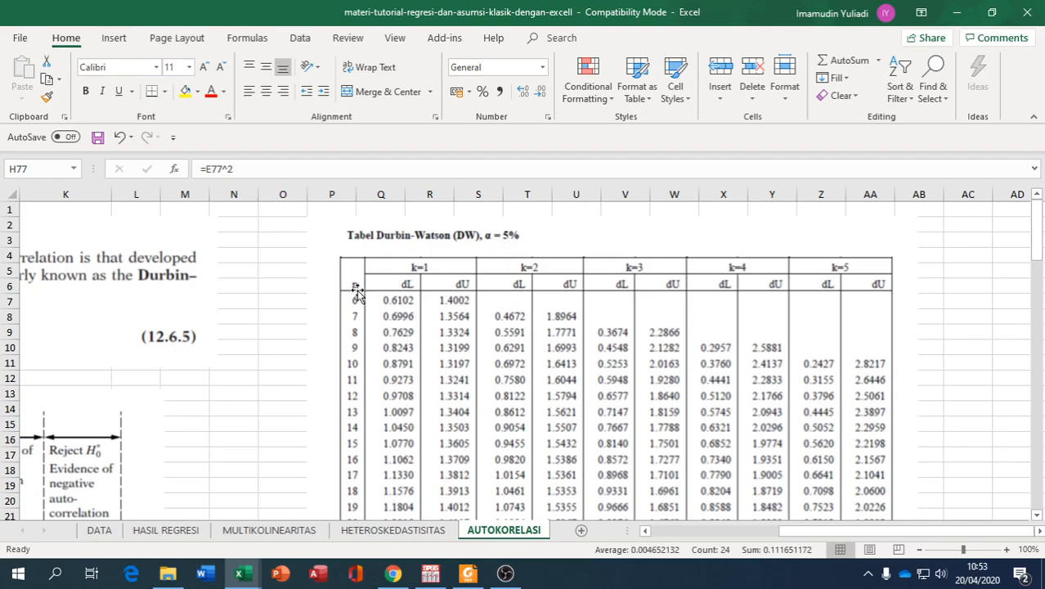
# - Number the observations from 1 to 25 in F5:F29 of the DATA sheet, alongside the years 1990 to 2014
pyautogui.click(111, 531)
pyautogui.scroll(-5, 194, 419)
pyautogui.scroll(2, 194, 419)
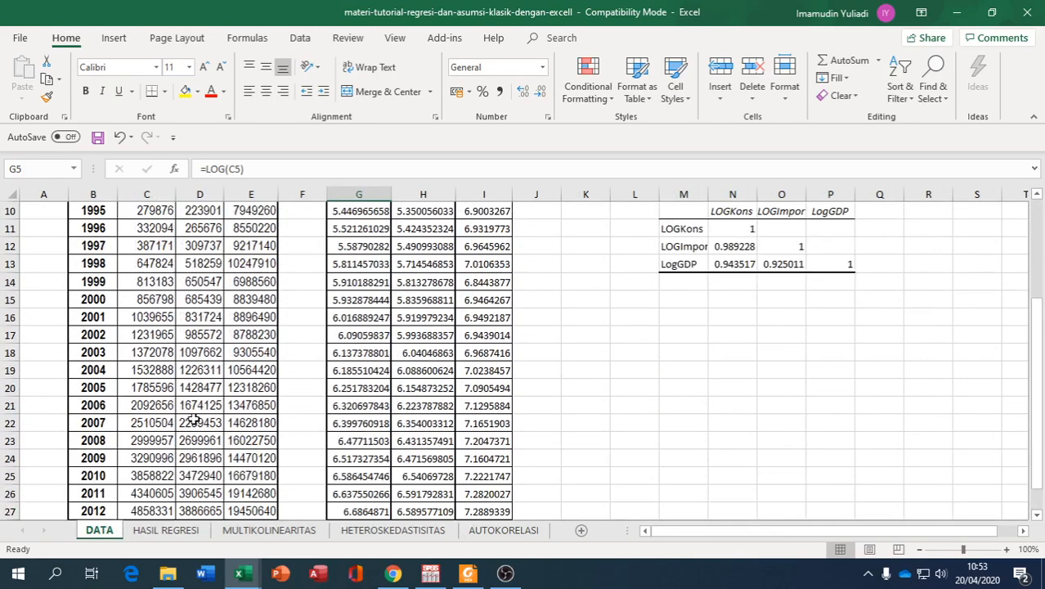
pyautogui.scroll(3, 194, 420)
pyautogui.click(314, 277)
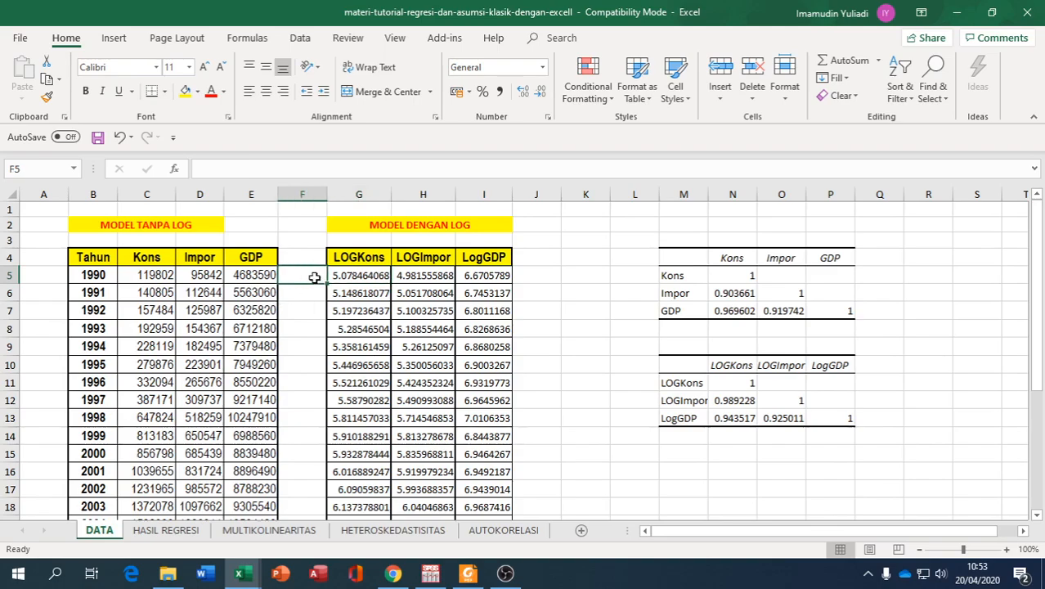
pyautogui.write('1')
pyautogui.press('Return')
pyautogui.write('2')
pyautogui.press('Return')
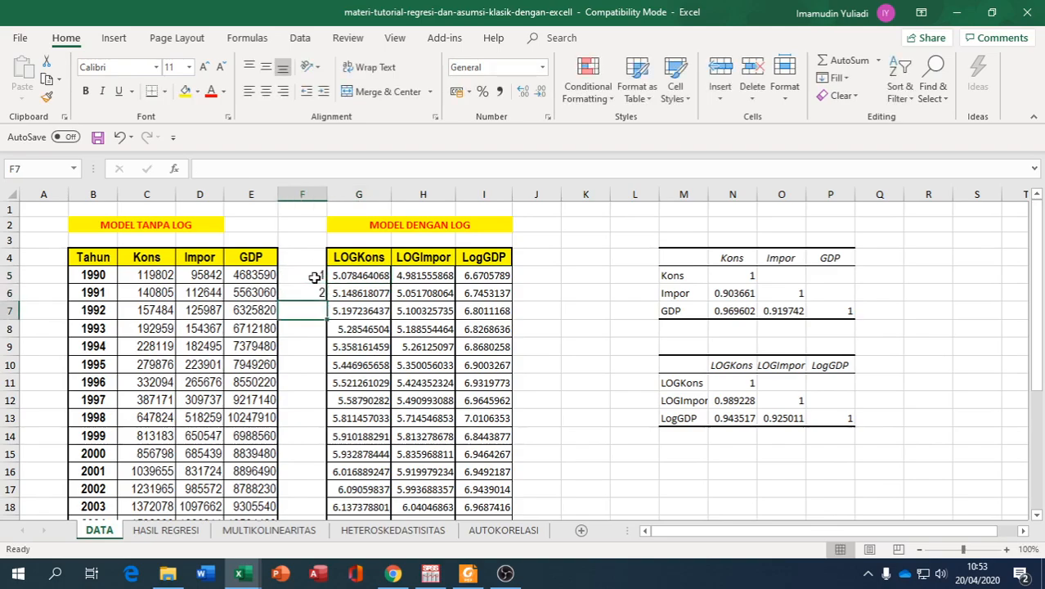
pyautogui.moveTo(314, 277); pyautogui.dragTo(304, 468)
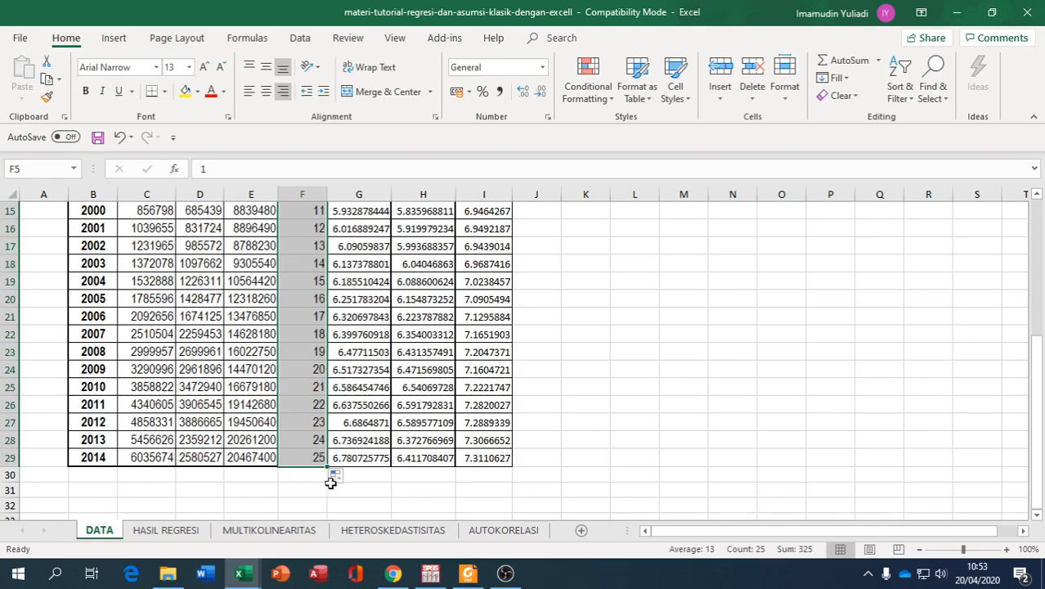
# - Look up dL and dU for n = 25 in the AUTOKORELASI sheet's Durbin–Watson table, checking k against the coefficients in HASIL REGRESI
pyautogui.click(468, 530)
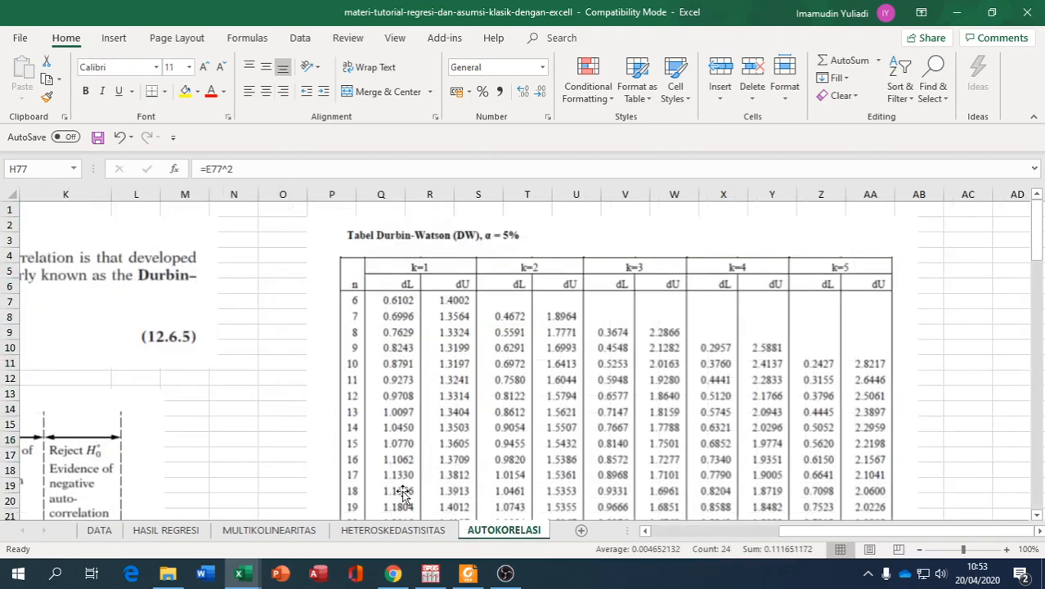
pyautogui.scroll(-4, 353, 342)
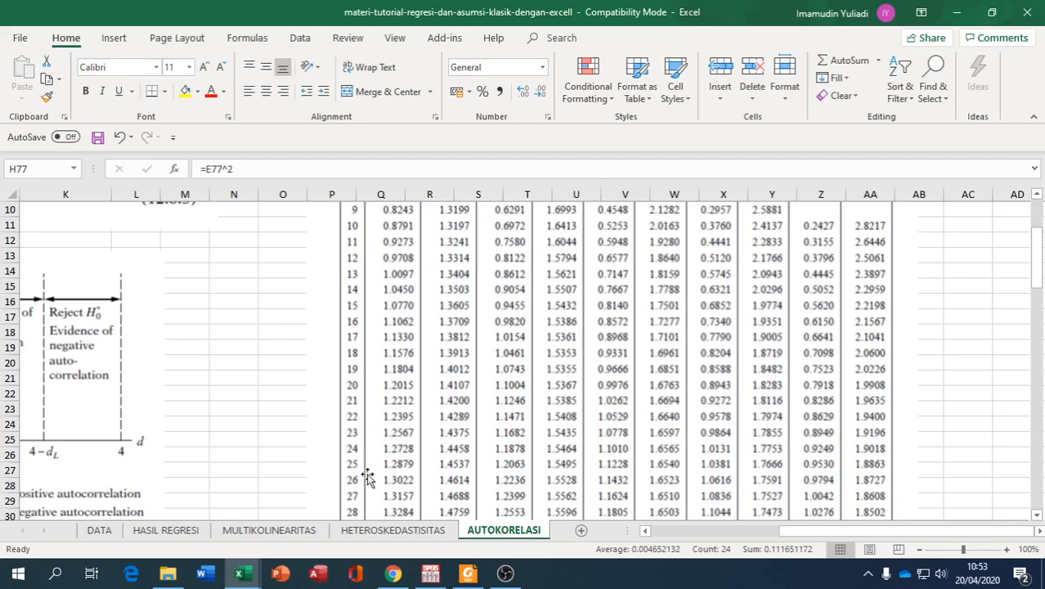
pyautogui.scroll(-1, 367, 478)
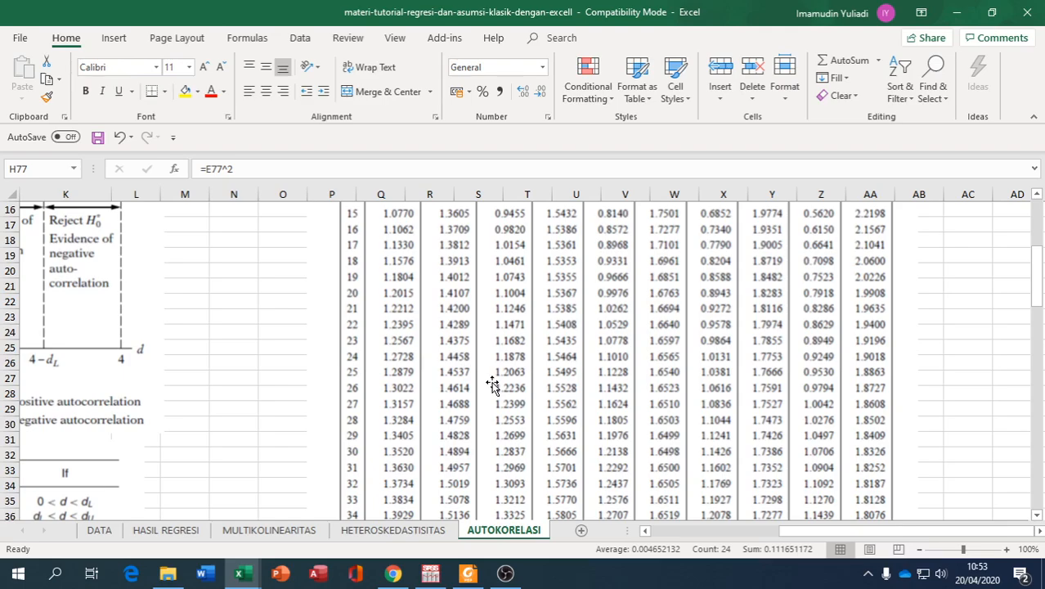
pyautogui.scroll(5, 492, 384)
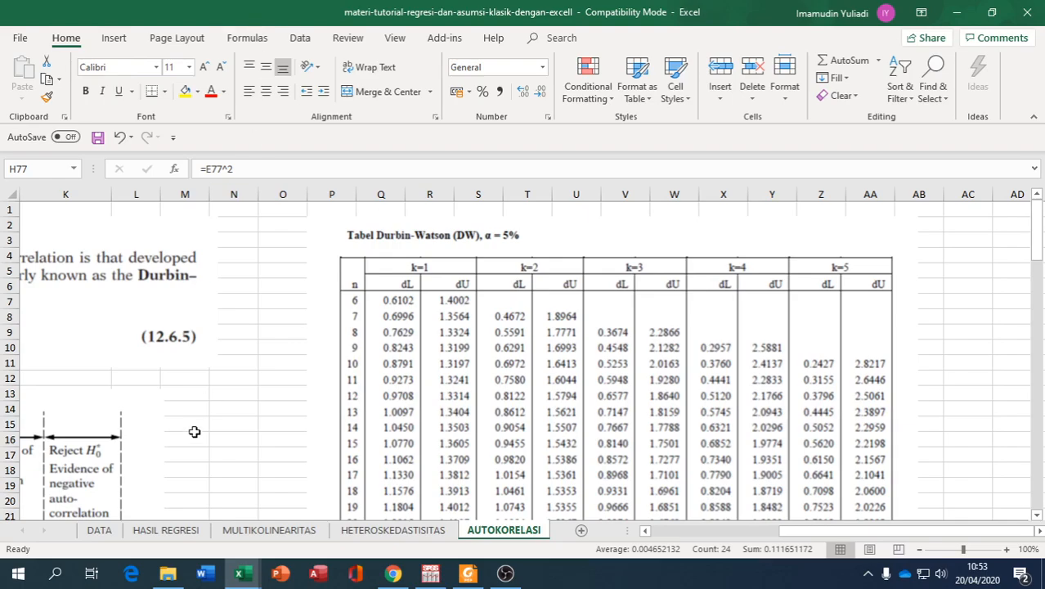
pyautogui.click(152, 530)
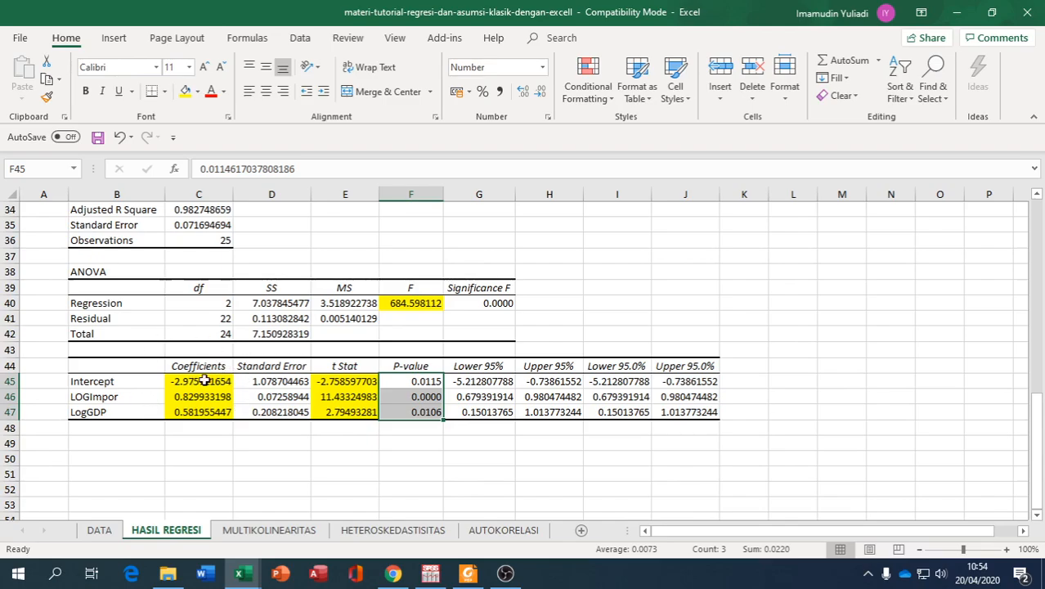
pyautogui.click(502, 530)
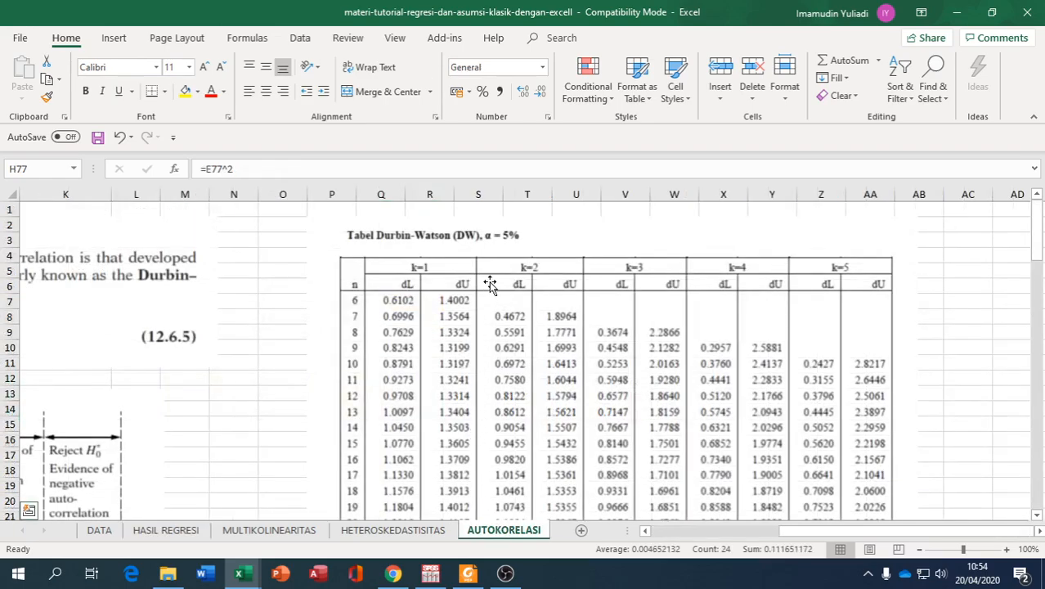
pyautogui.scroll(-5, 671, 282)
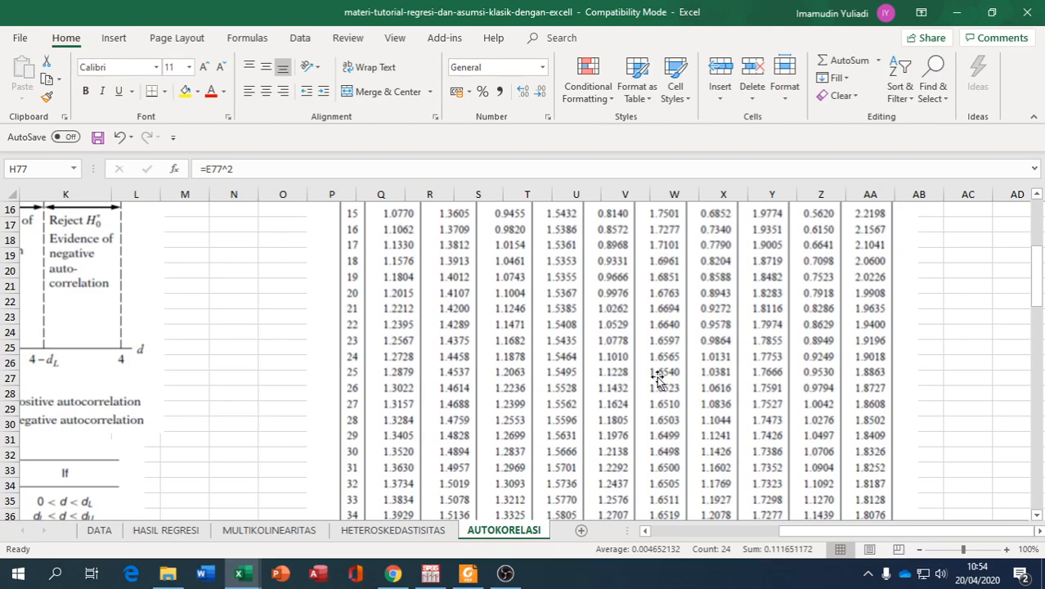
pyautogui.scroll(5, 658, 378)
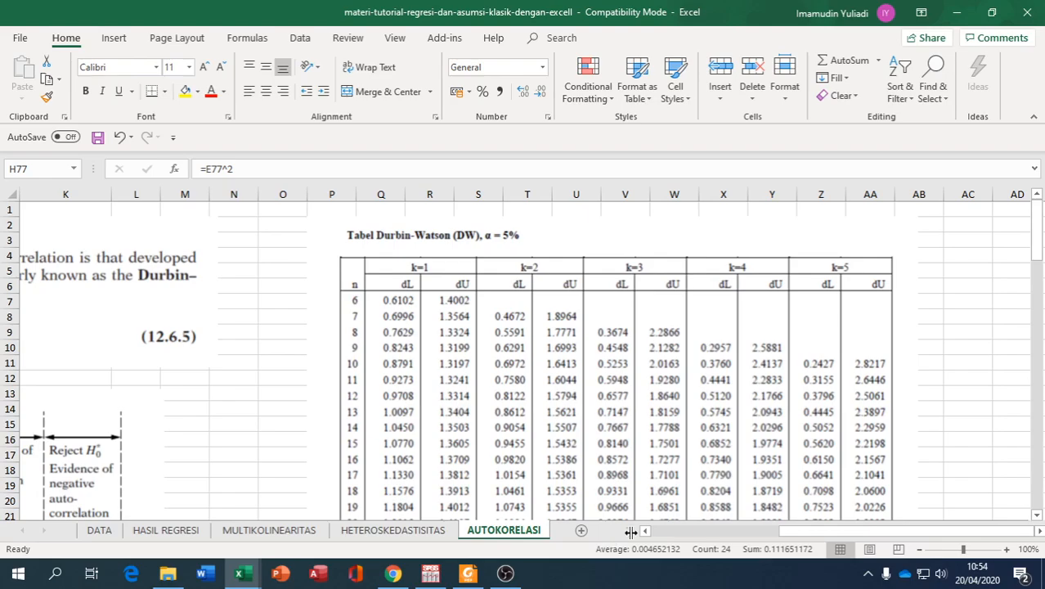
# - Examine the Durbin–Watson decision zones and rules, and compare the d values of the models without and with logs against them
pyautogui.moveTo(828, 530); pyautogui.dragTo(726, 540)
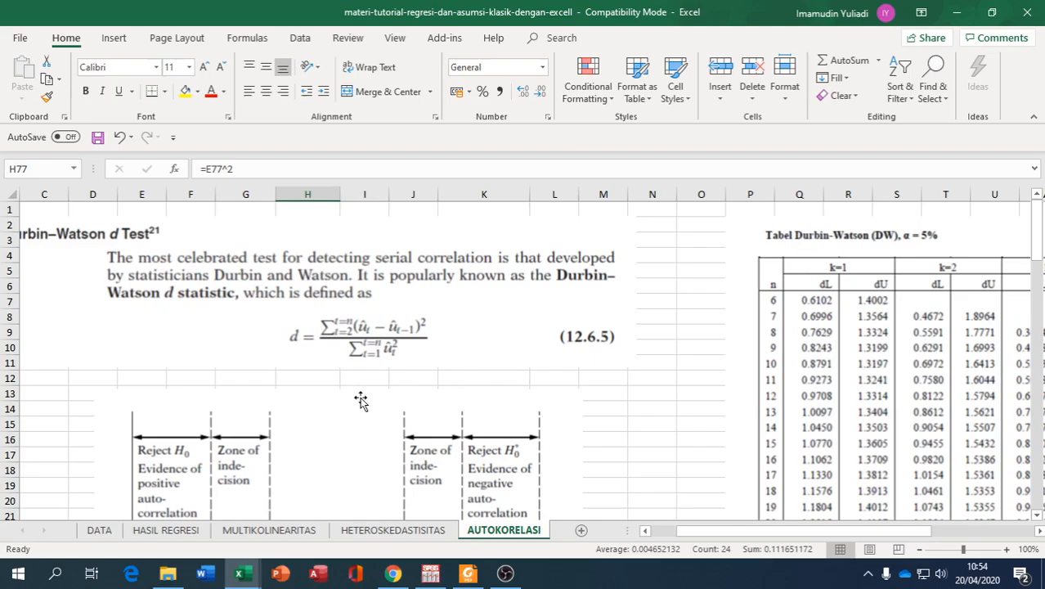
pyautogui.scroll(-2, 360, 397)
pyautogui.scroll(-7, 360, 397)
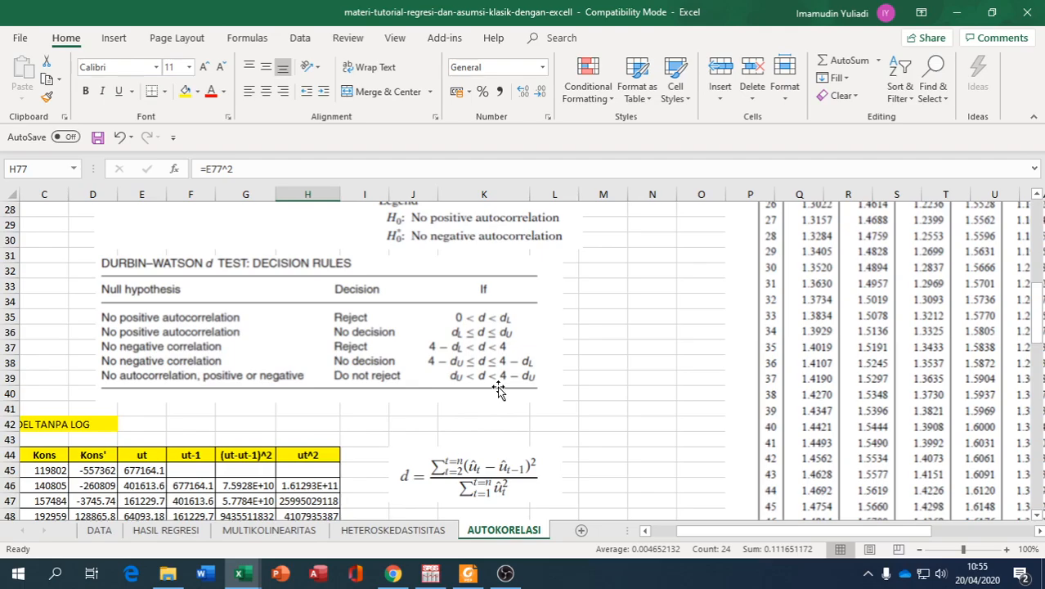
pyautogui.scroll(-2, 498, 390)
pyautogui.scroll(-2, 499, 390)
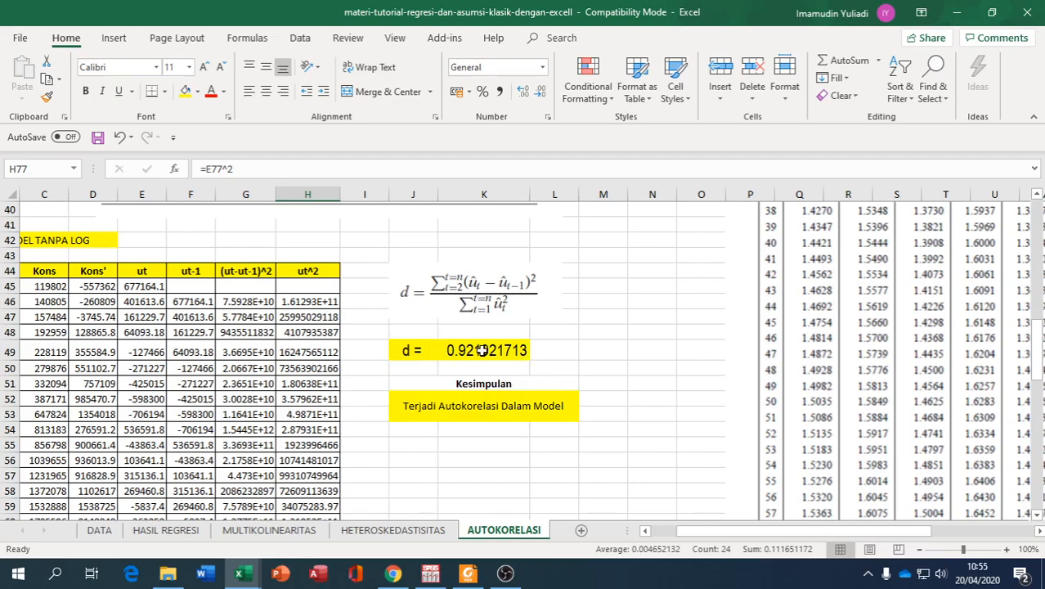
pyautogui.scroll(-9, 482, 349)
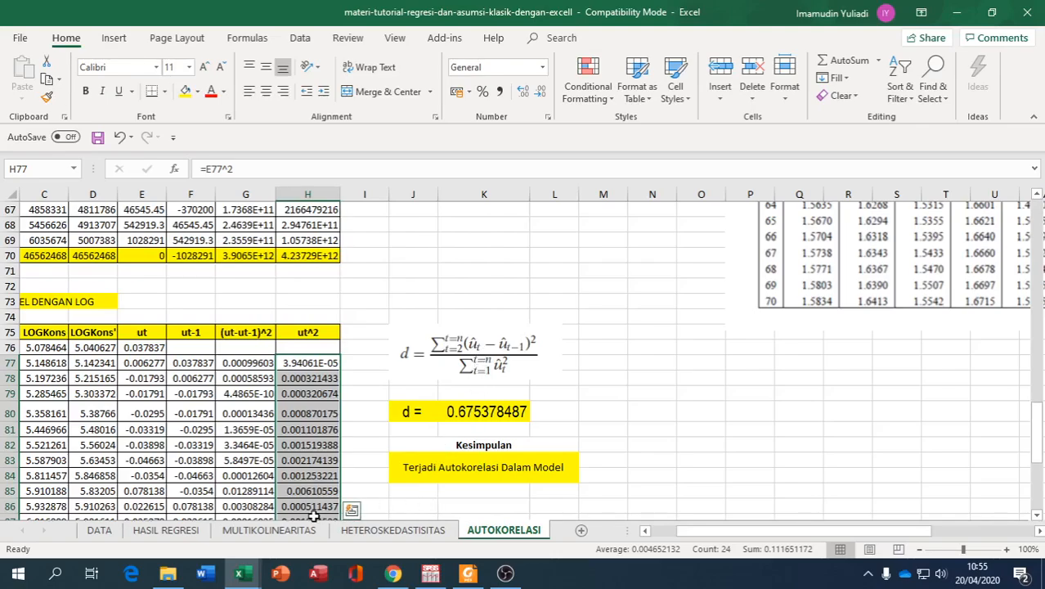
# - Switch to the classical assumption PDF in Foxit Reader and review the HASIL REGRESI pages for the models without and with logs
pyautogui.click(467, 573)
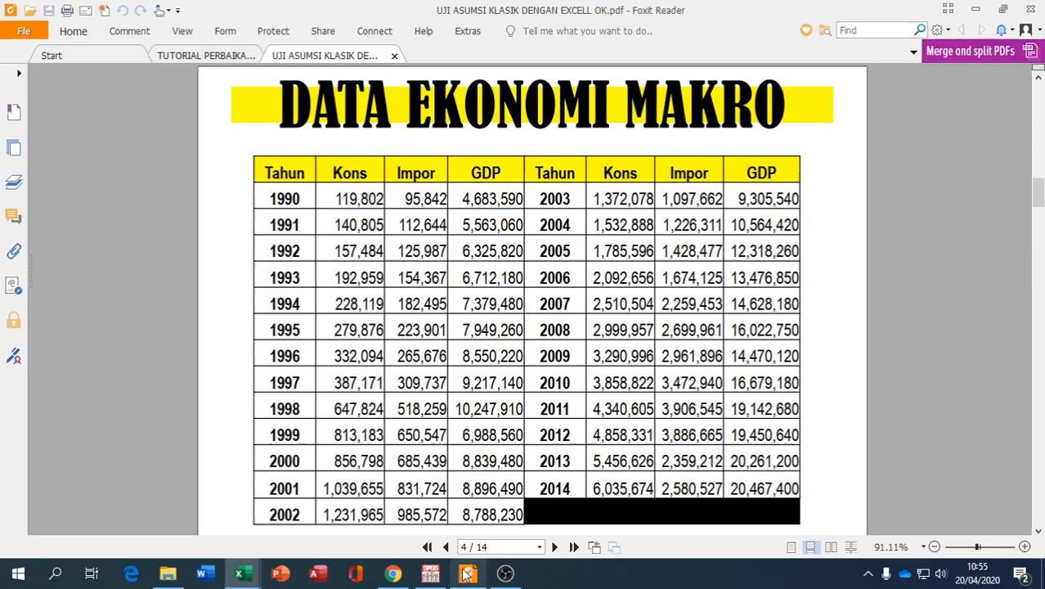
pyautogui.scroll(-5, 351, 406)
pyautogui.scroll(-5, 352, 406)
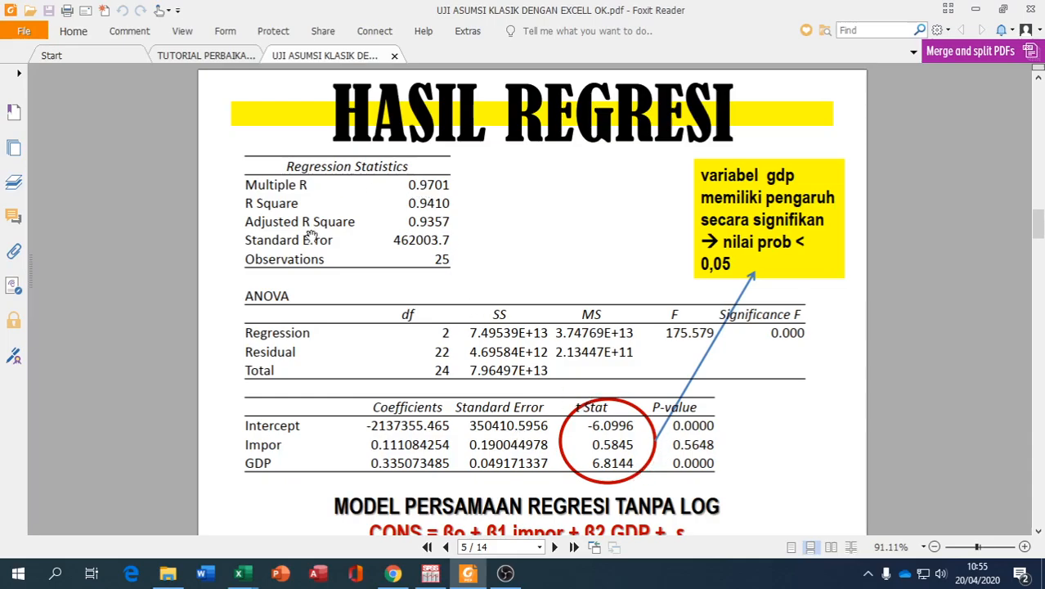
pyautogui.scroll(-1, 607, 511)
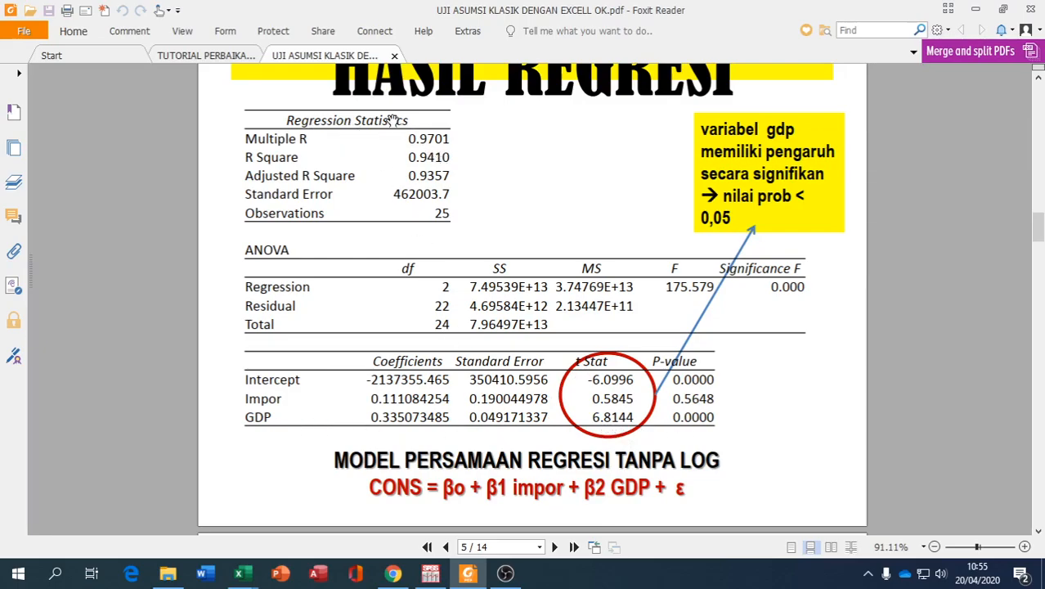
pyautogui.scroll(-8, 433, 286)
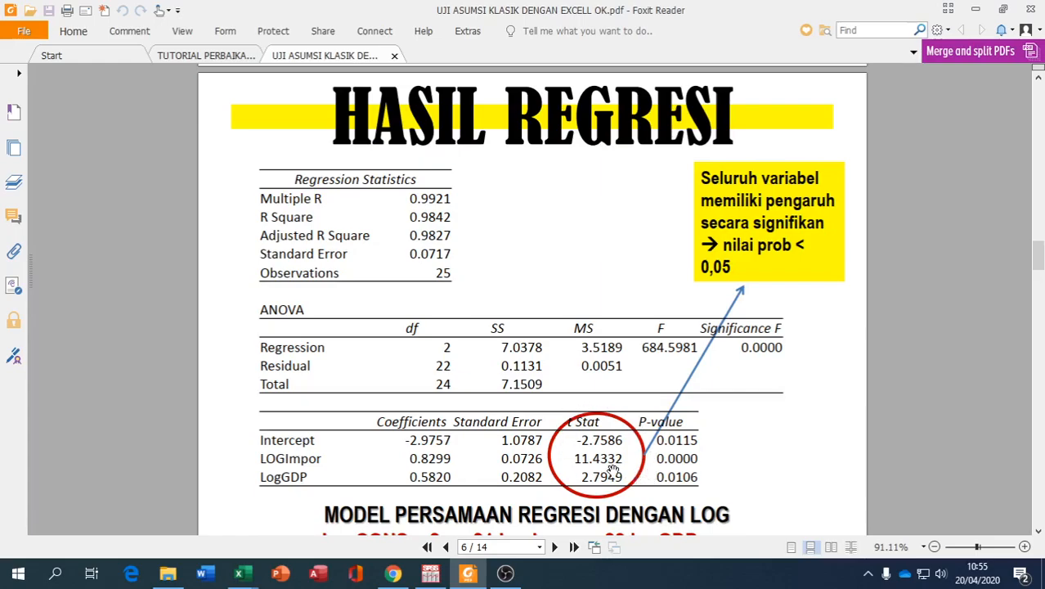
# - Review the multicollinearity correlation matrices and the Park heteroskedasticity regressions for the models without and with logs
pyautogui.scroll(-5, 572, 441)
pyautogui.scroll(-10, 523, 417)
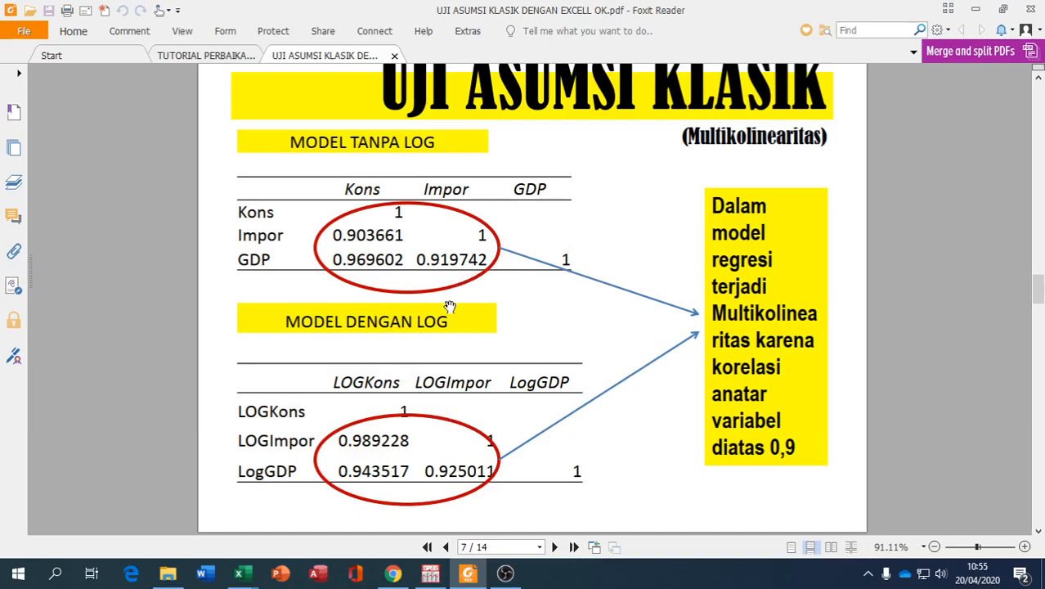
pyautogui.scroll(-7, 449, 352)
pyautogui.scroll(-6, 449, 353)
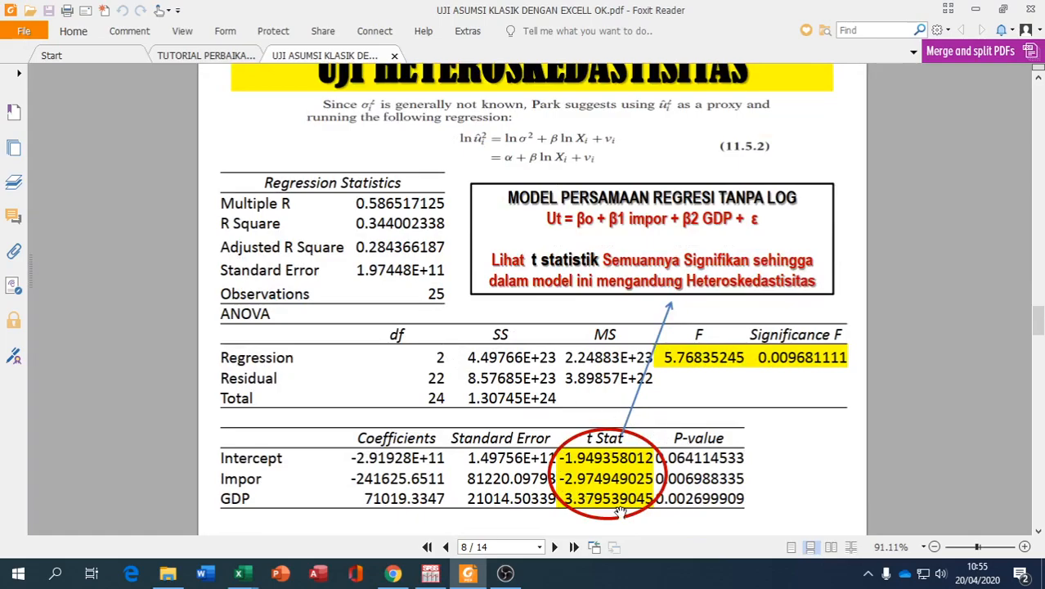
pyautogui.scroll(-9, 569, 433)
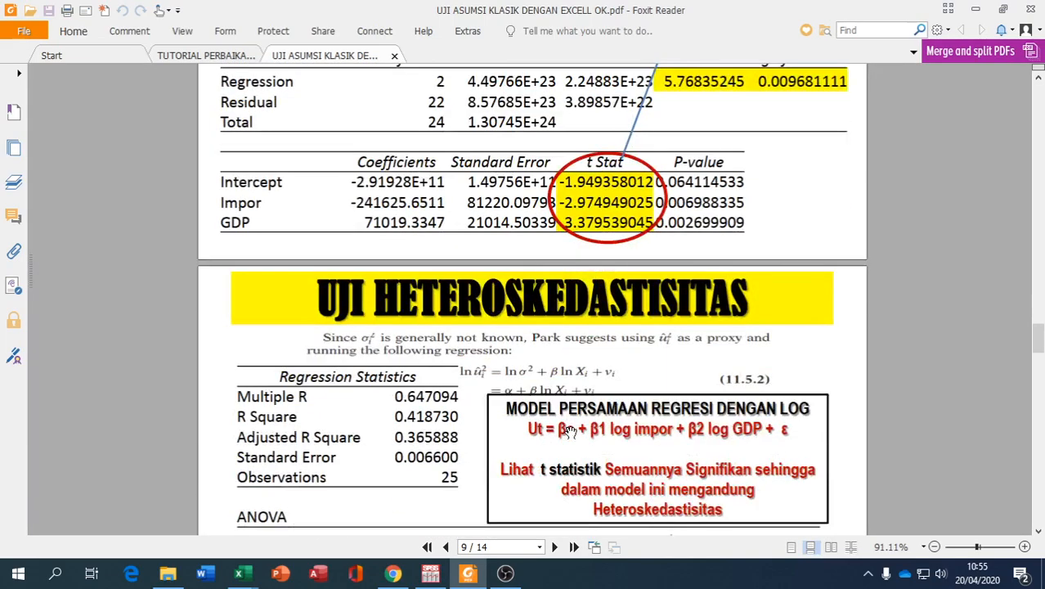
pyautogui.scroll(-5, 468, 356)
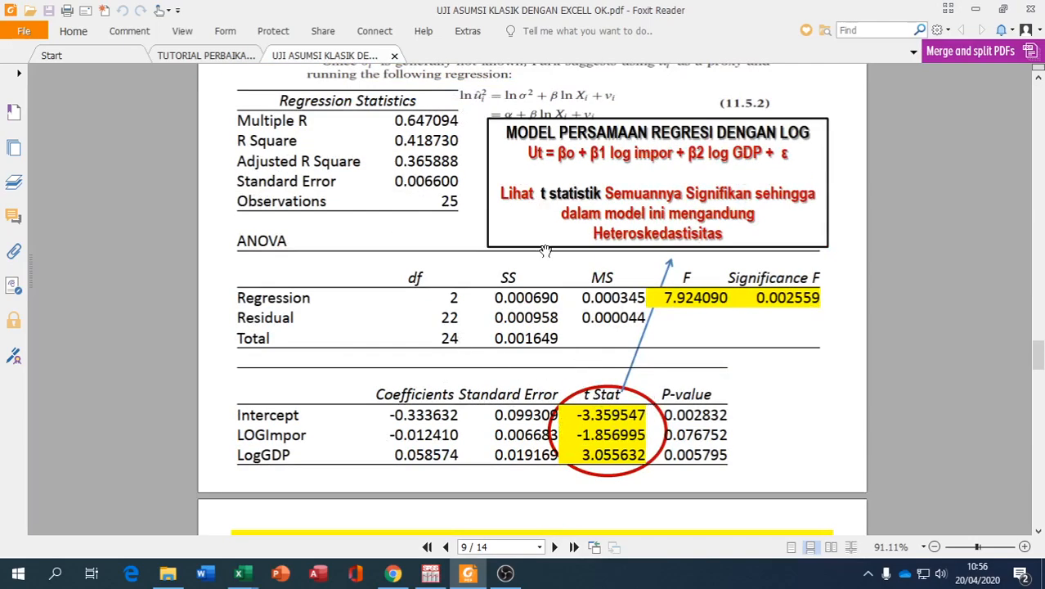
# - Review the autocorrelation pages, covering the Durbin–Watson formula, decision zones and rules, and the d calculations for both models
pyautogui.scroll(-2, 619, 350)
pyautogui.scroll(-8, 619, 350)
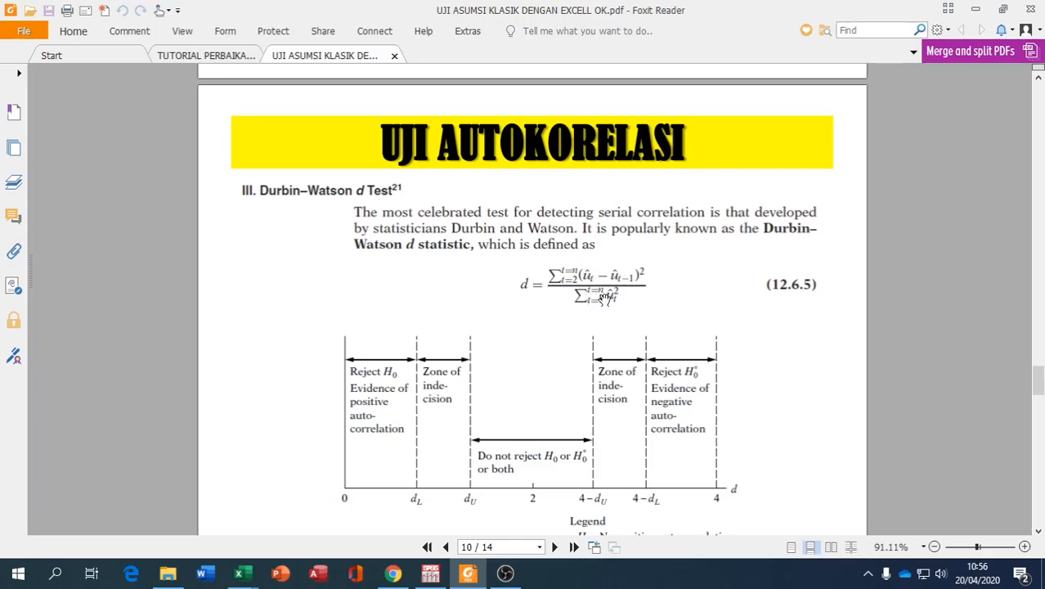
pyautogui.scroll(-5, 594, 297)
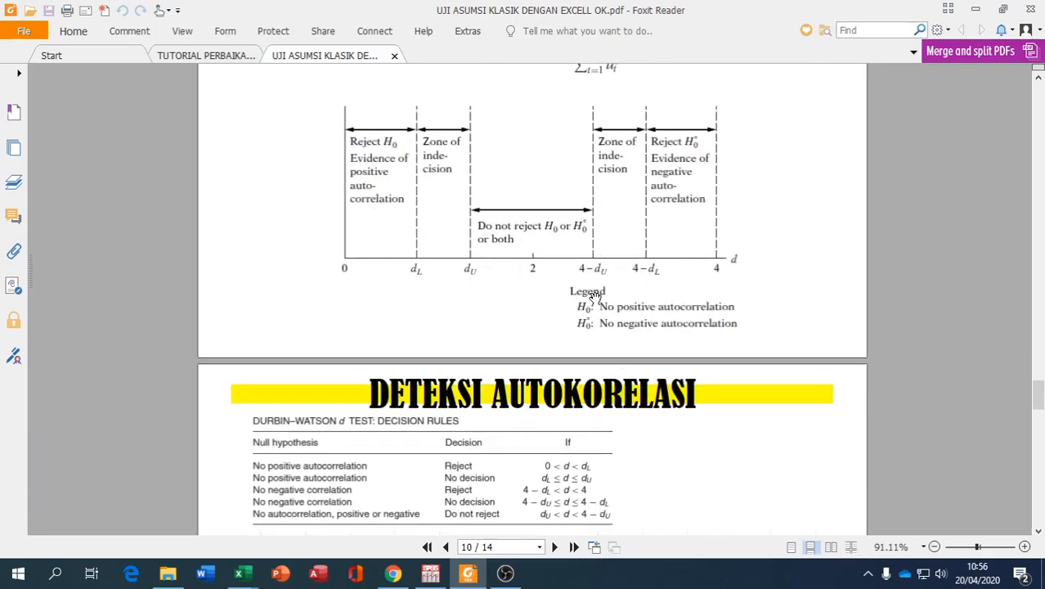
pyautogui.scroll(-4, 594, 298)
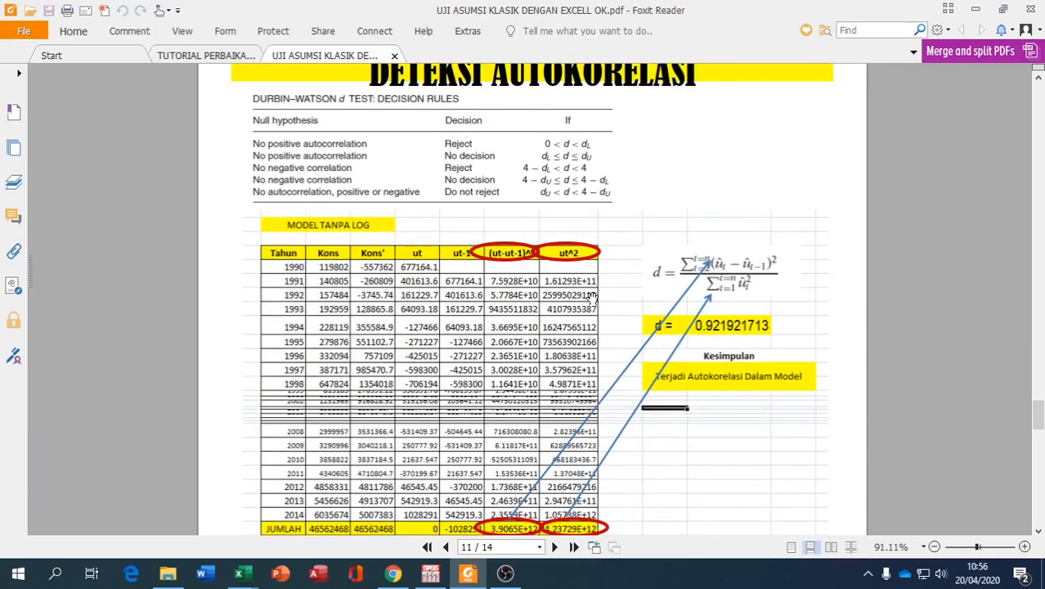
pyautogui.scroll(-6, 702, 344)
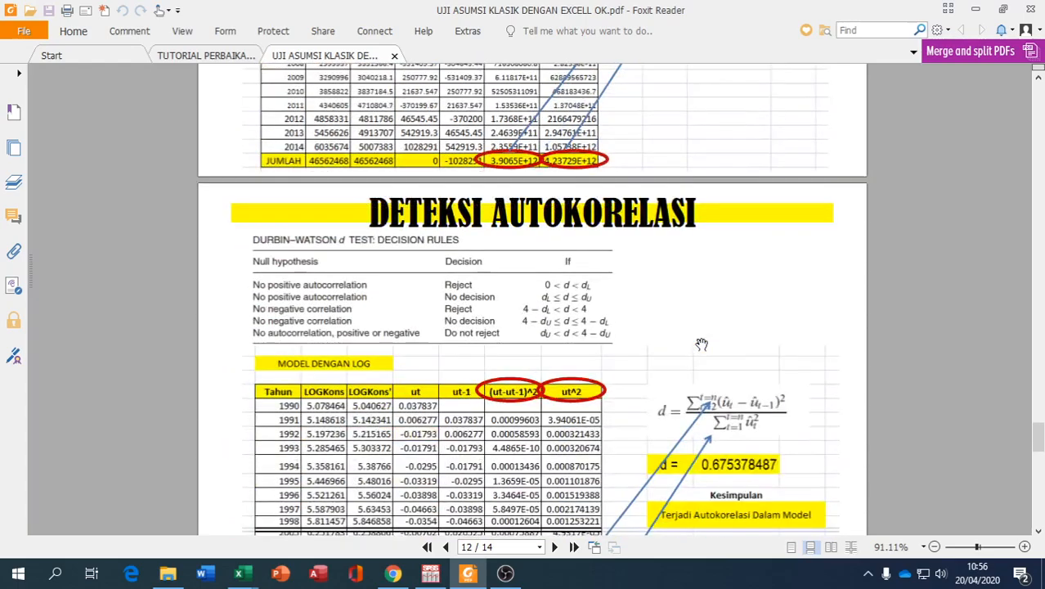
pyautogui.scroll(-2, 702, 343)
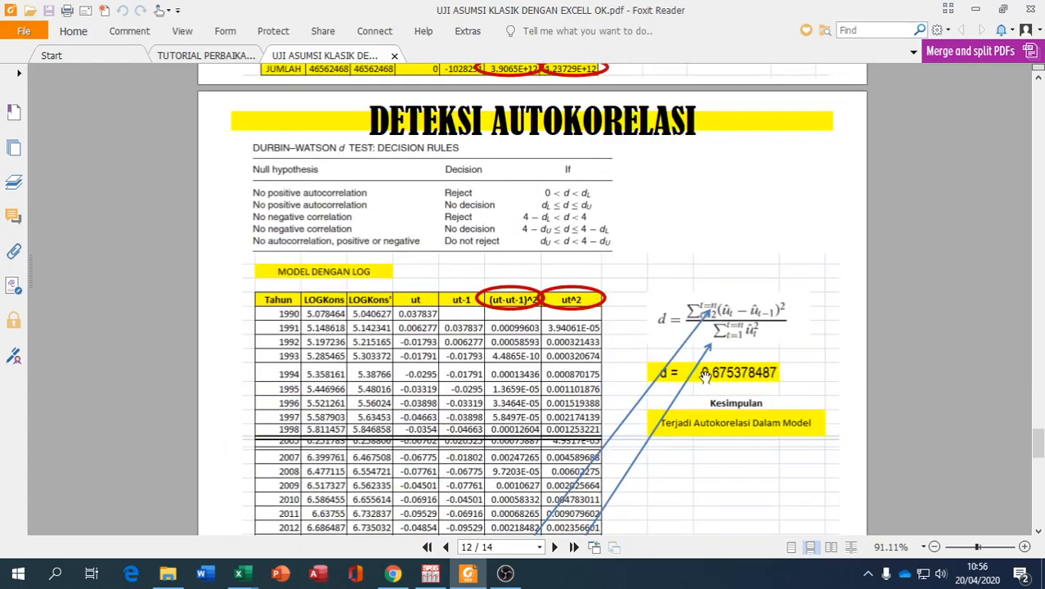
pyautogui.scroll(-9, 704, 375)
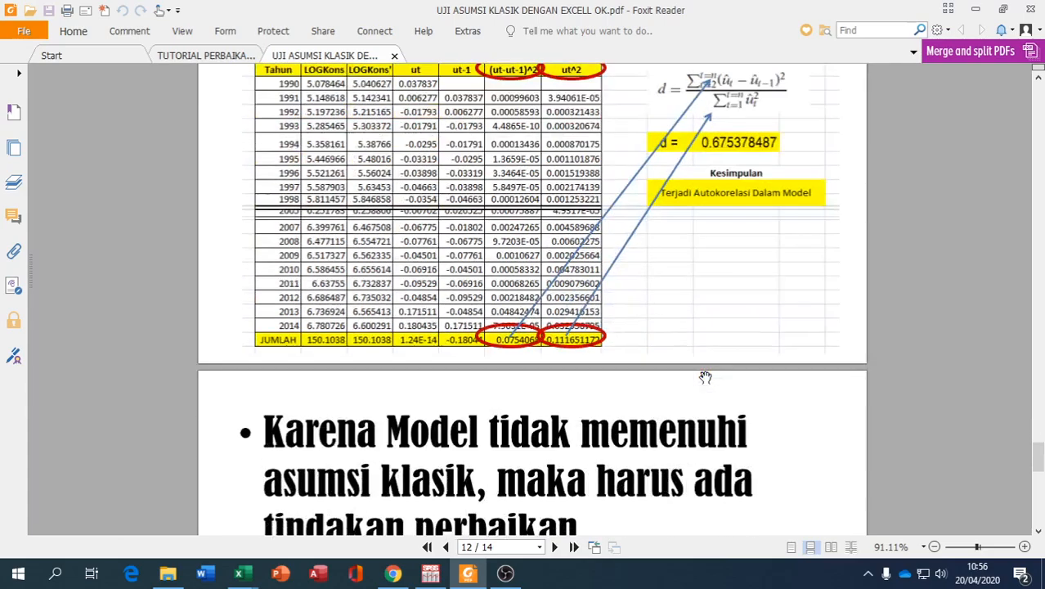